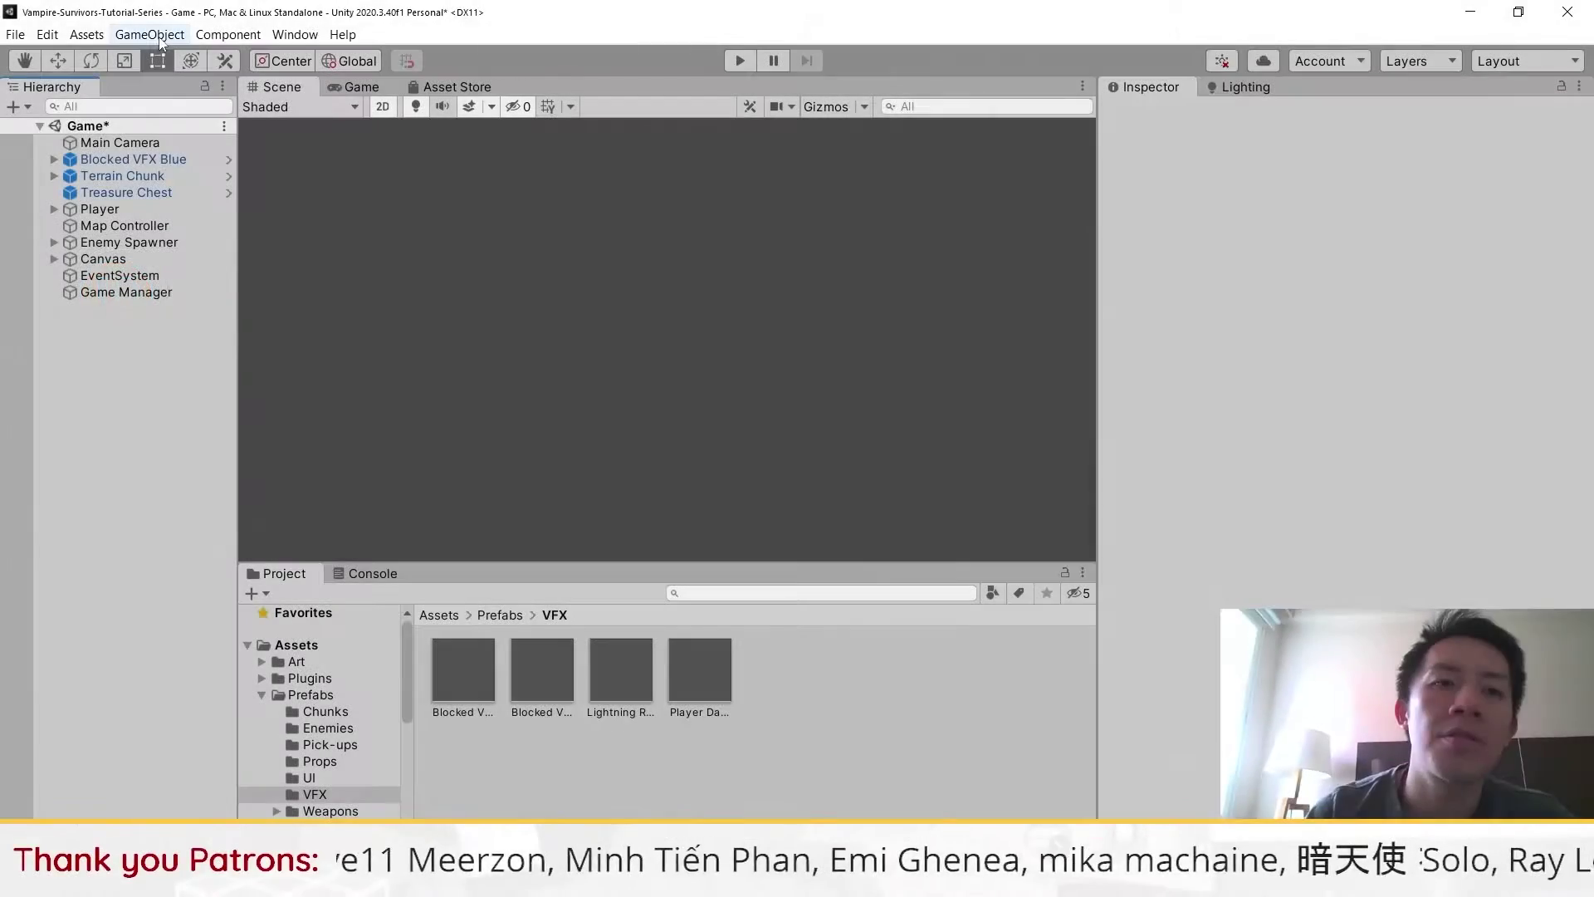
# Add a Particle System from the GameObject Effects menu and select Blocked VFX in the Hierarchy
pyautogui.click(153, 32)
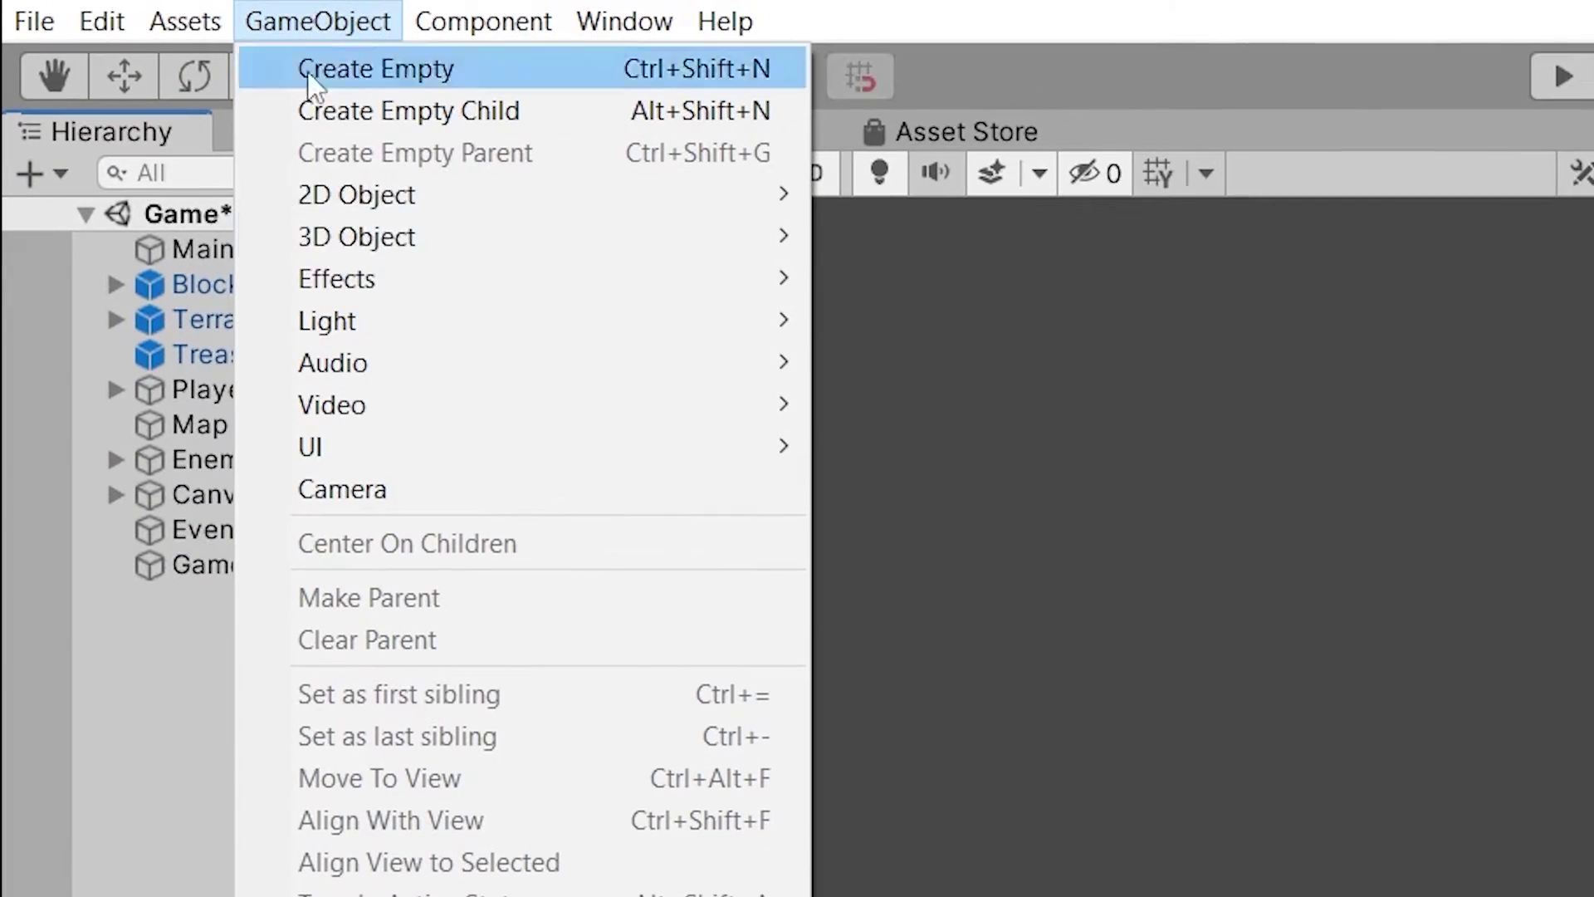
pyautogui.click(336, 20)
pyautogui.click(336, 20)
pyautogui.moveTo(422, 277)
pyautogui.click(1036, 279)
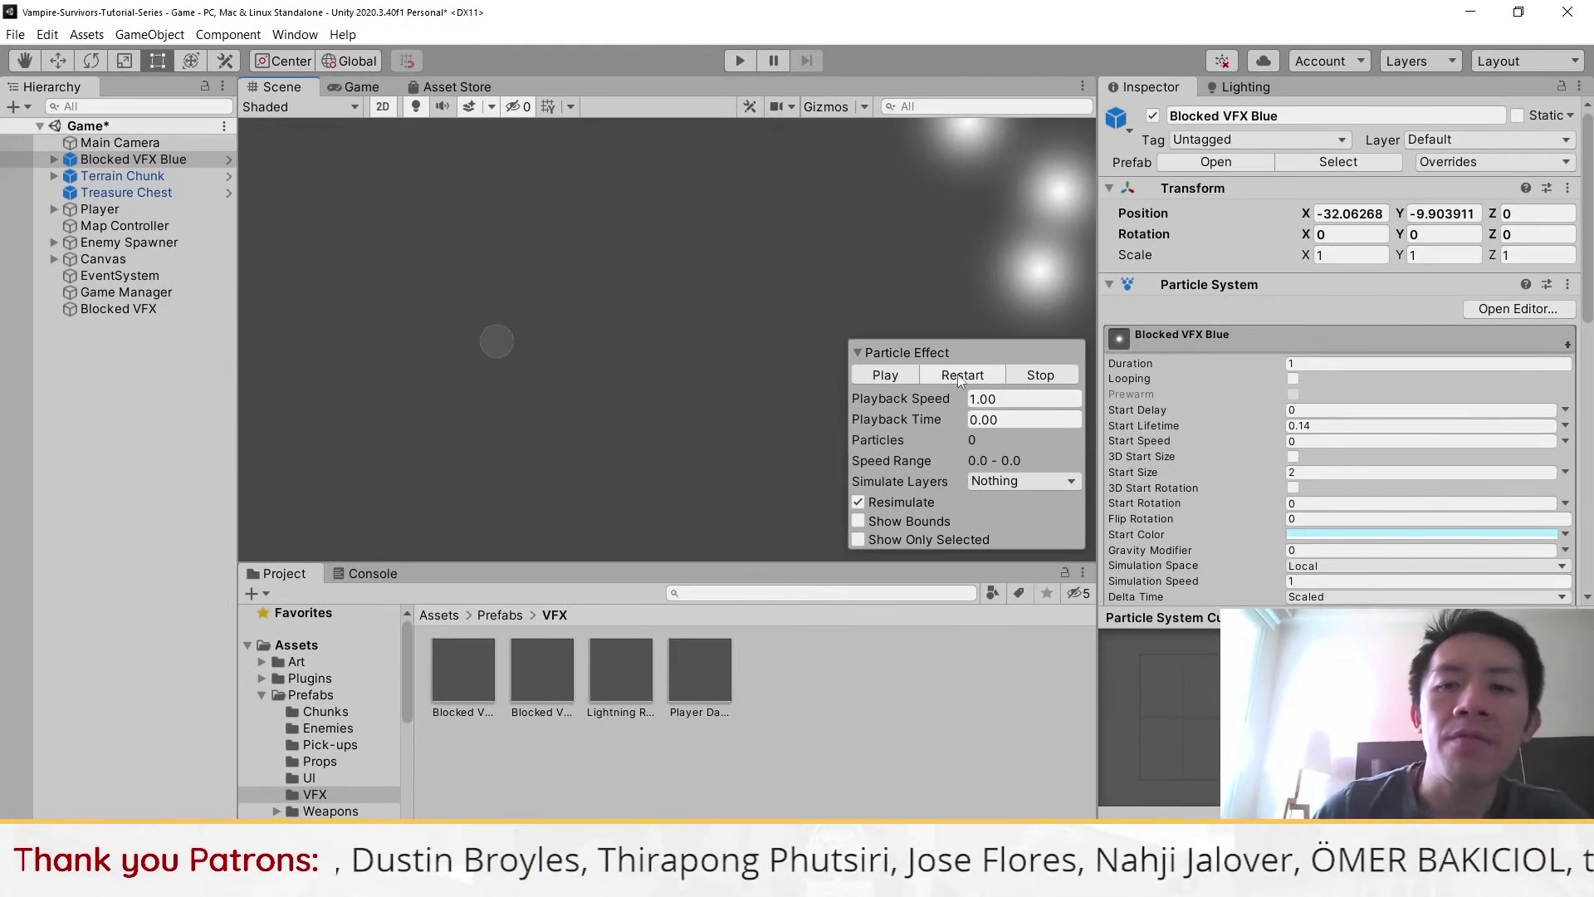
pyautogui.click(959, 375)
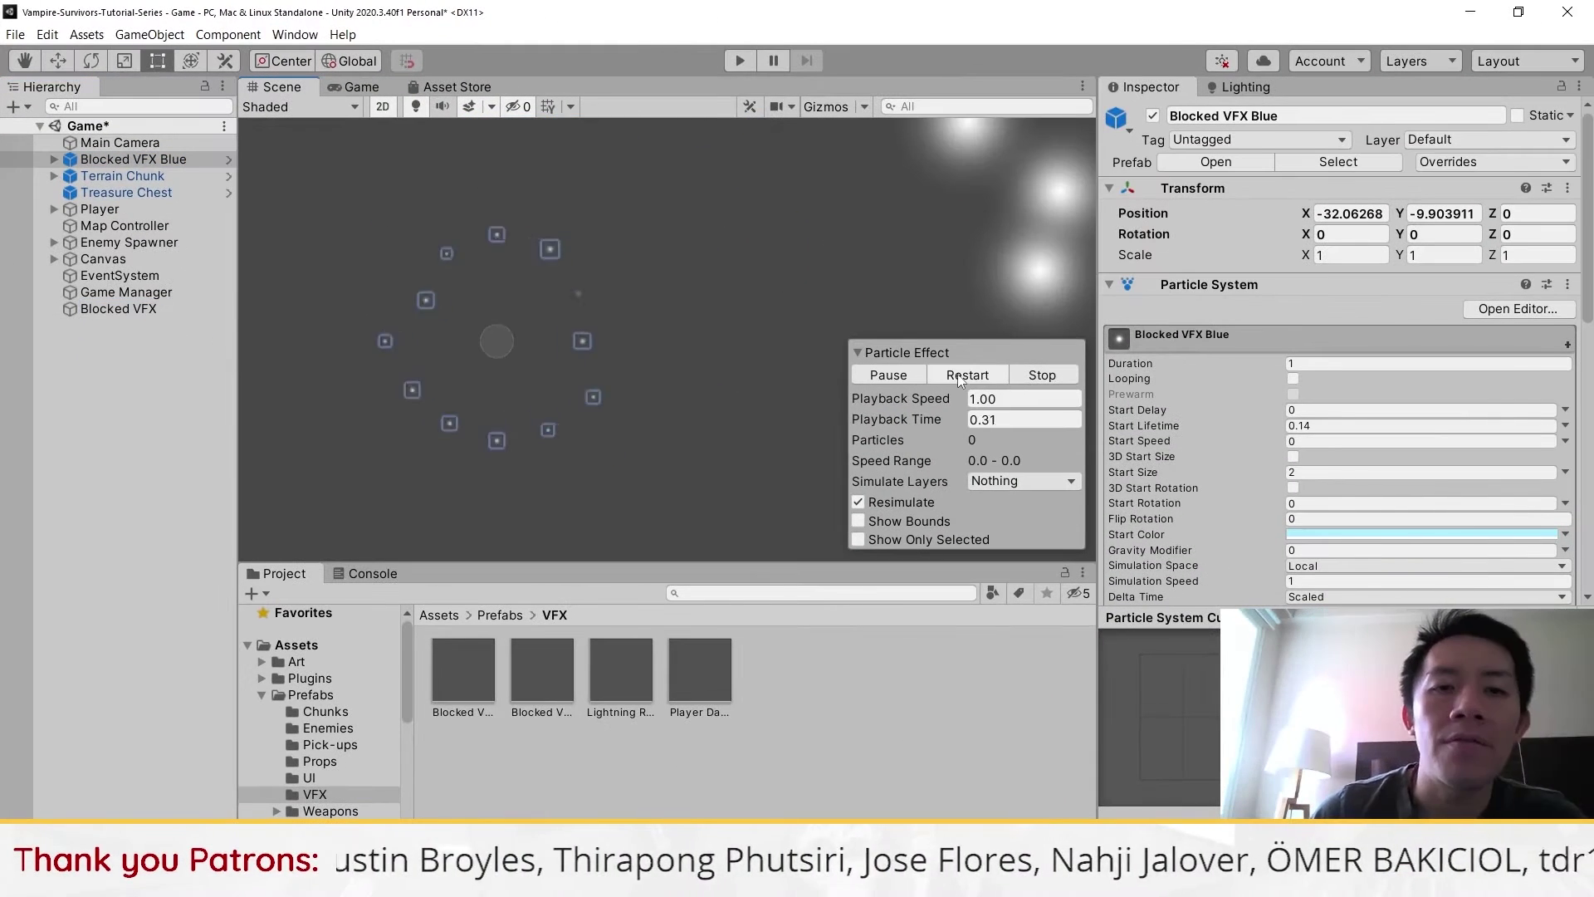
pyautogui.click(173, 308)
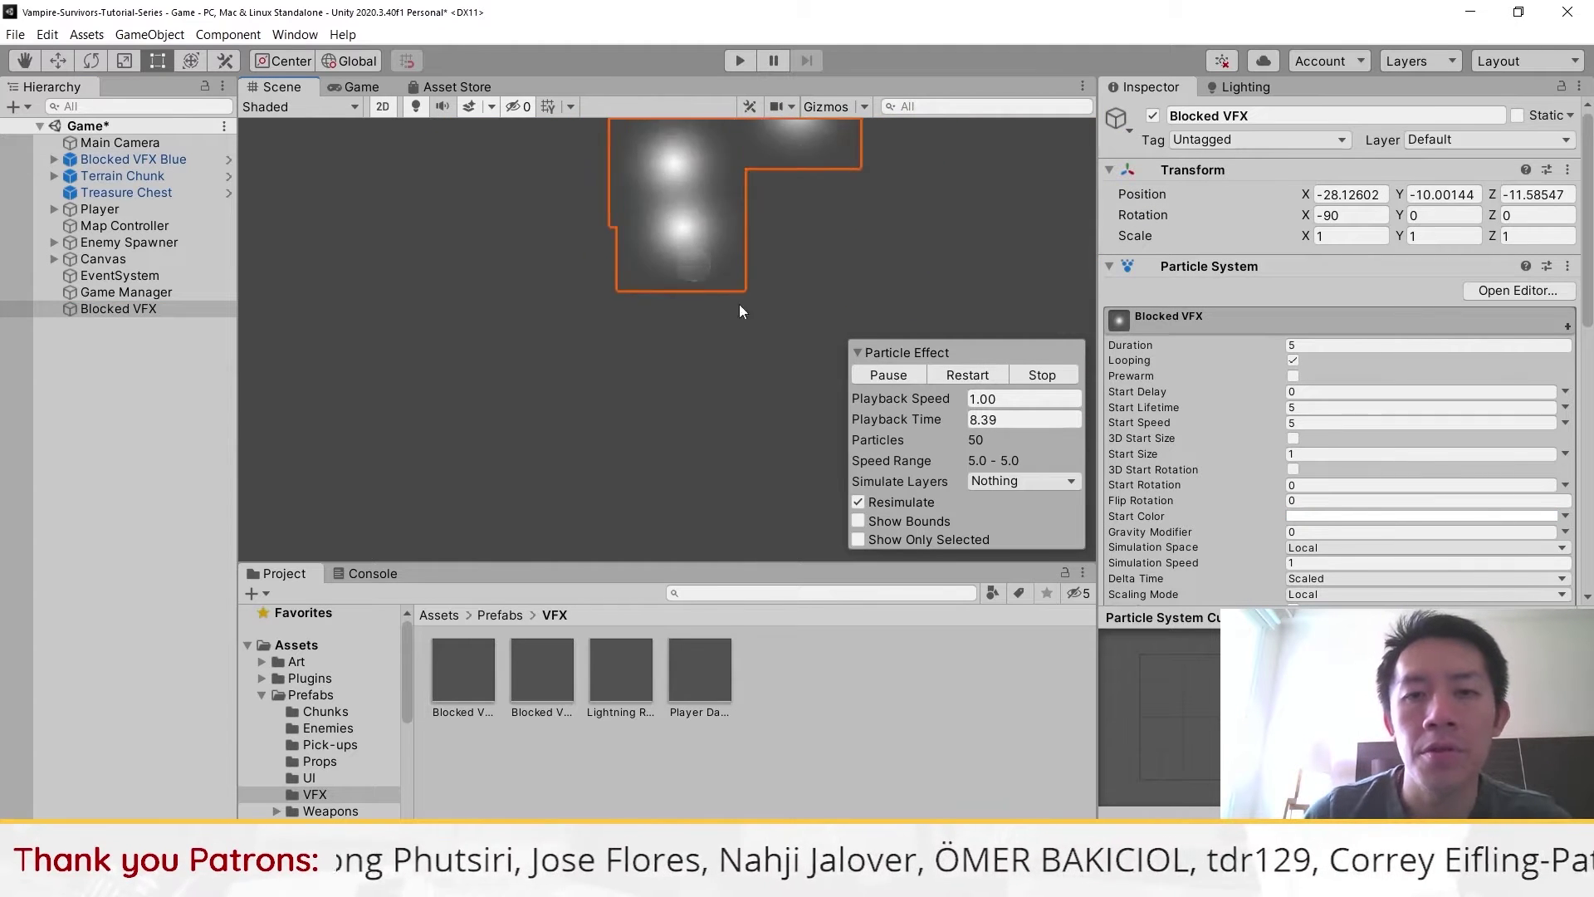
# Set Blocked VFX's Start Speed to 0 in the main Particle System module
pyautogui.click(1042, 374)
pyautogui.click(967, 375)
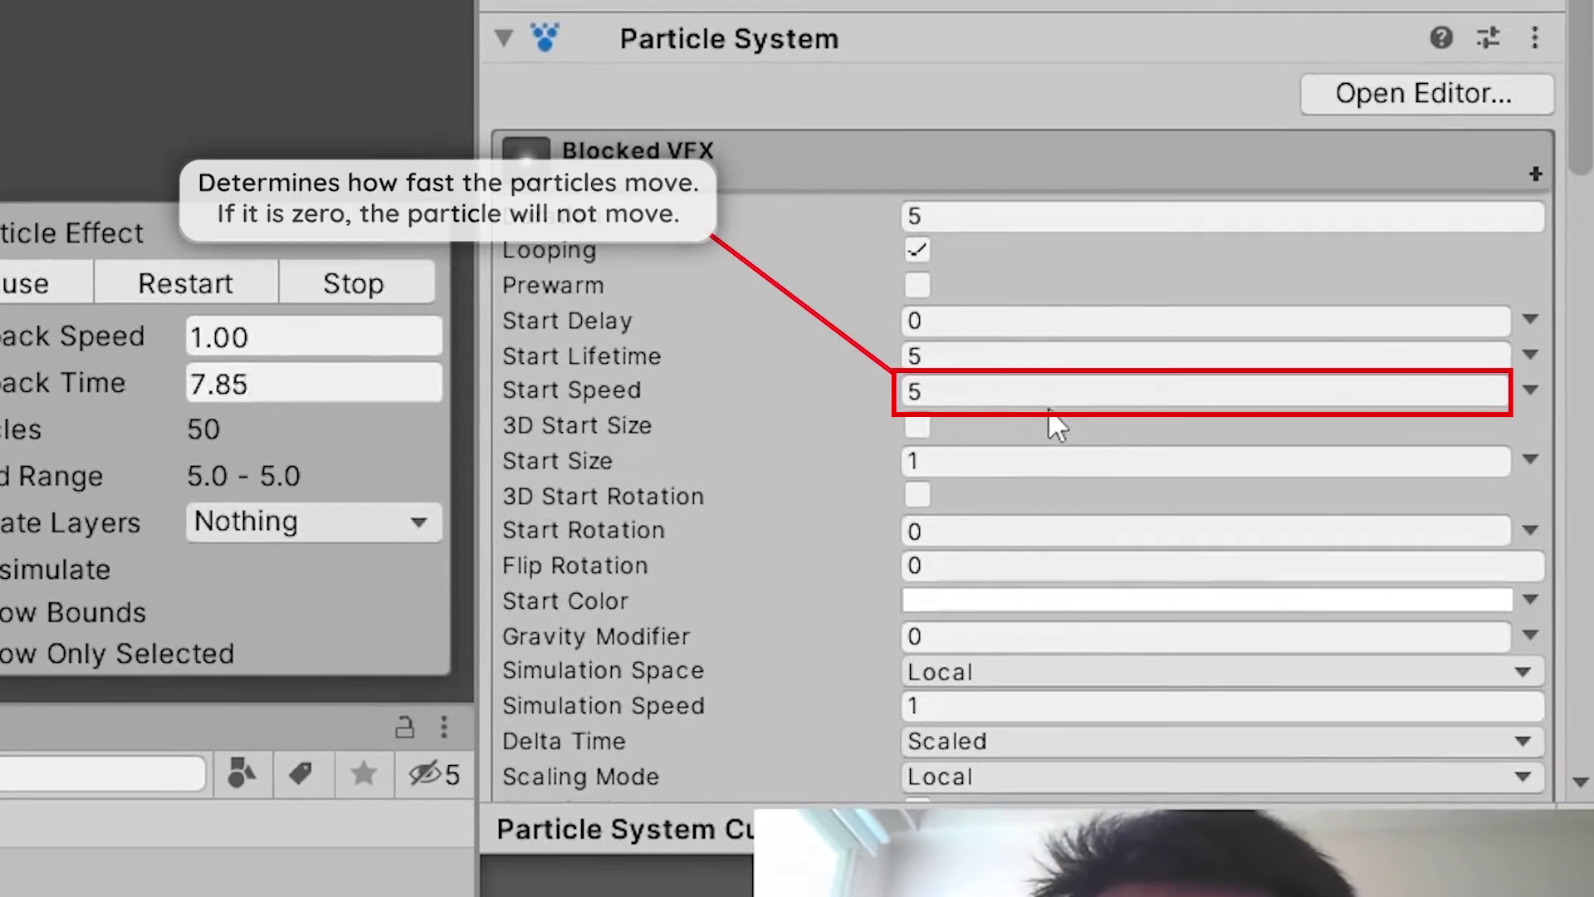
pyautogui.click(1096, 403)
pyautogui.write('0')
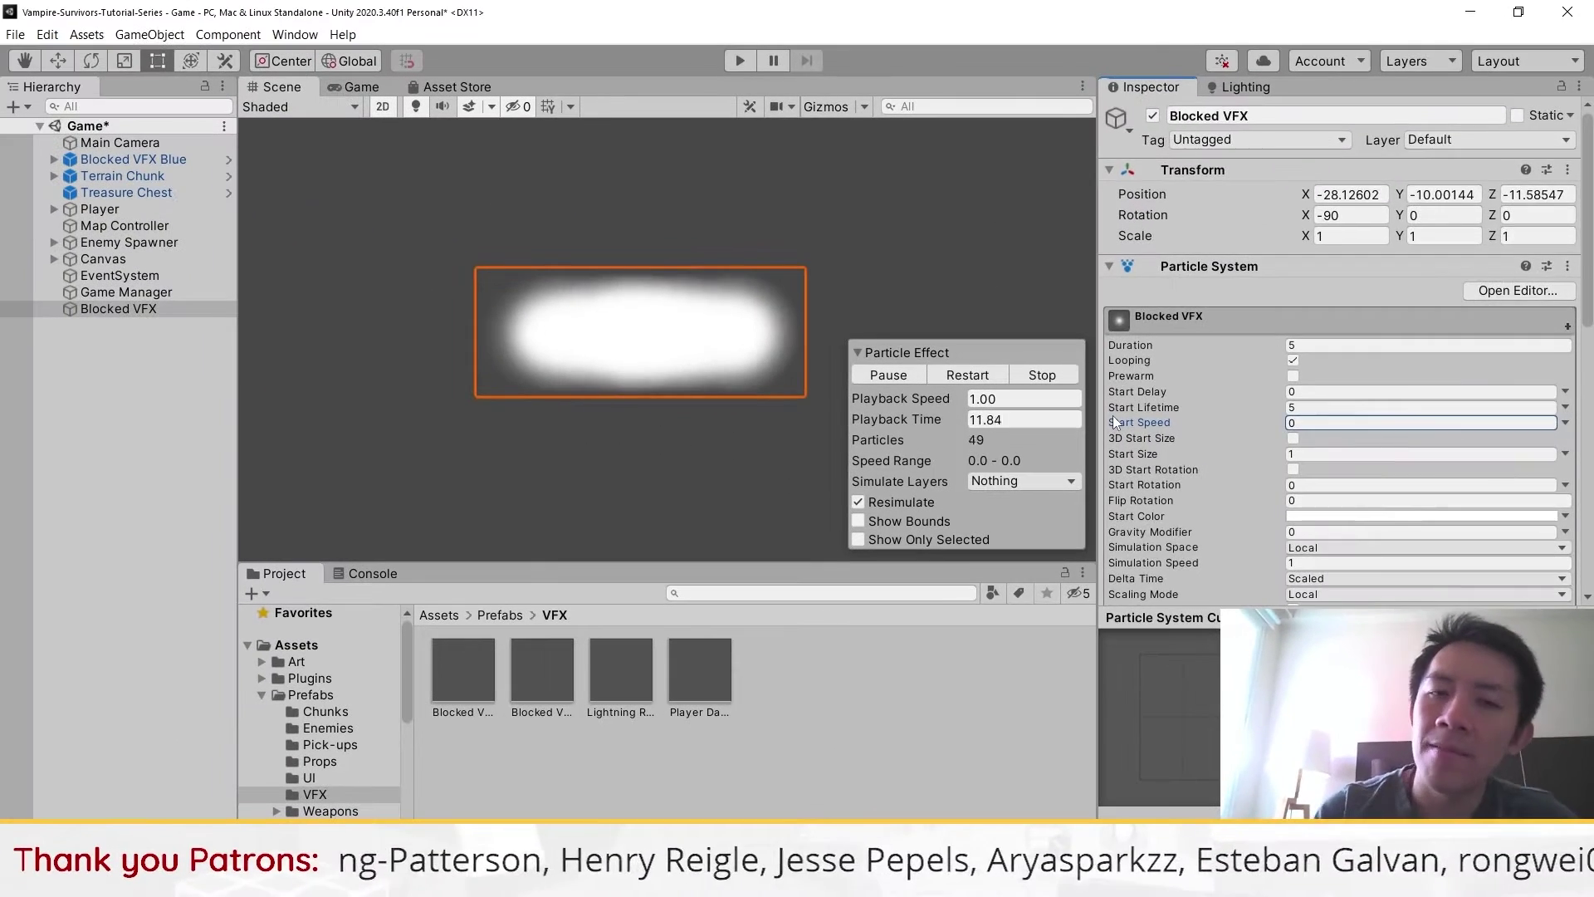
pyautogui.scroll(-5, 1056, 411)
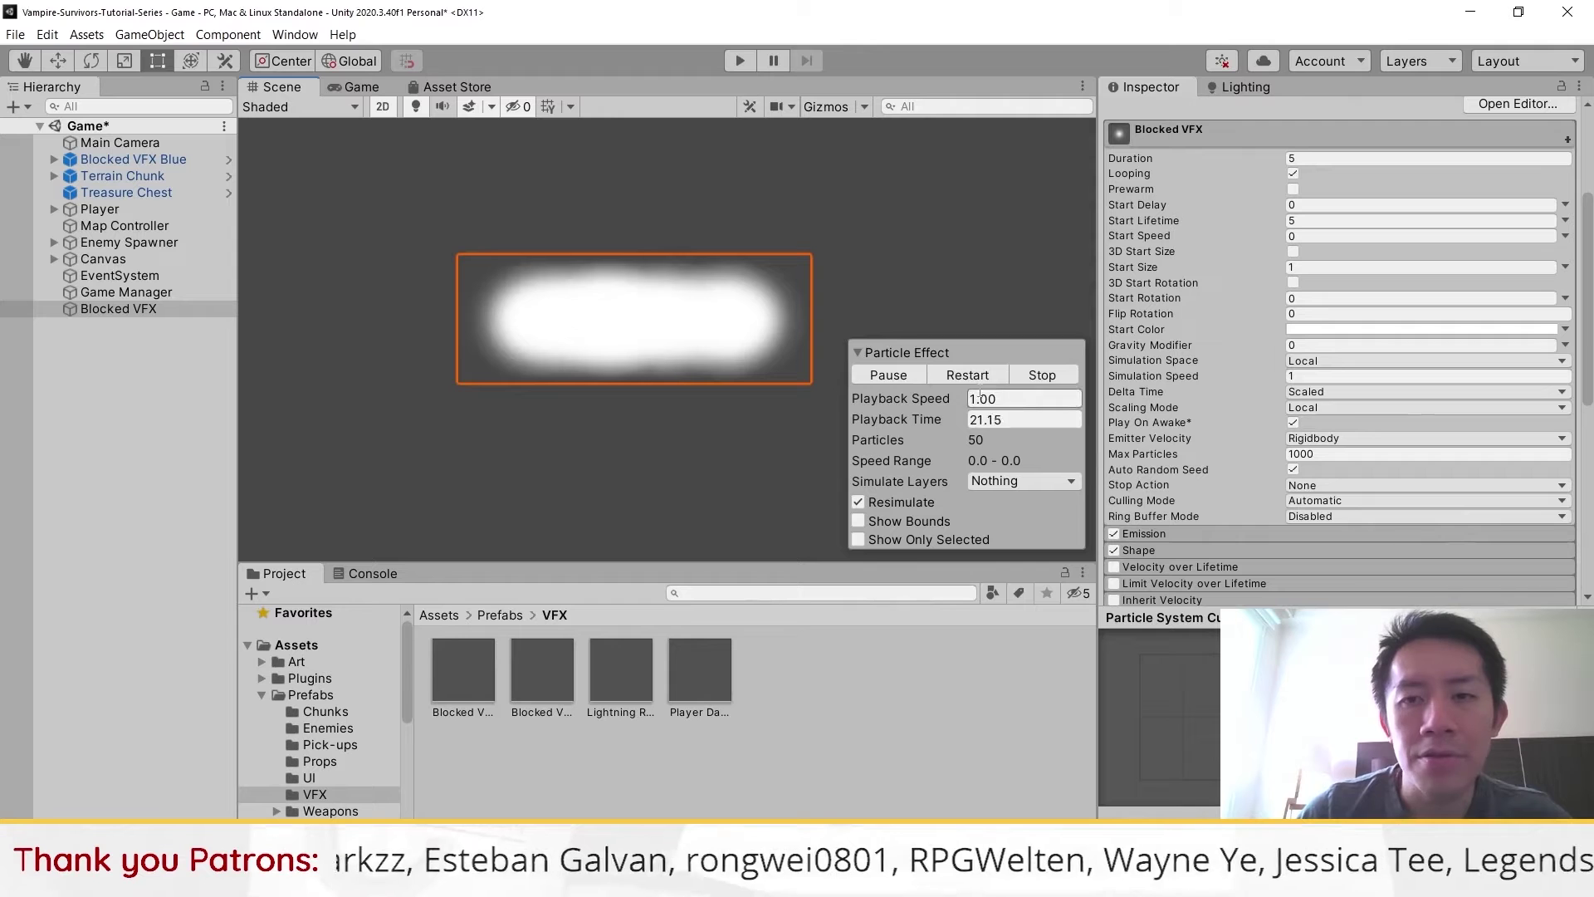
# Uncheck Blocked VFX's Shape module and restart the Particle Effect preview
pyautogui.click(1013, 374)
pyautogui.moveTo(905, 422); pyautogui.dragTo(1030, 417)
pyautogui.scroll(-5, 1462, 385)
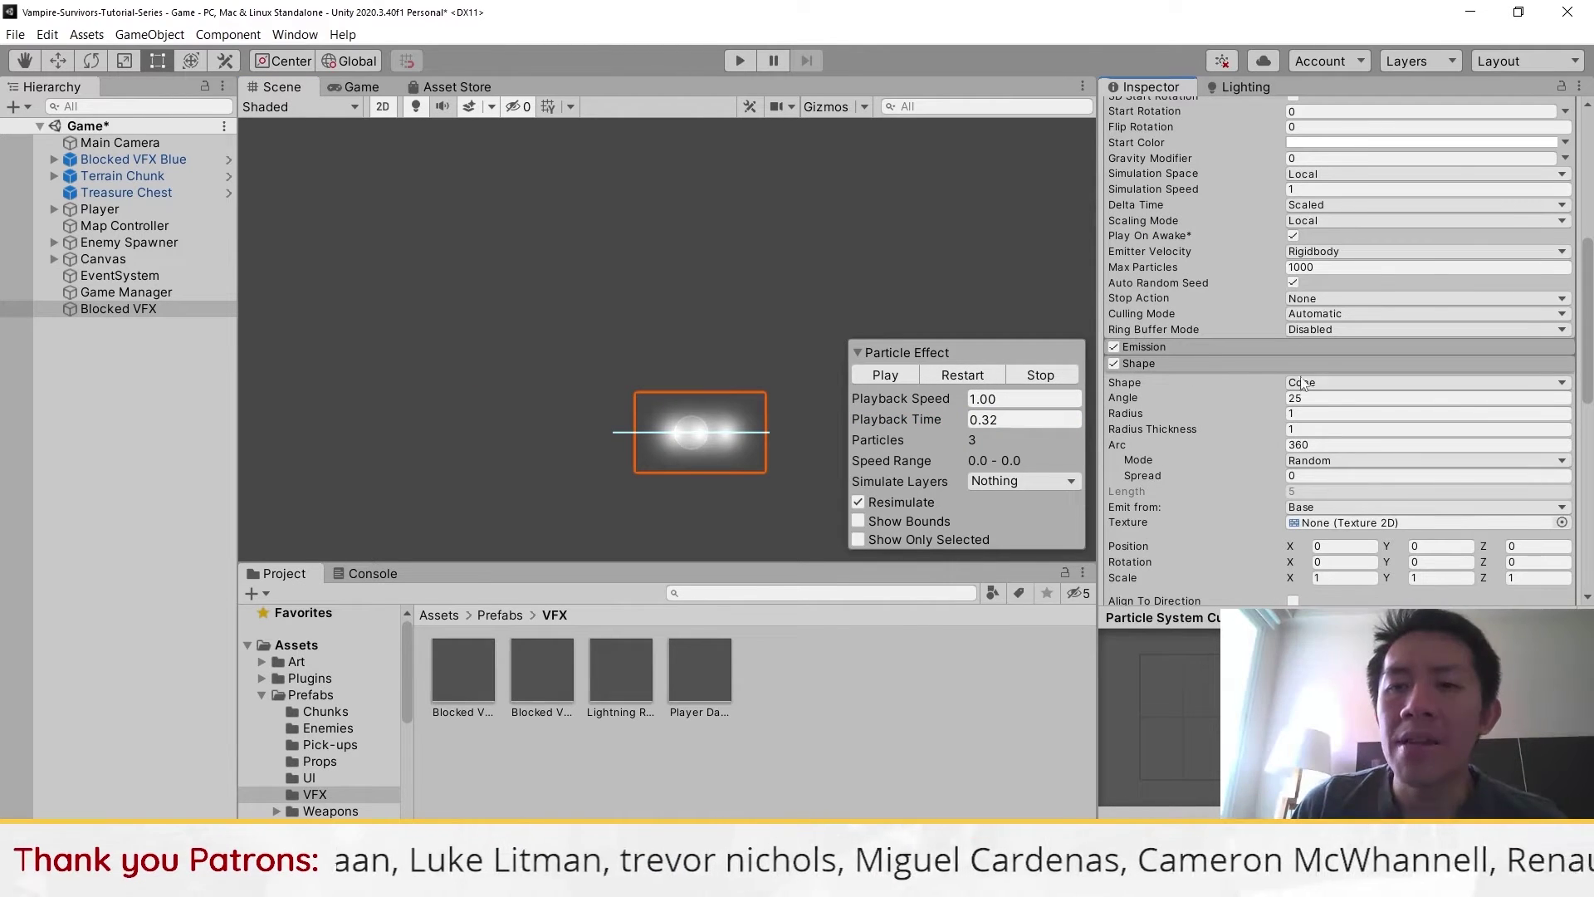
pyautogui.scroll(5, 1162, 332)
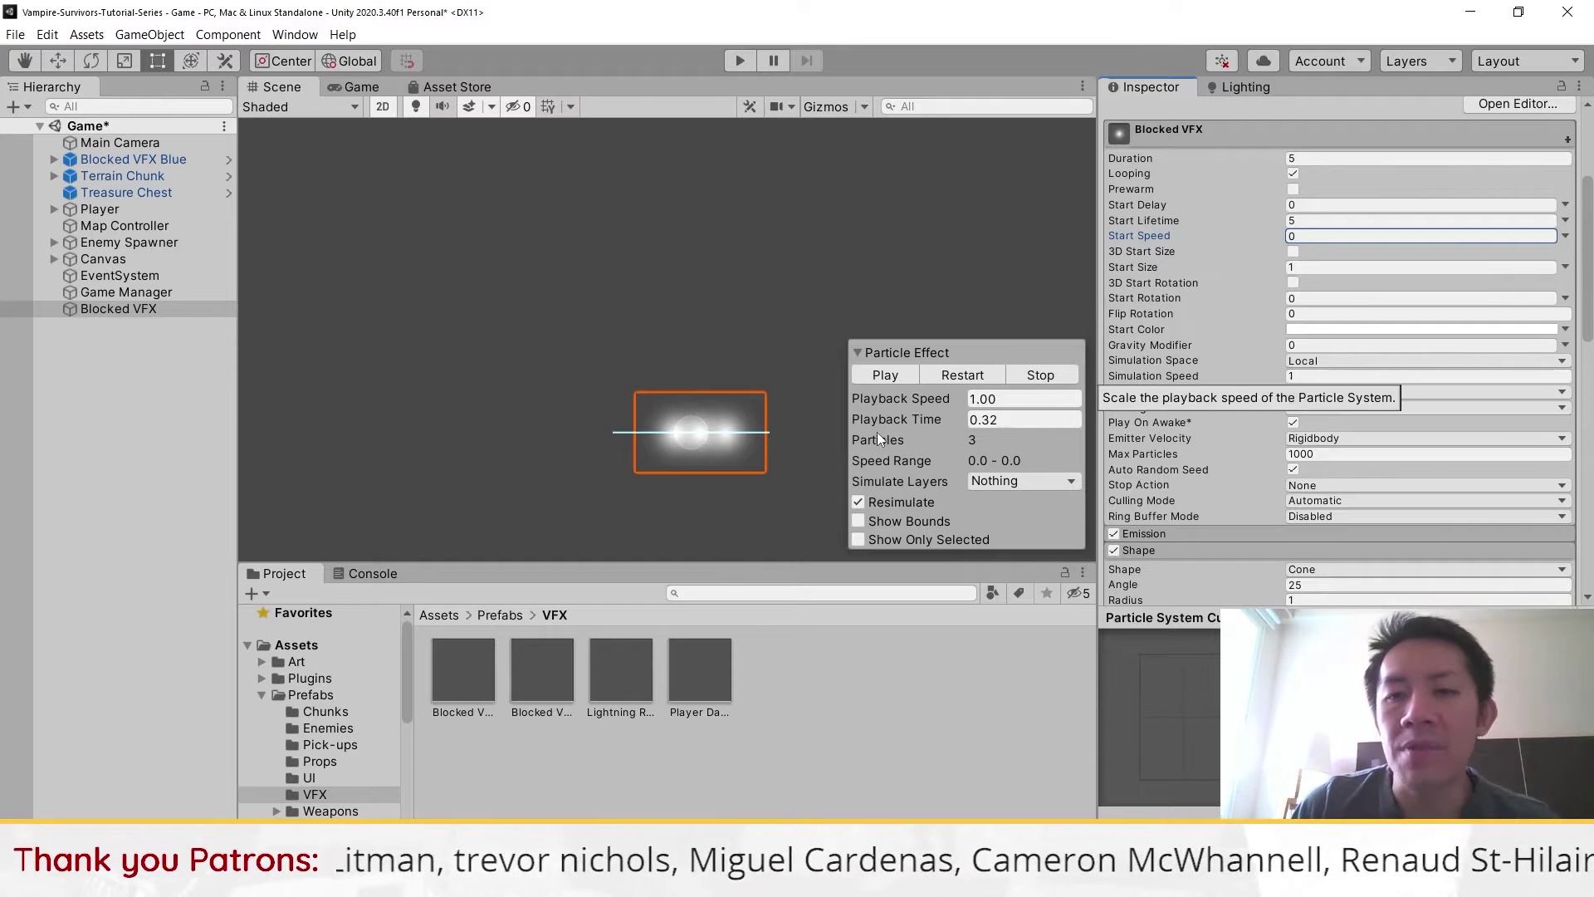
pyautogui.click(885, 374)
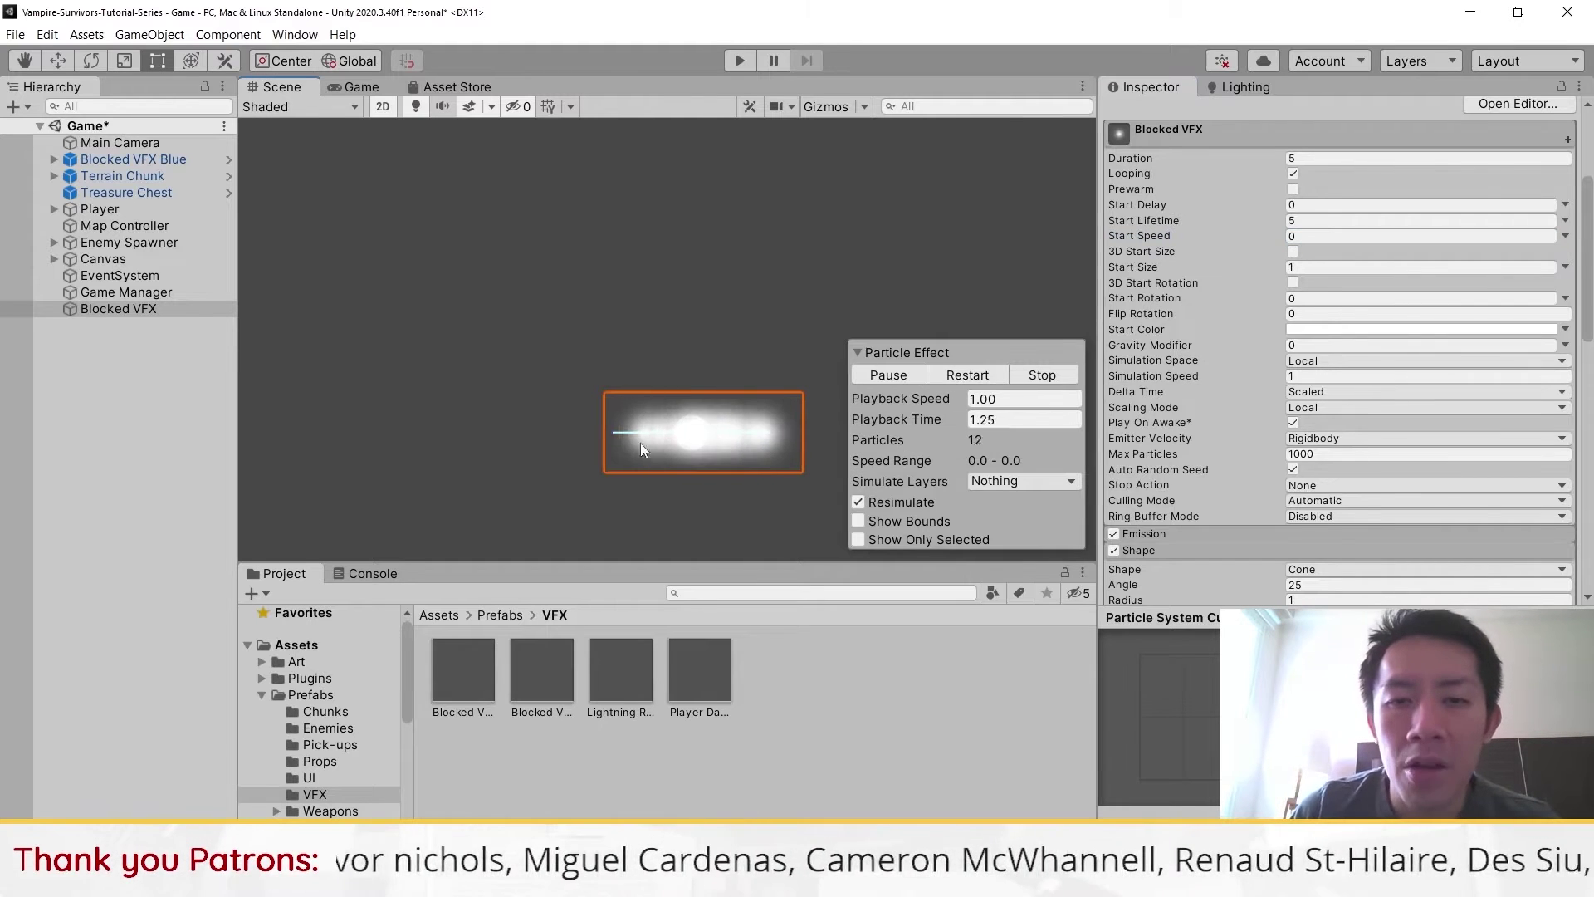
pyautogui.click(1041, 375)
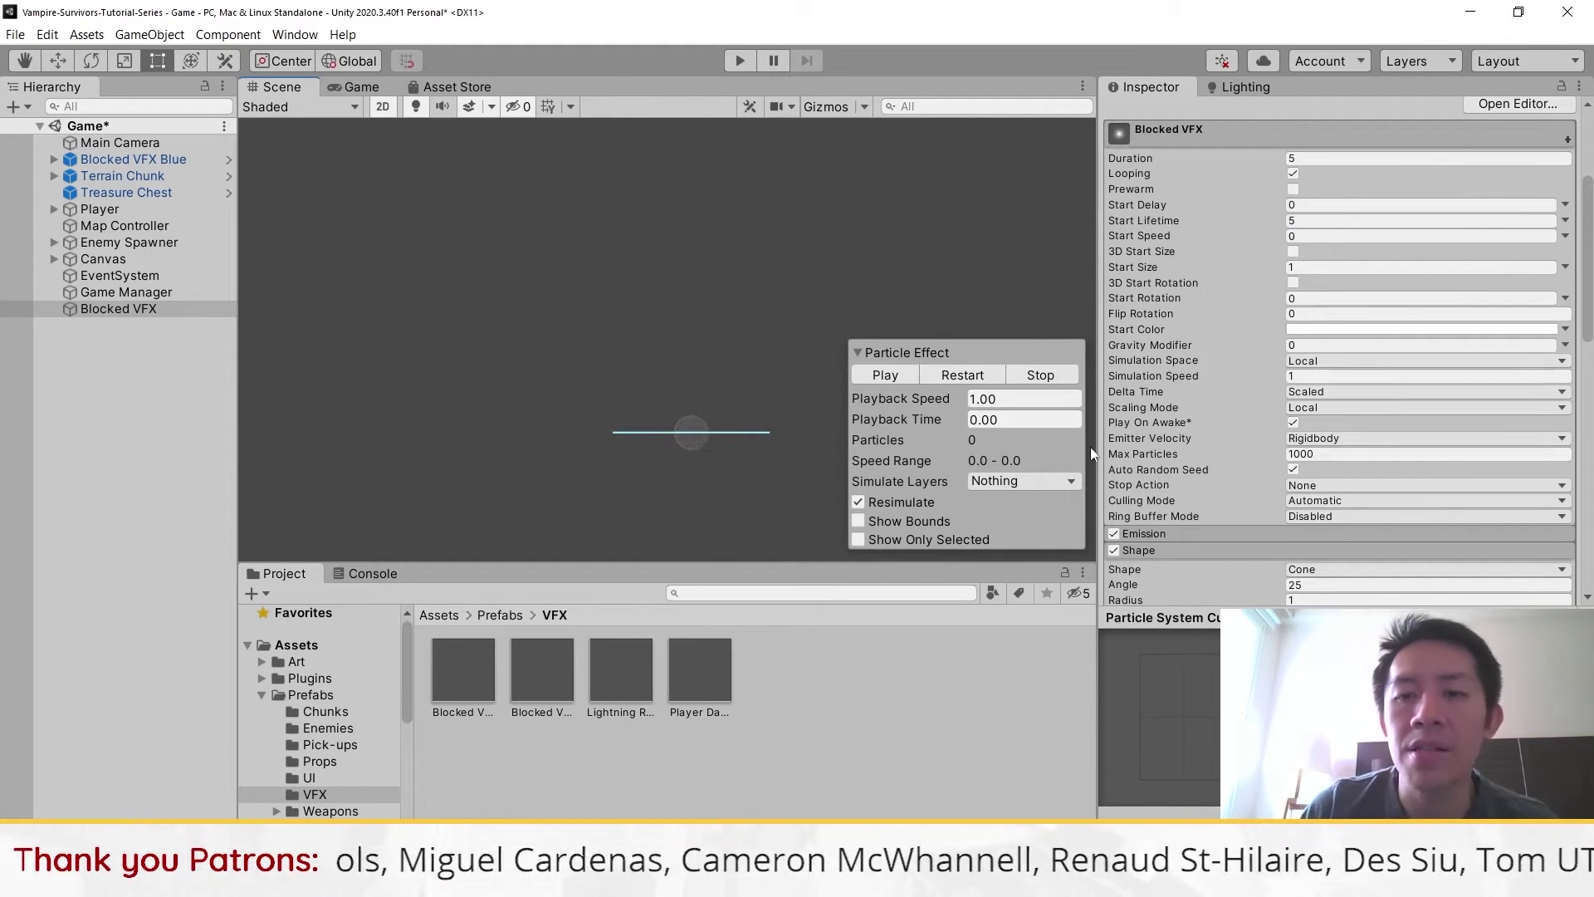
pyautogui.click(1114, 550)
pyautogui.click(980, 371)
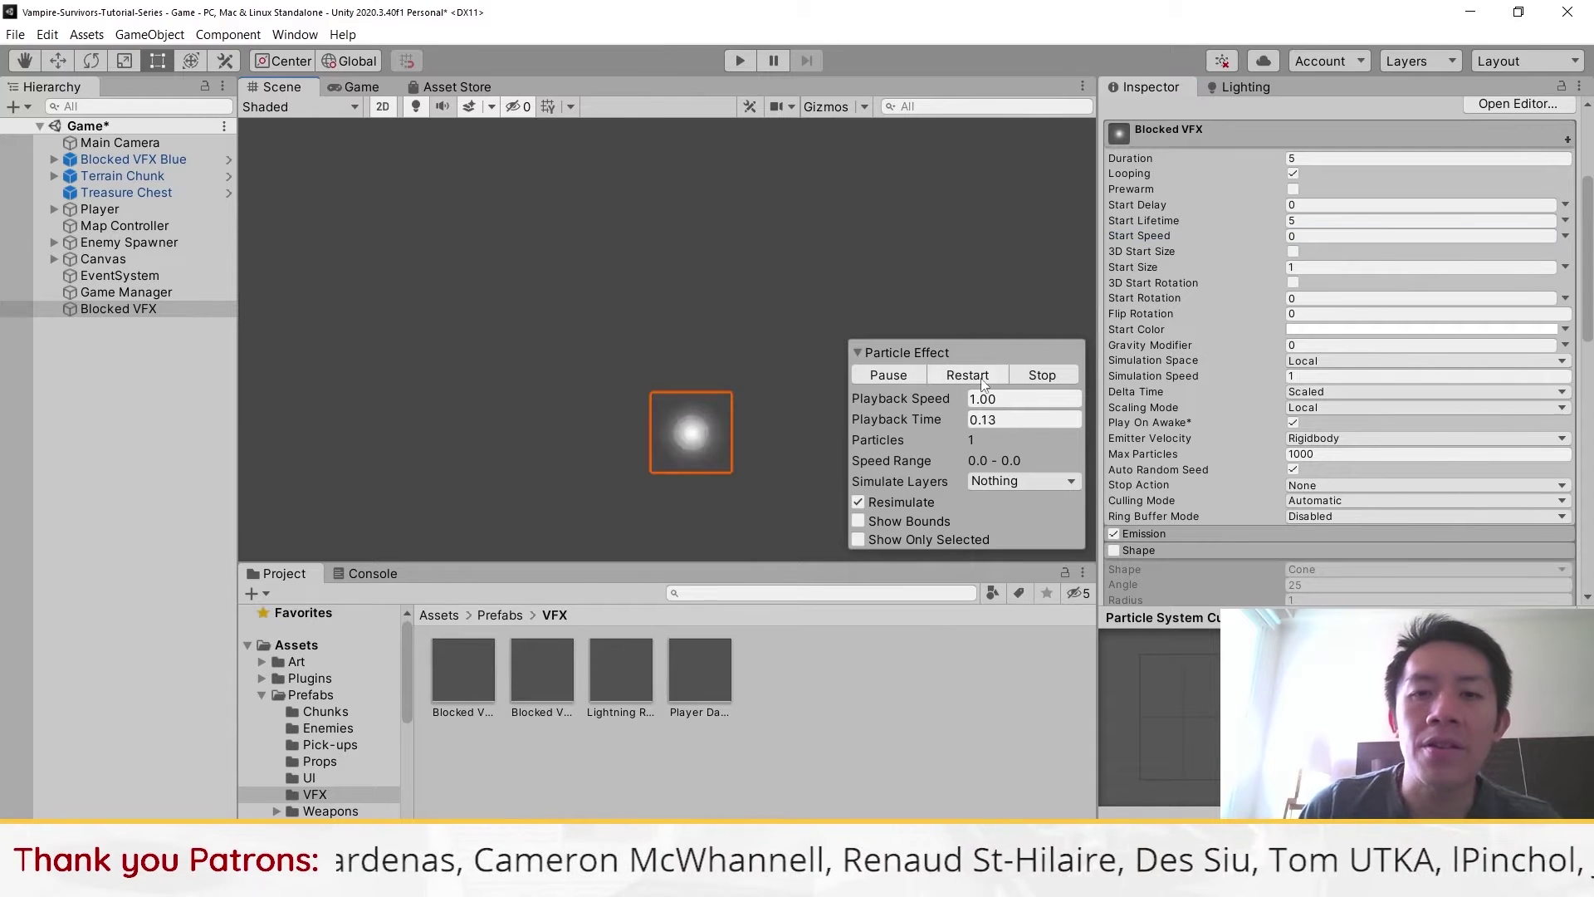
# Set Emission Rate over Time to 0 and the burst Count to 2 at time 0
pyautogui.moveTo(745, 392); pyautogui.dragTo(748, 330, button='middle')
pyautogui.scroll(2, 760, 426)
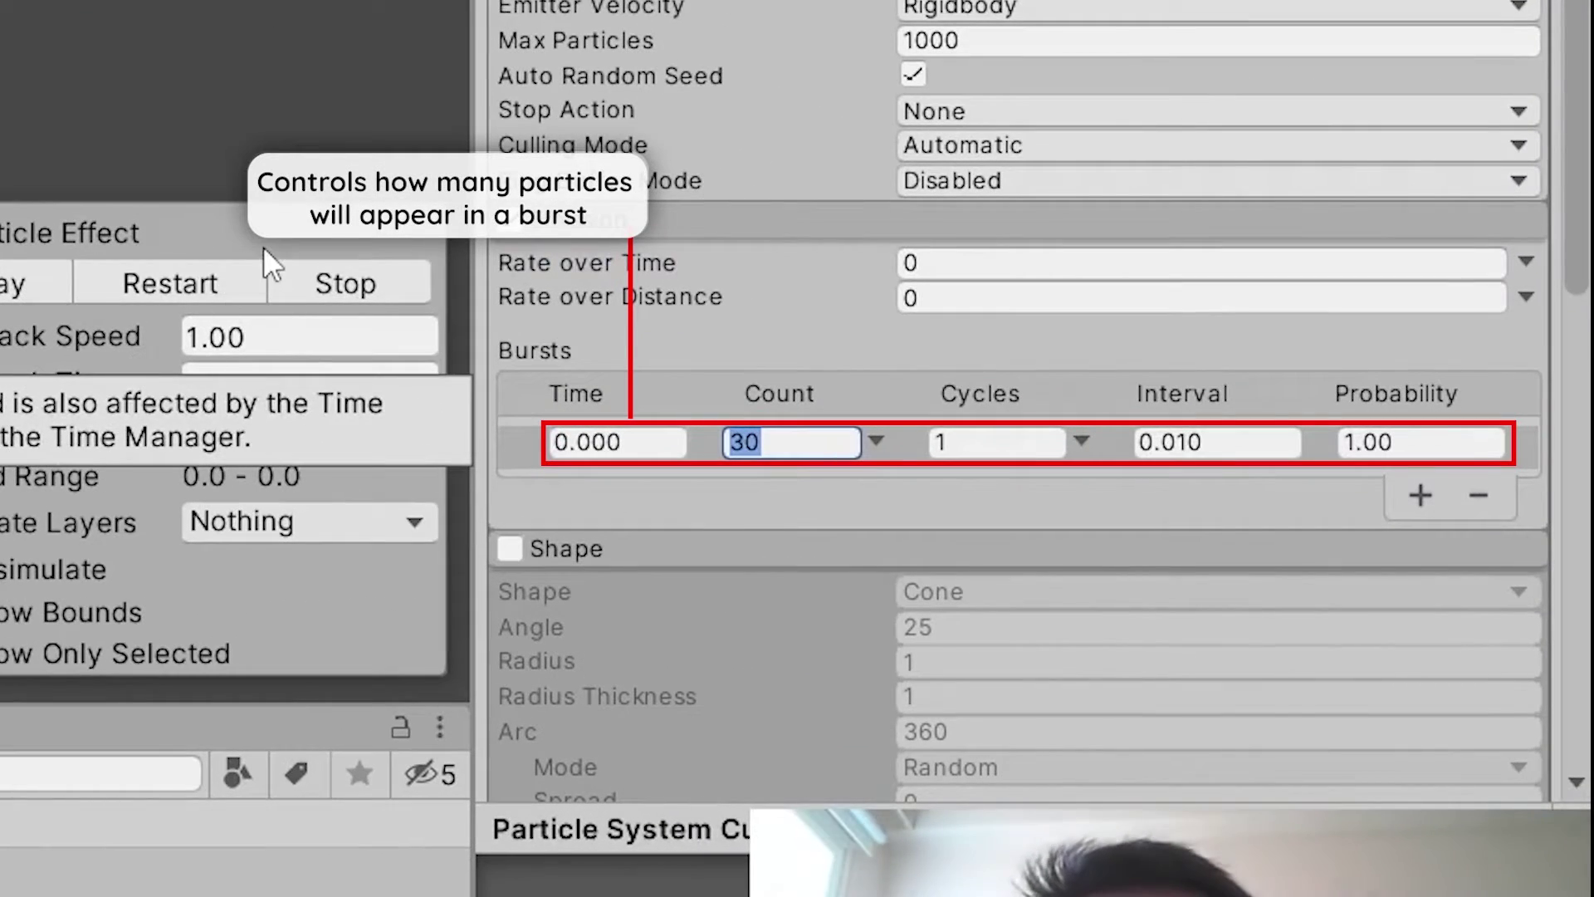
pyautogui.write('2')
pyautogui.click(235, 282)
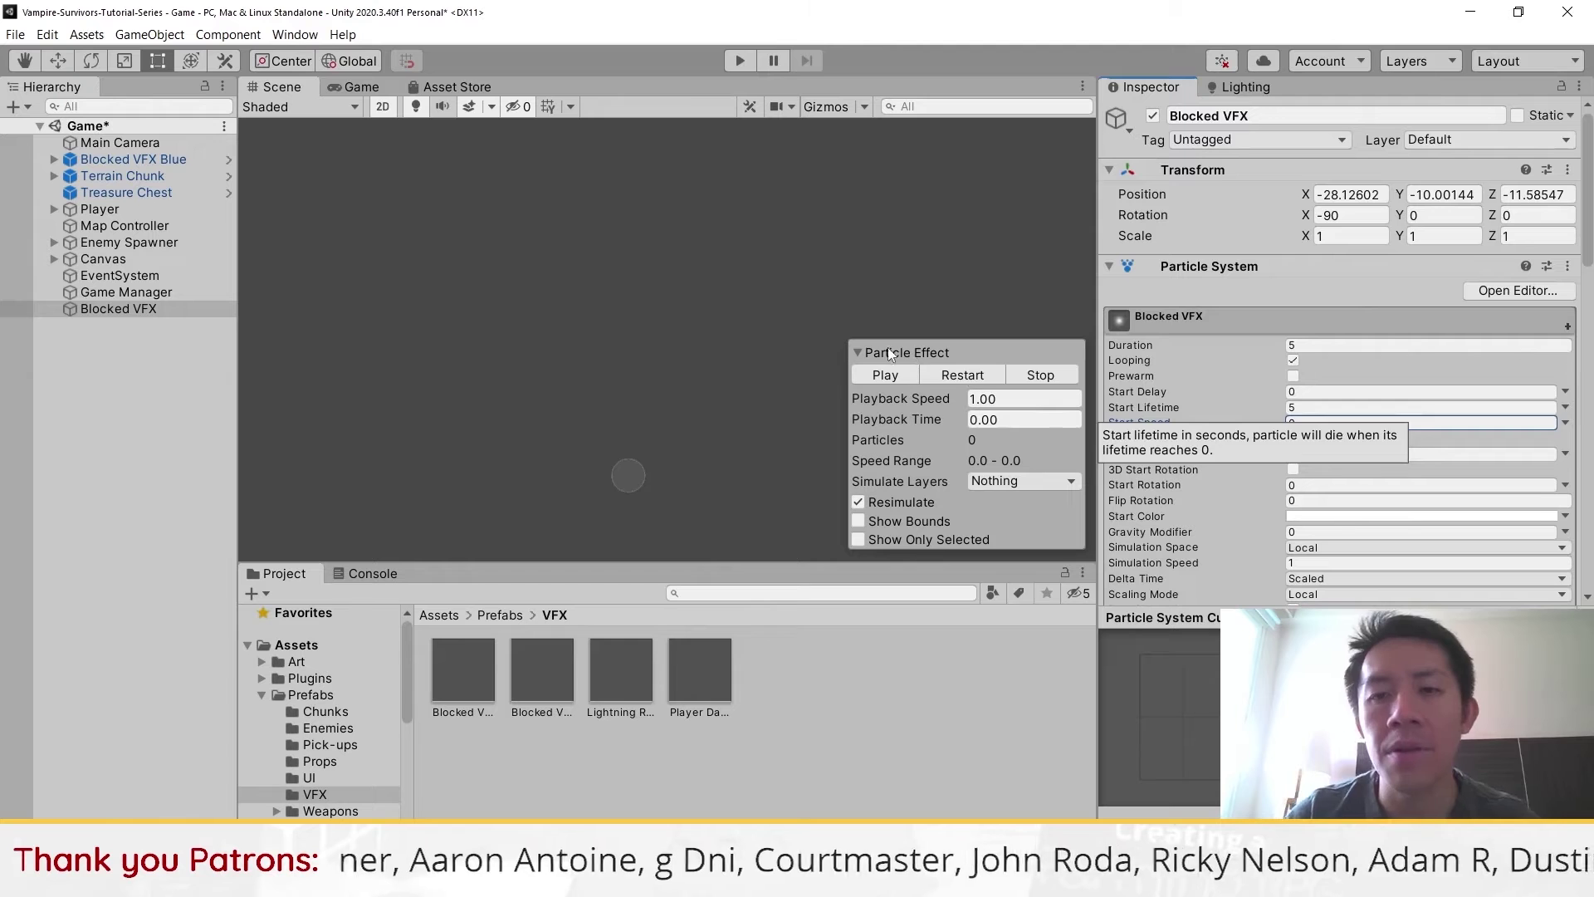
pyautogui.click(984, 378)
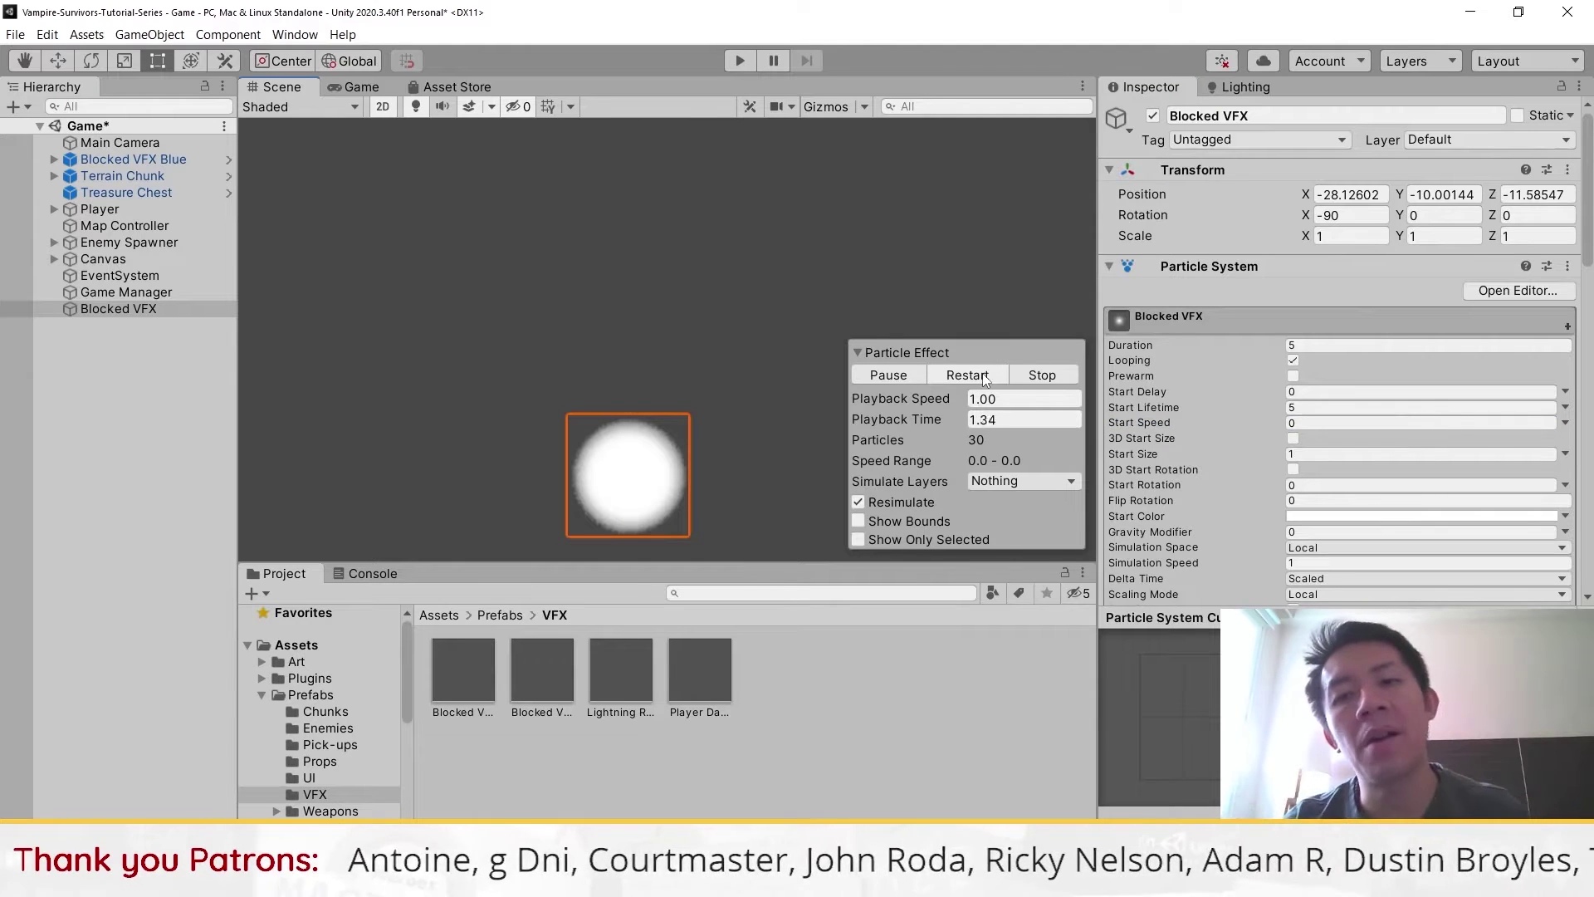
pyautogui.scroll(-10, 1204, 354)
pyautogui.doubleClick(1239, 258)
pyautogui.write('2')
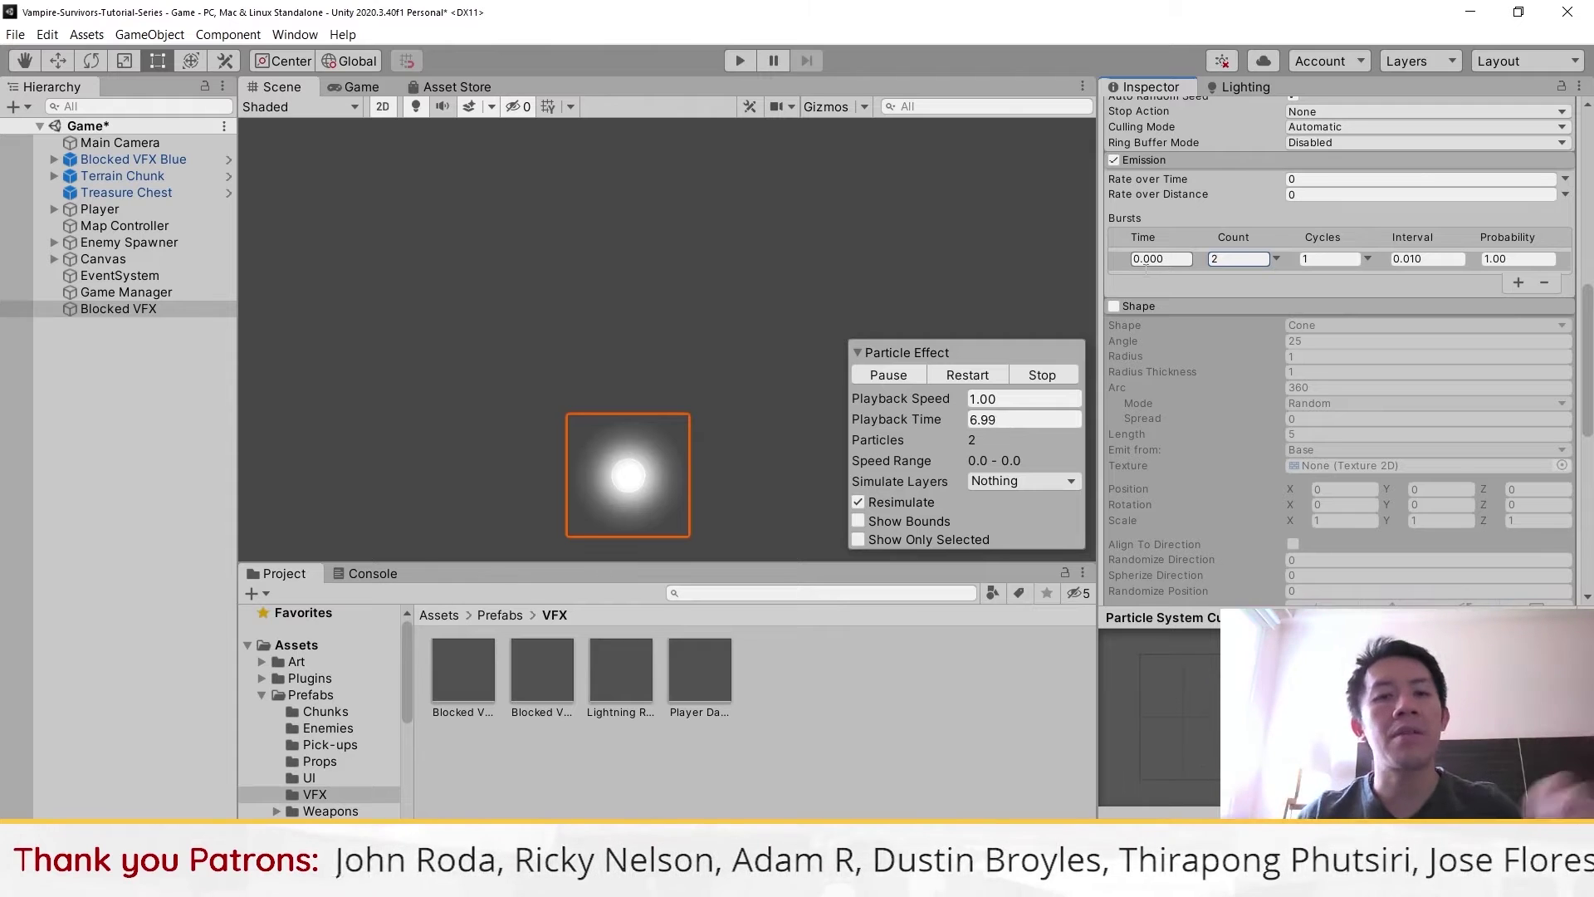
pyautogui.scroll(10, 1219, 308)
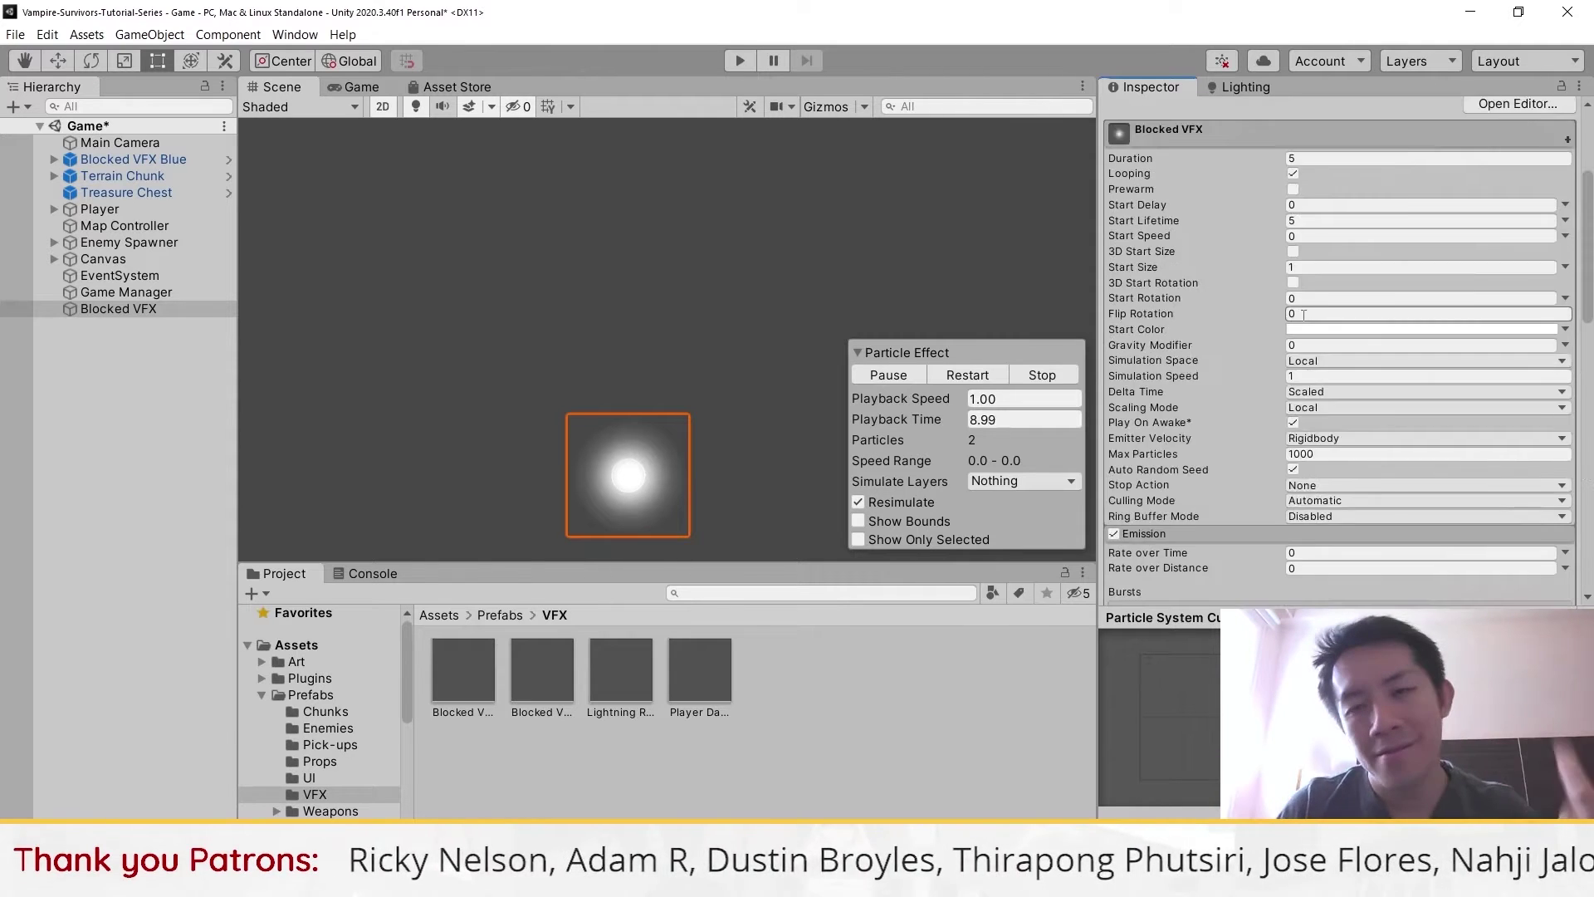
pyautogui.scroll(-5, 1373, 379)
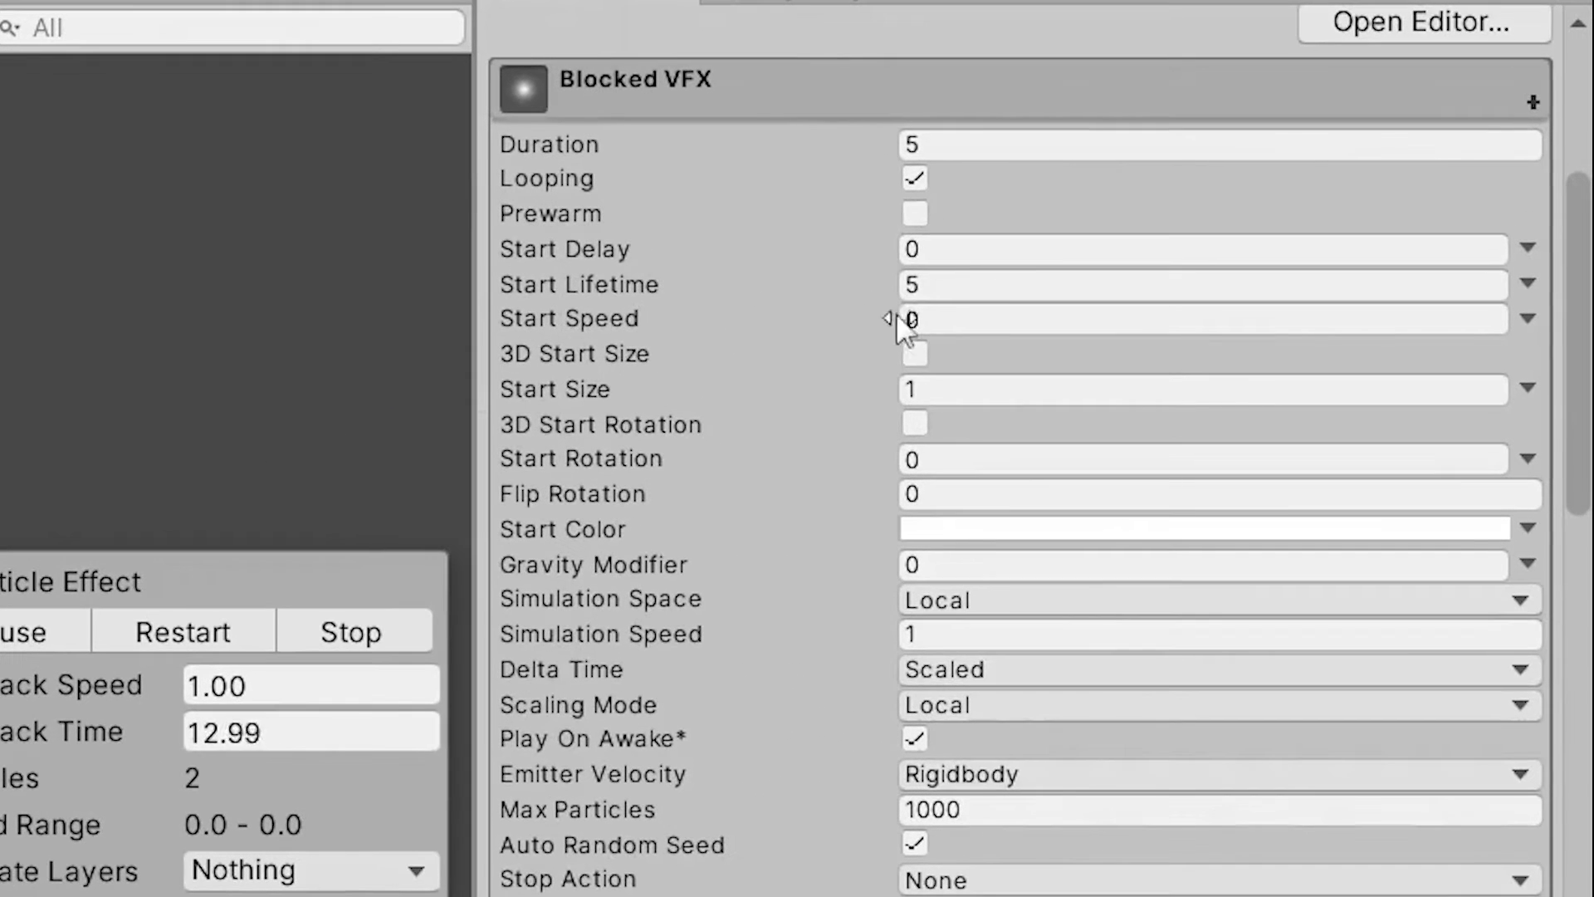
# Turn off Looping, set Duration to 1 and Stop Action to Destroy, then replay
pyautogui.click(917, 181)
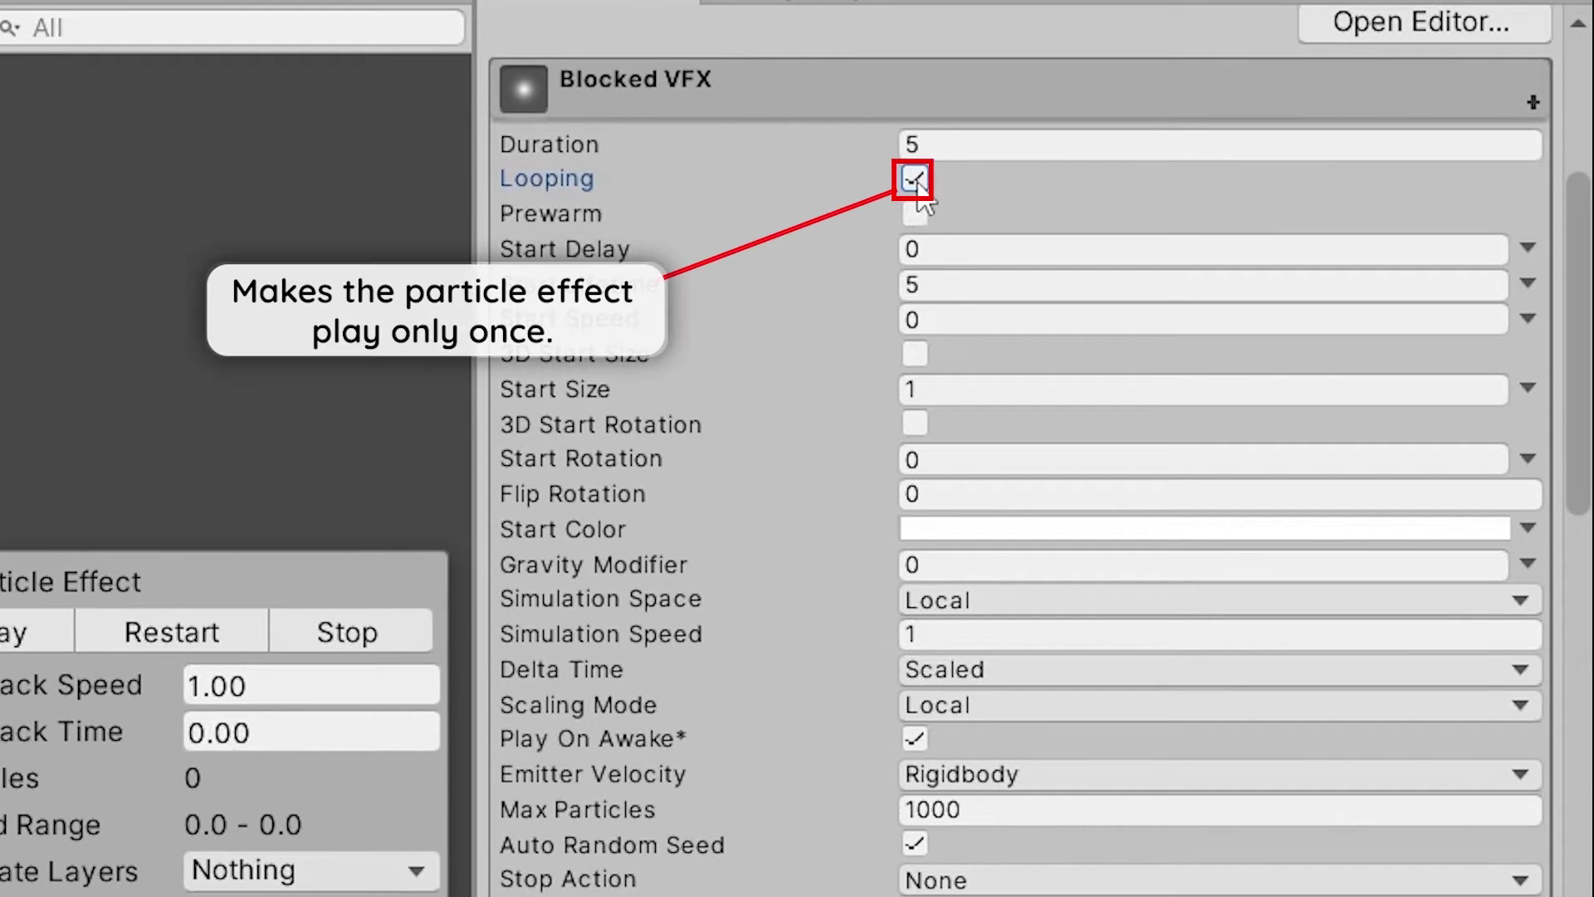
pyautogui.click(226, 634)
pyautogui.click(225, 635)
pyautogui.click(913, 145)
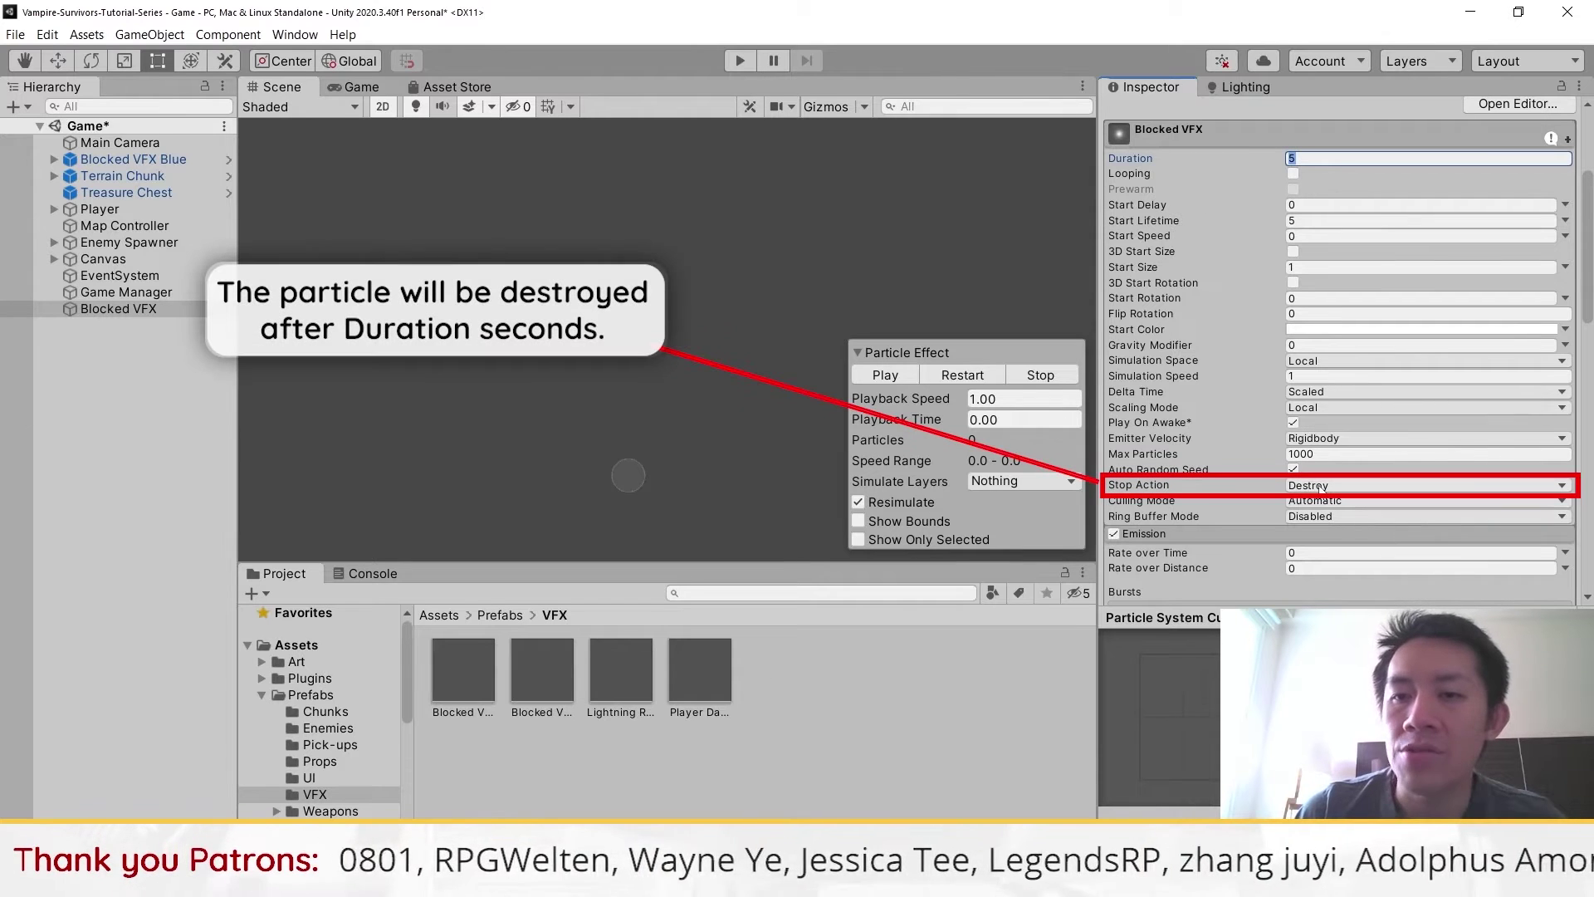
pyautogui.click(982, 376)
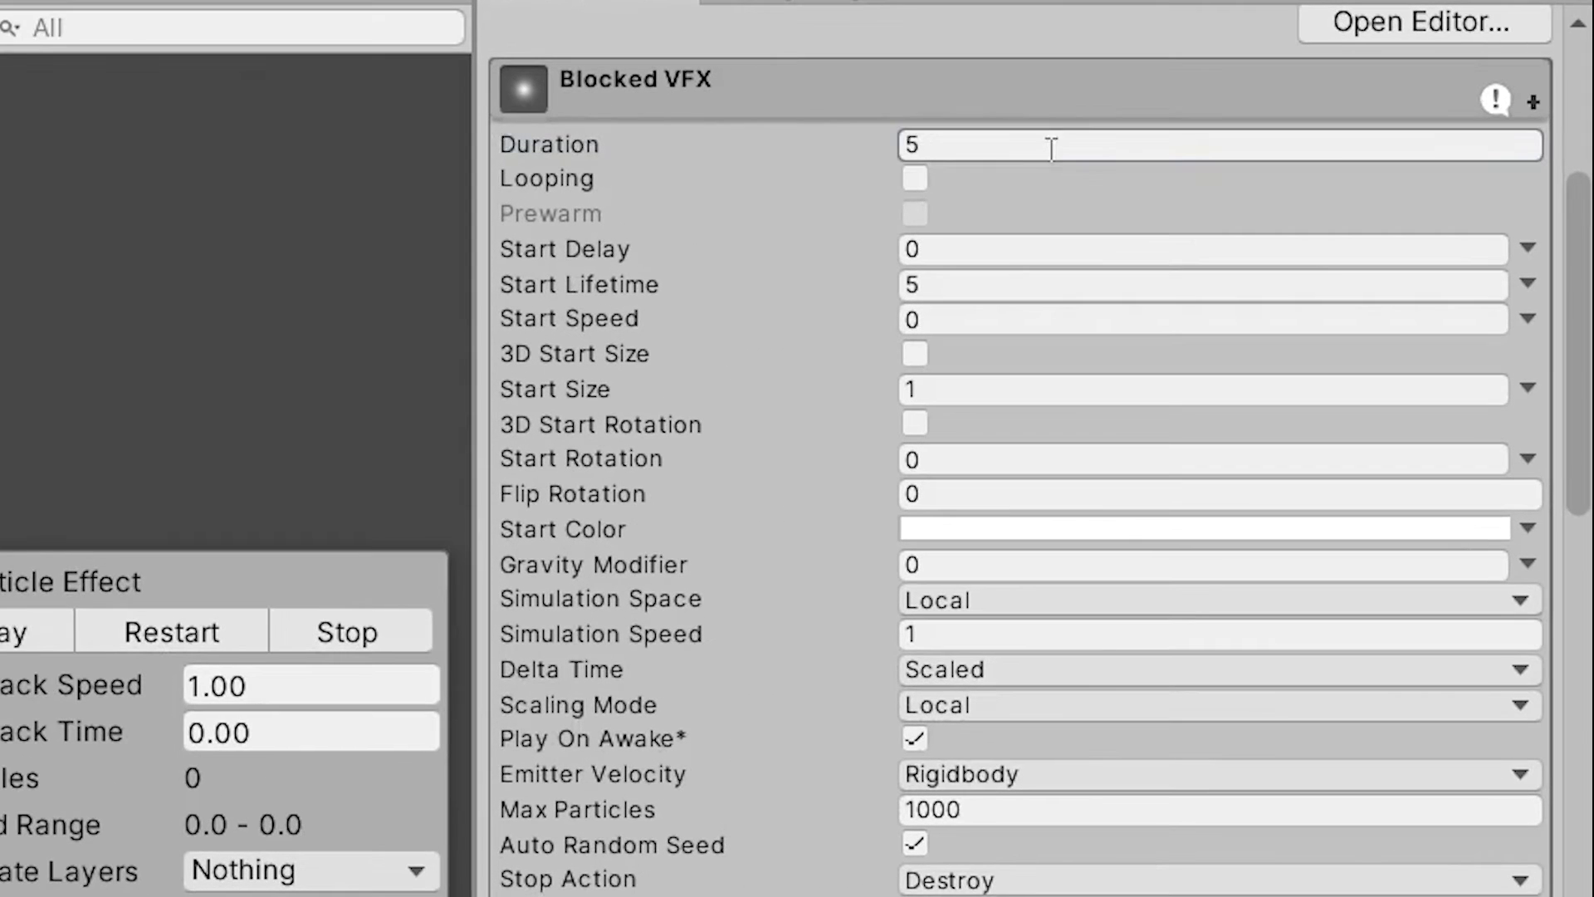
pyautogui.click(1354, 158)
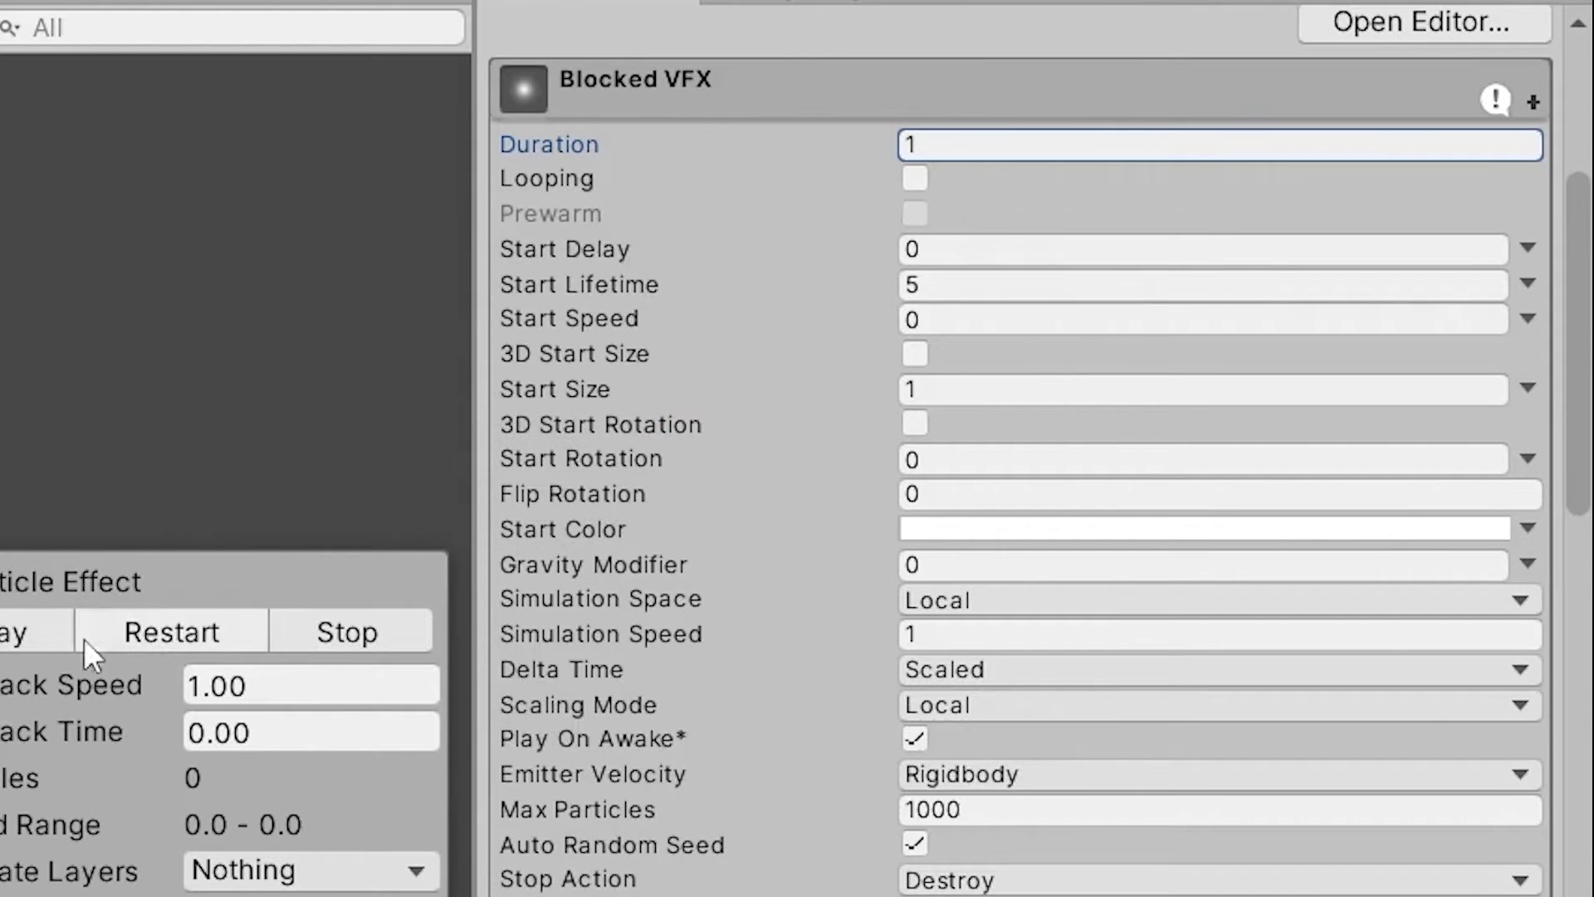
pyautogui.click(158, 635)
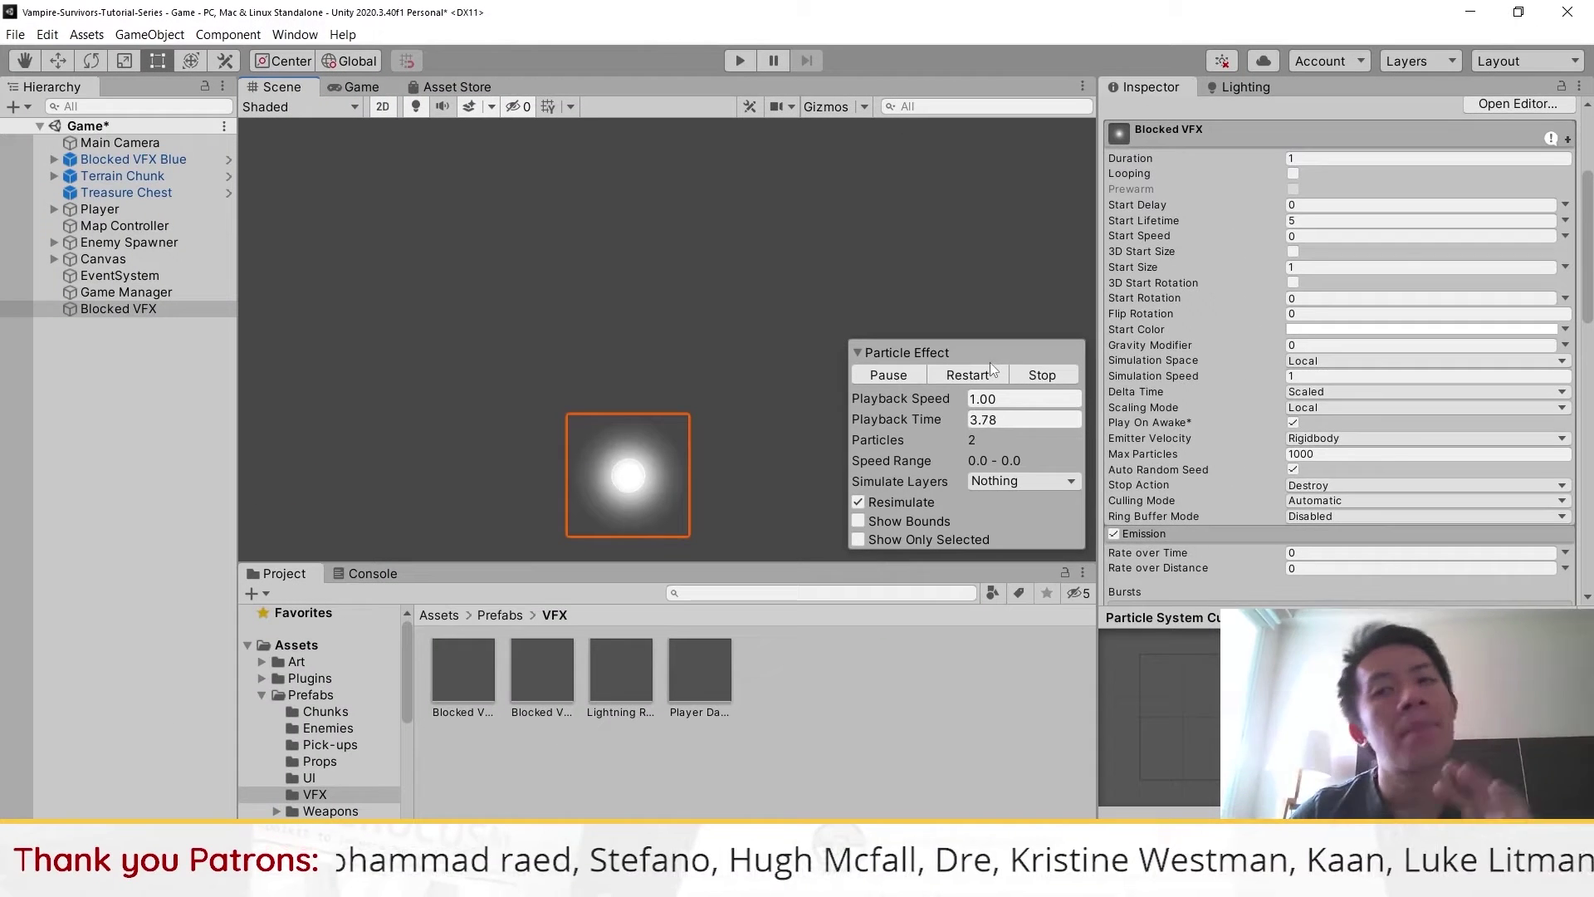
pyautogui.scroll(-3, 1403, 309)
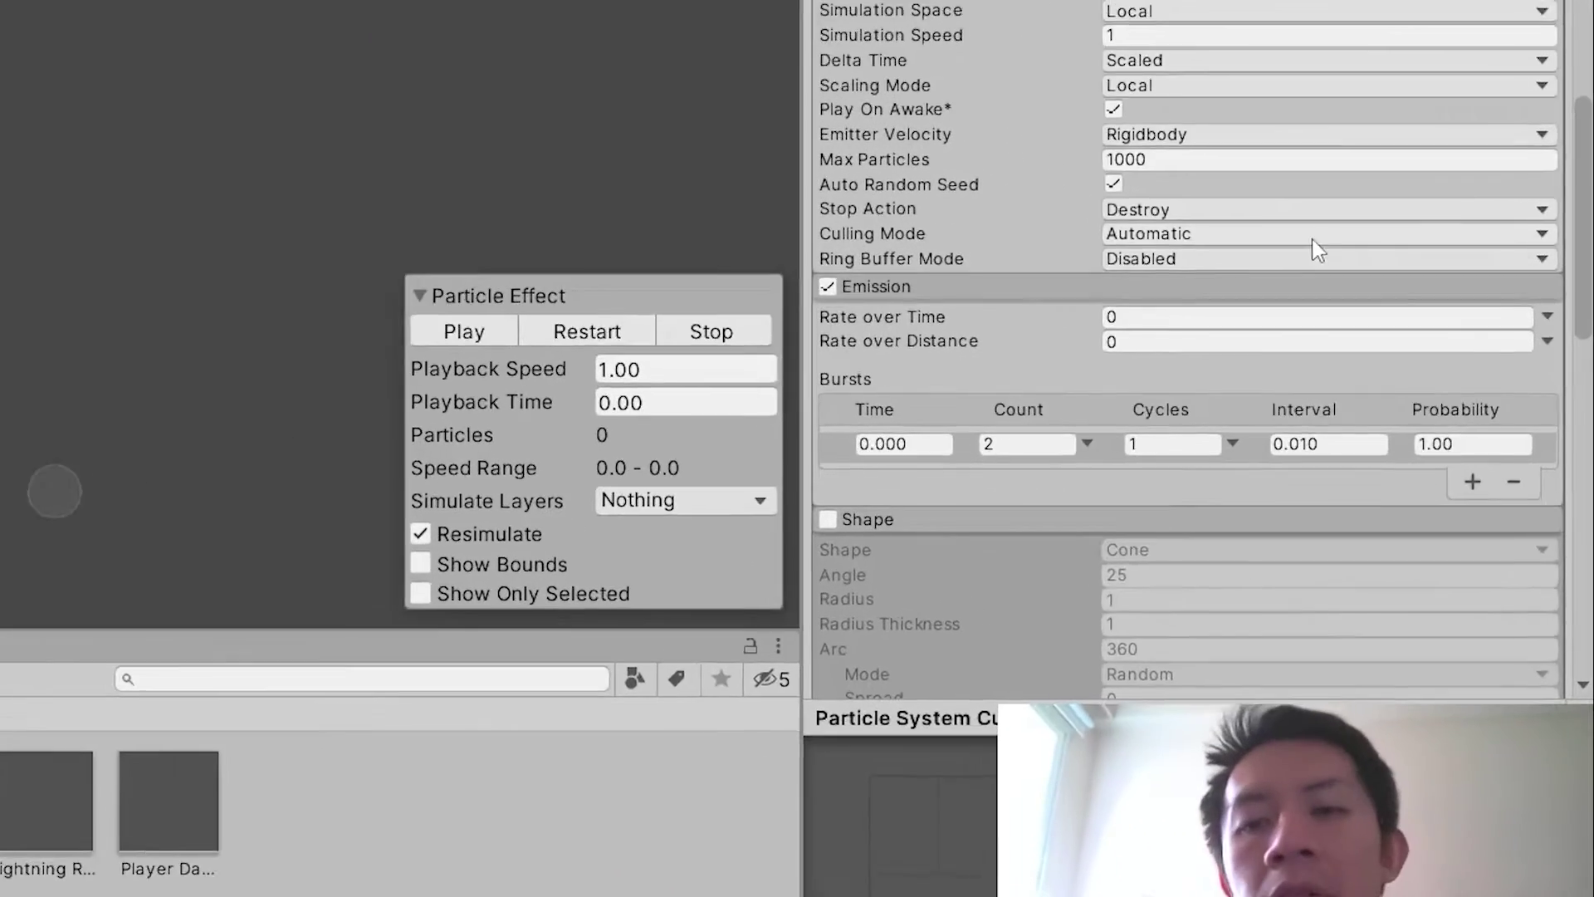
pyautogui.scroll(-8, 1312, 241)
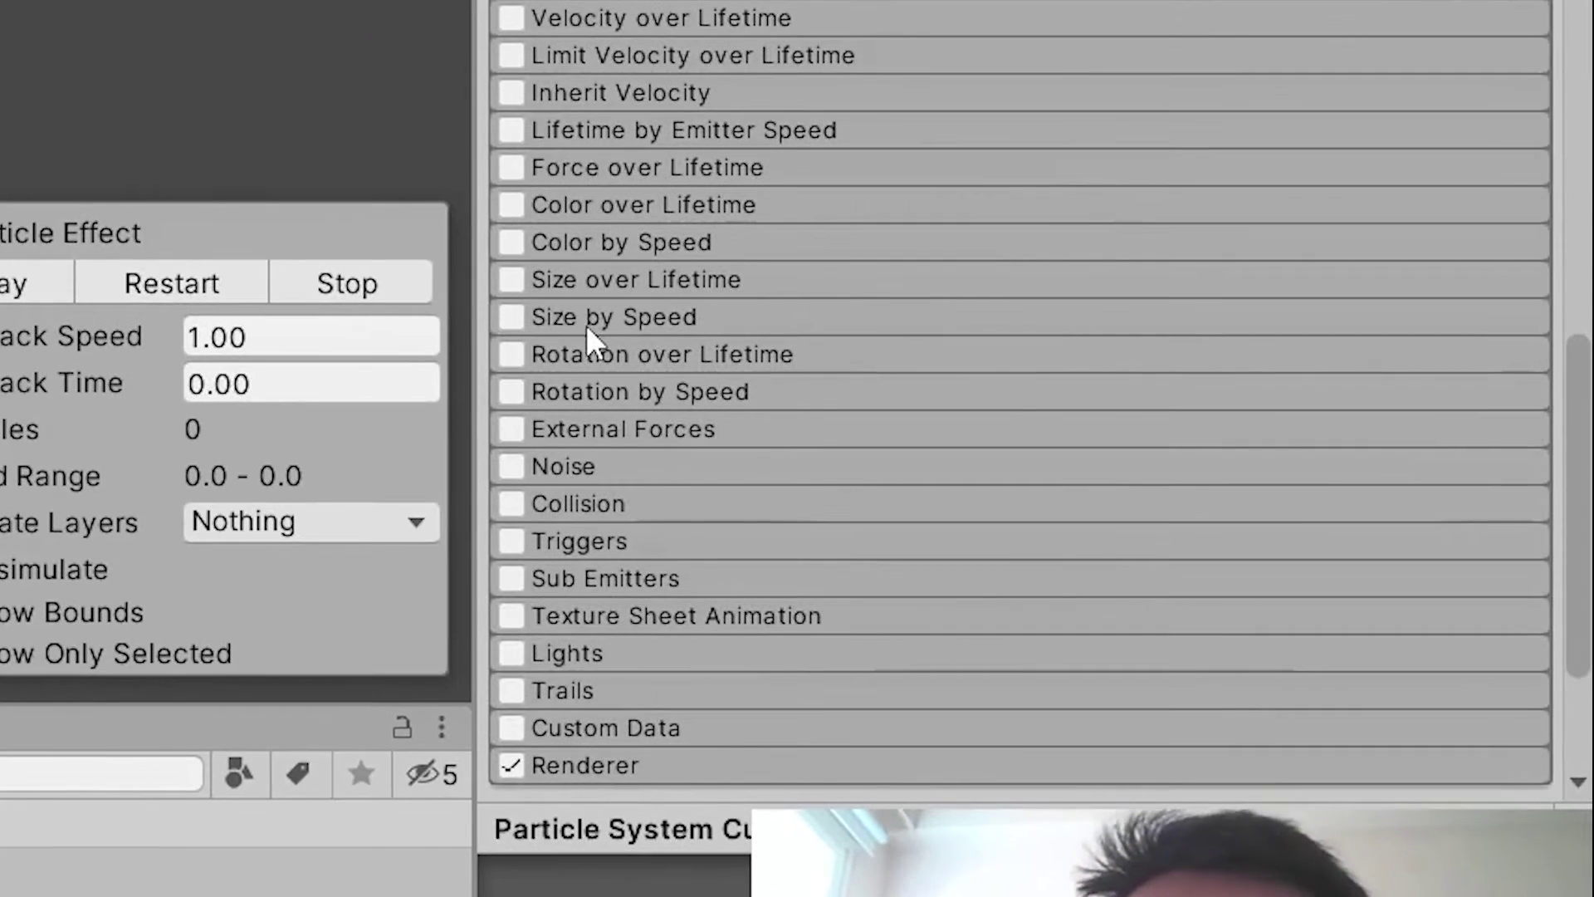
# Enable Size over Lifetime with a linear 0-to-1 curve, viewed in an enlarged Curves panel
pyautogui.click(511, 280)
pyautogui.click(624, 286)
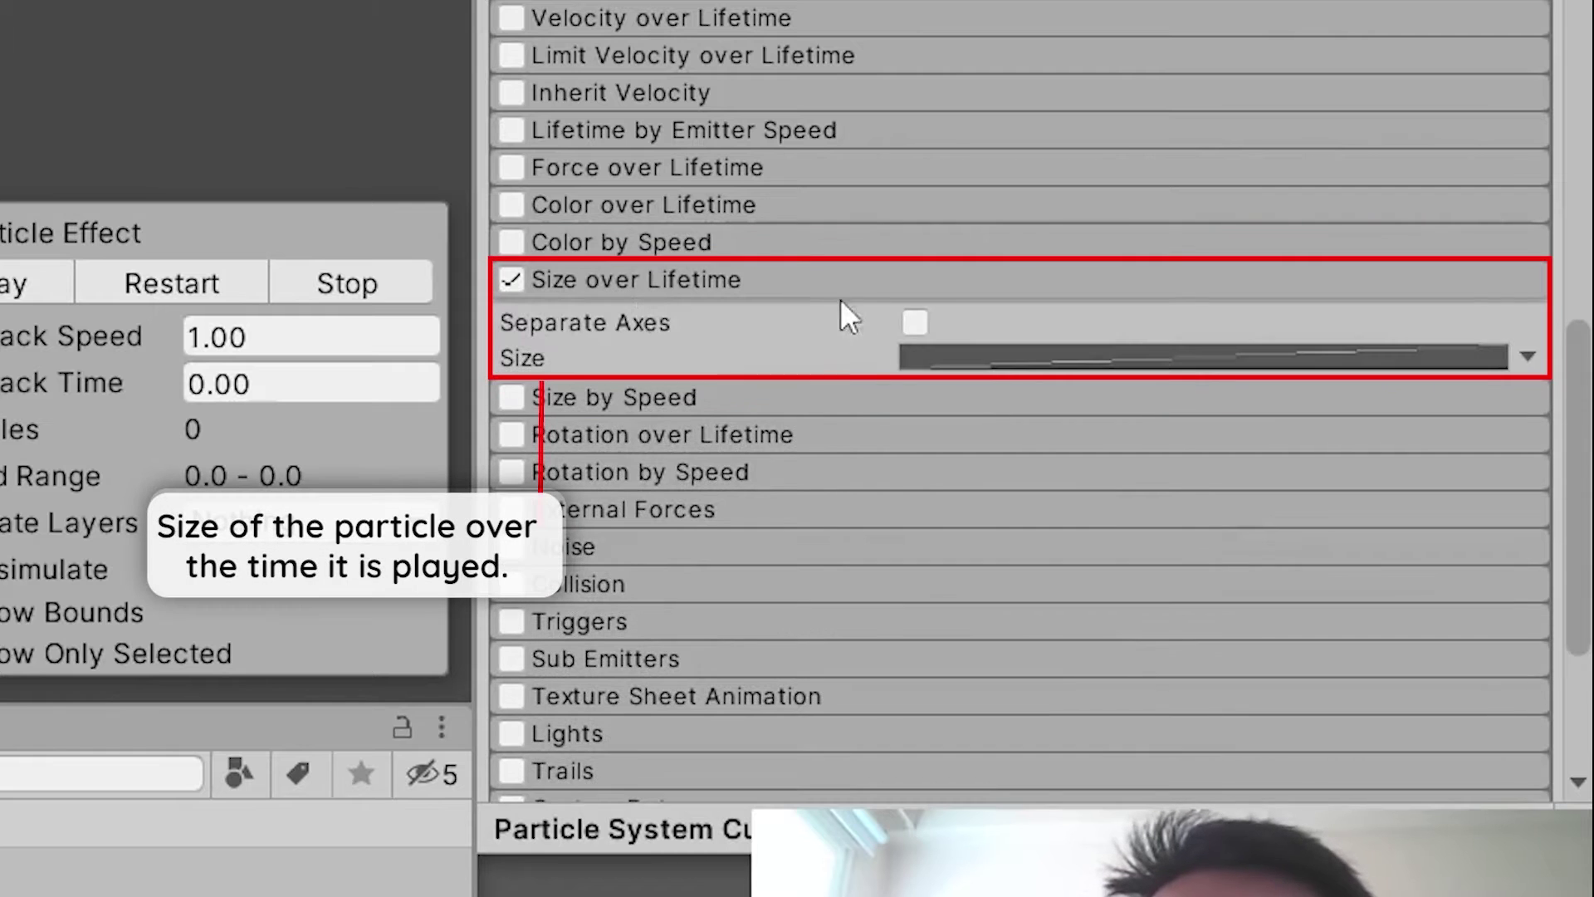
pyautogui.click(1121, 358)
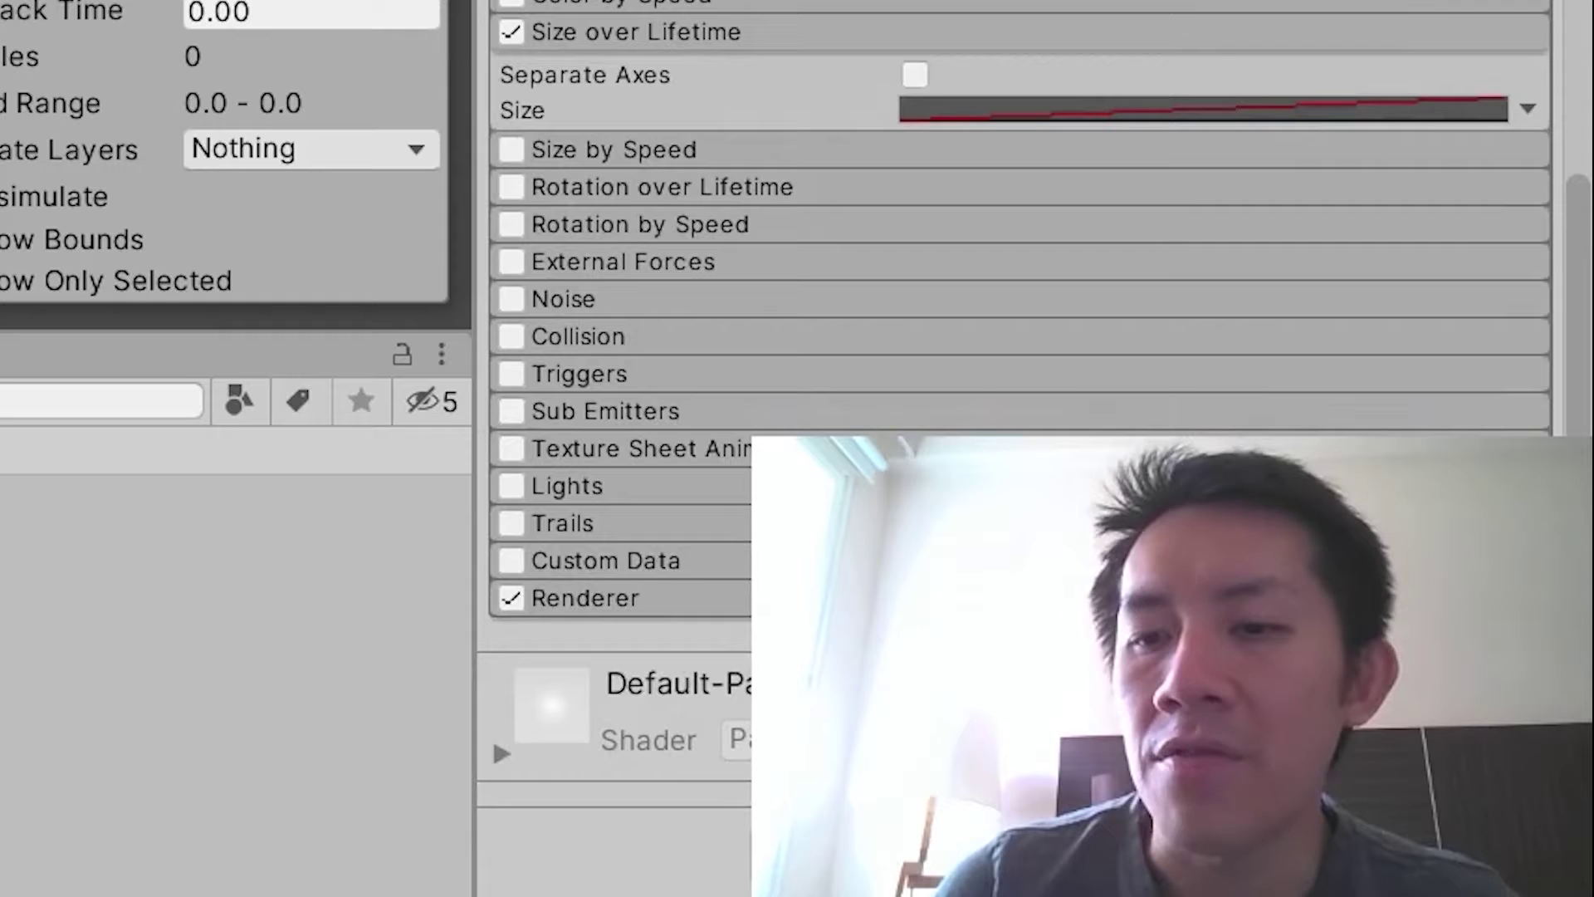
pyautogui.moveTo(932, 889); pyautogui.dragTo(932, 284)
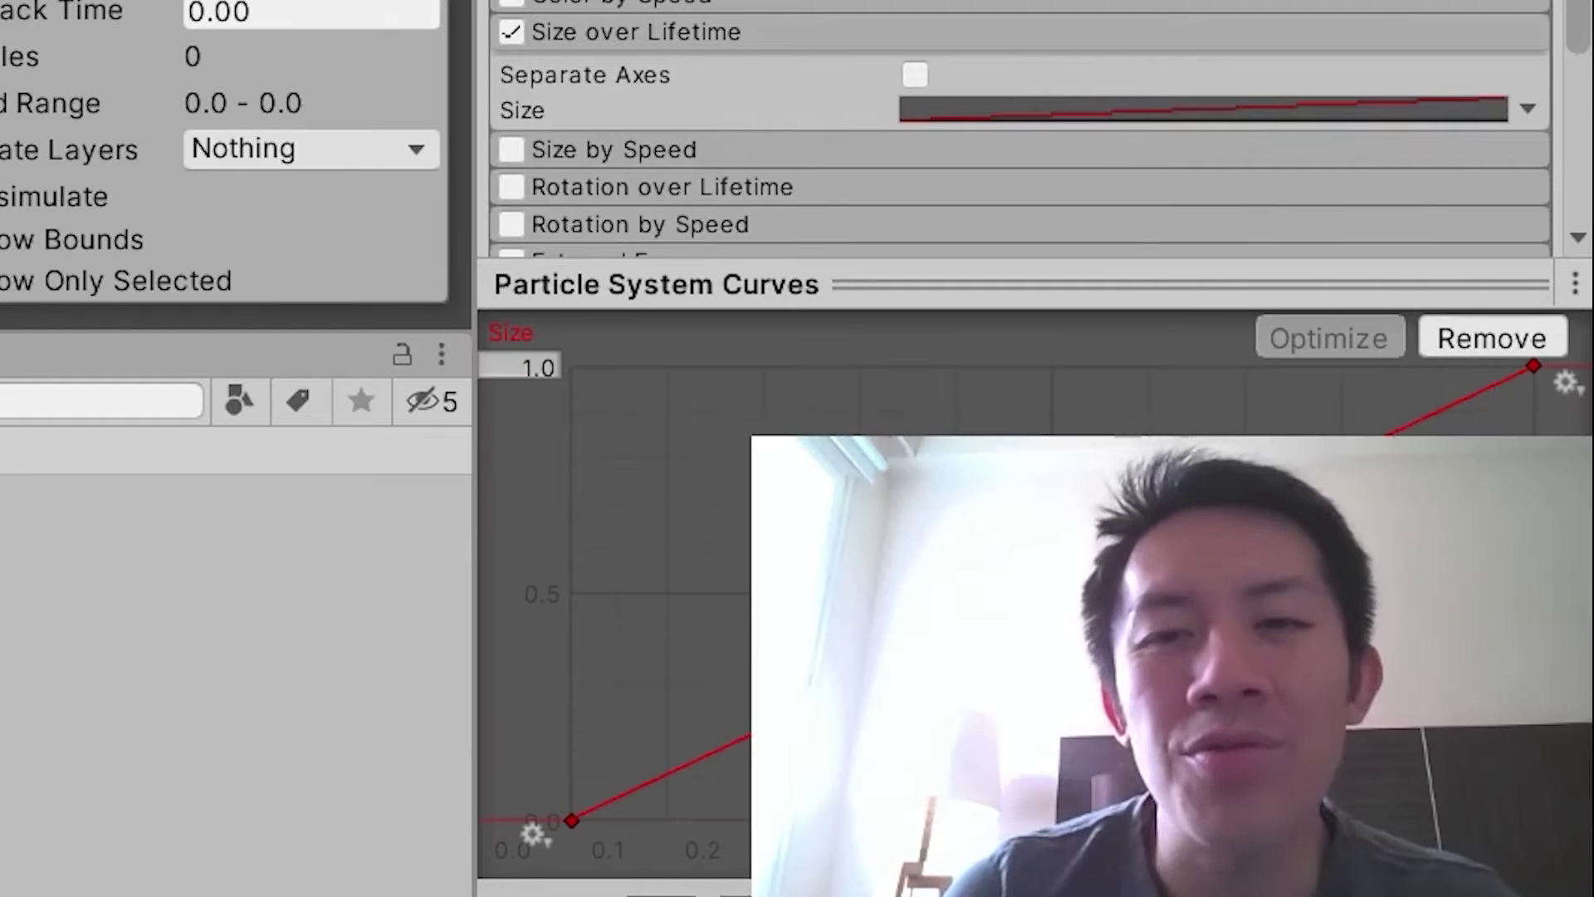
pyautogui.scroll(10, 1021, 133)
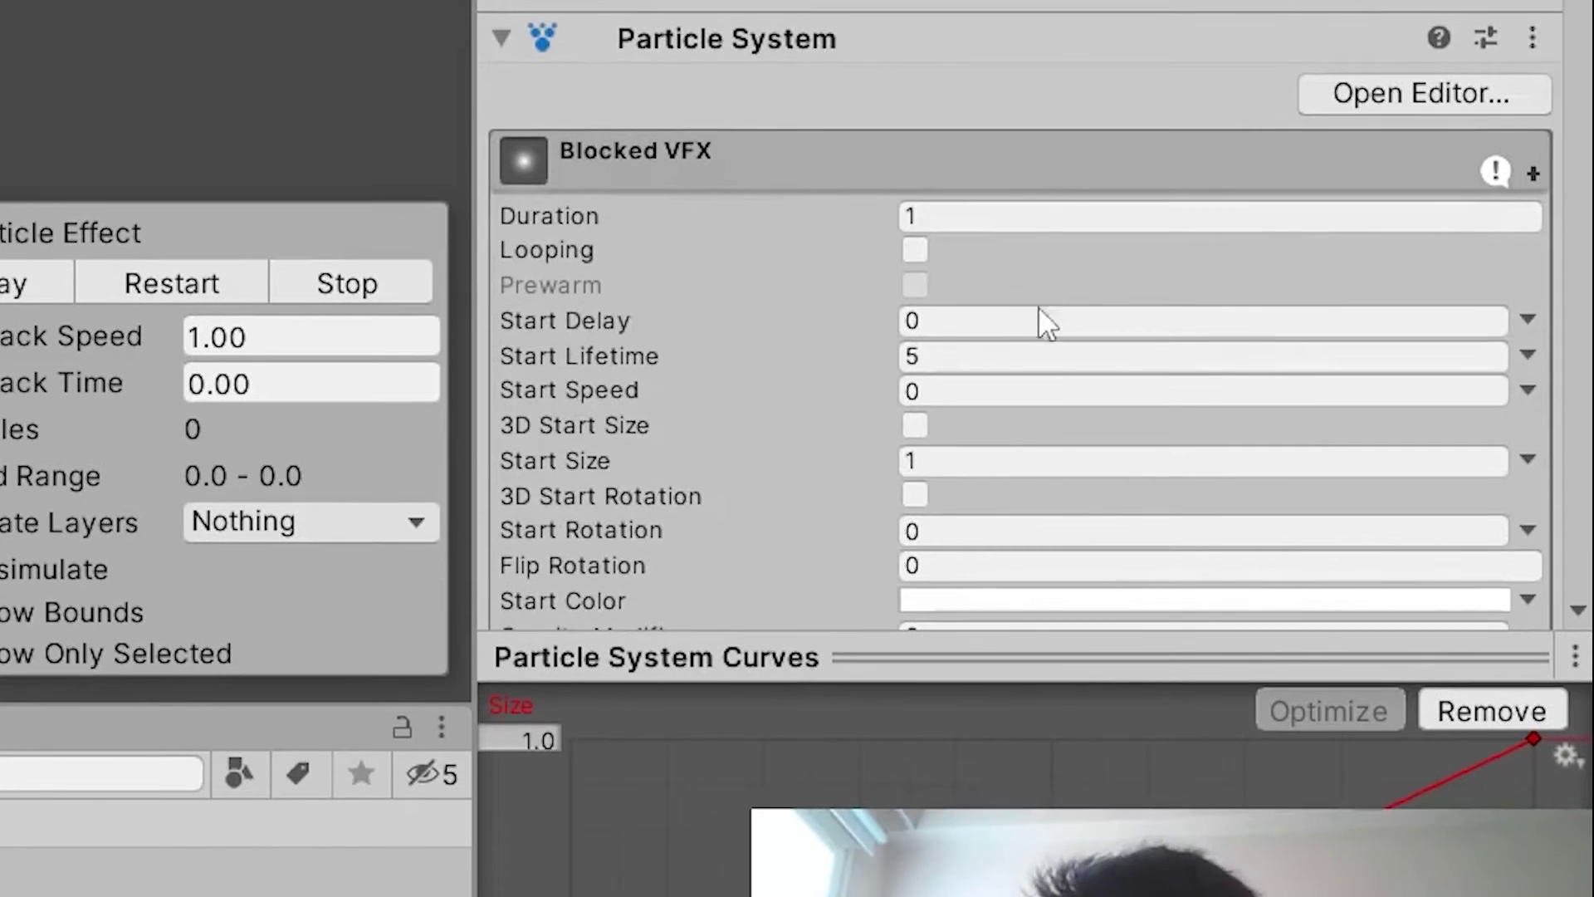
# Set Start Lifetime to 0.1 and replay the effect
pyautogui.click(679, 357)
pyautogui.write('0.1')
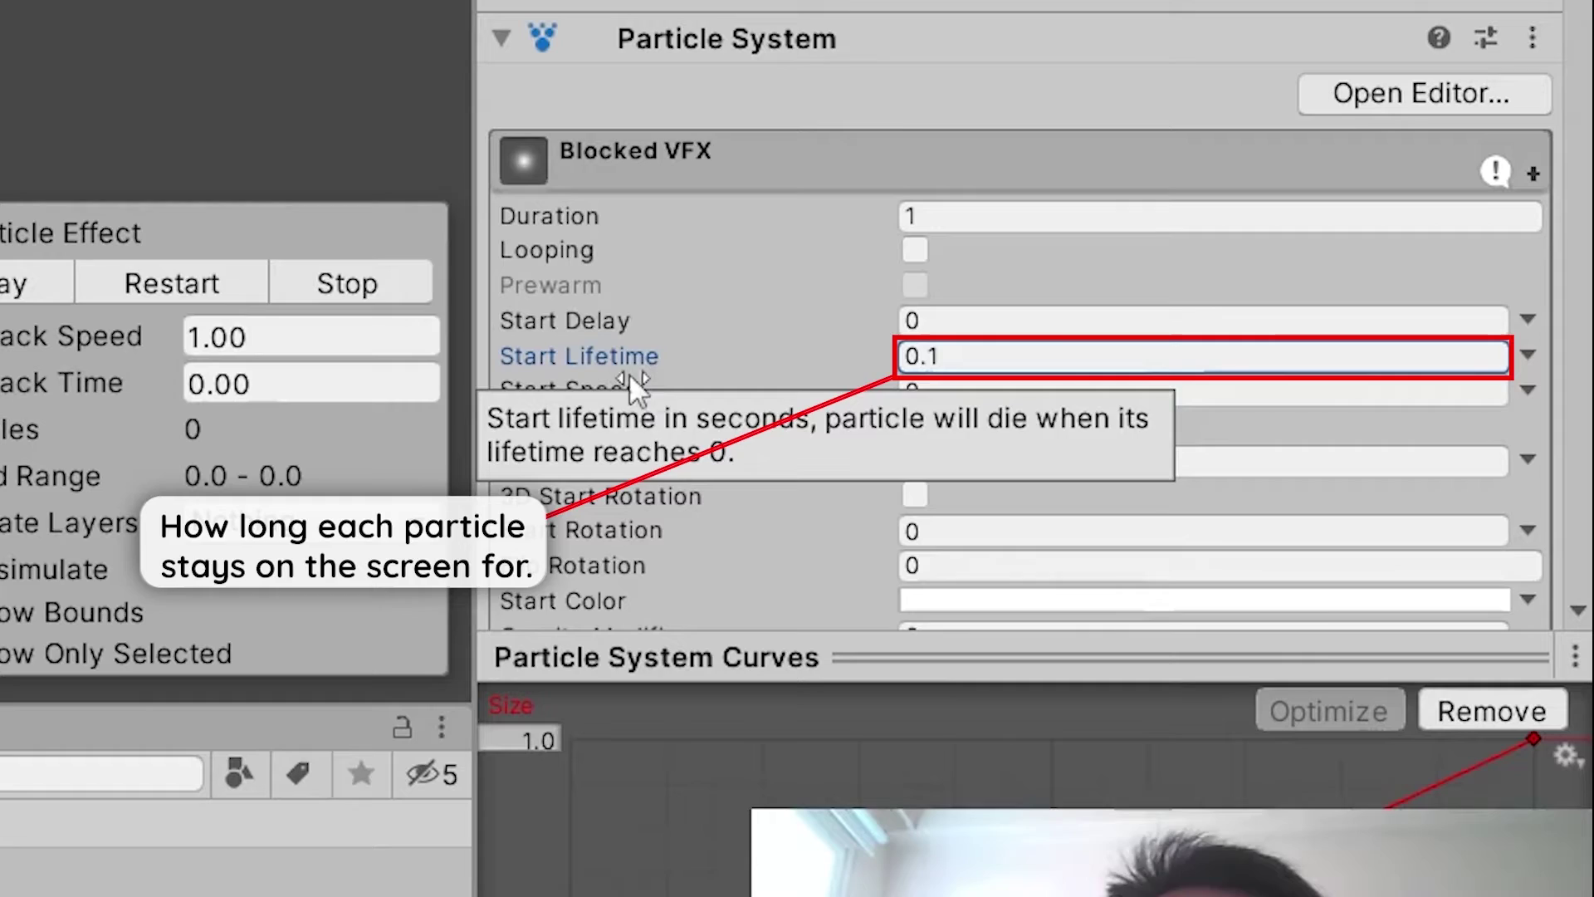
pyautogui.click(178, 298)
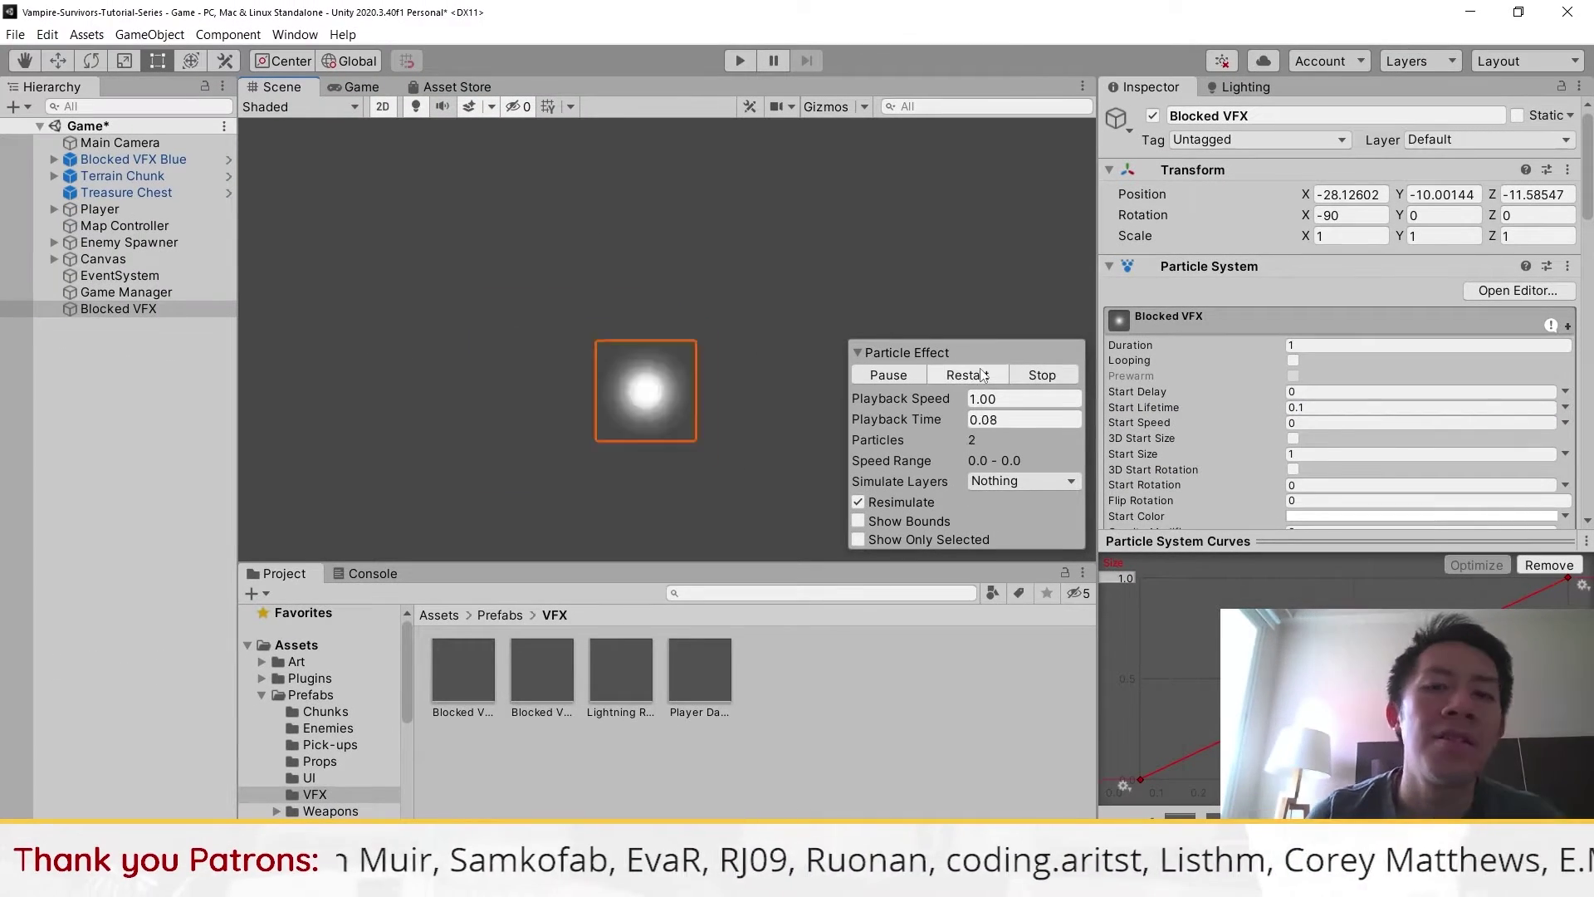
pyautogui.click(982, 375)
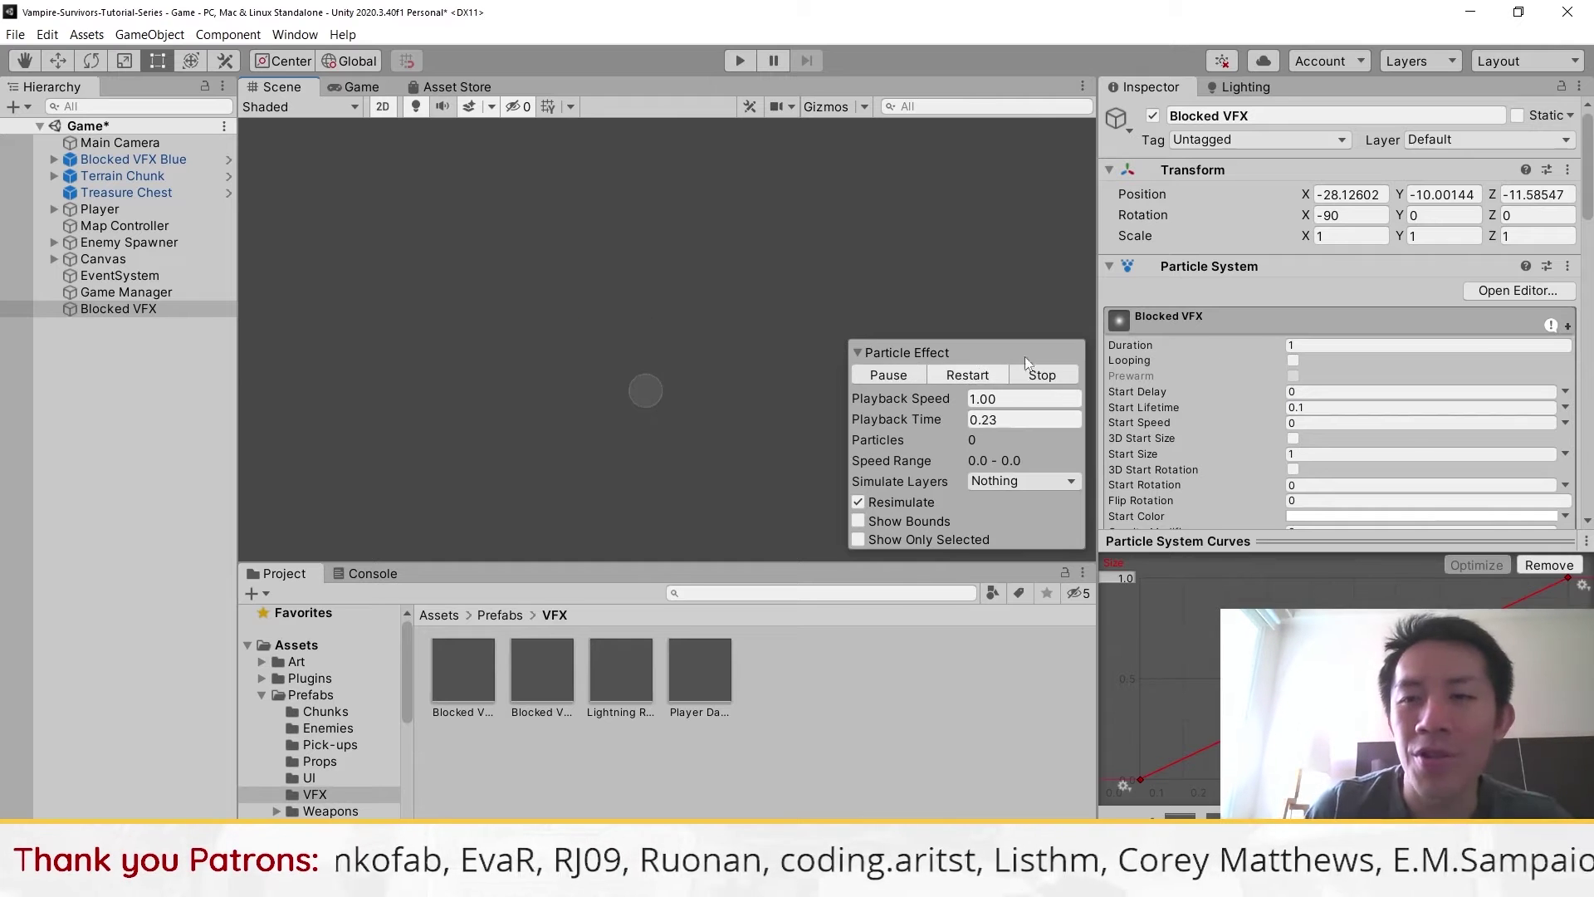
# Set Start Size to 2 and restart the preview
pyautogui.click(1182, 449)
pyautogui.write('2')
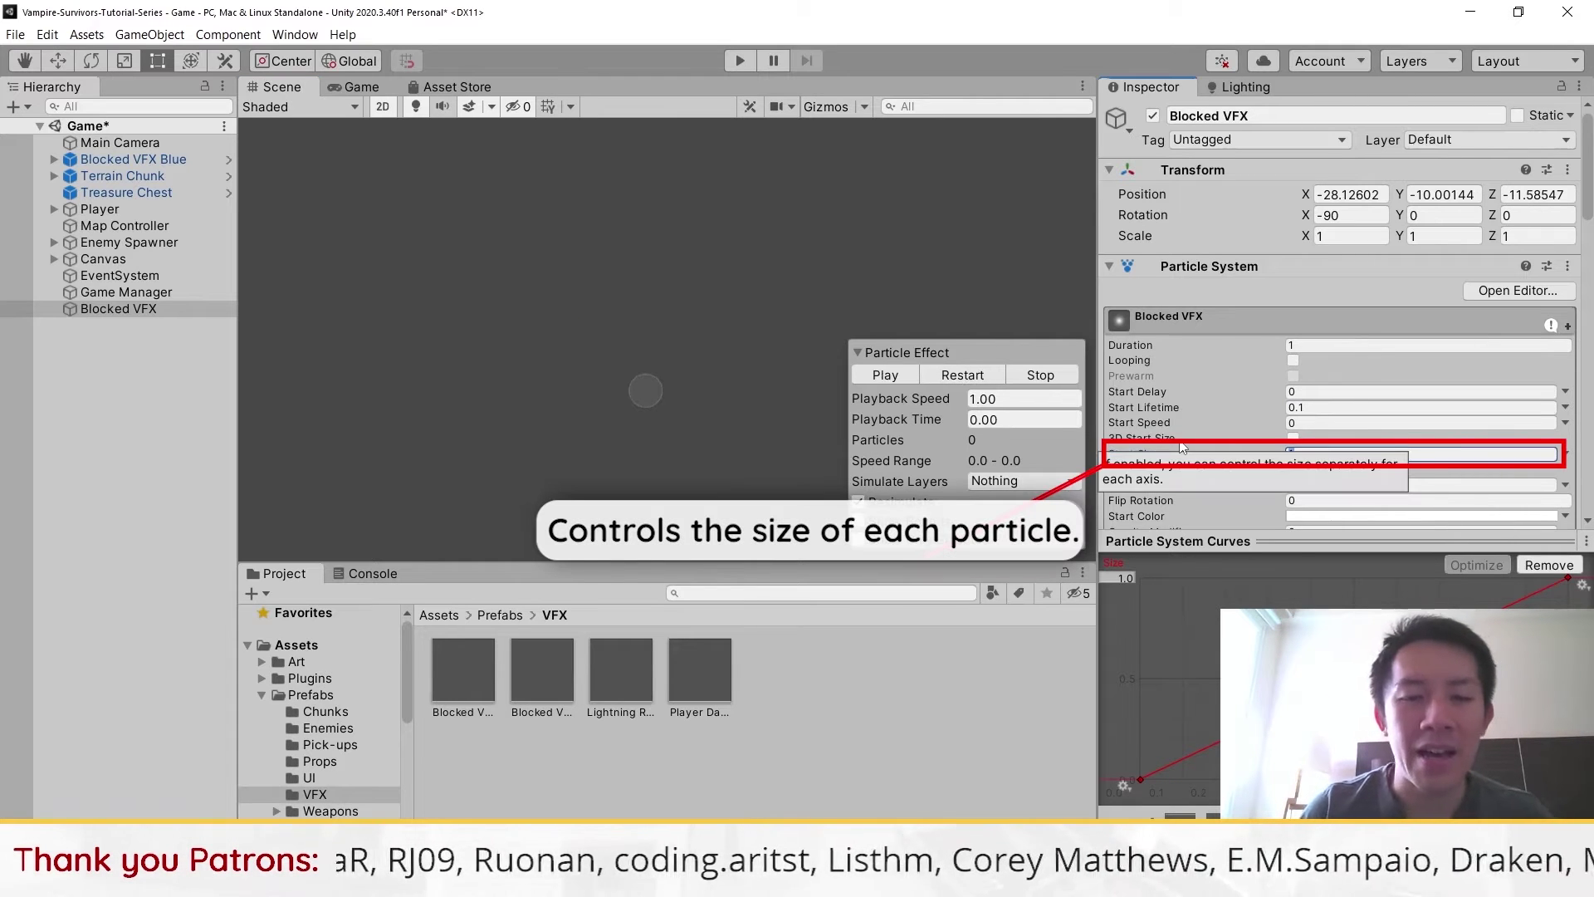
pyautogui.click(968, 375)
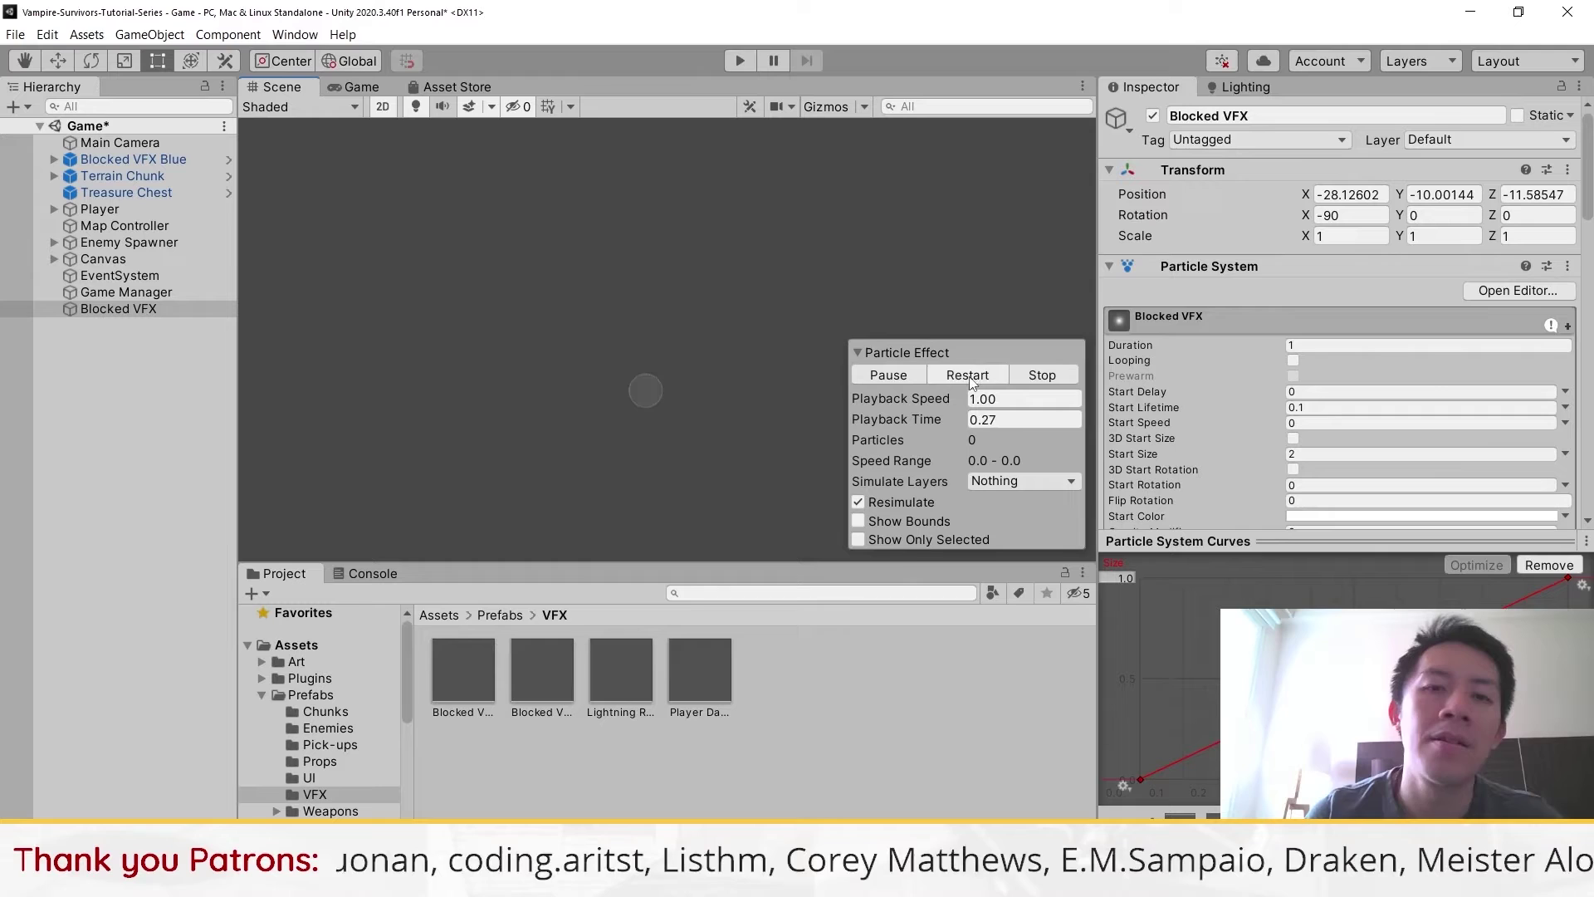
pyautogui.click(968, 375)
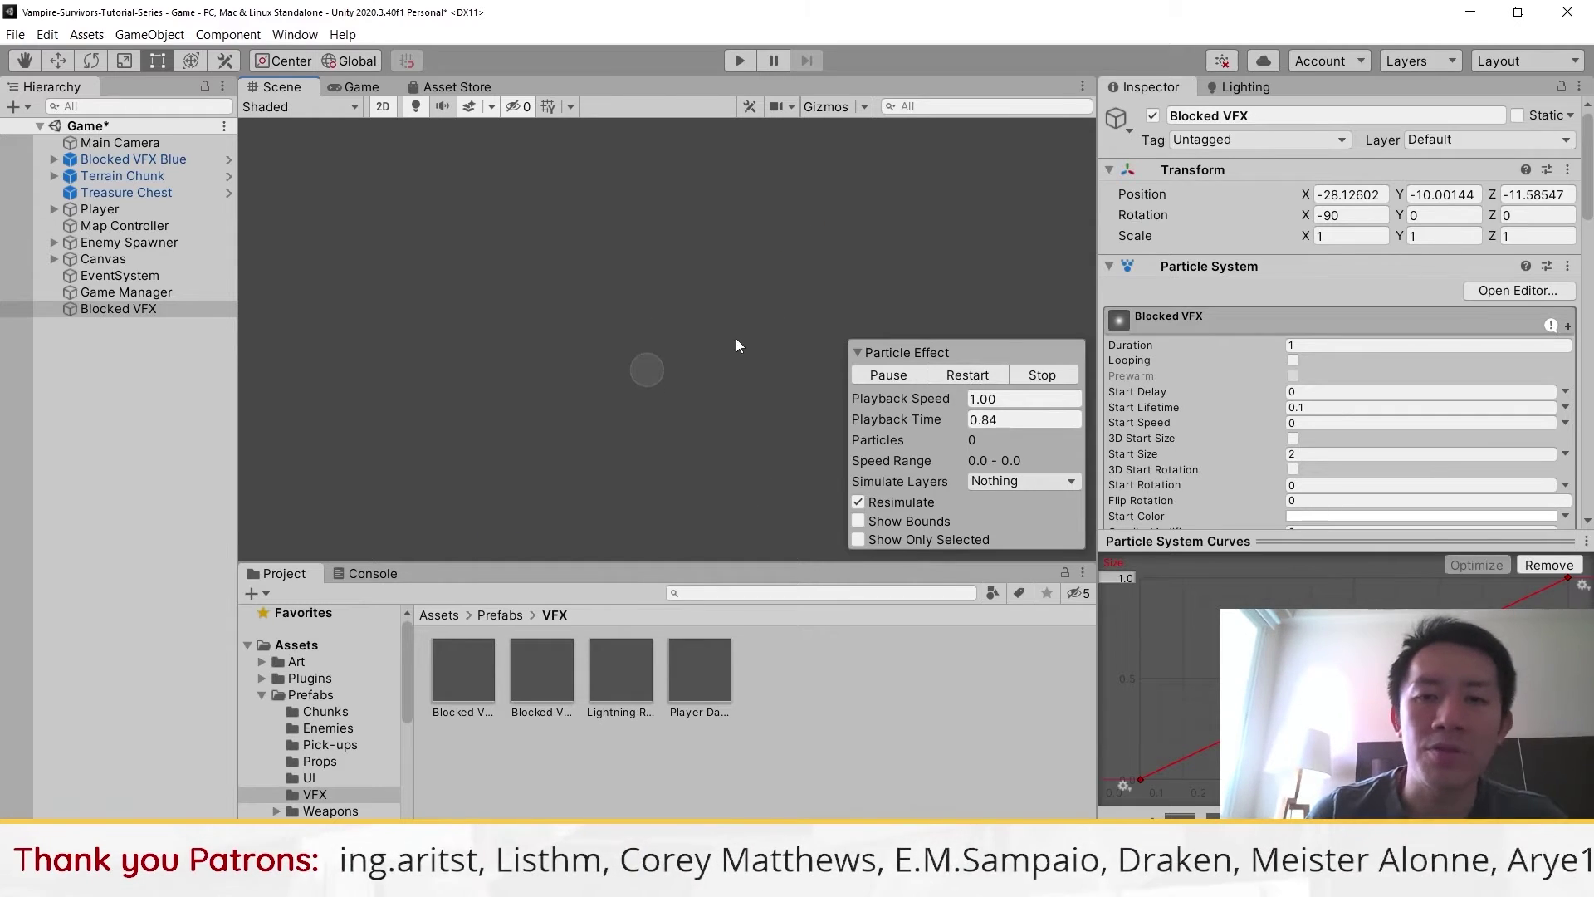
pyautogui.scroll(-5, 1339, 264)
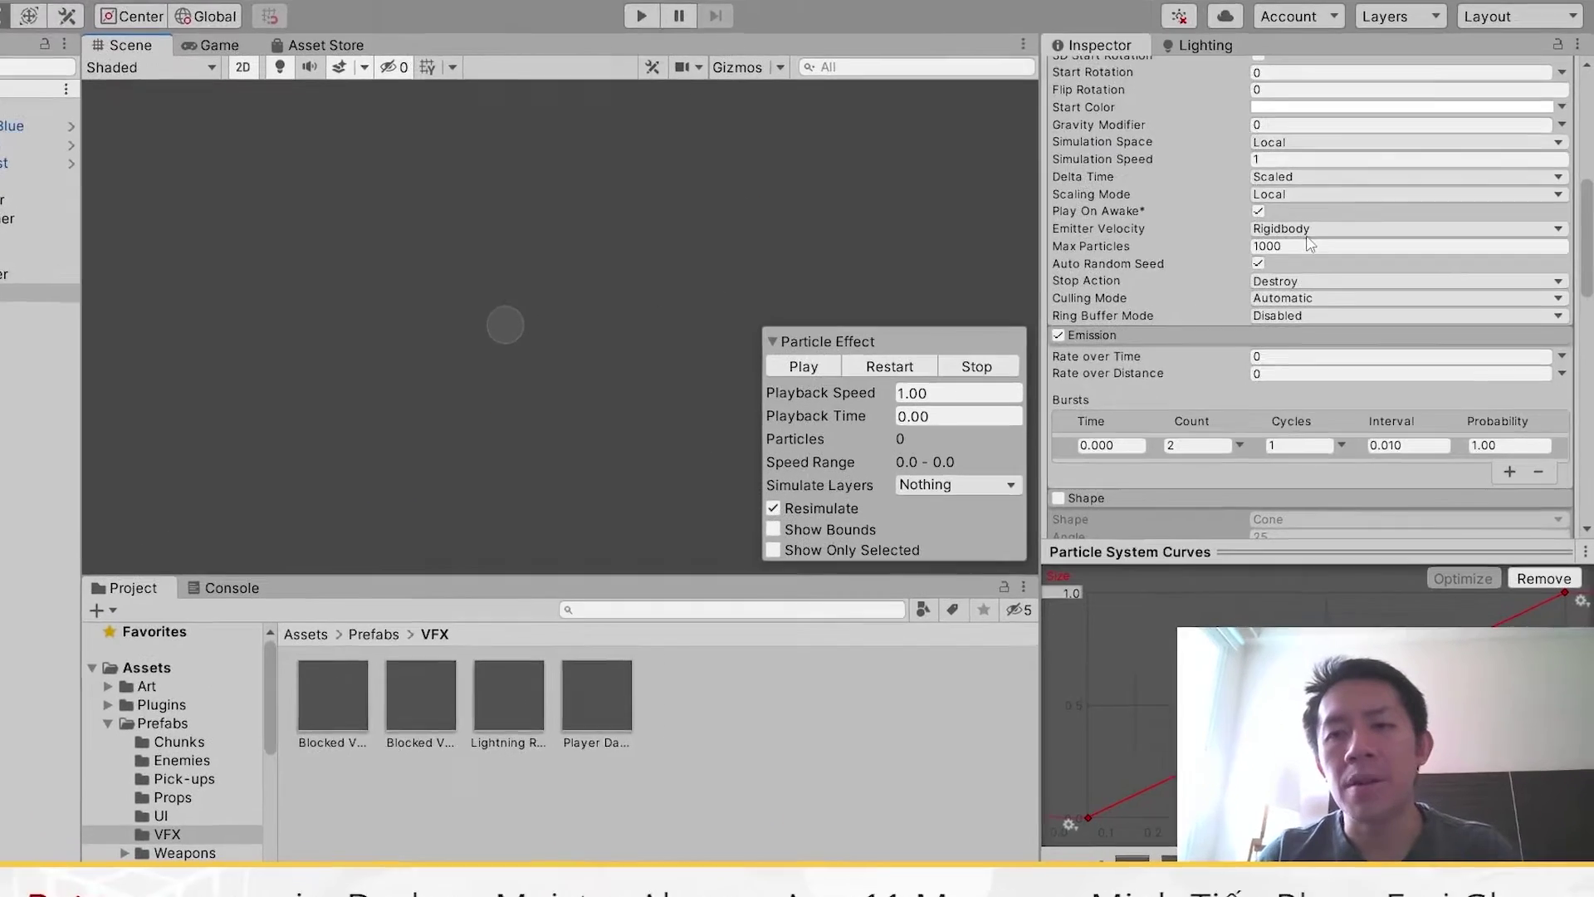
pyautogui.scroll(5, 1310, 243)
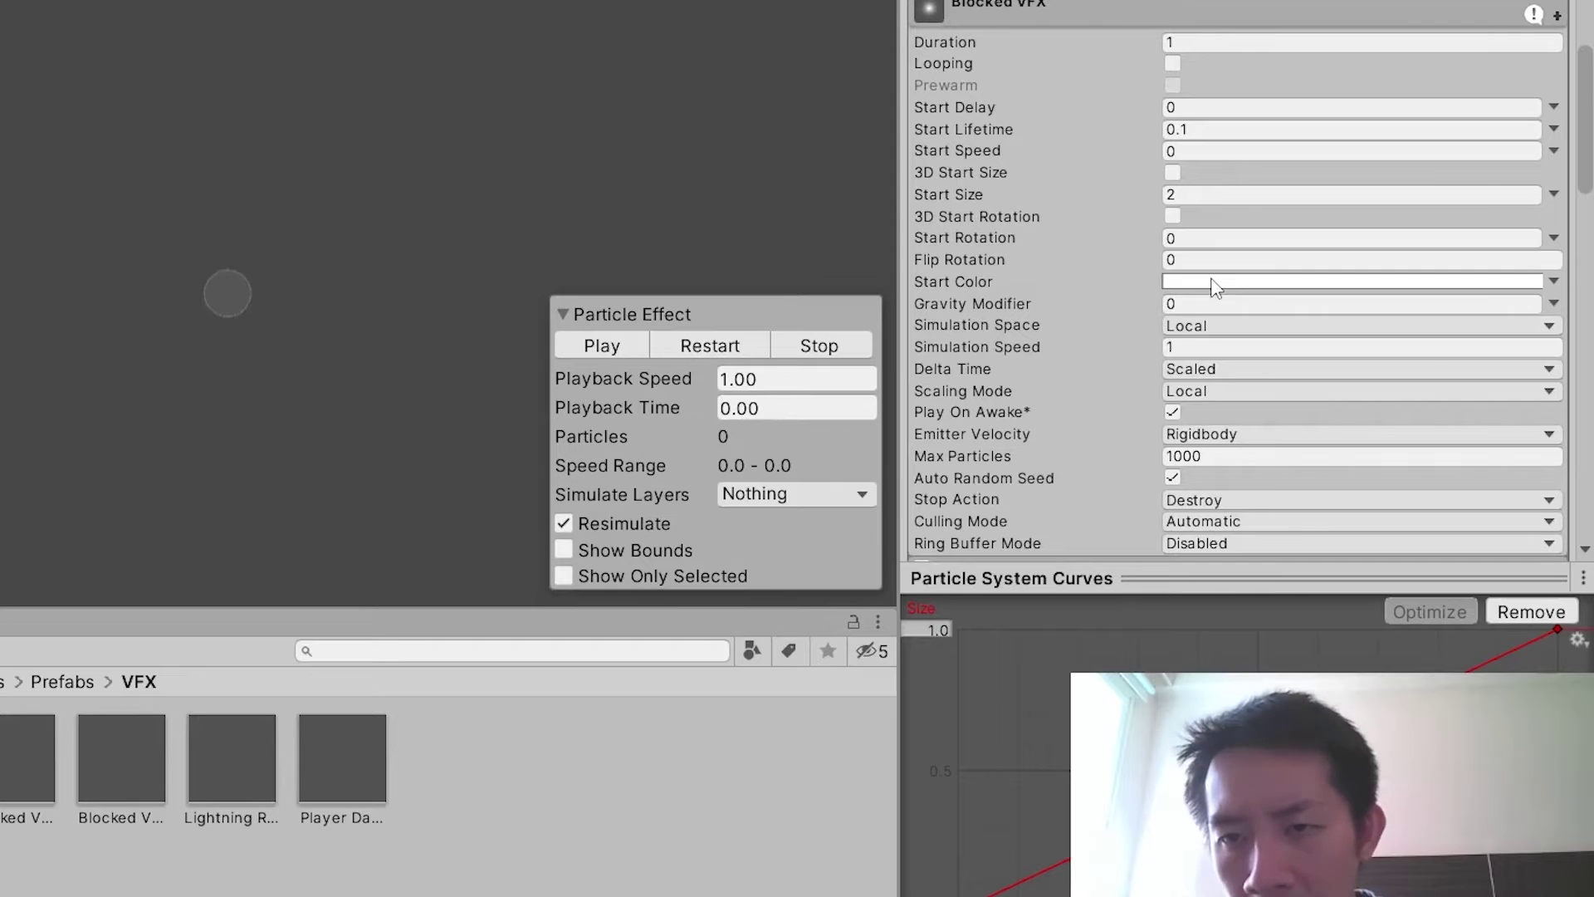
# Pick a pale light cyan as Start Color in the Color picker and replay the flash
pyautogui.click(1214, 283)
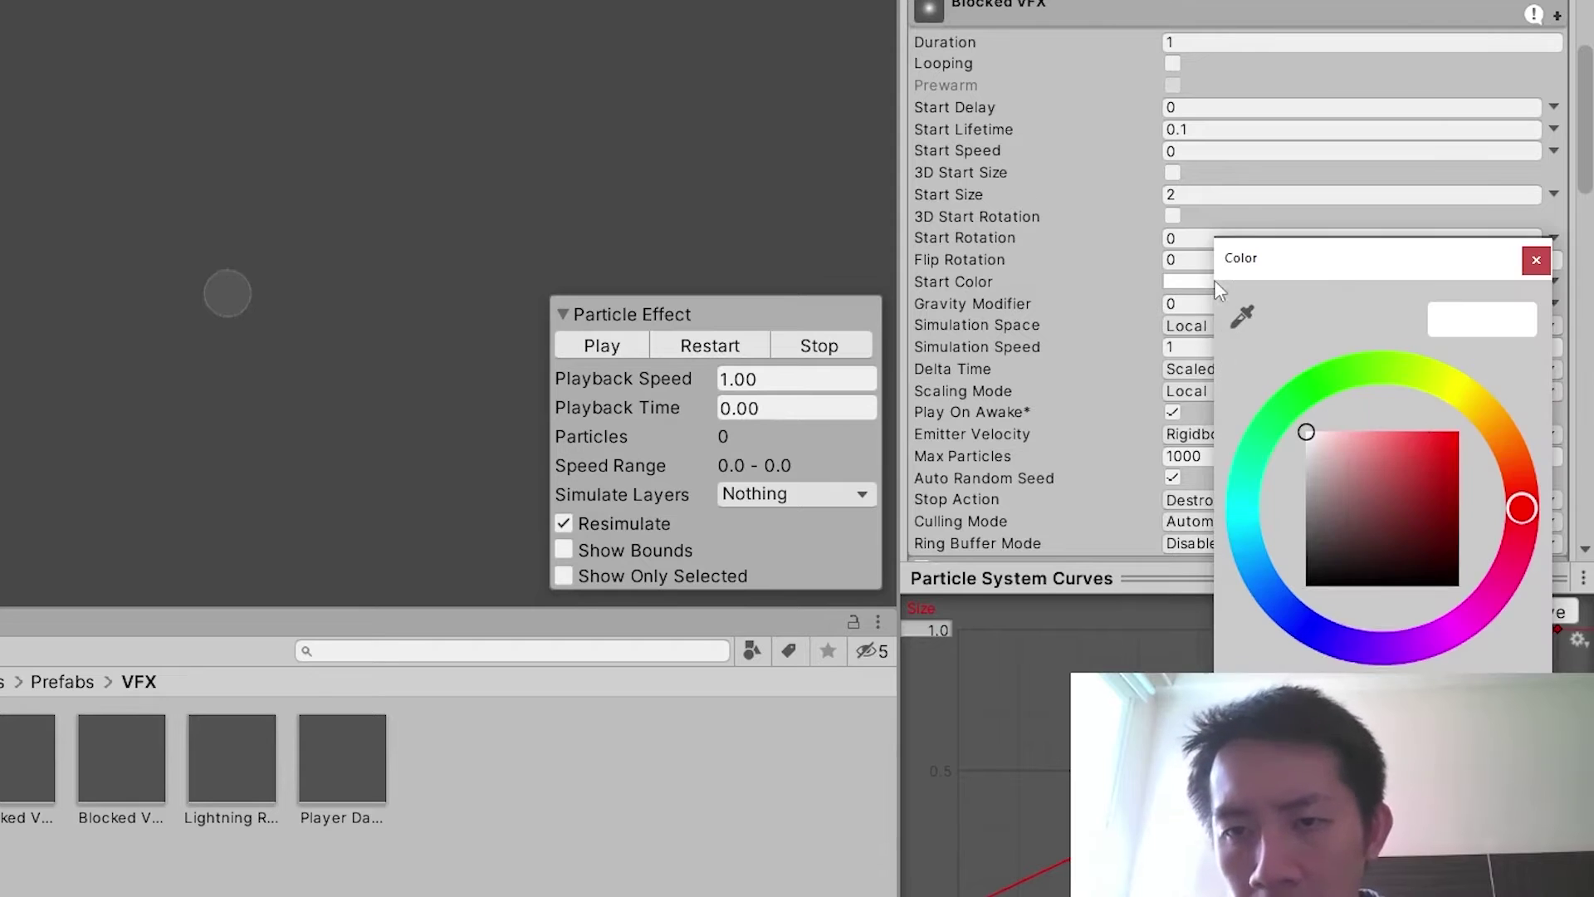
pyautogui.click(1246, 536)
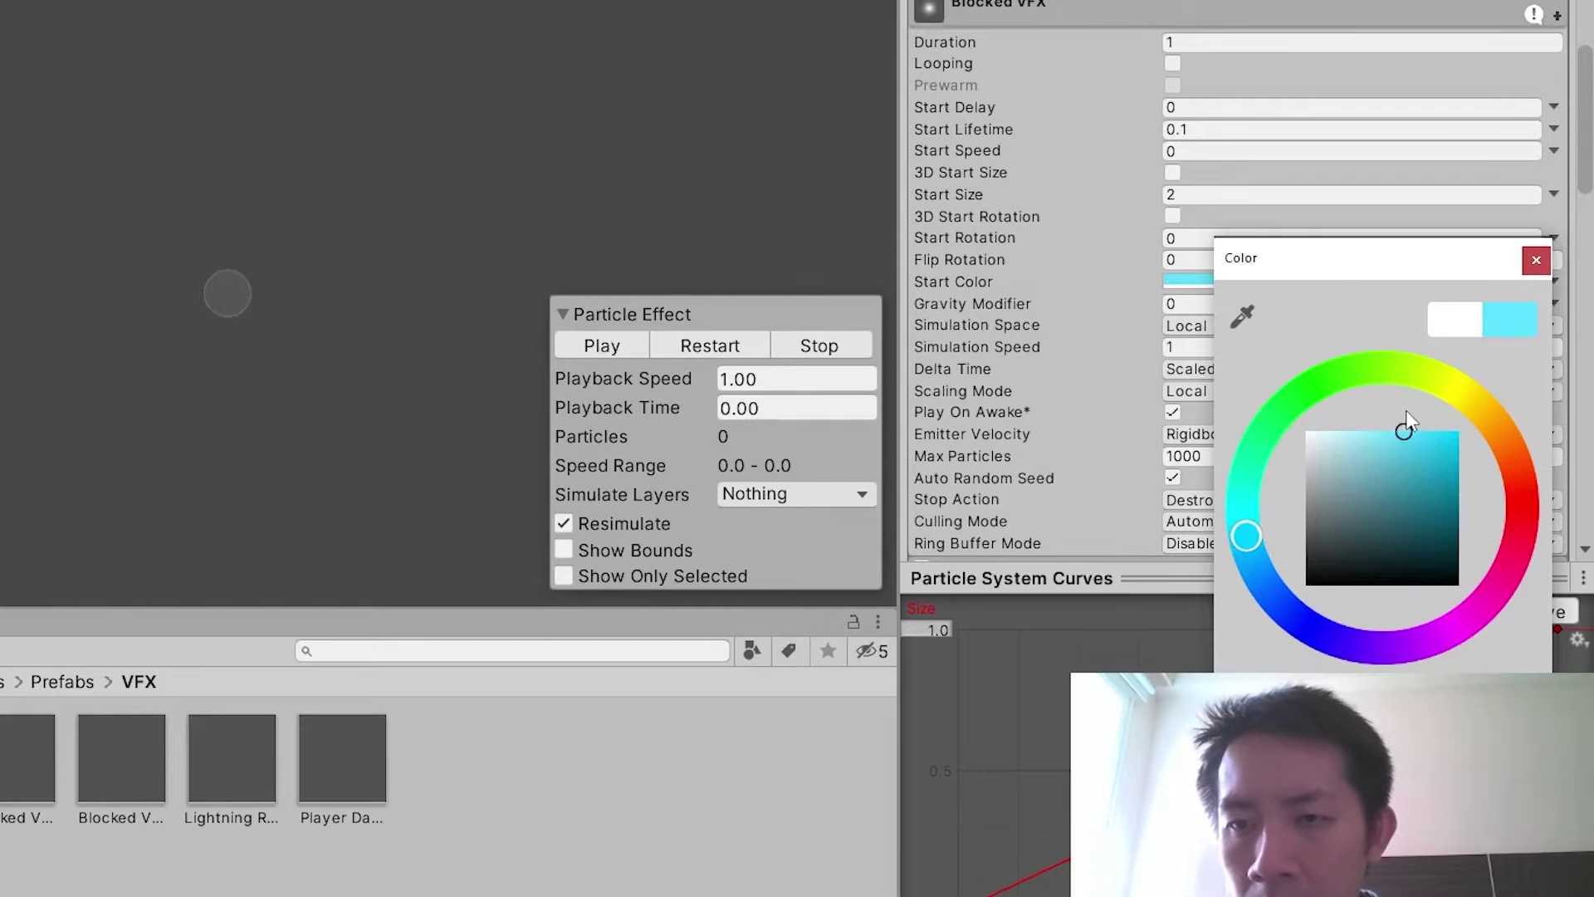
pyautogui.moveTo(1388, 467)
pyautogui.mouseDown()
pyautogui.moveTo(1392, 427)
pyautogui.moveTo(1359, 431)
pyautogui.mouseUp()
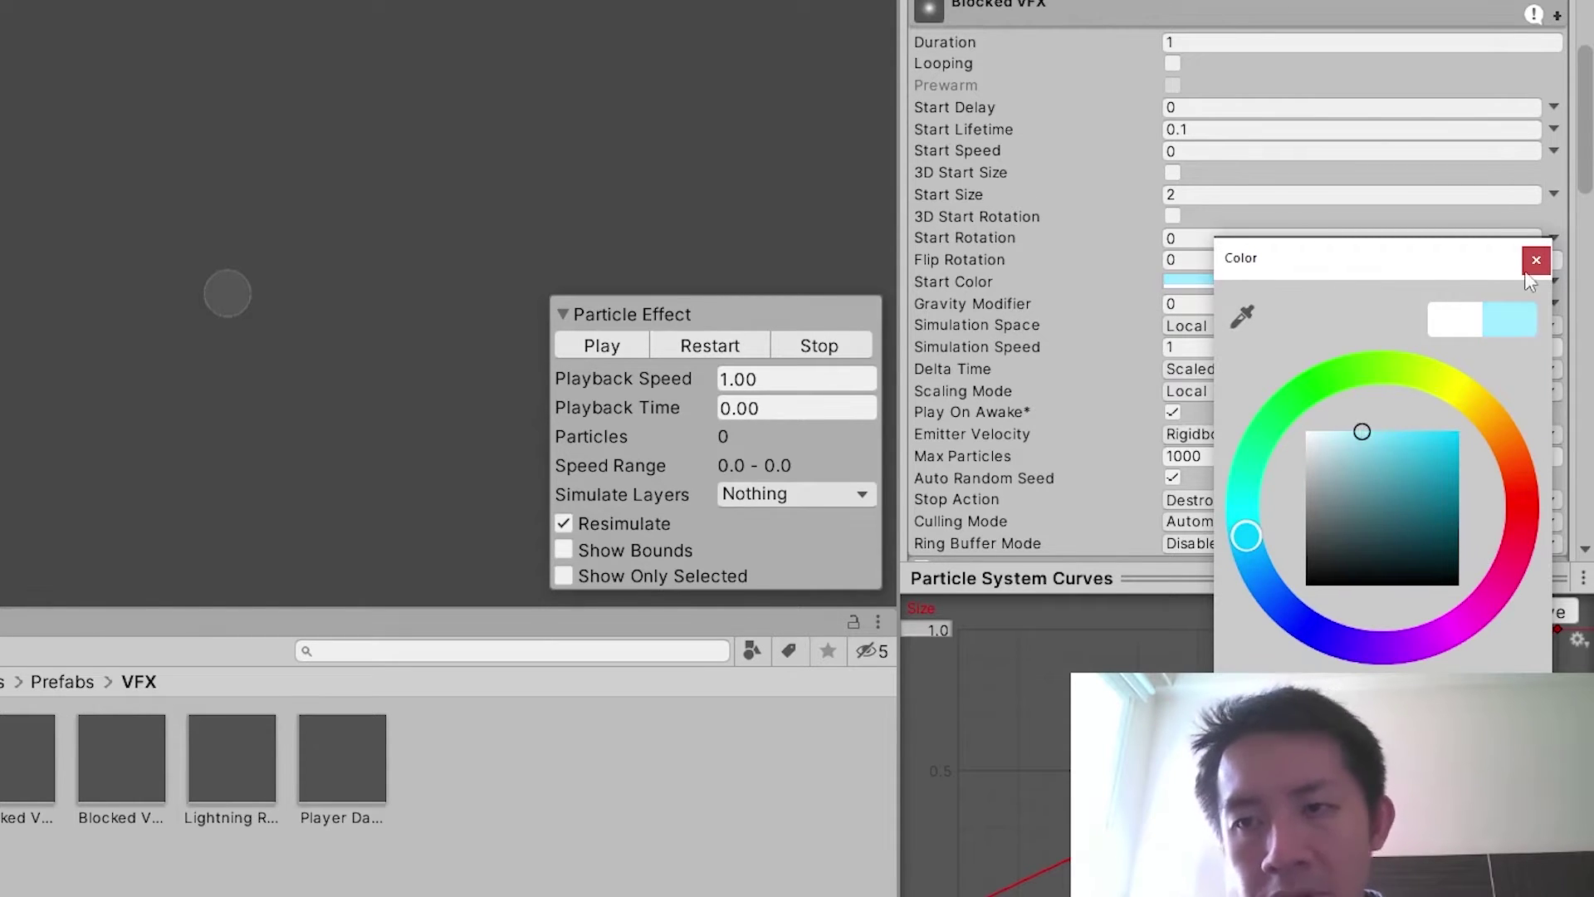
pyautogui.click(695, 260)
pyautogui.click(738, 347)
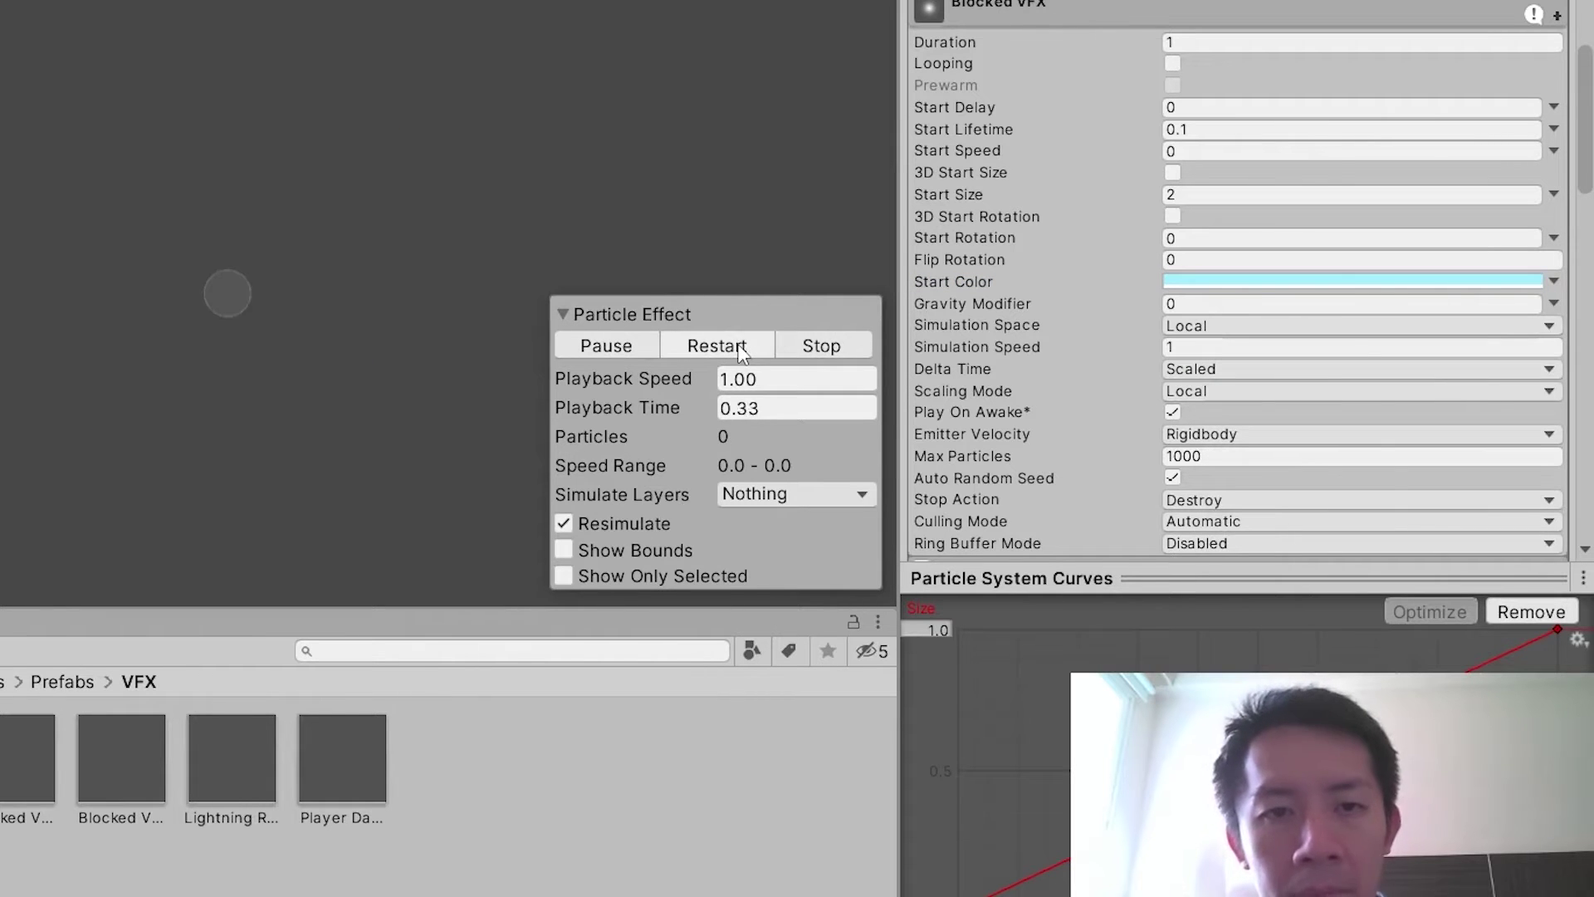
pyautogui.click(741, 350)
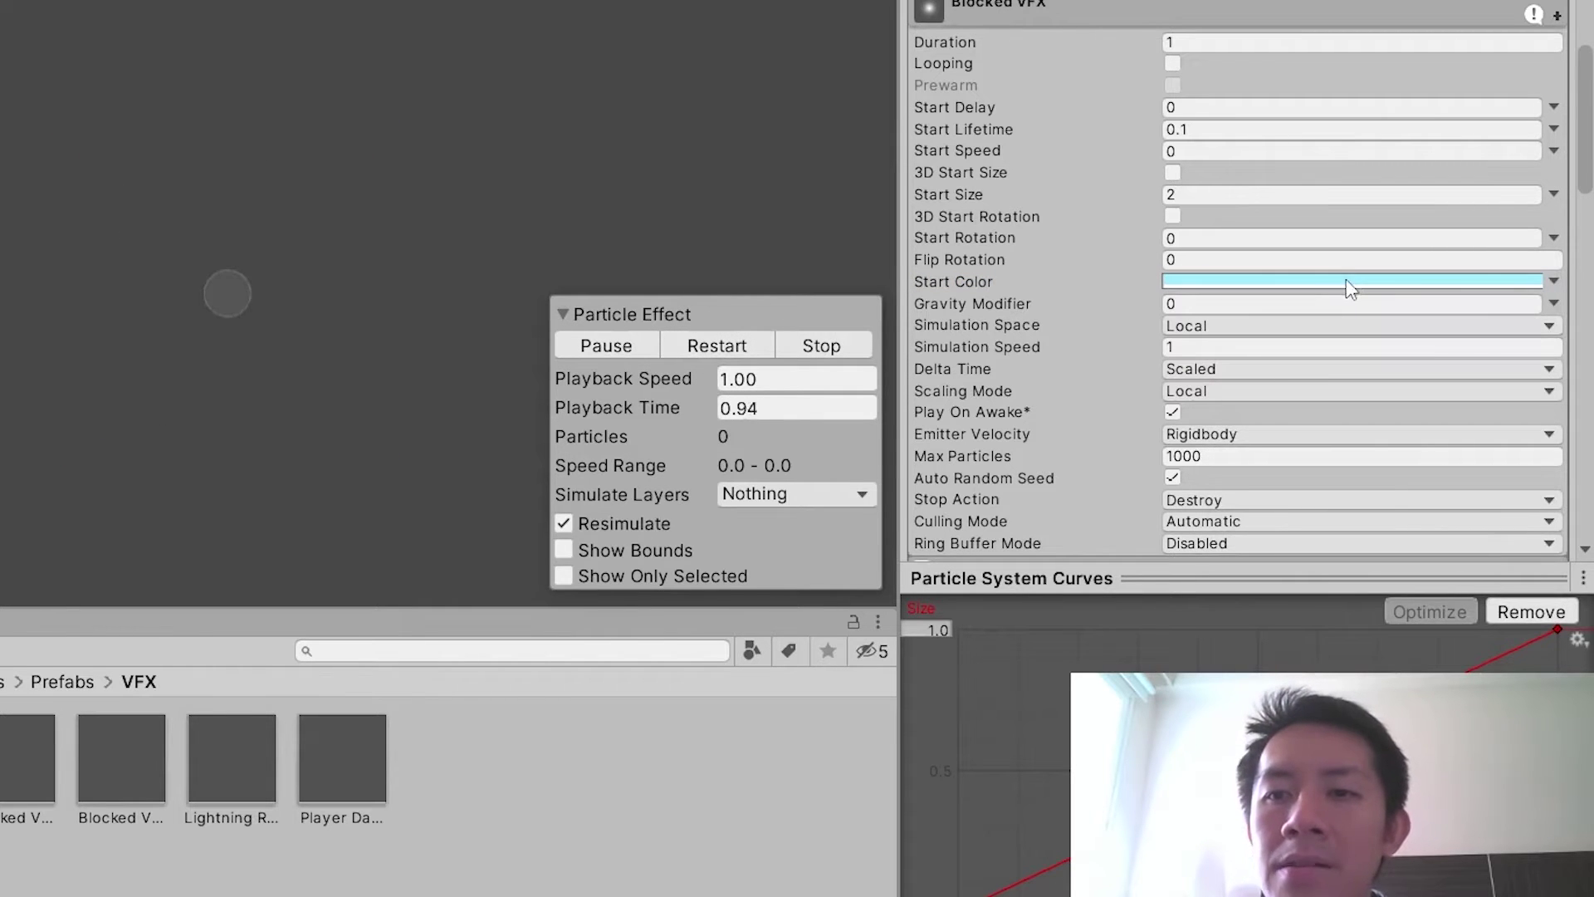
# Recheck the start colour, expand the Renderer module, and bring up Assets' Create menu
pyautogui.click(1346, 283)
pyautogui.click(728, 350)
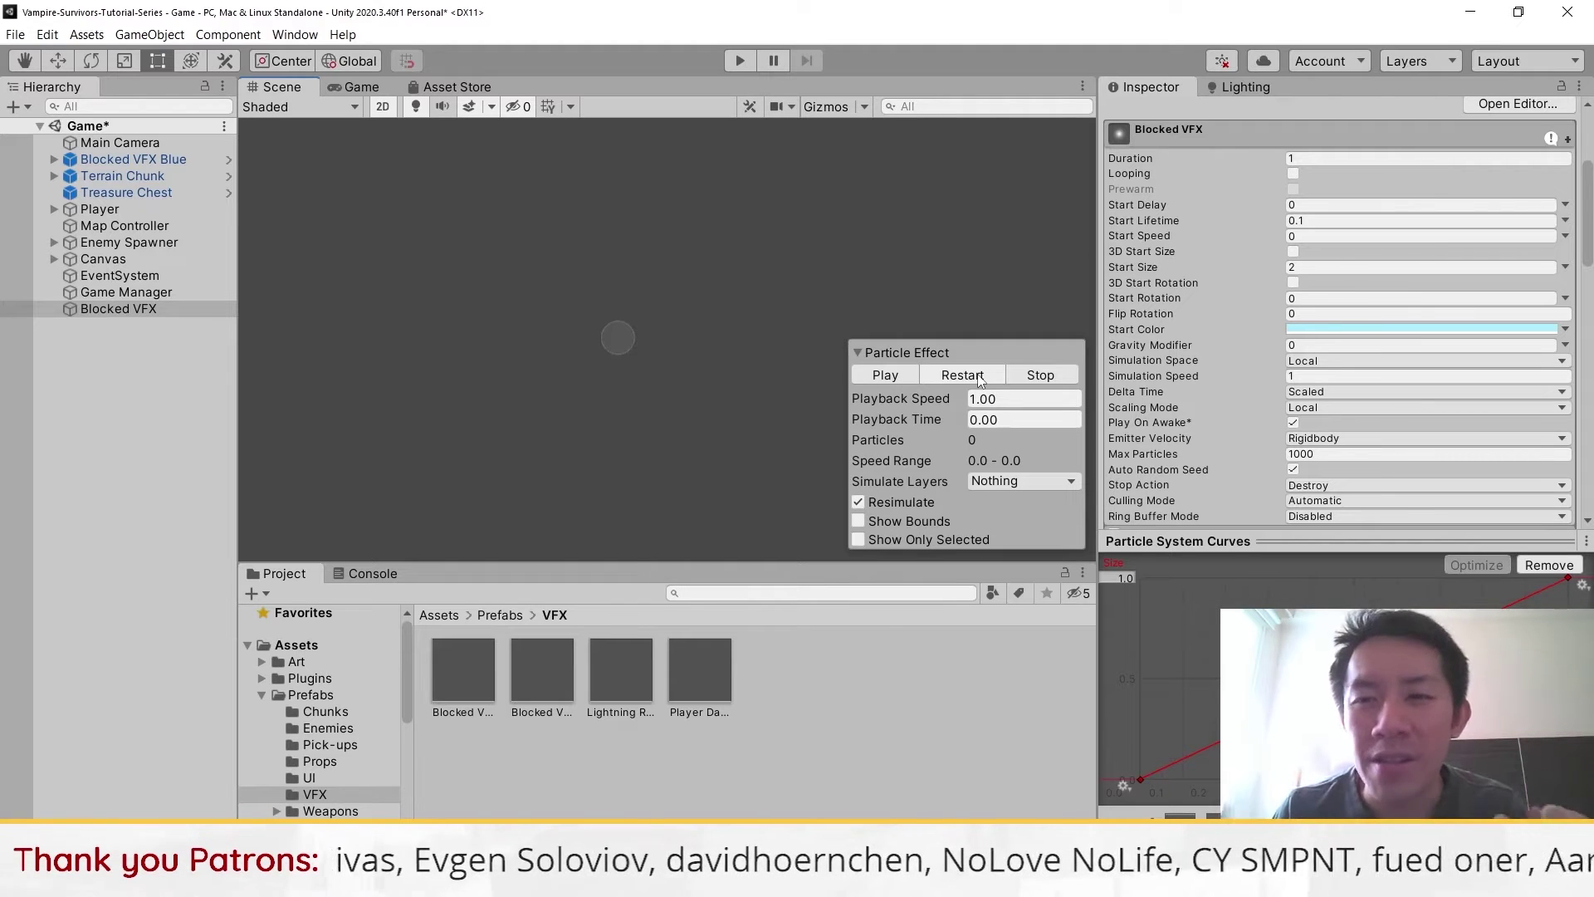
pyautogui.scroll(-15, 1446, 296)
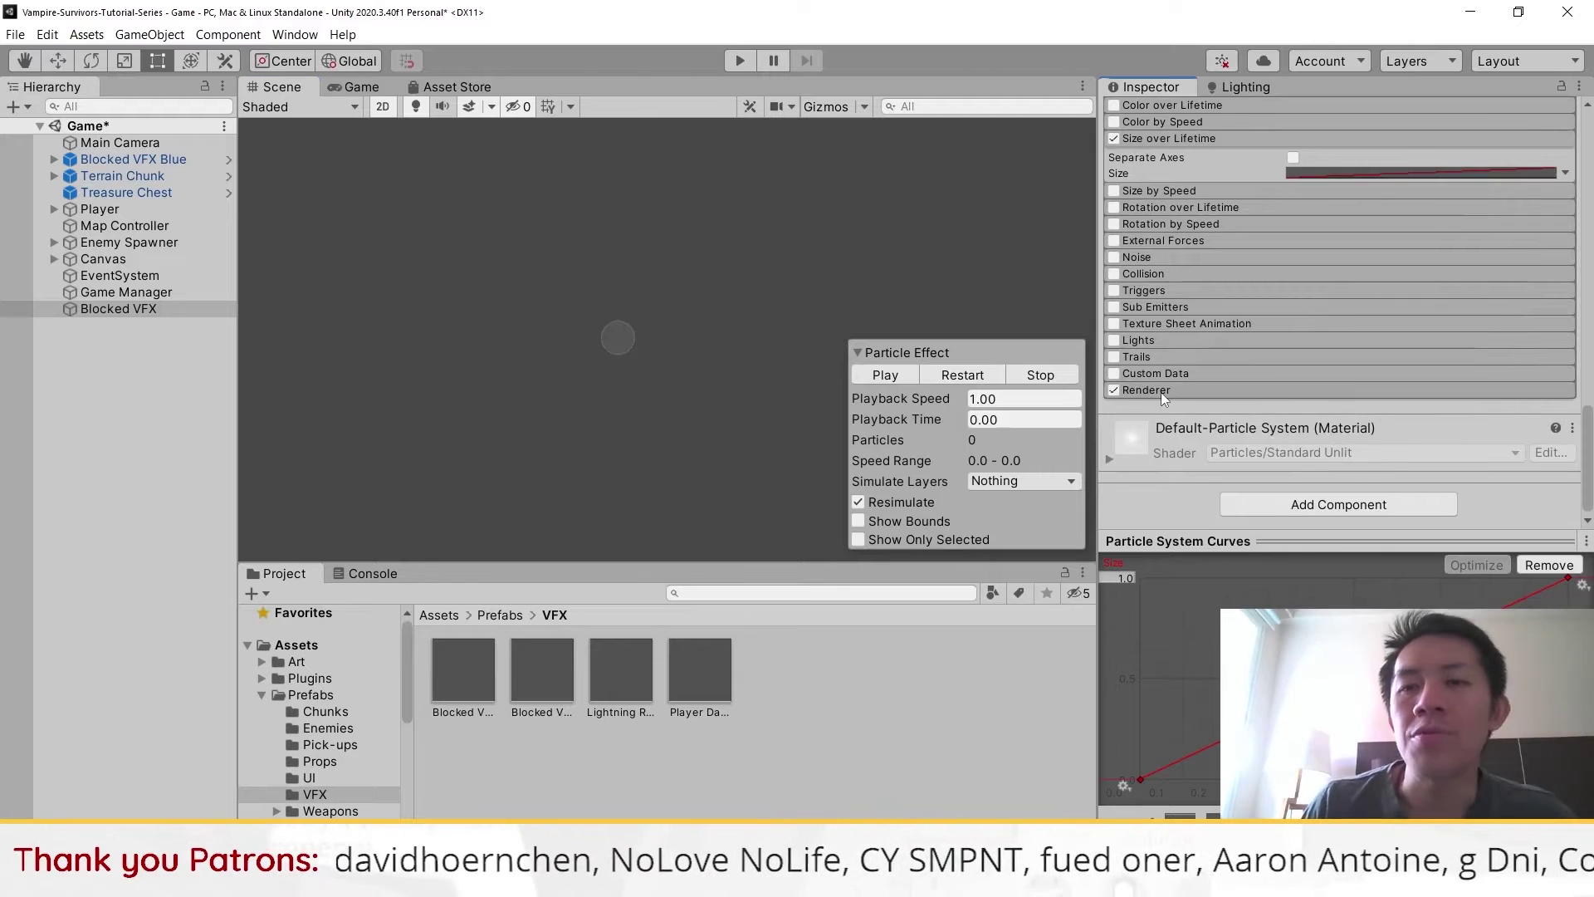
pyautogui.click(1160, 392)
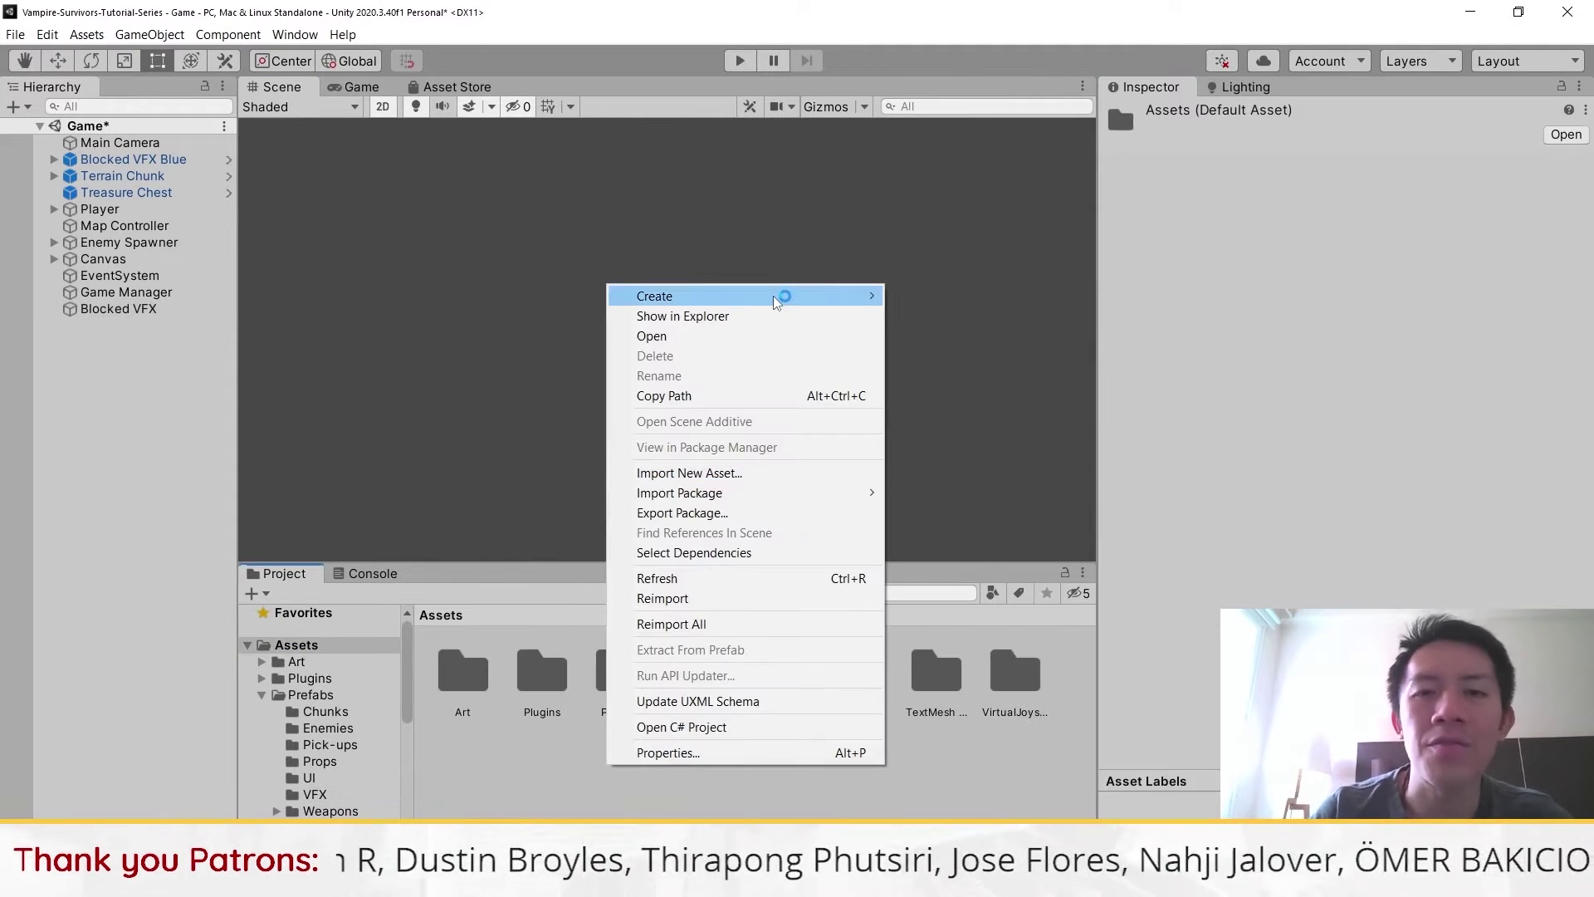
pyautogui.moveTo(774, 297)
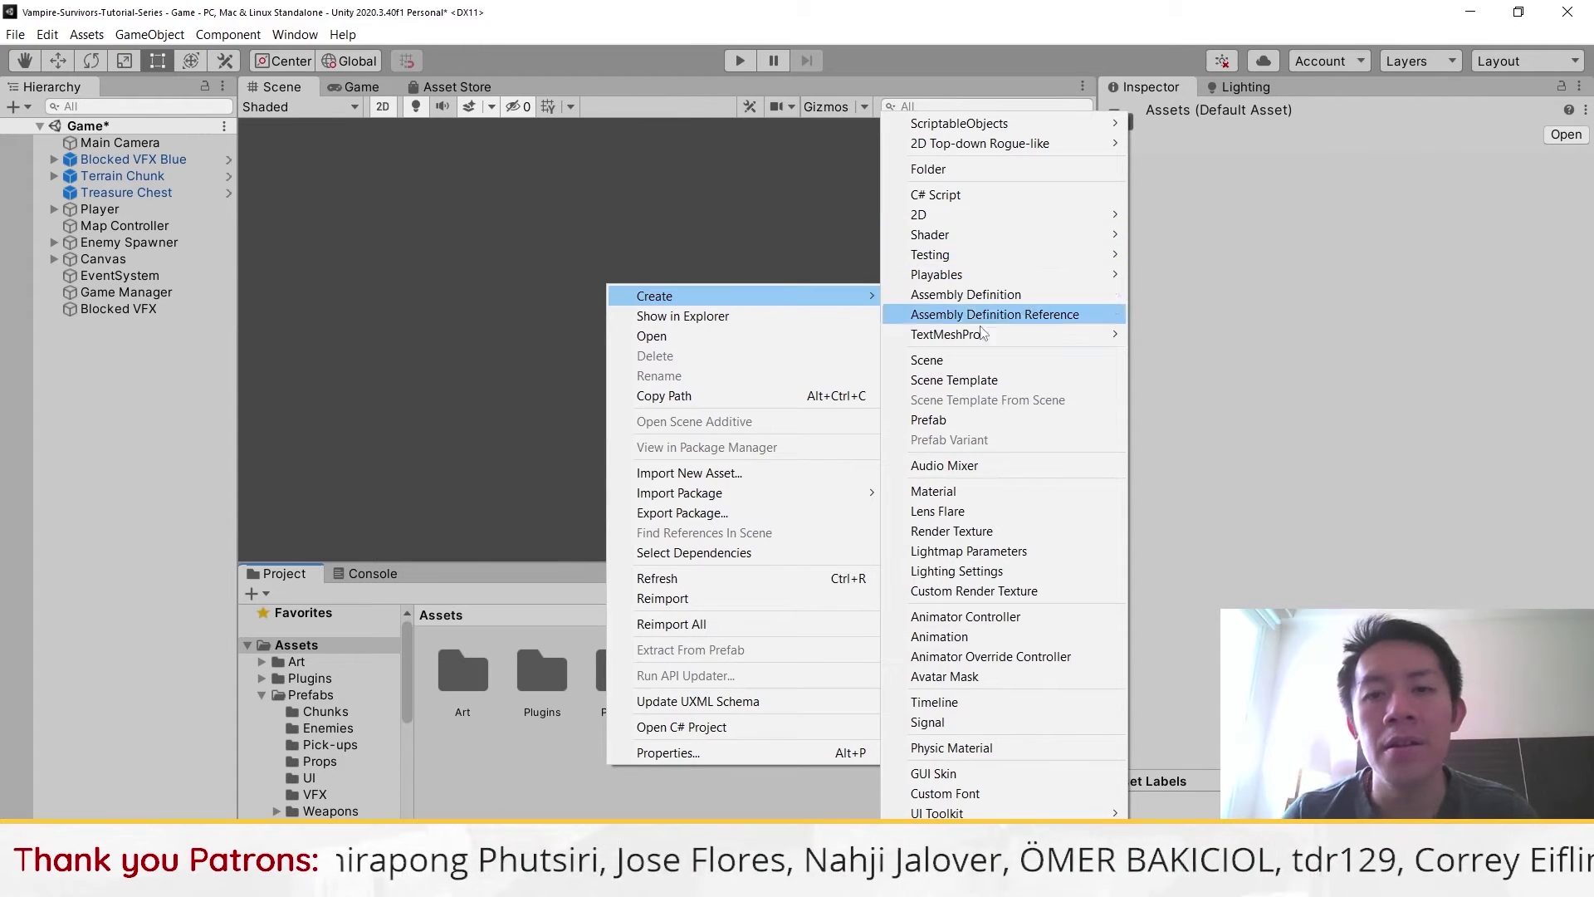
# Create a new material in Assets named Additive-ParticleMat
pyautogui.click(968, 491)
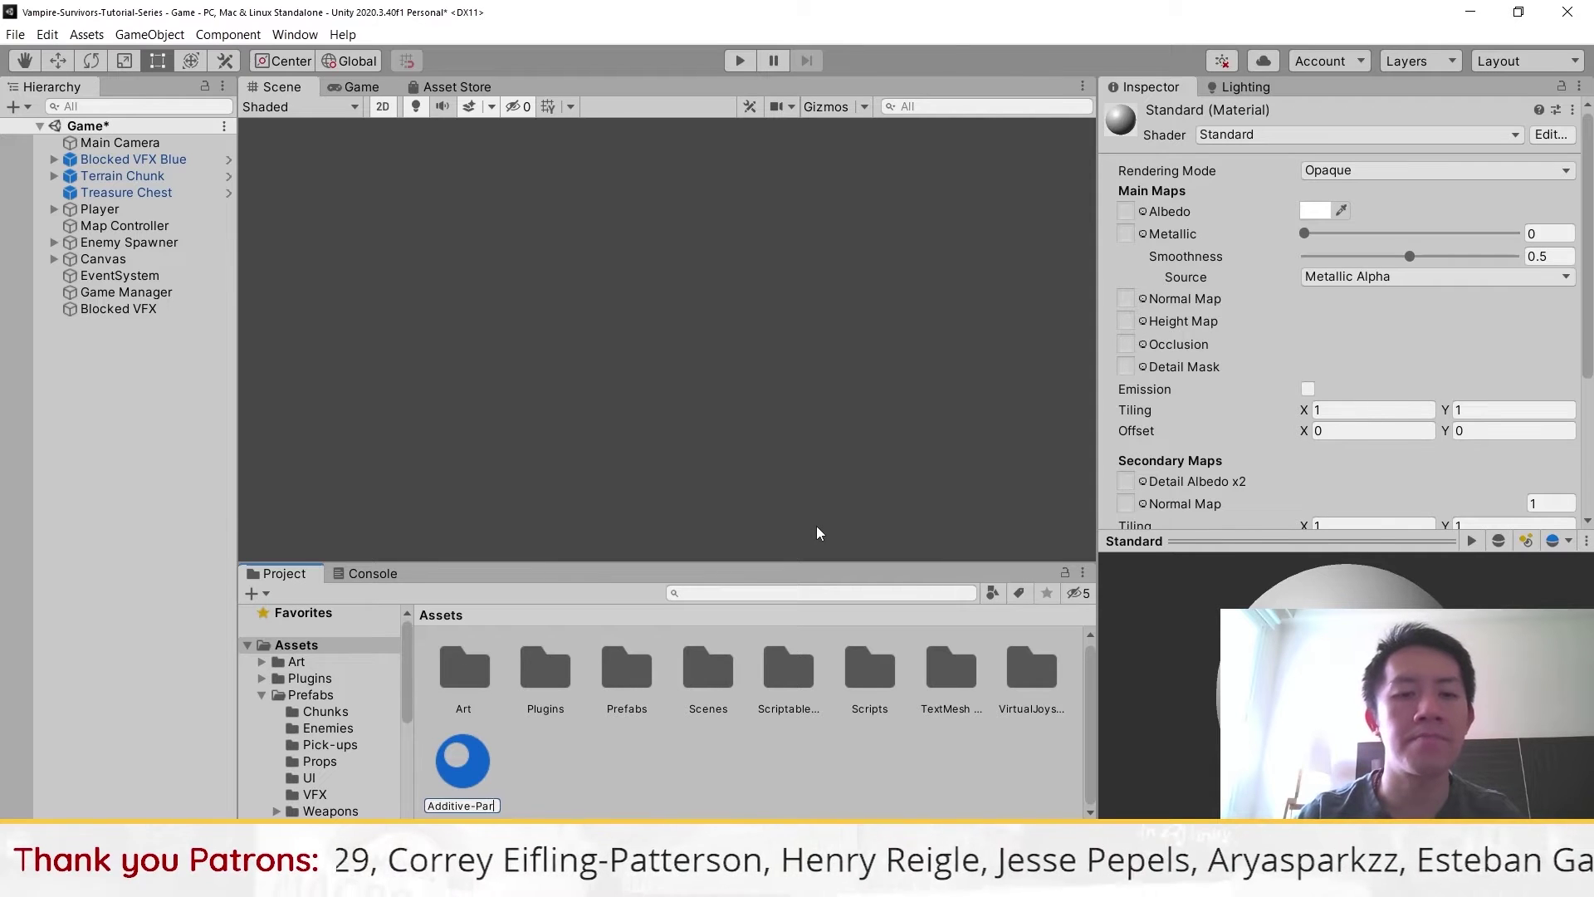
pyautogui.write('at')
pyautogui.press('Return')
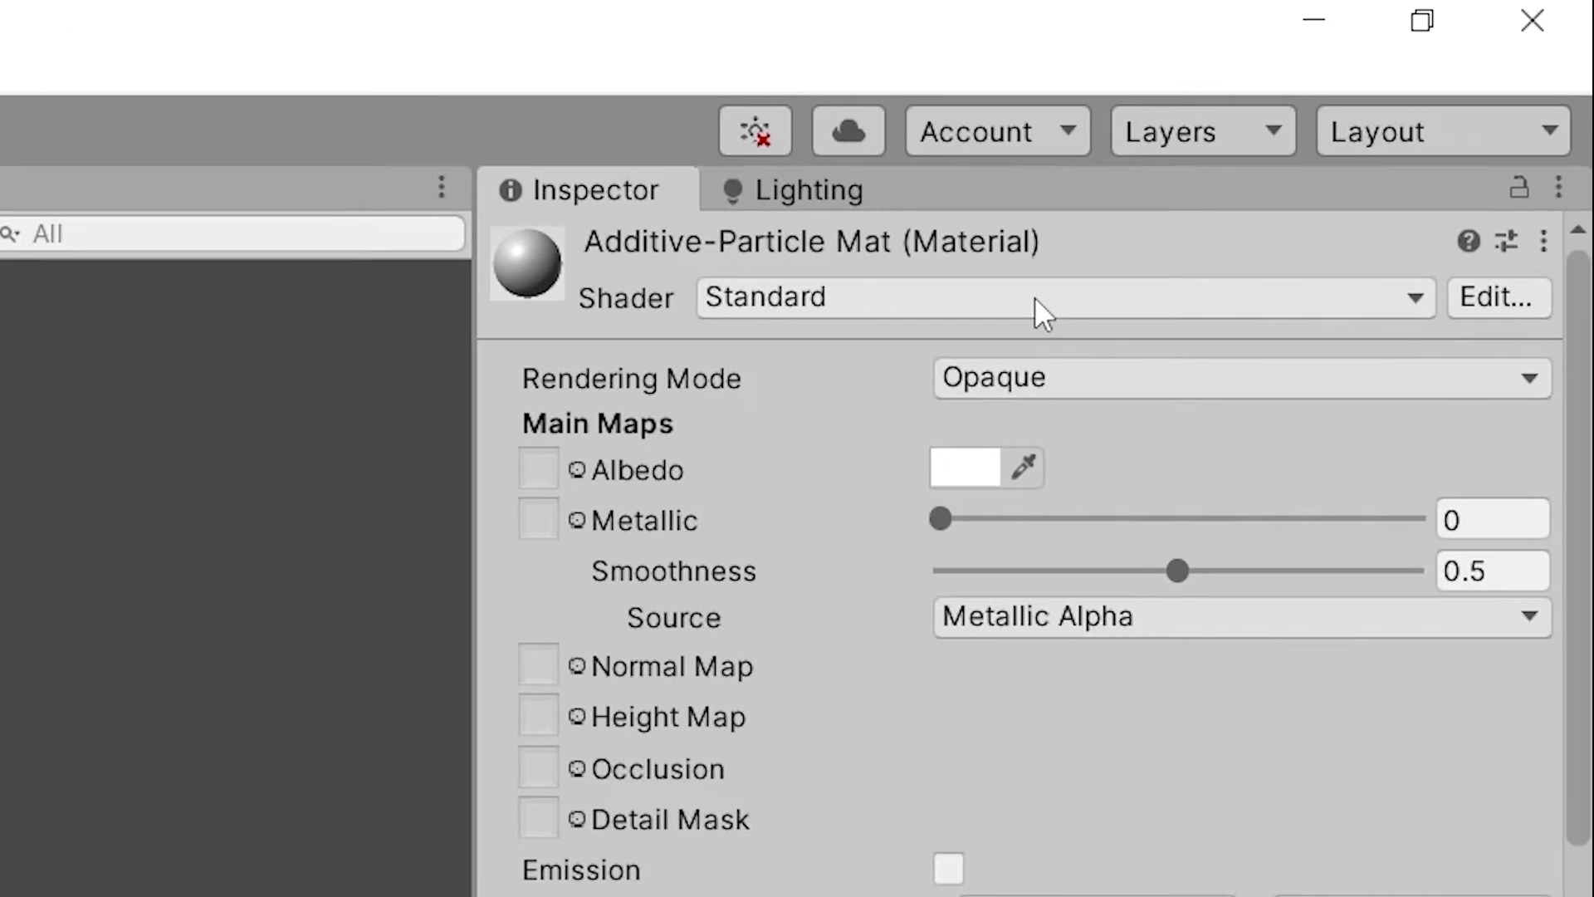
# Give it the Particles/Standard Unlit shader in Additive mode and assign it to Blocked VFX's Renderer
pyautogui.click(1105, 262)
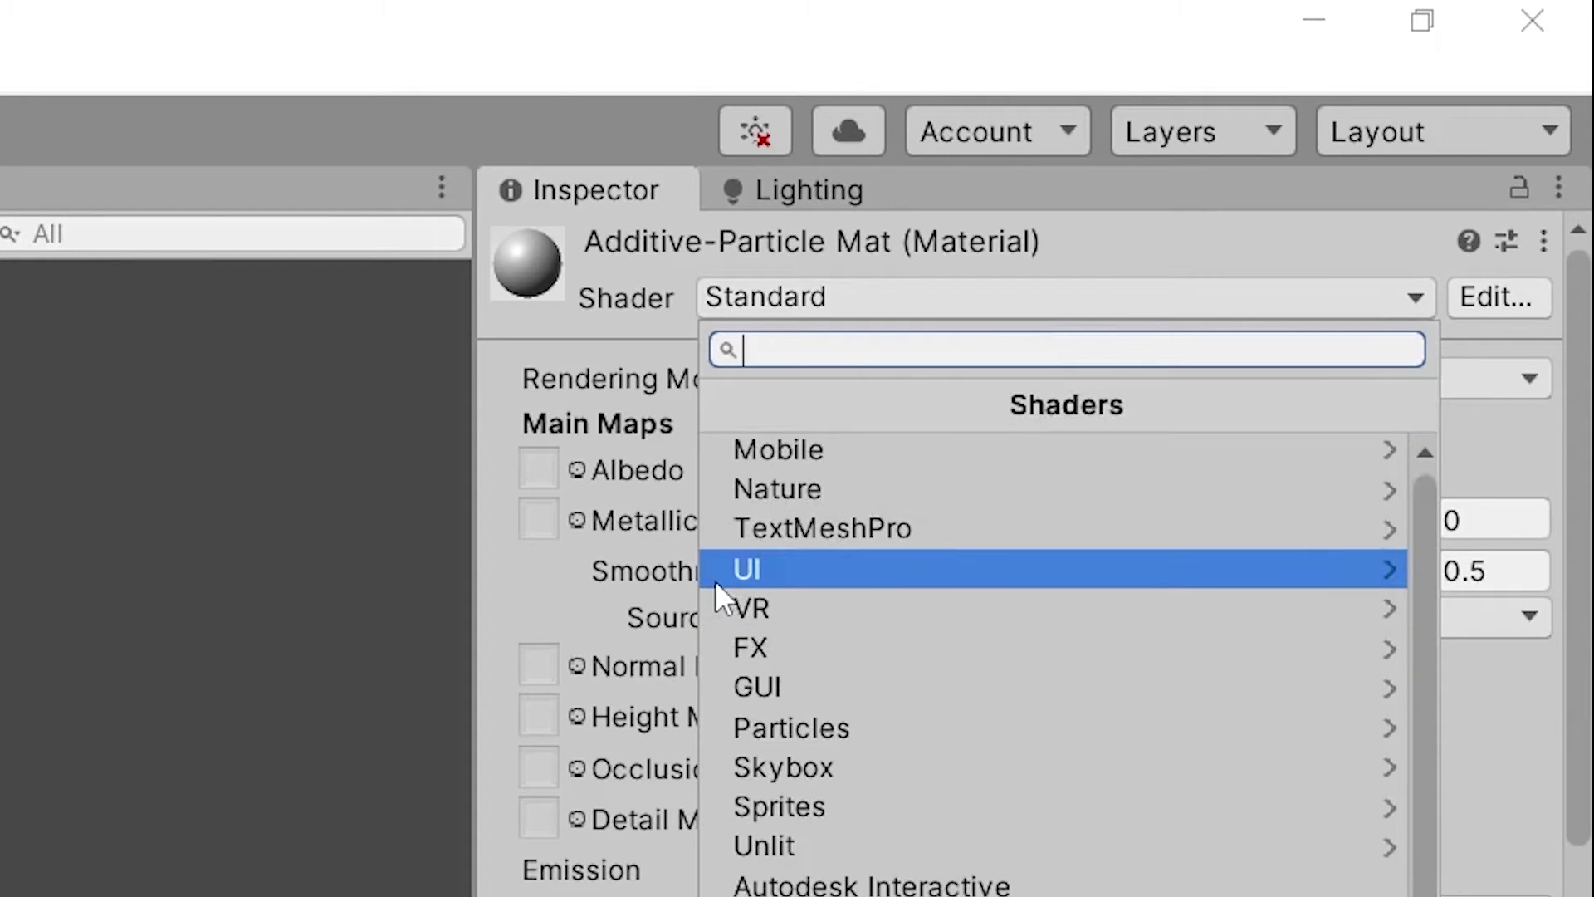
pyautogui.click(855, 729)
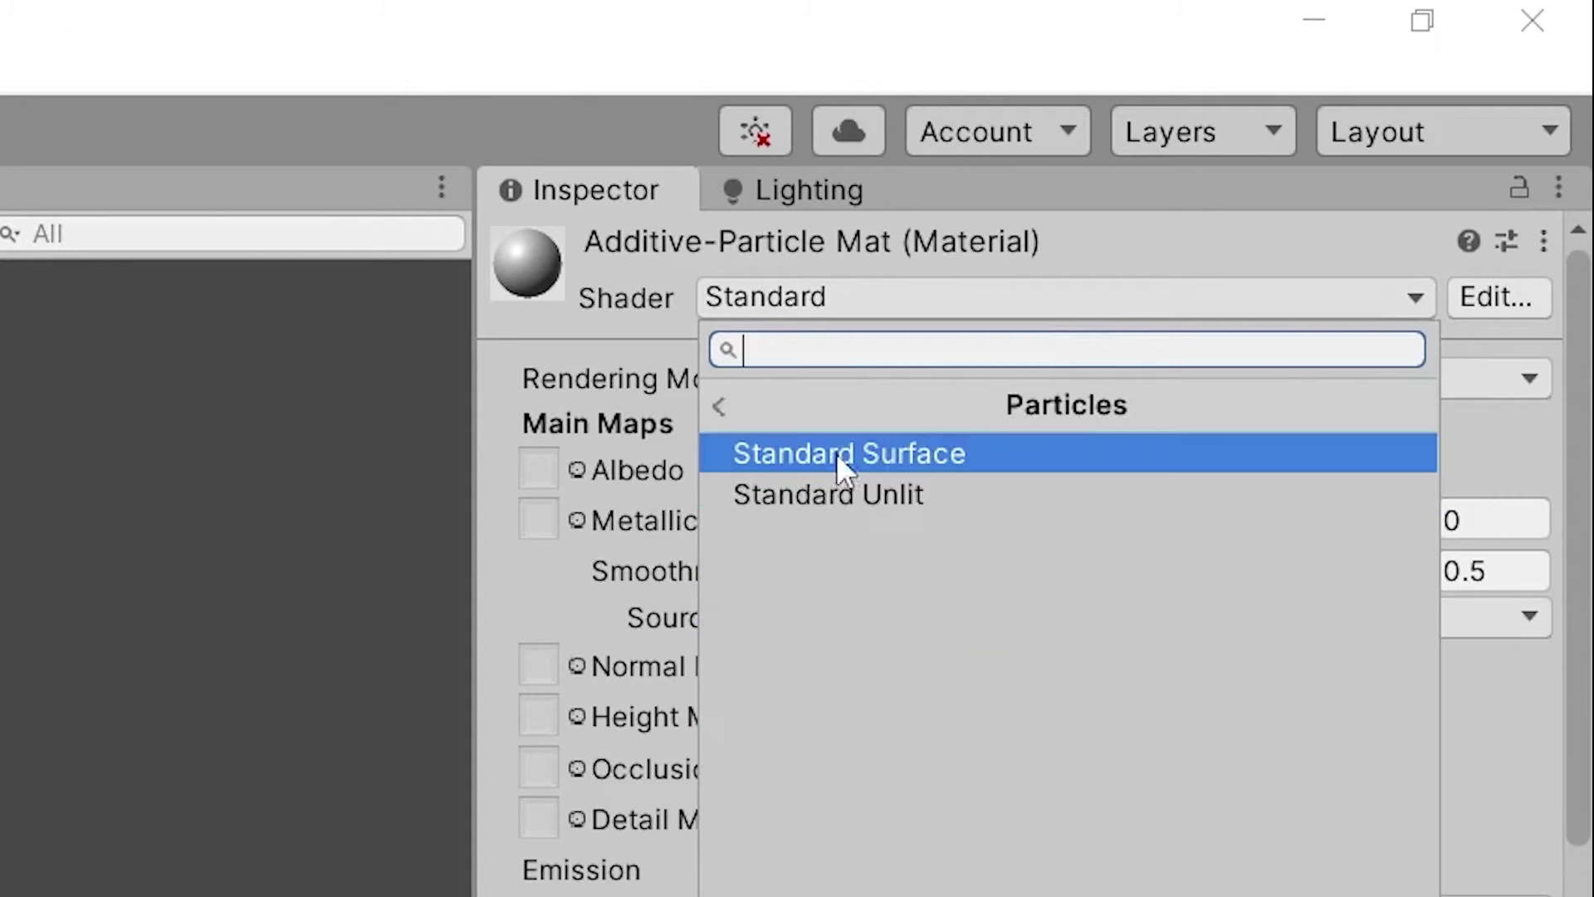
pyautogui.click(828, 498)
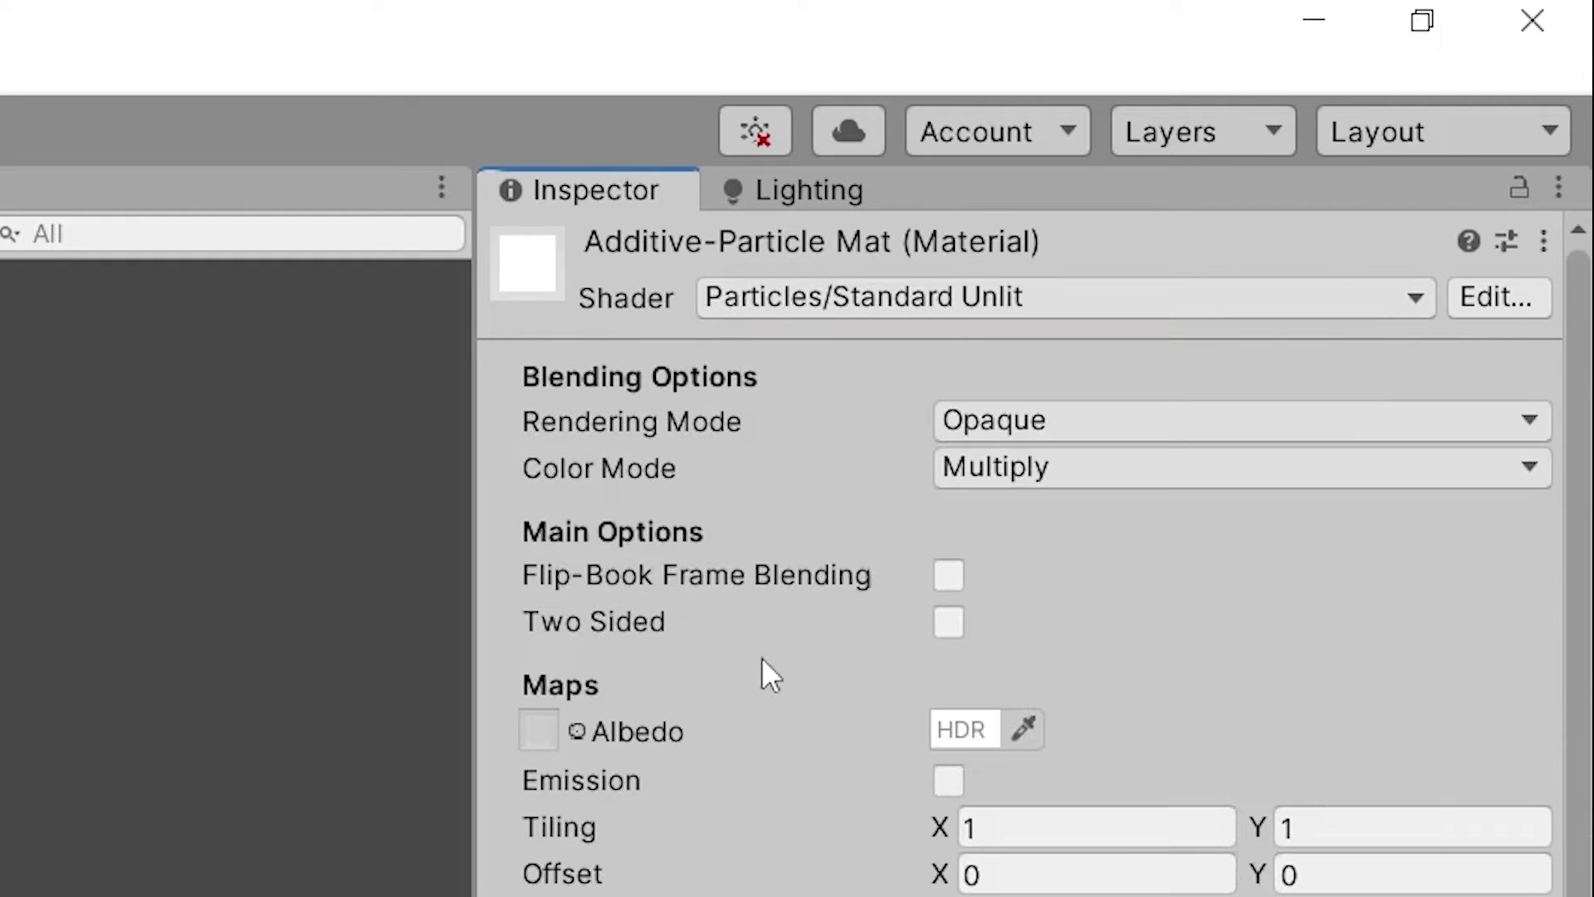
pyautogui.click(1013, 419)
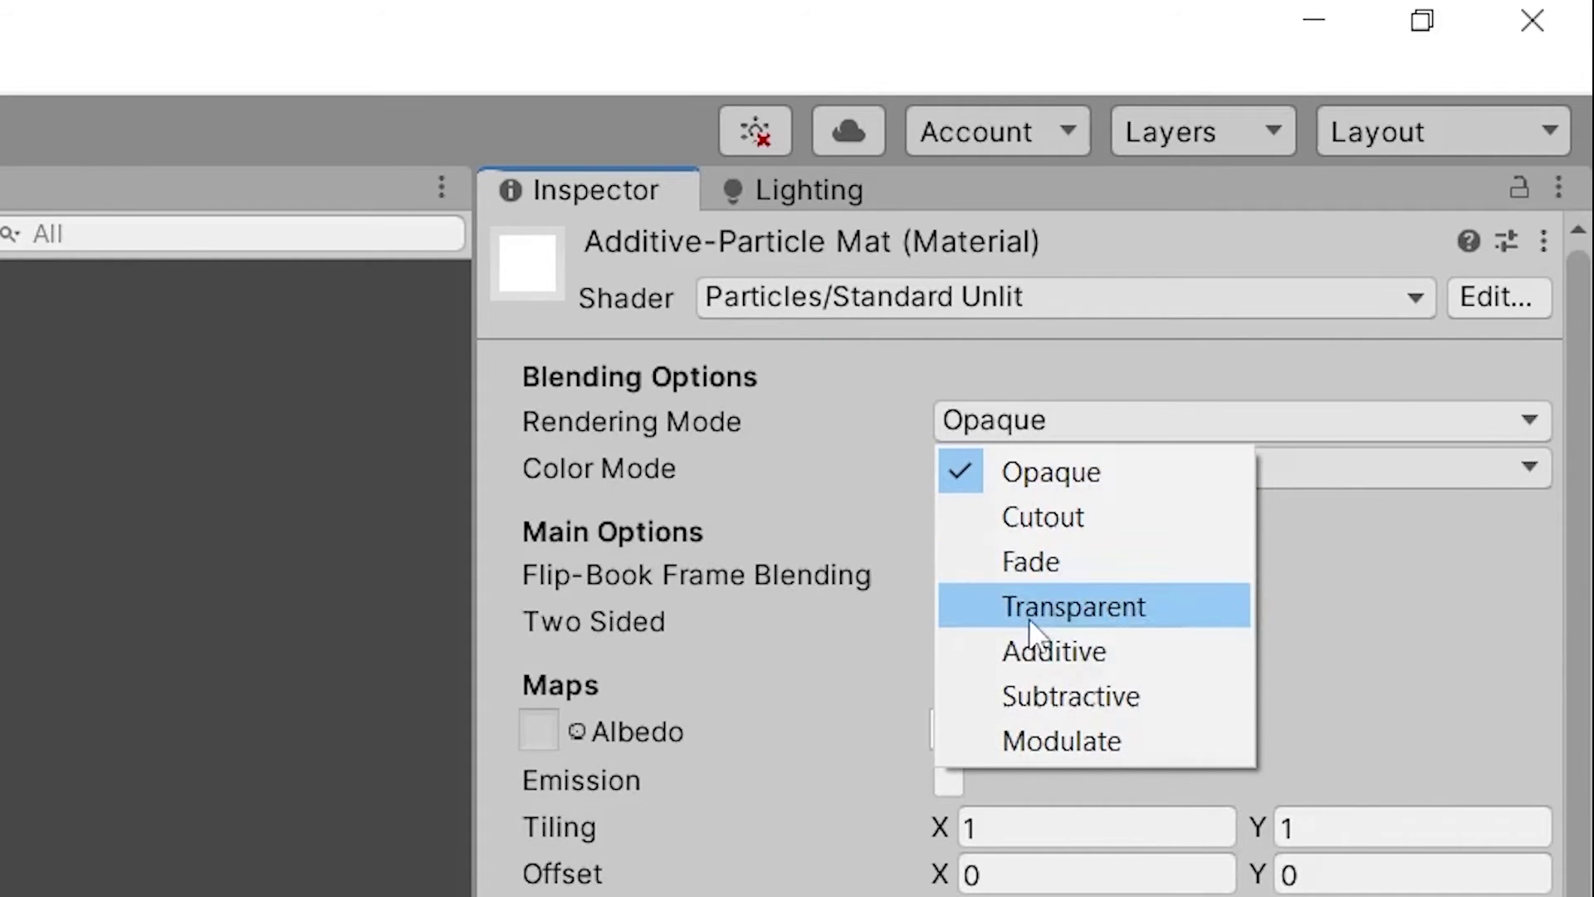
pyautogui.click(1033, 651)
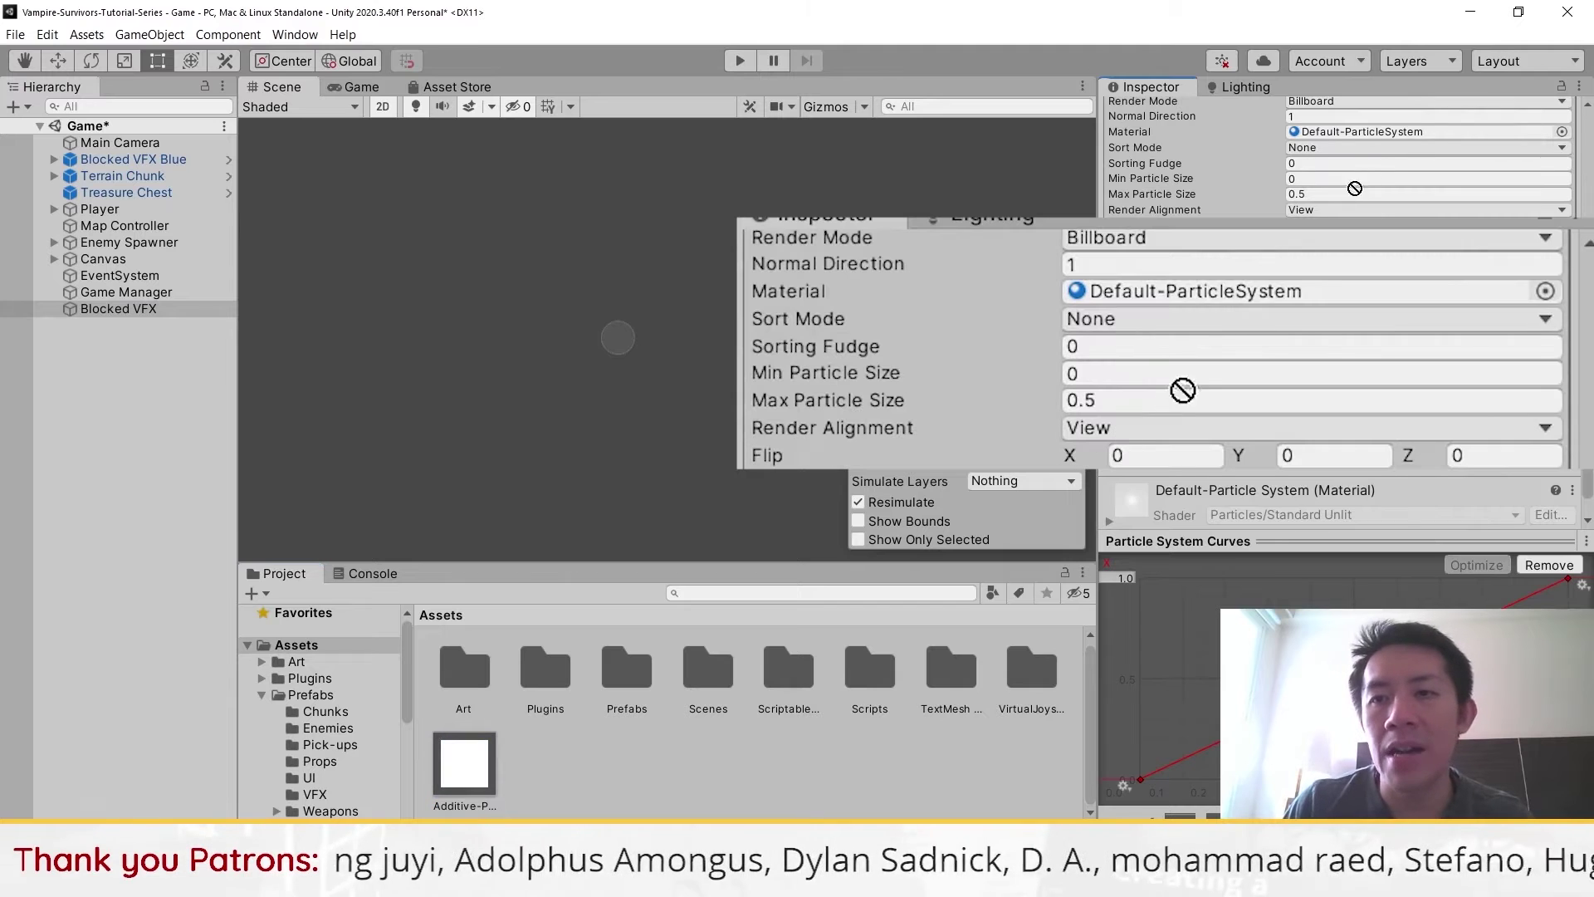
pyautogui.moveTo(1352, 185); pyautogui.dragTo(1369, 141)
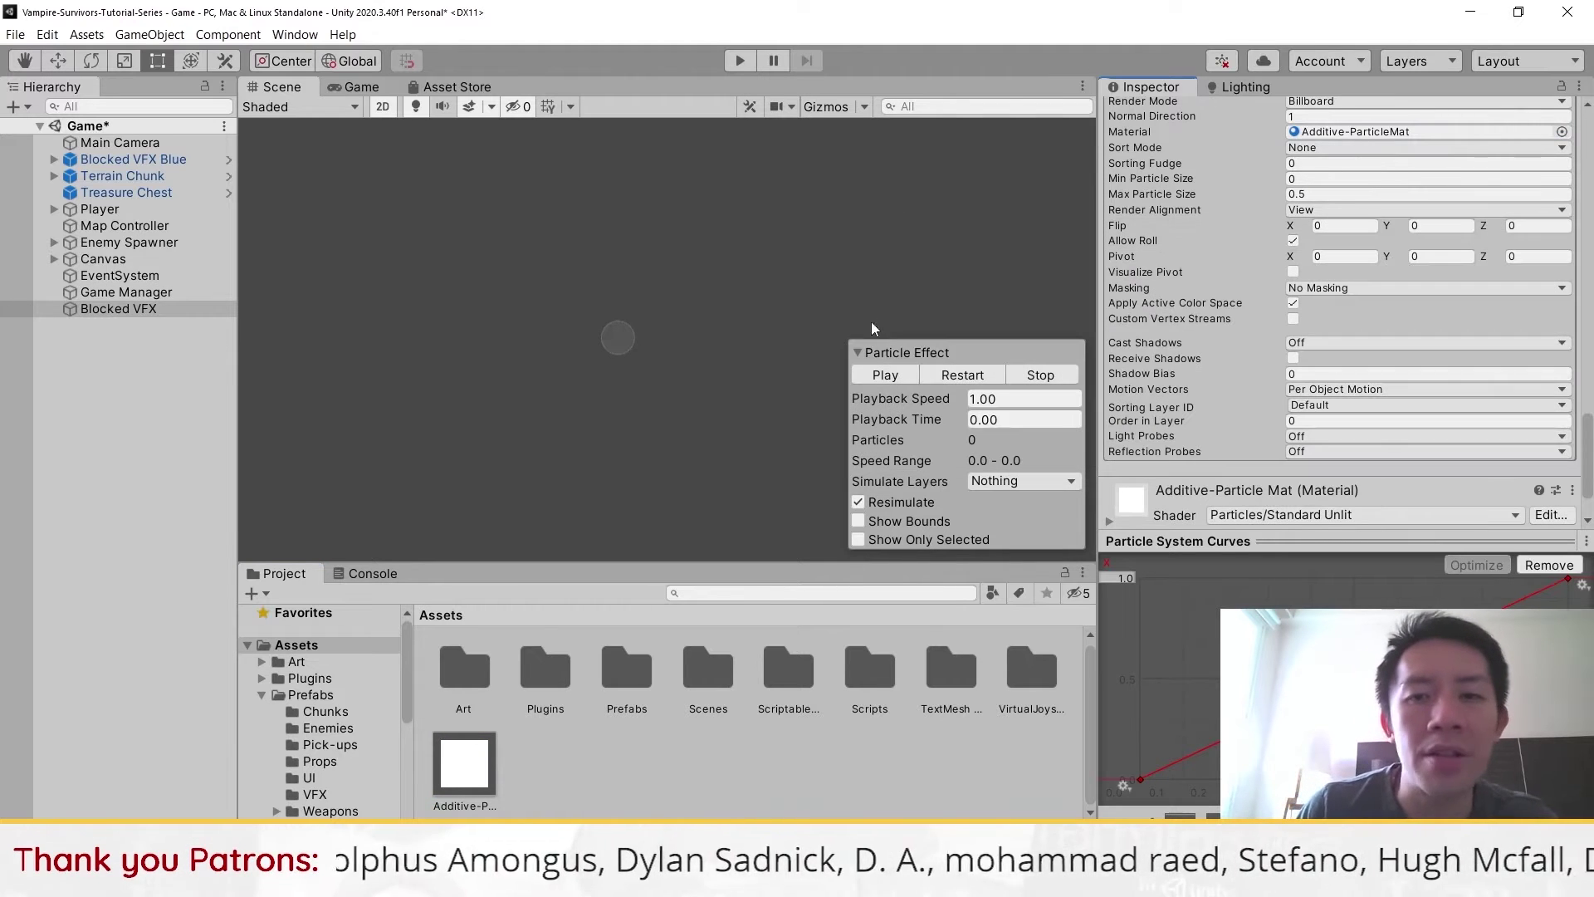
# Assign the engine's Default-Particle texture as the Albedo map of Additive-ParticleMat
pyautogui.click(962, 374)
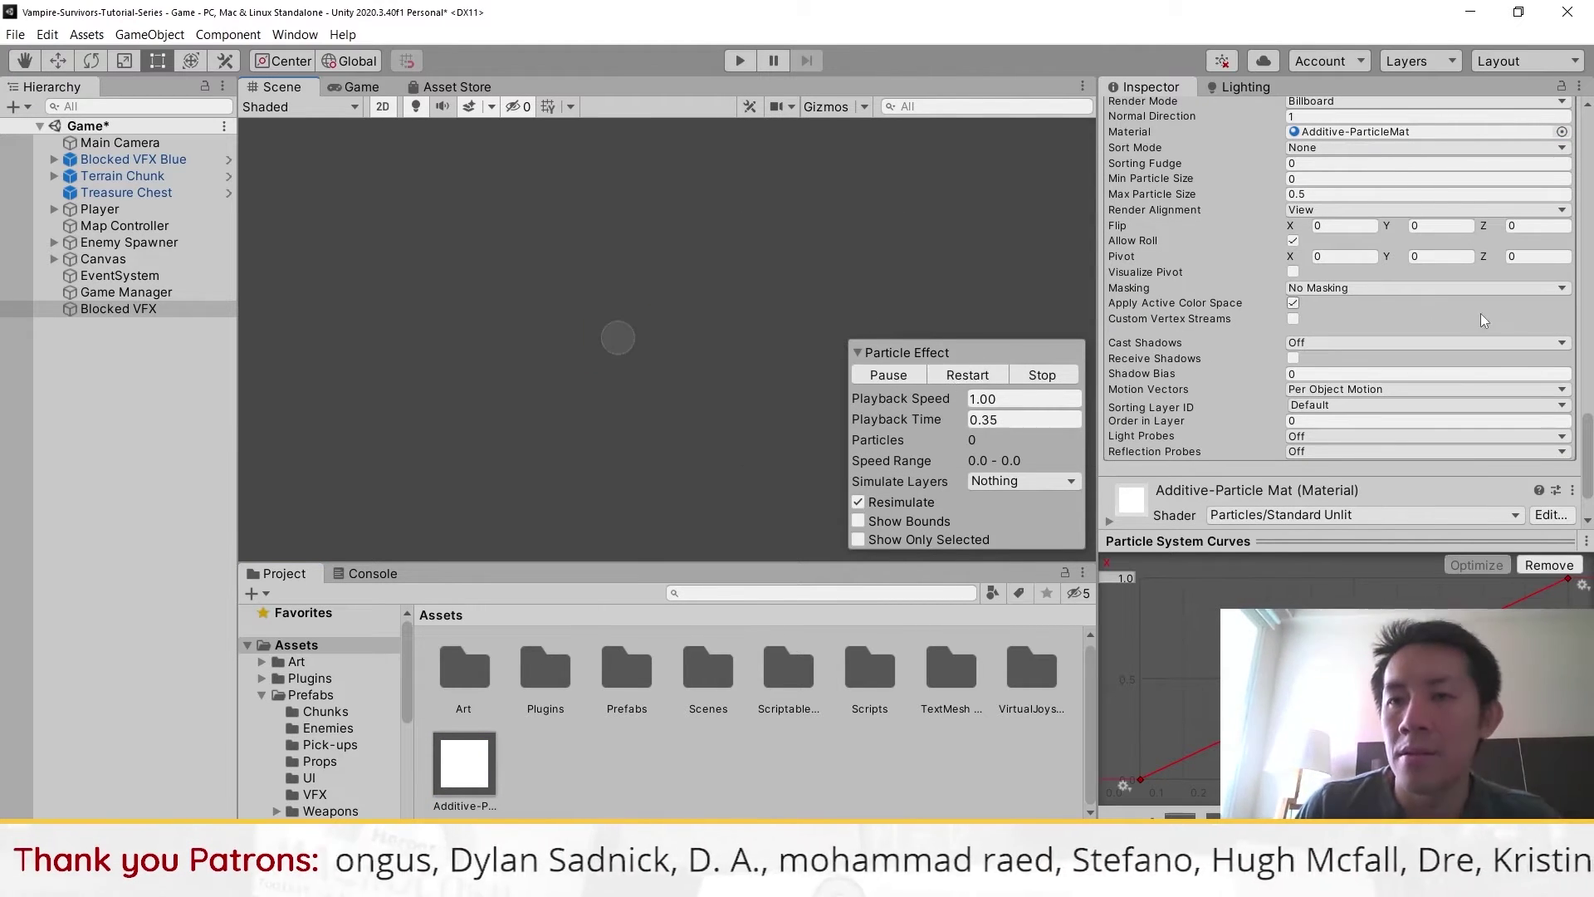
pyautogui.scroll(5, 1478, 335)
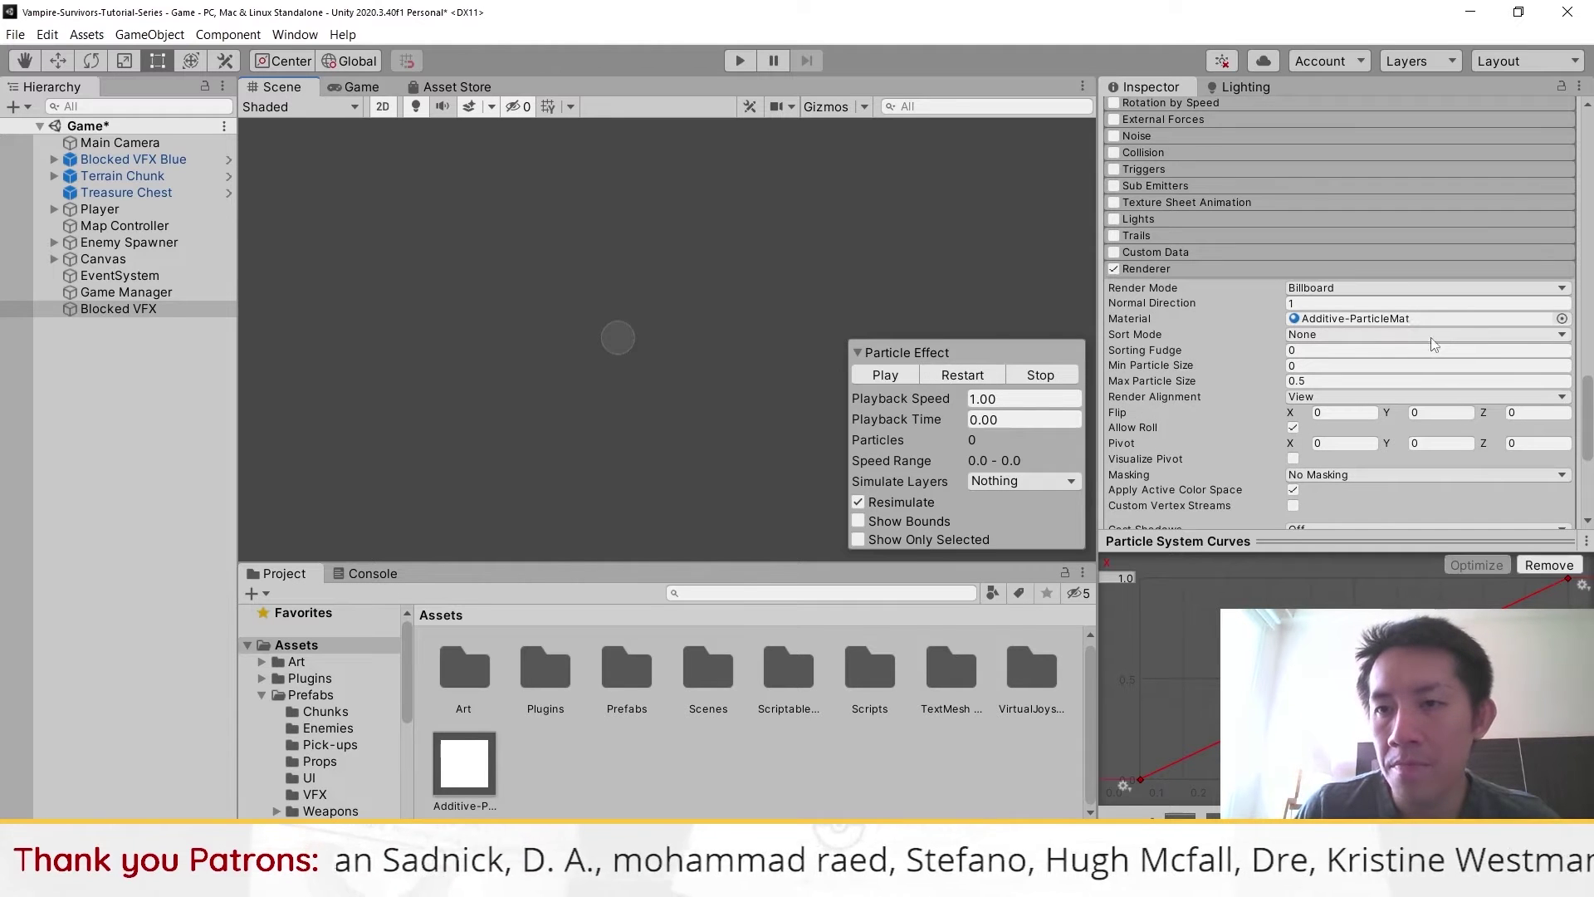
pyautogui.doubleClick(1410, 319)
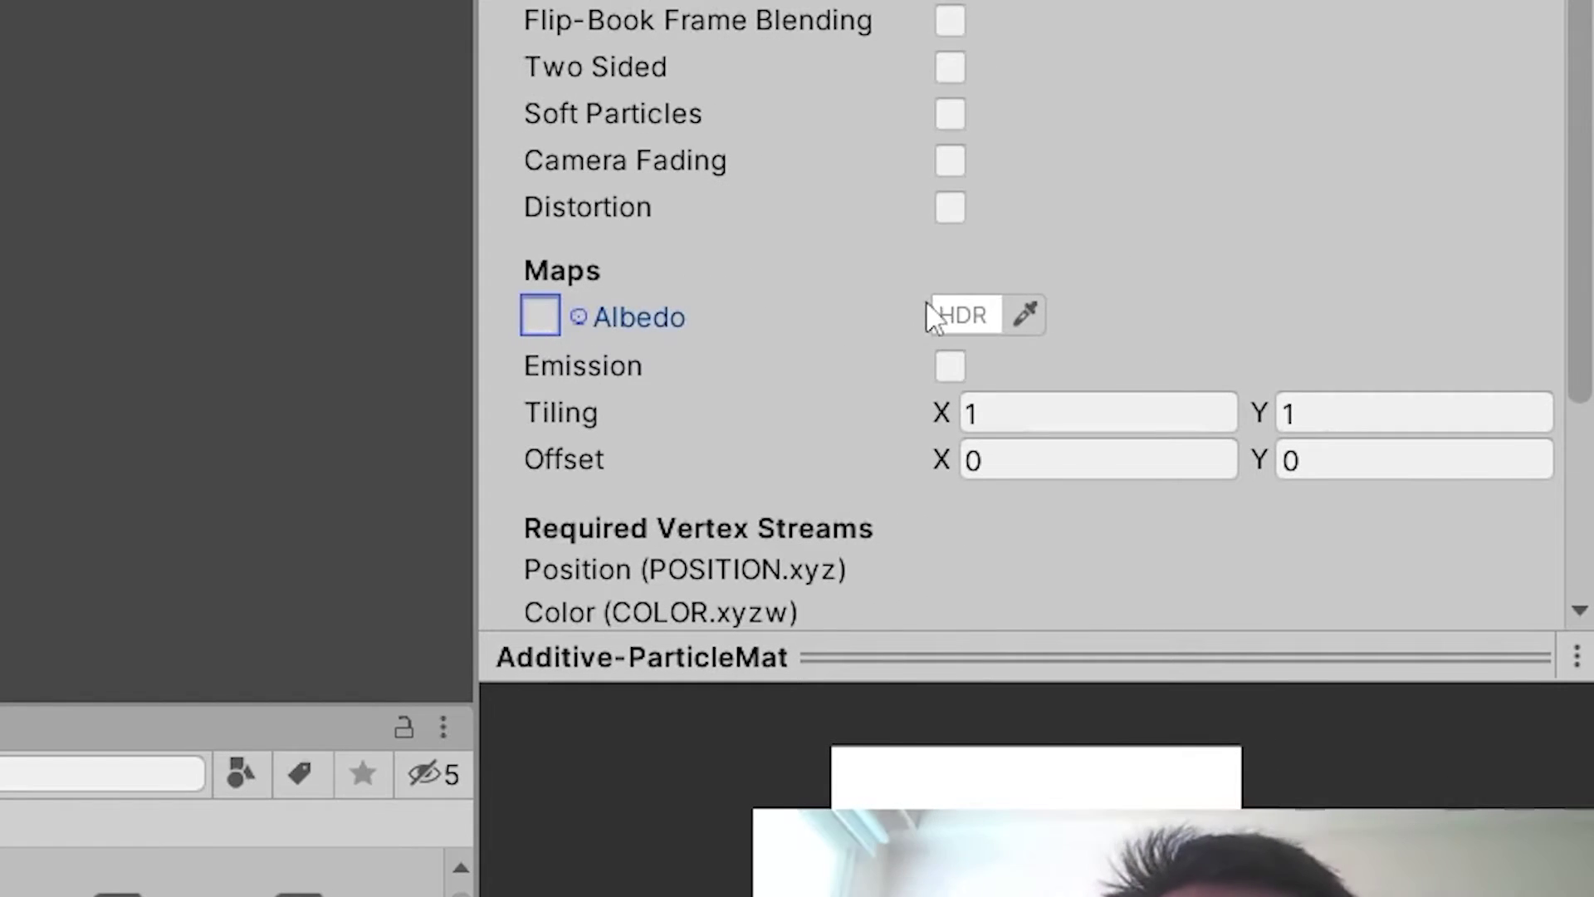
pyautogui.click(580, 317)
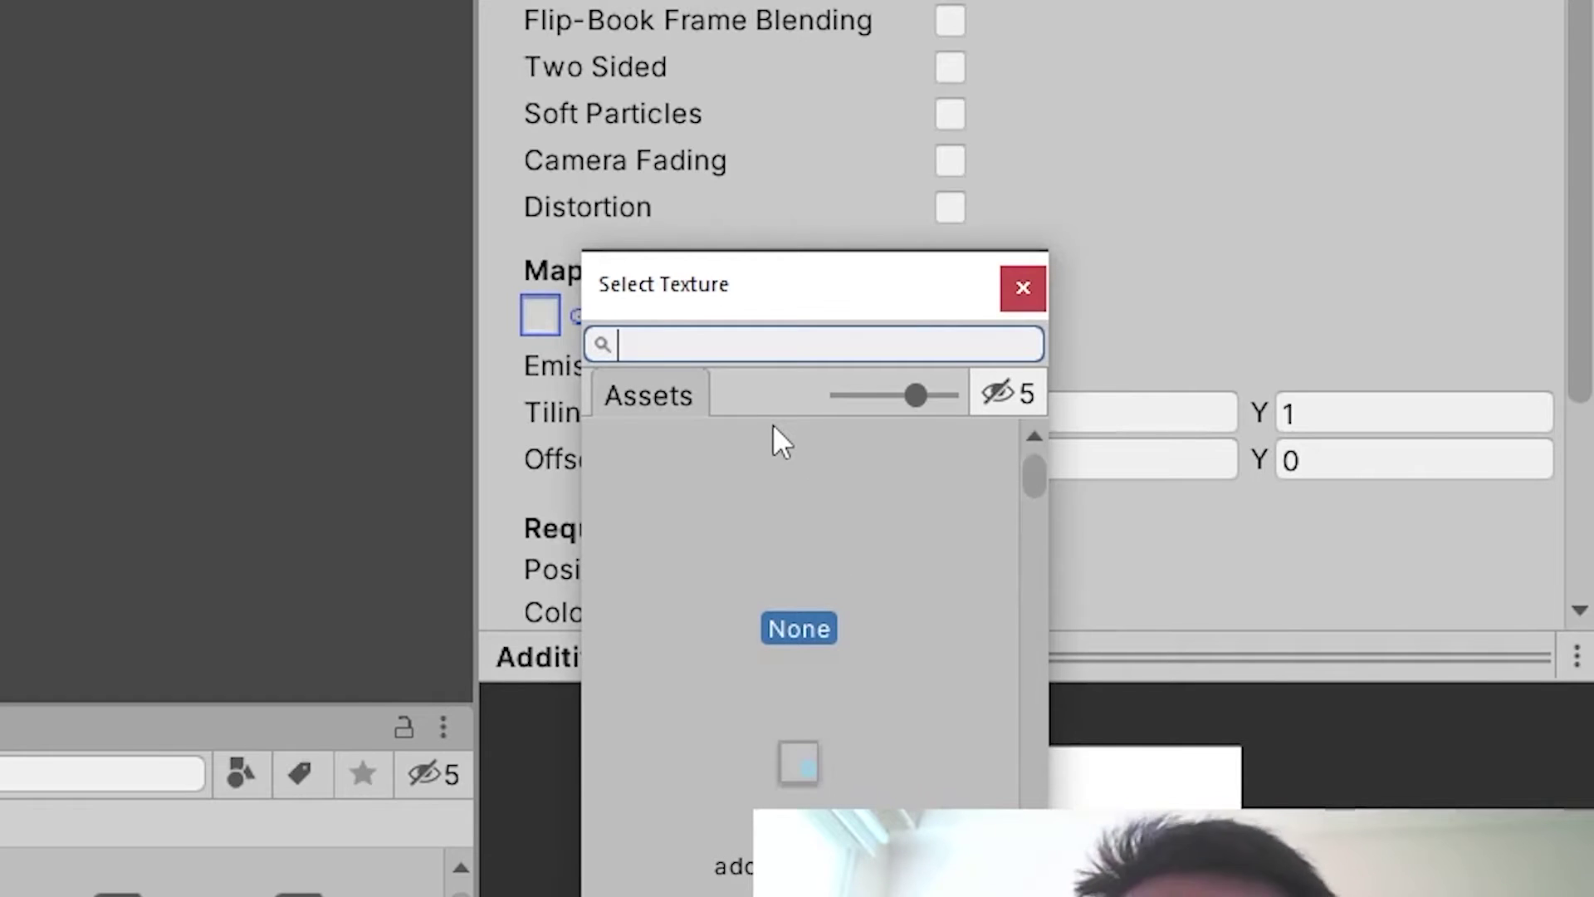
pyautogui.write('Default-Par')
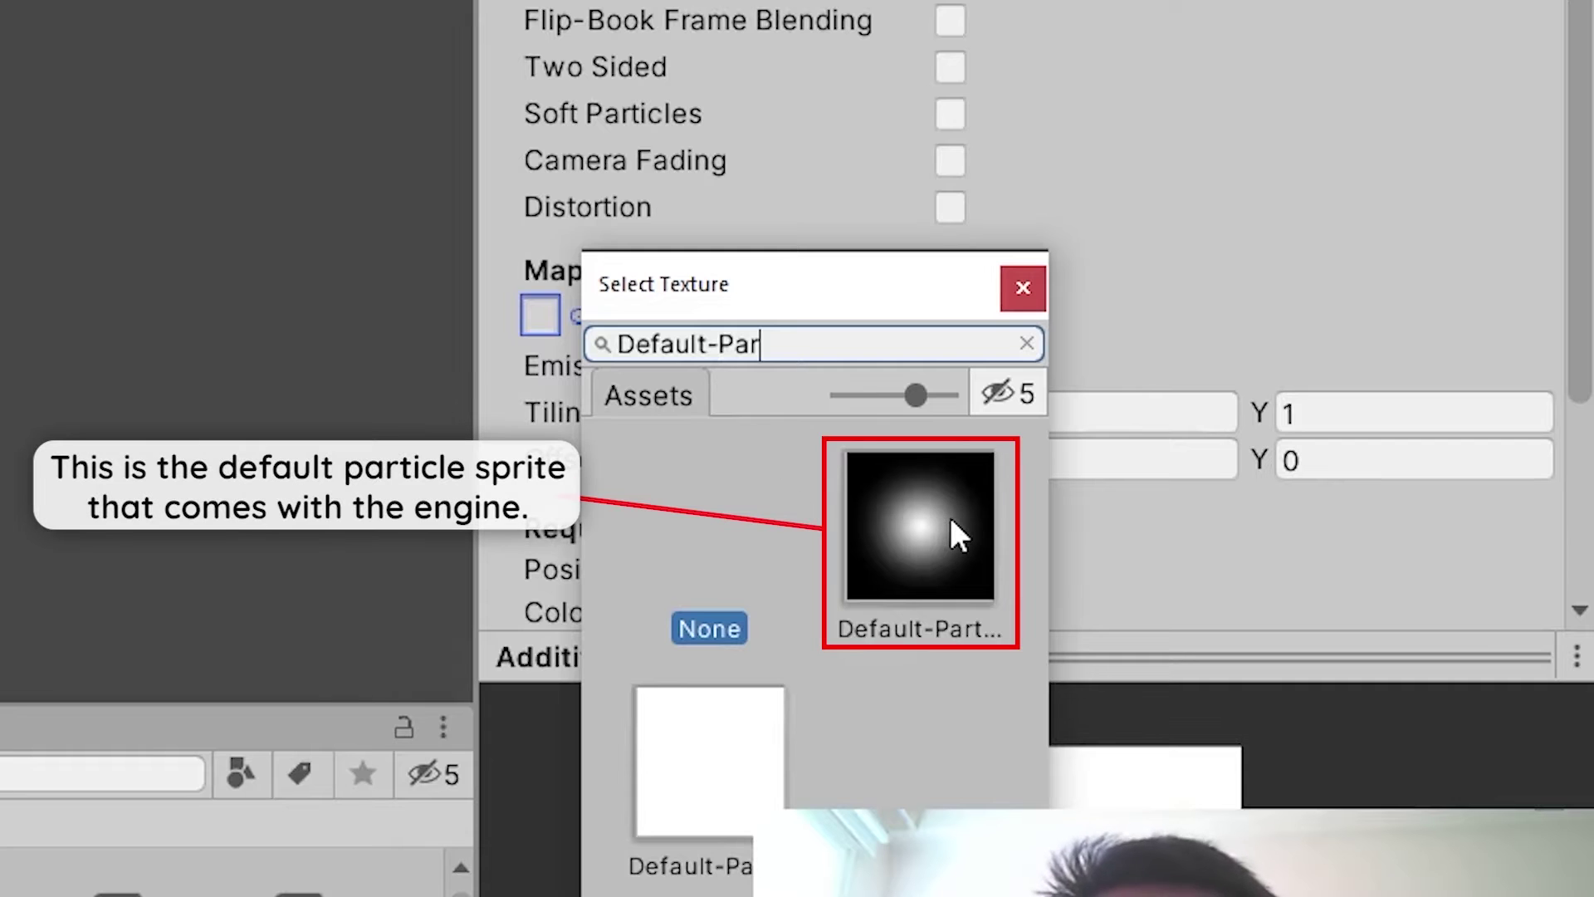
pyautogui.click(950, 516)
pyautogui.click(1039, 290)
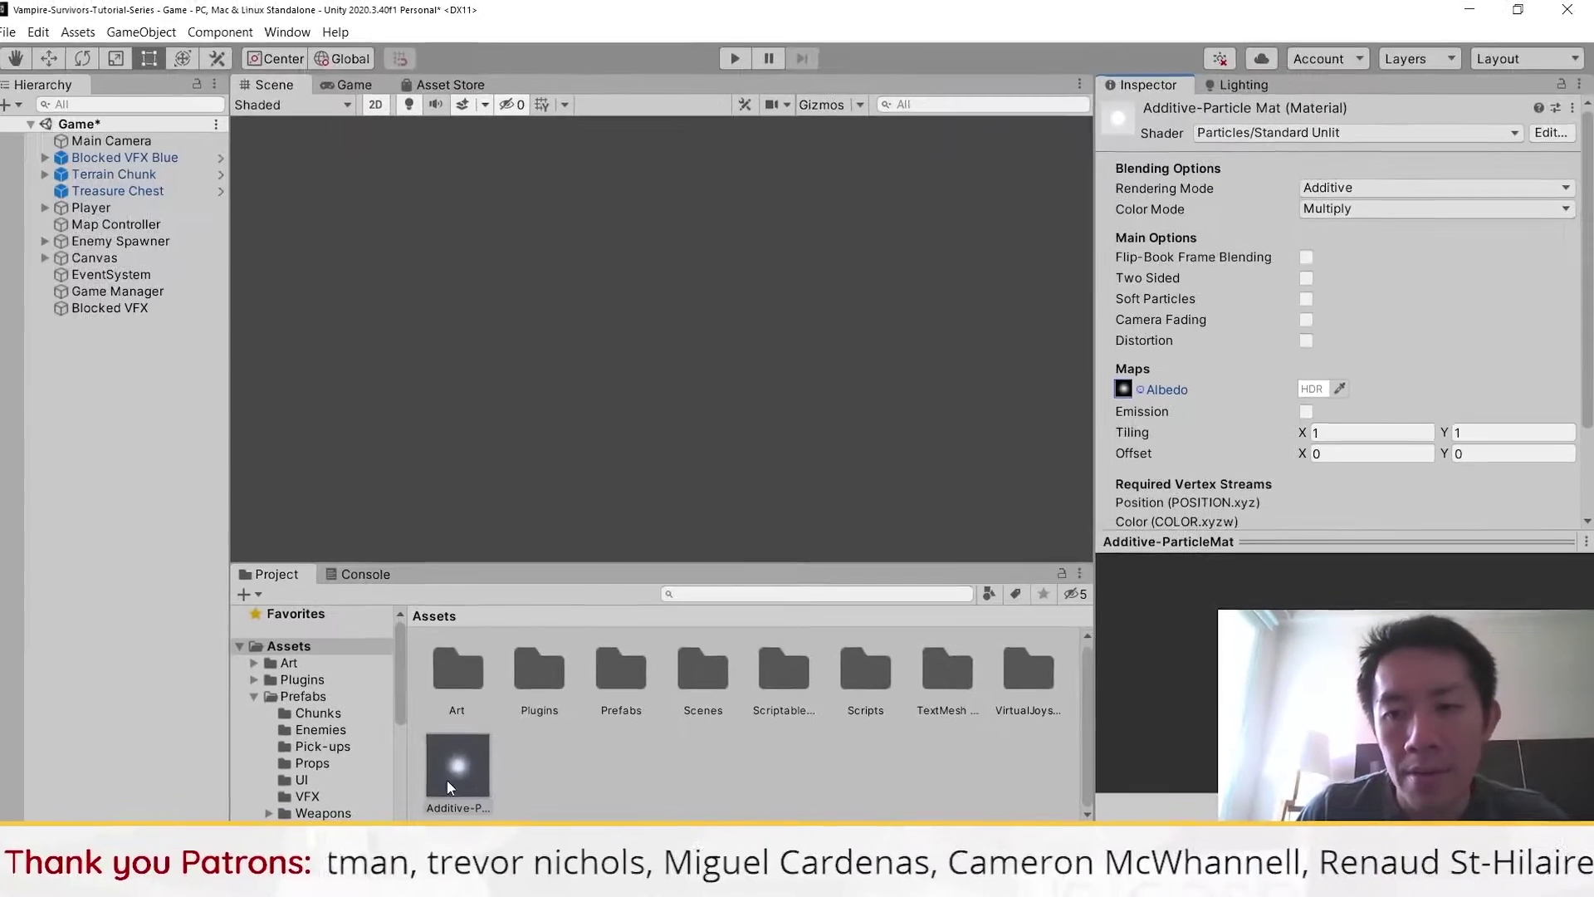
pyautogui.click(125, 308)
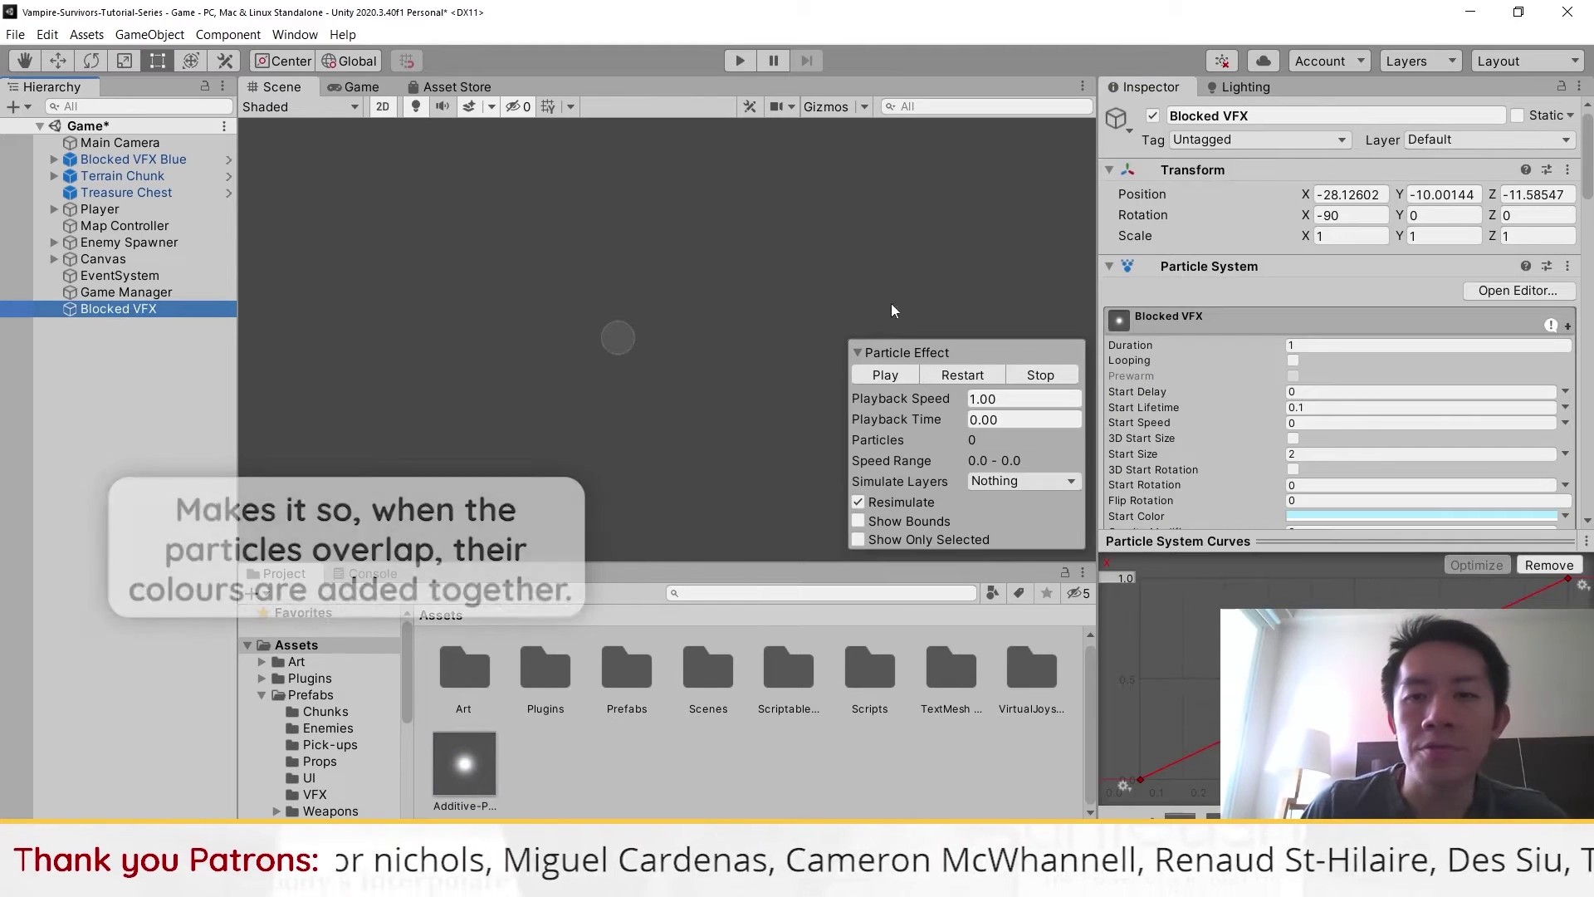
pyautogui.click(968, 376)
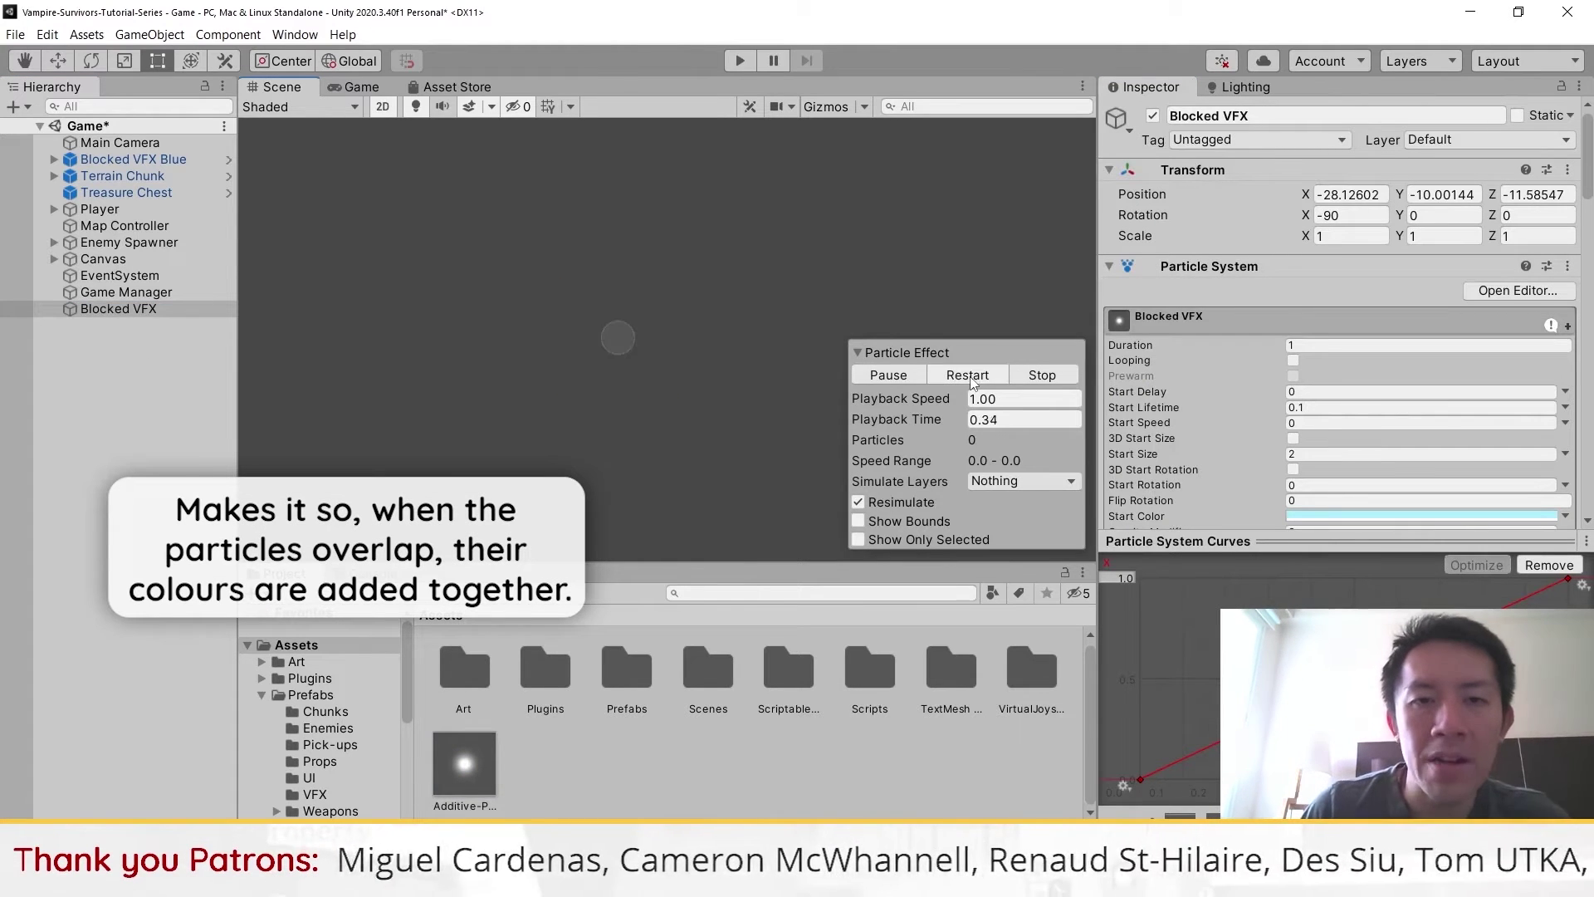
pyautogui.click(968, 375)
pyautogui.click(967, 375)
pyautogui.moveTo(951, 420); pyautogui.dragTo(953, 421)
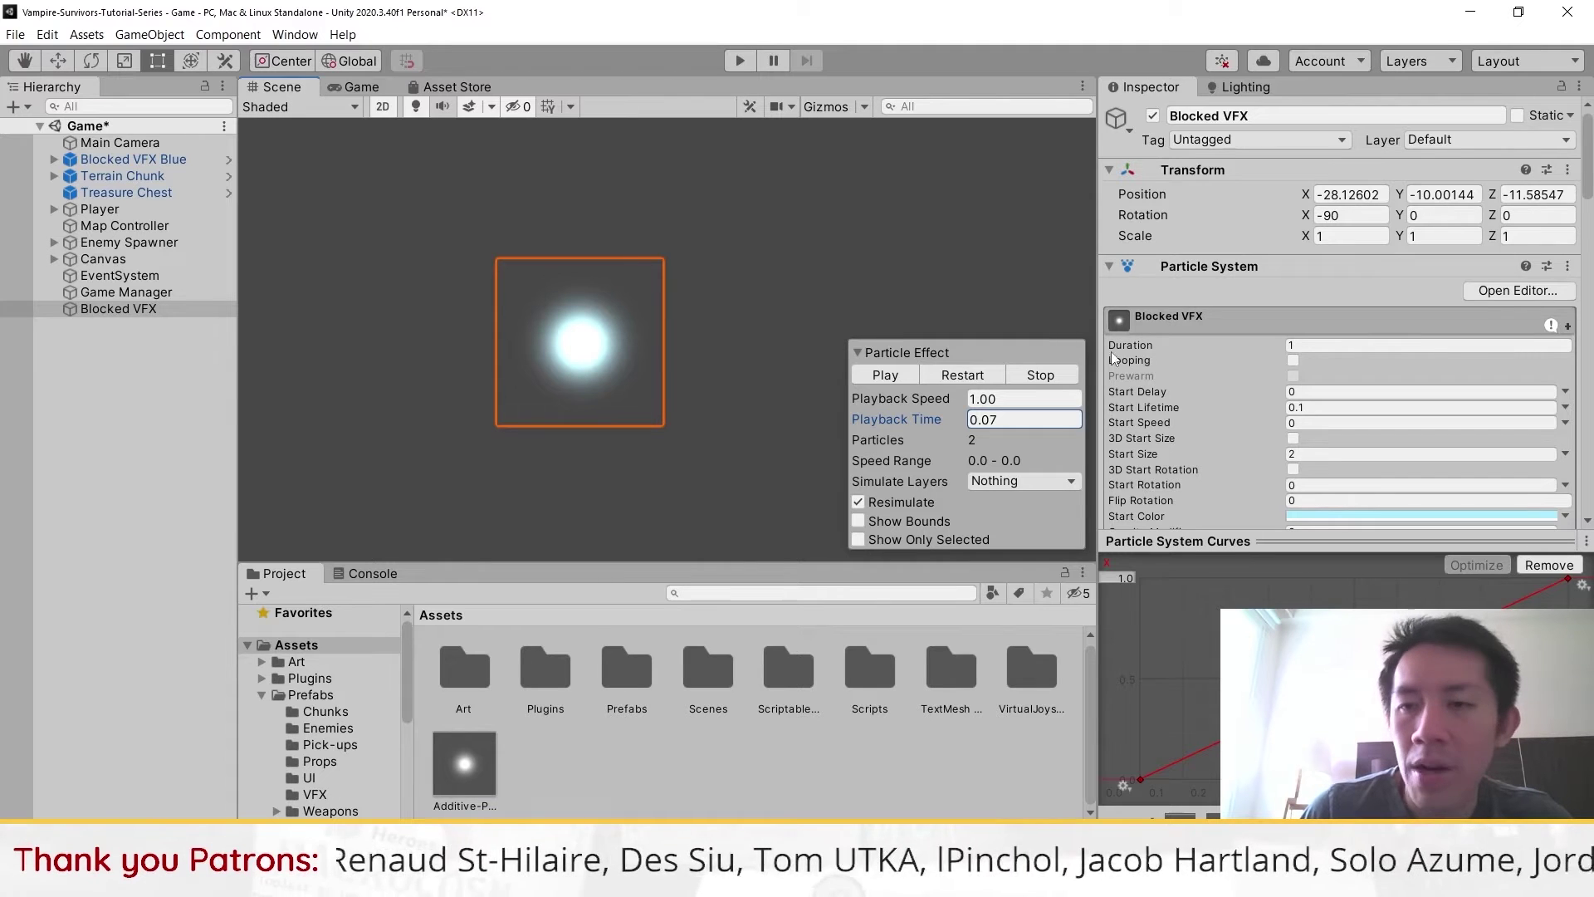
pyautogui.scroll(-5, 1338, 340)
pyautogui.scroll(-10, 1338, 340)
pyautogui.scroll(-5, 1328, 332)
pyautogui.scroll(5, 1329, 332)
pyautogui.click(1212, 259)
pyautogui.write('1')
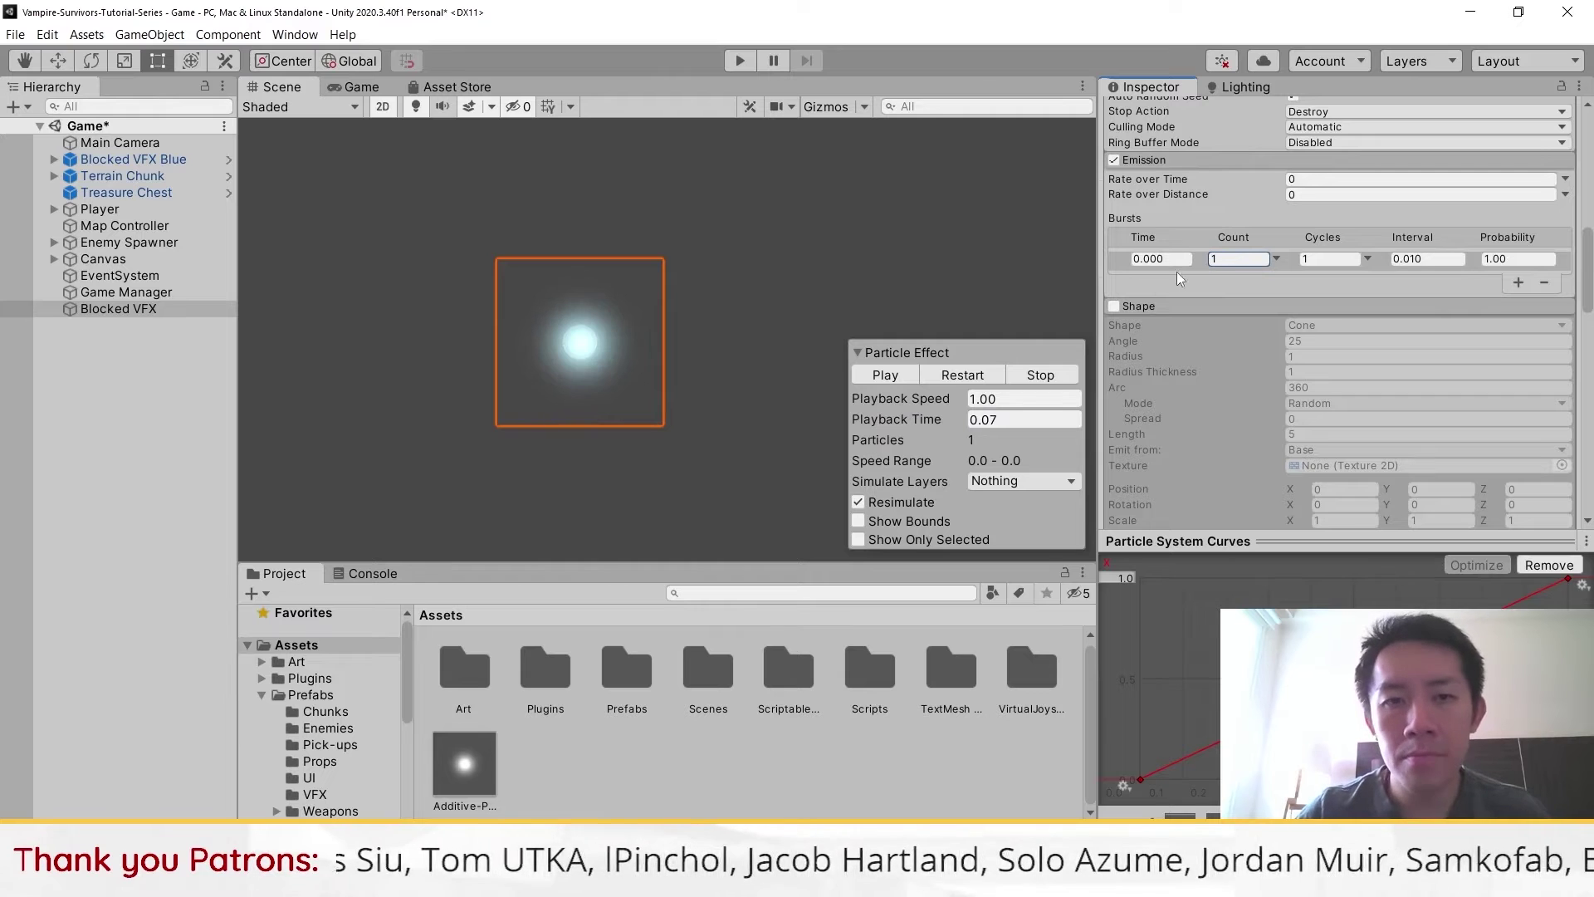
pyautogui.hotkey('ctrl', 'z')
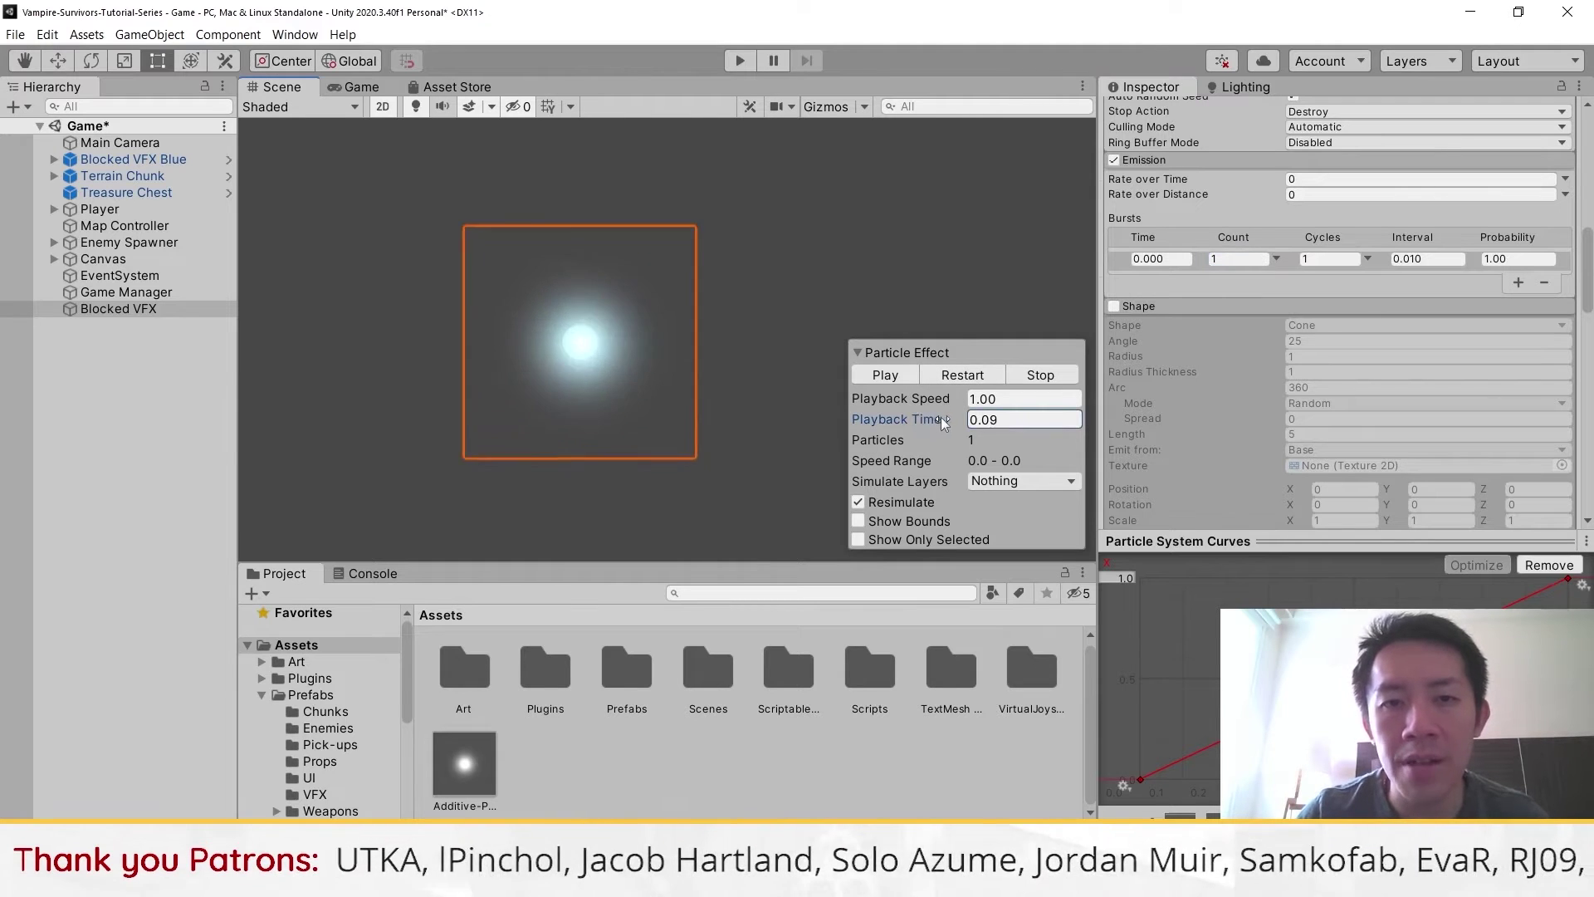
pyautogui.click(963, 375)
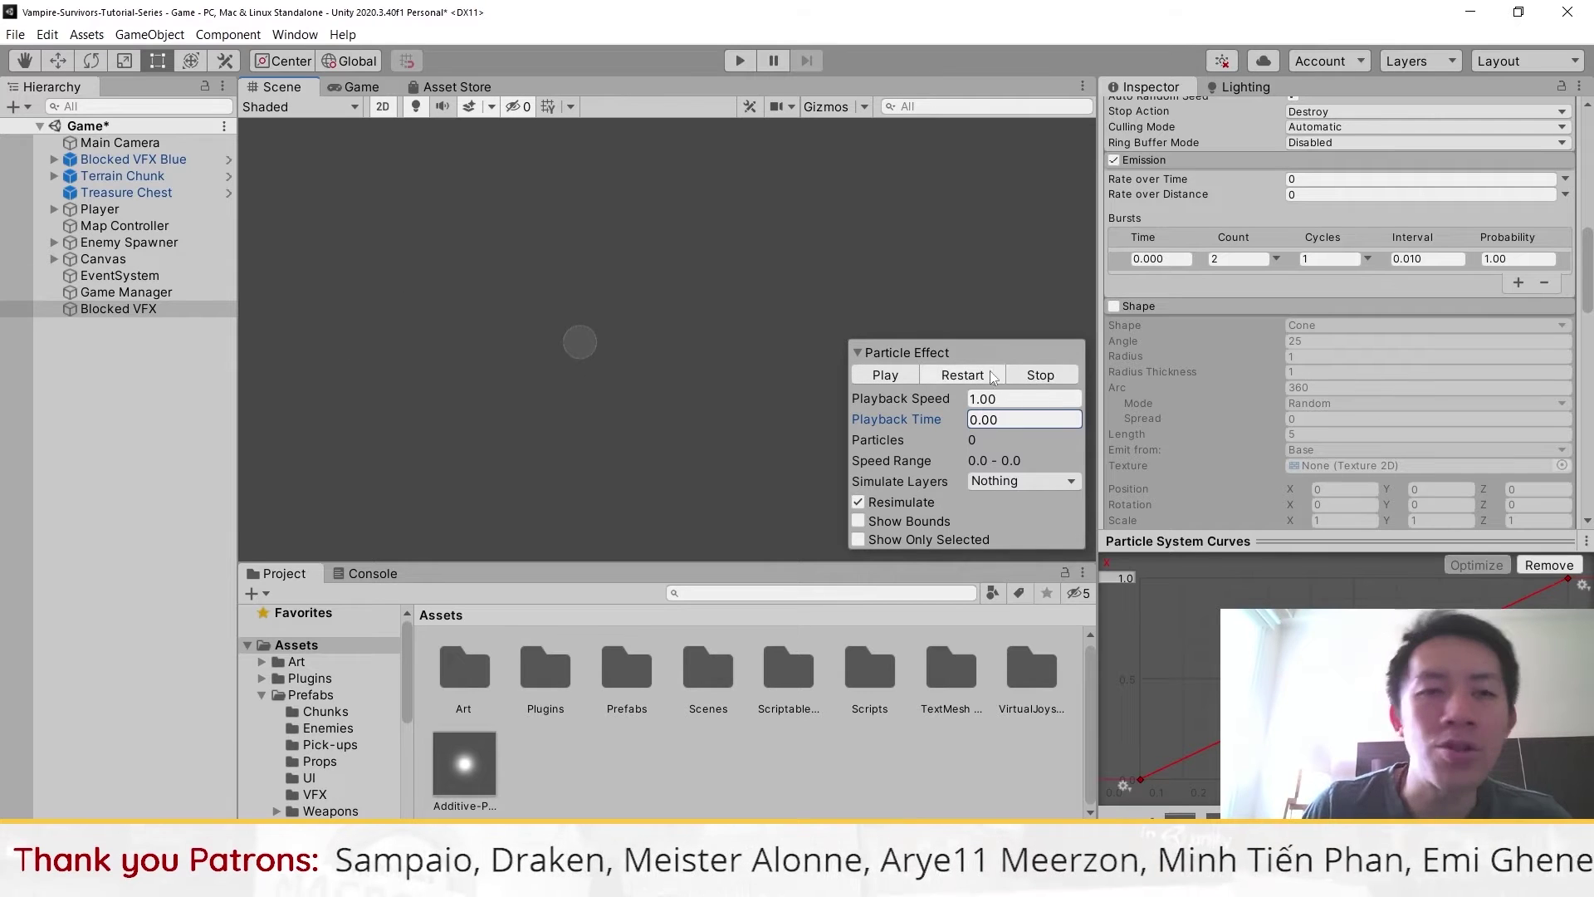
pyautogui.click(961, 376)
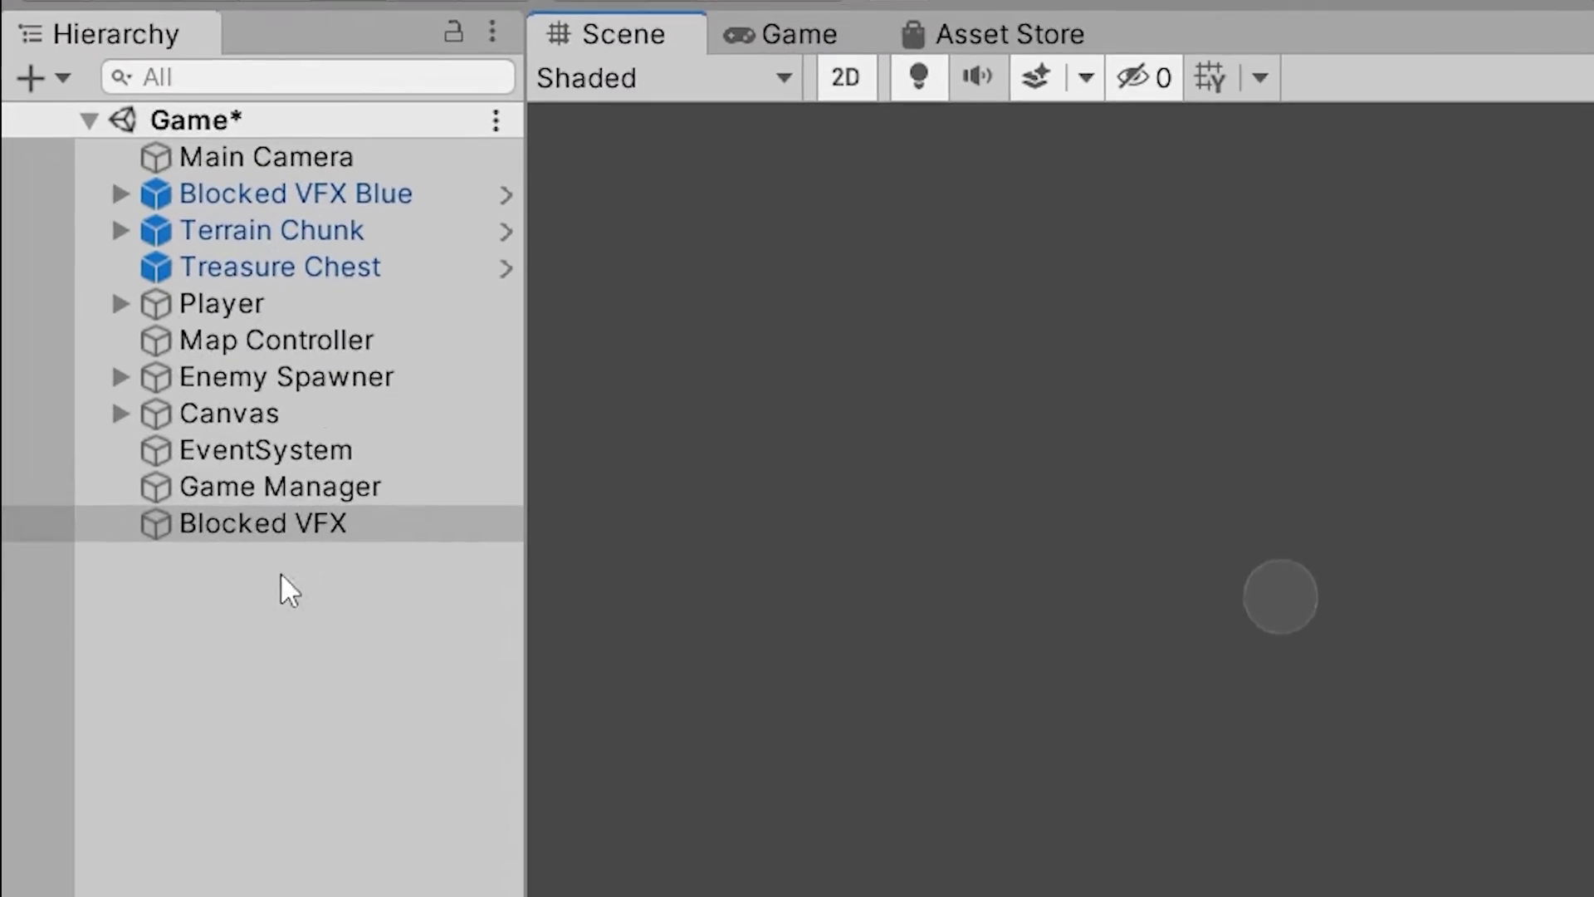
# Duplicate Blocked VFX and nest the copy under it as the Shockwave child
pyautogui.click(187, 524)
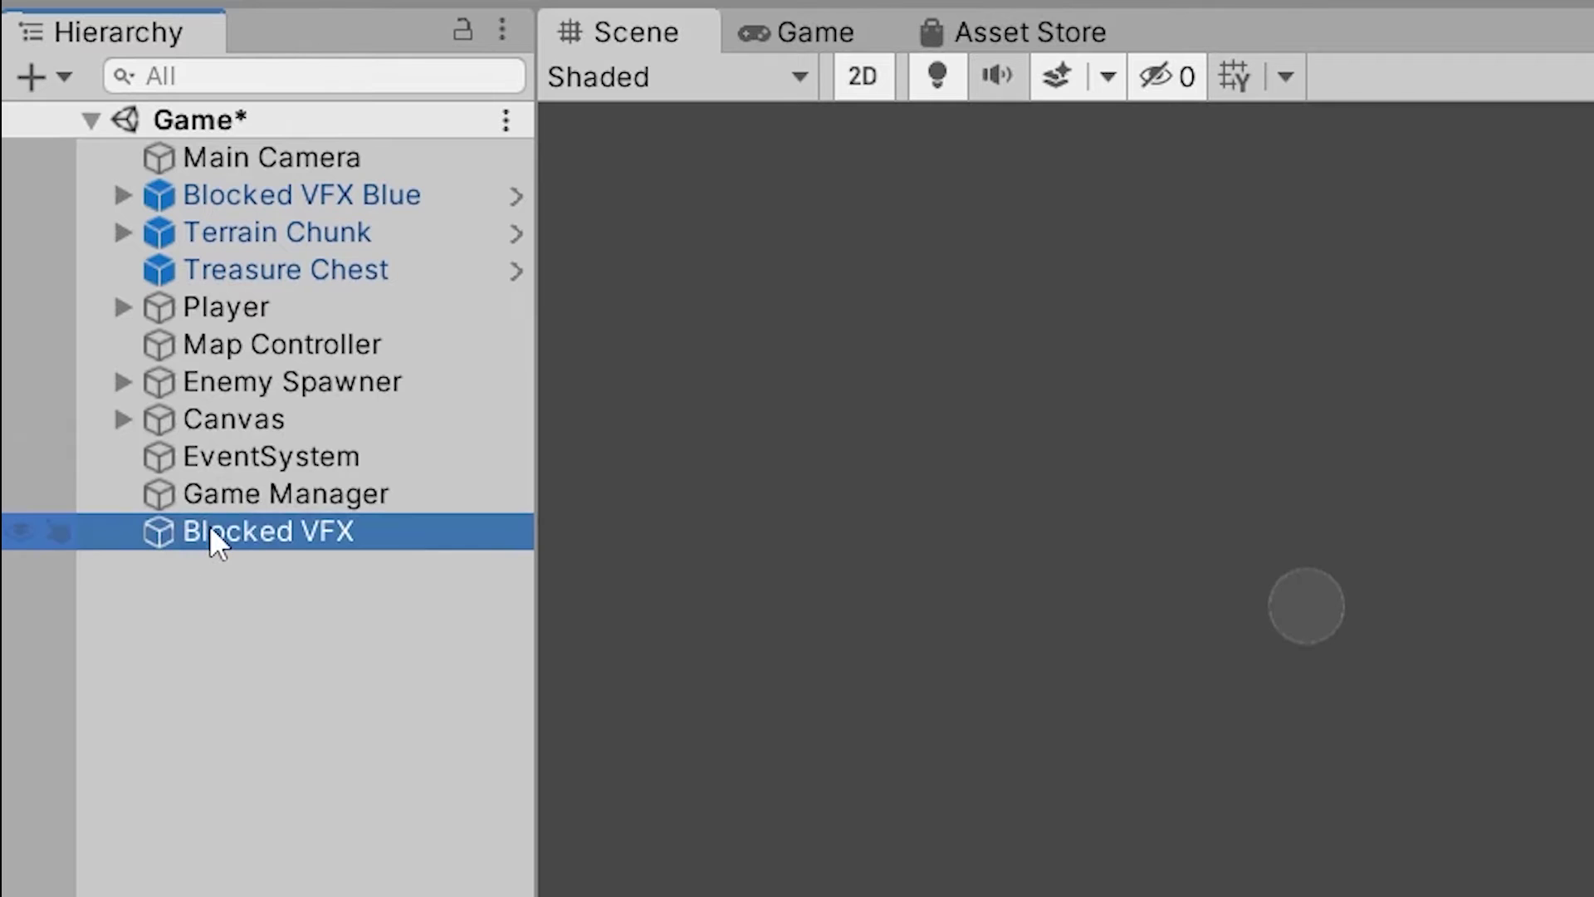
pyautogui.hotkey('ctrl', 'd')
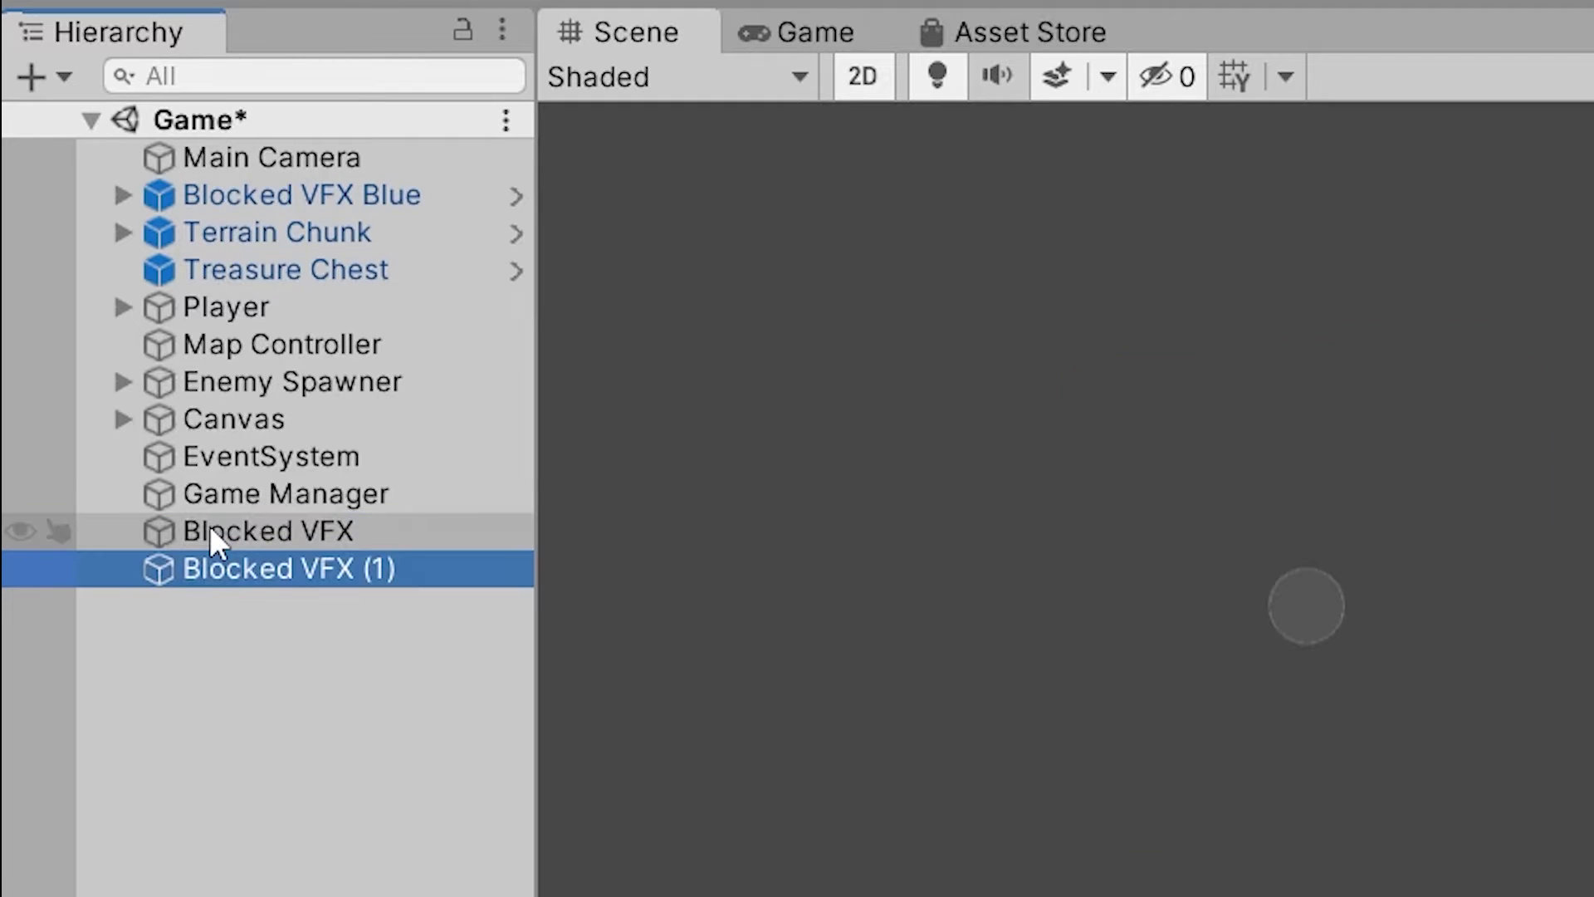
pyautogui.moveTo(227, 574); pyautogui.dragTo(274, 528)
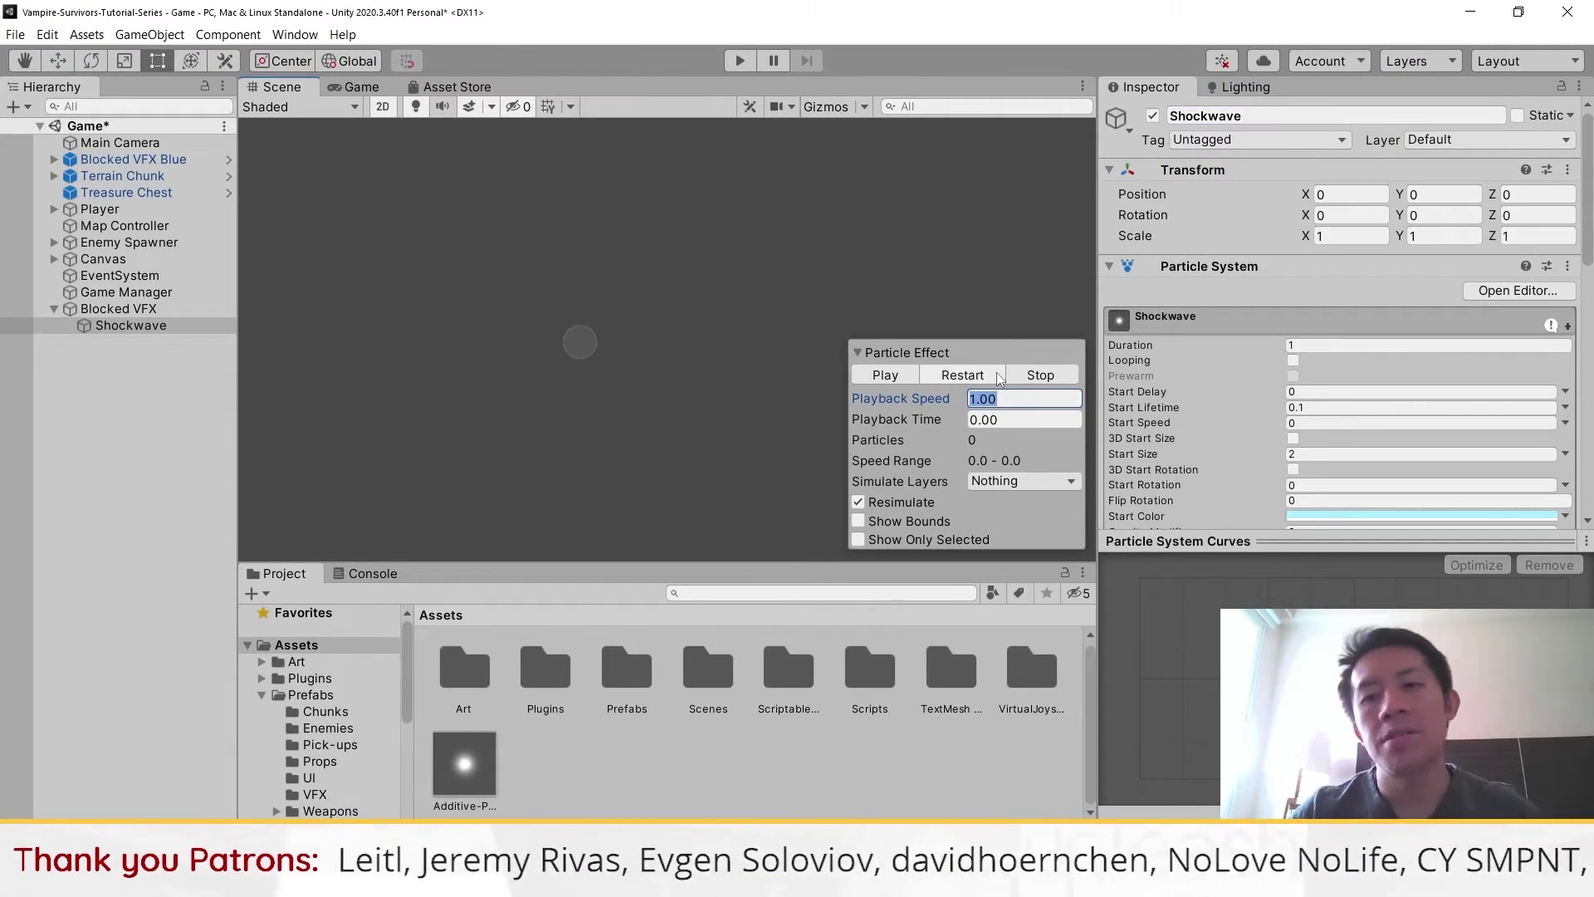
pyautogui.scroll(-5, 1350, 276)
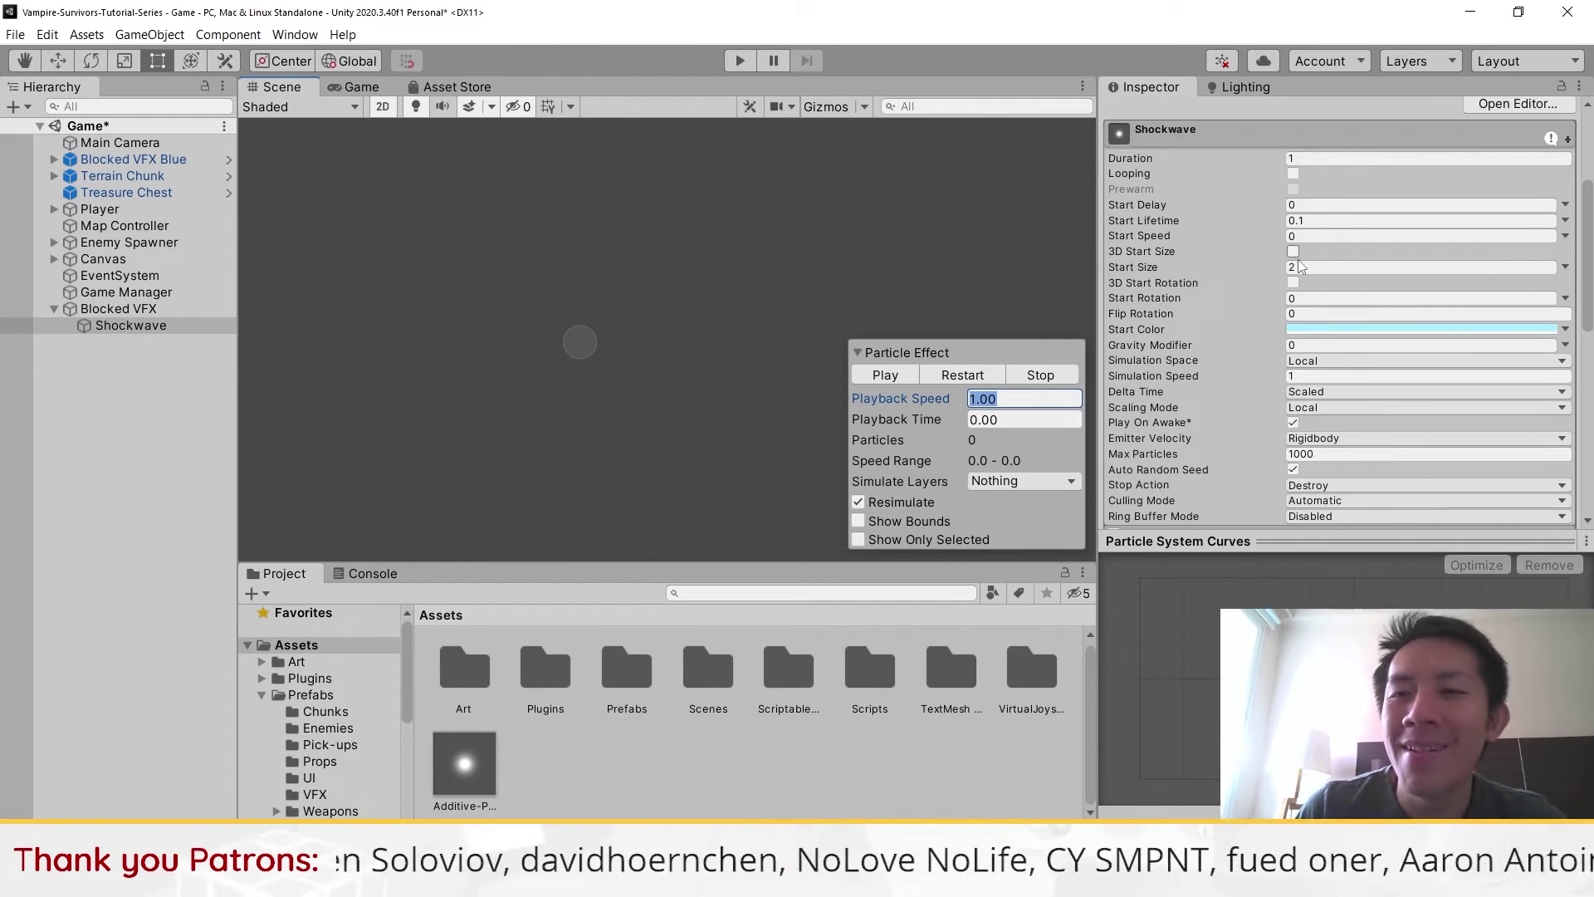
# Set the Shockwave start size to 2.5 and replay the effect
pyautogui.click(965, 378)
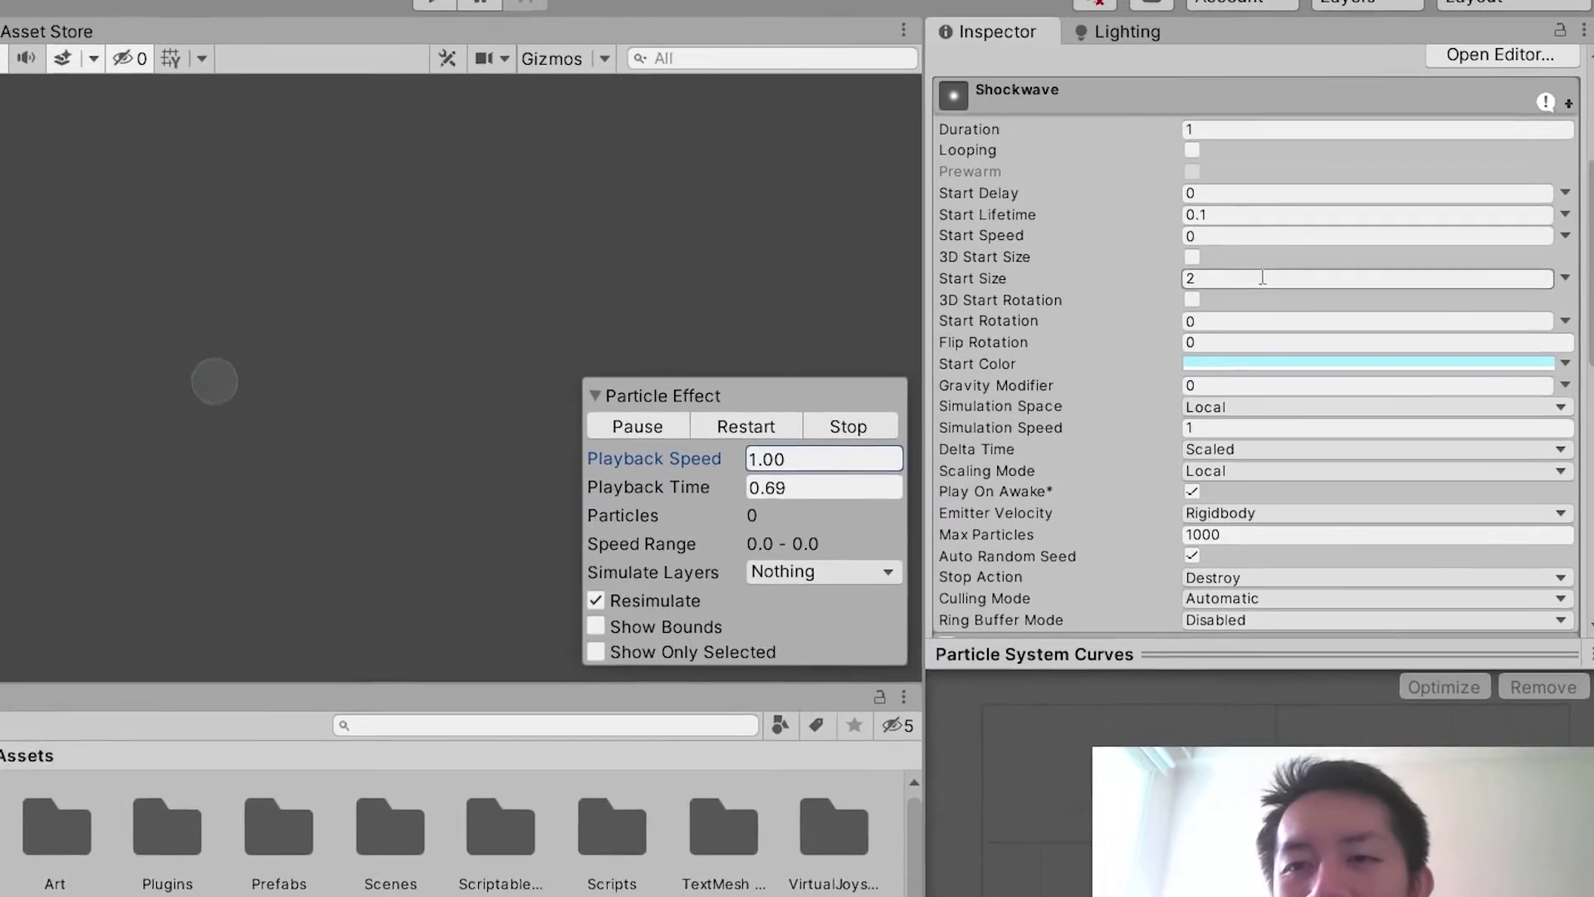
pyautogui.click(1188, 270)
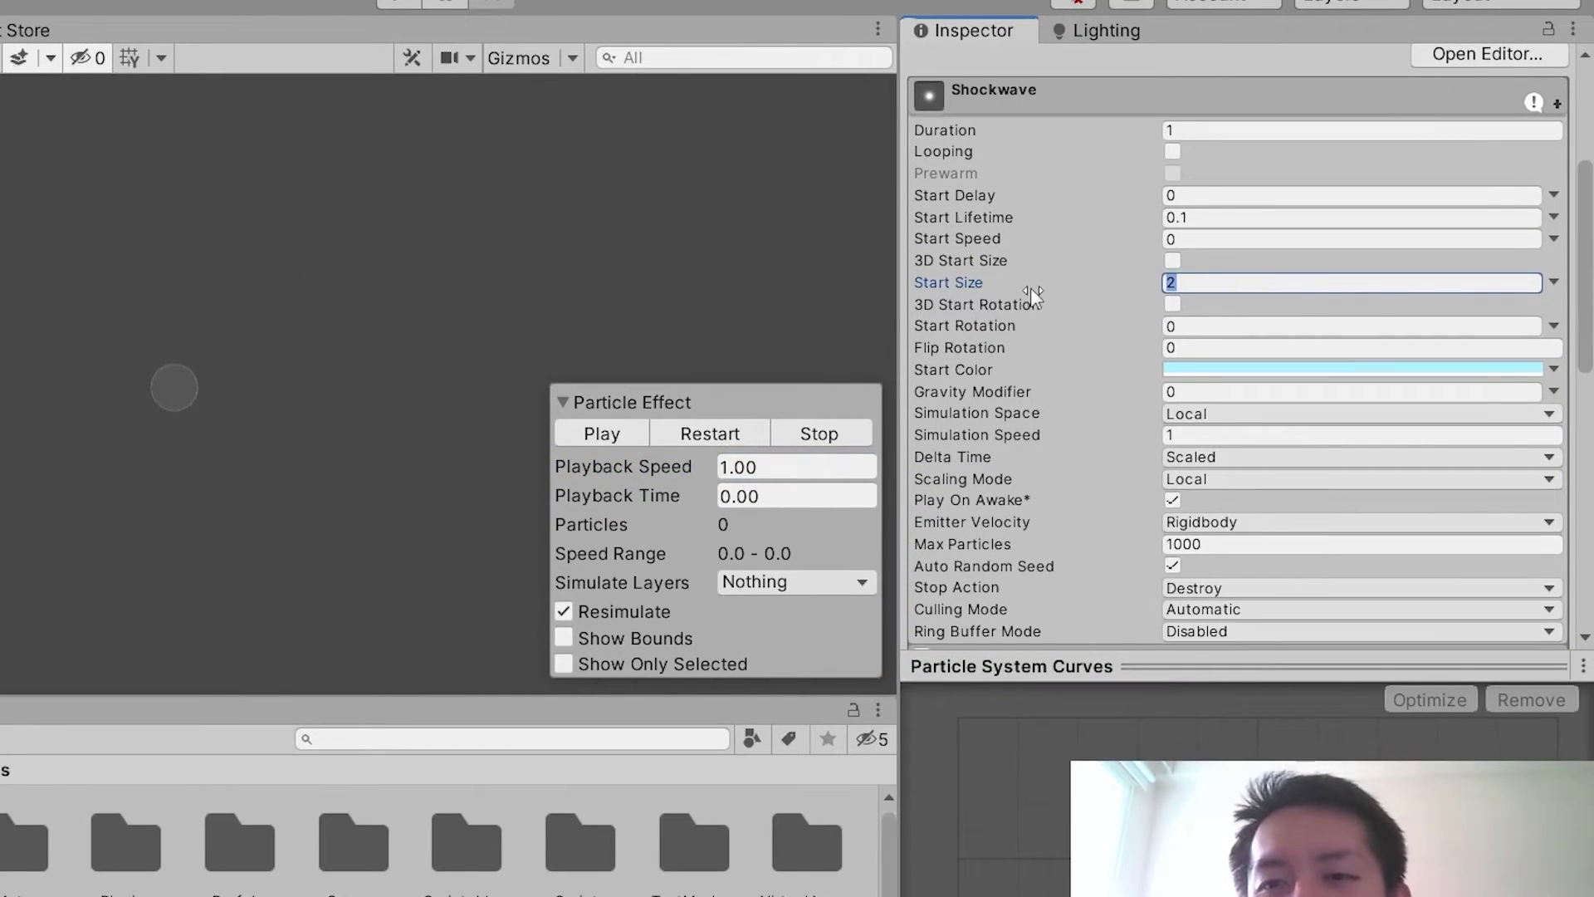
pyautogui.write('2.5')
pyautogui.click(719, 434)
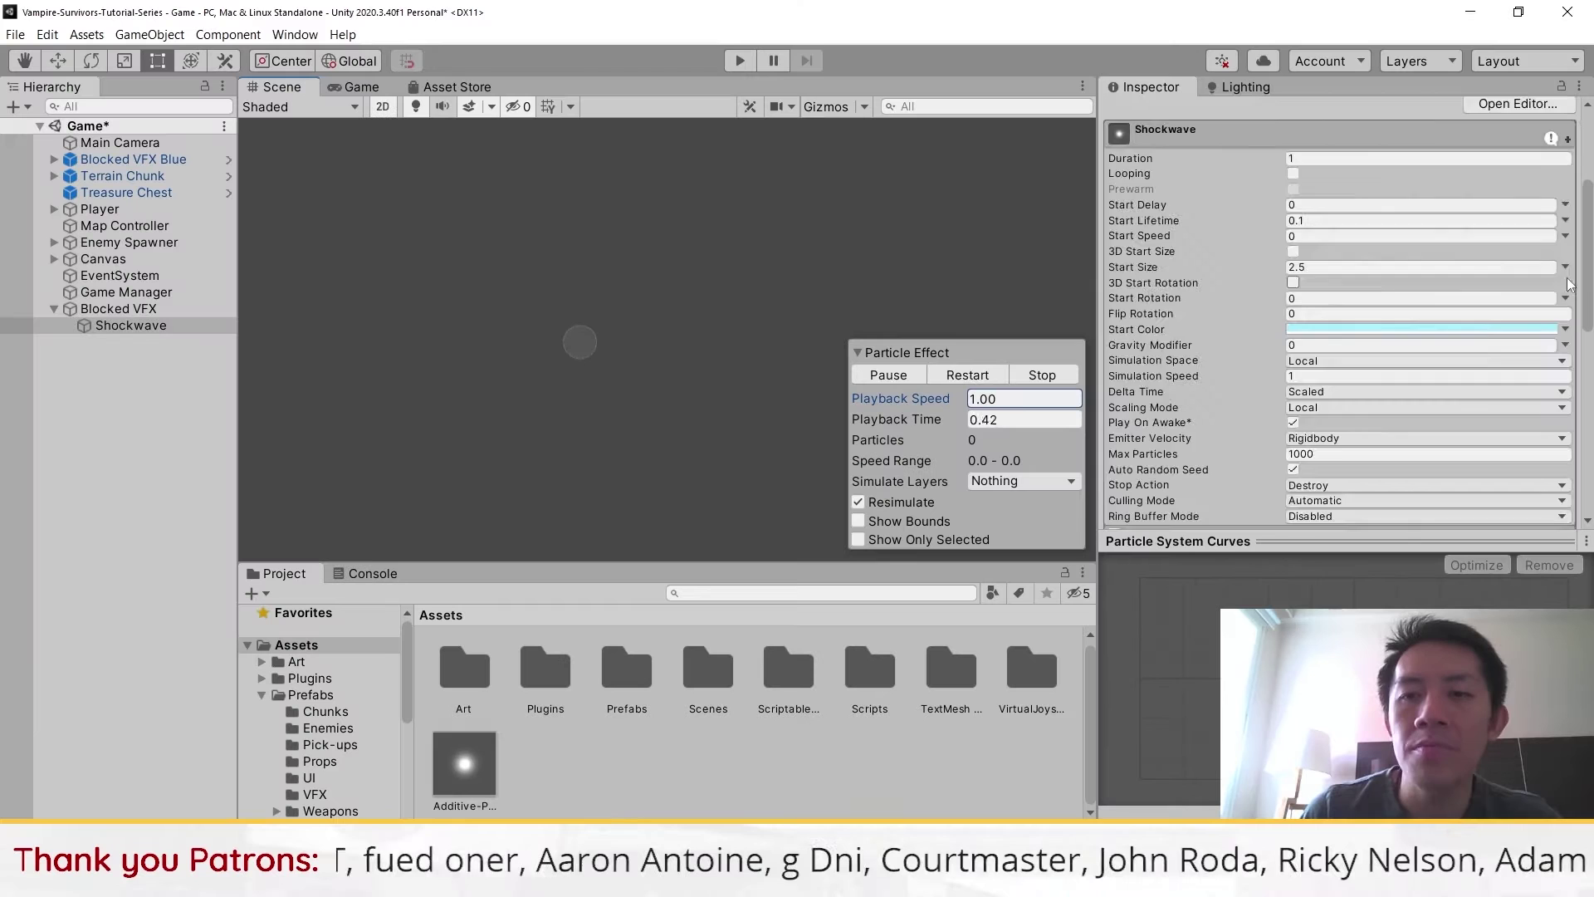
# Open the Garlic Aura image from the Assets/Art/VFX folder
pyautogui.scroll(-10, 1530, 297)
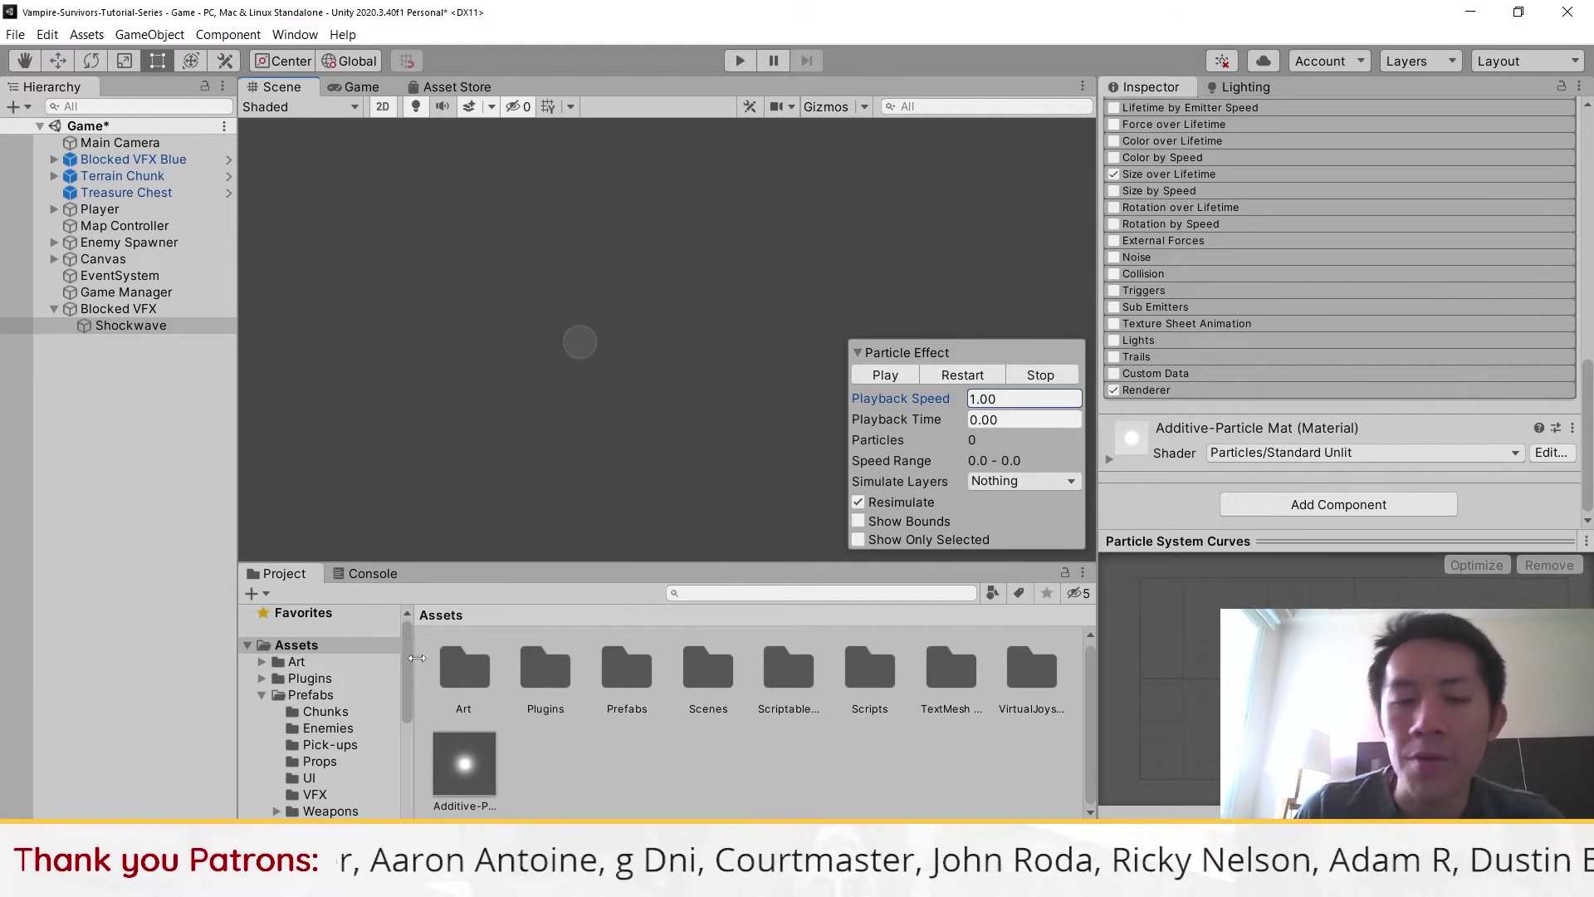
pyautogui.doubleClick(475, 676)
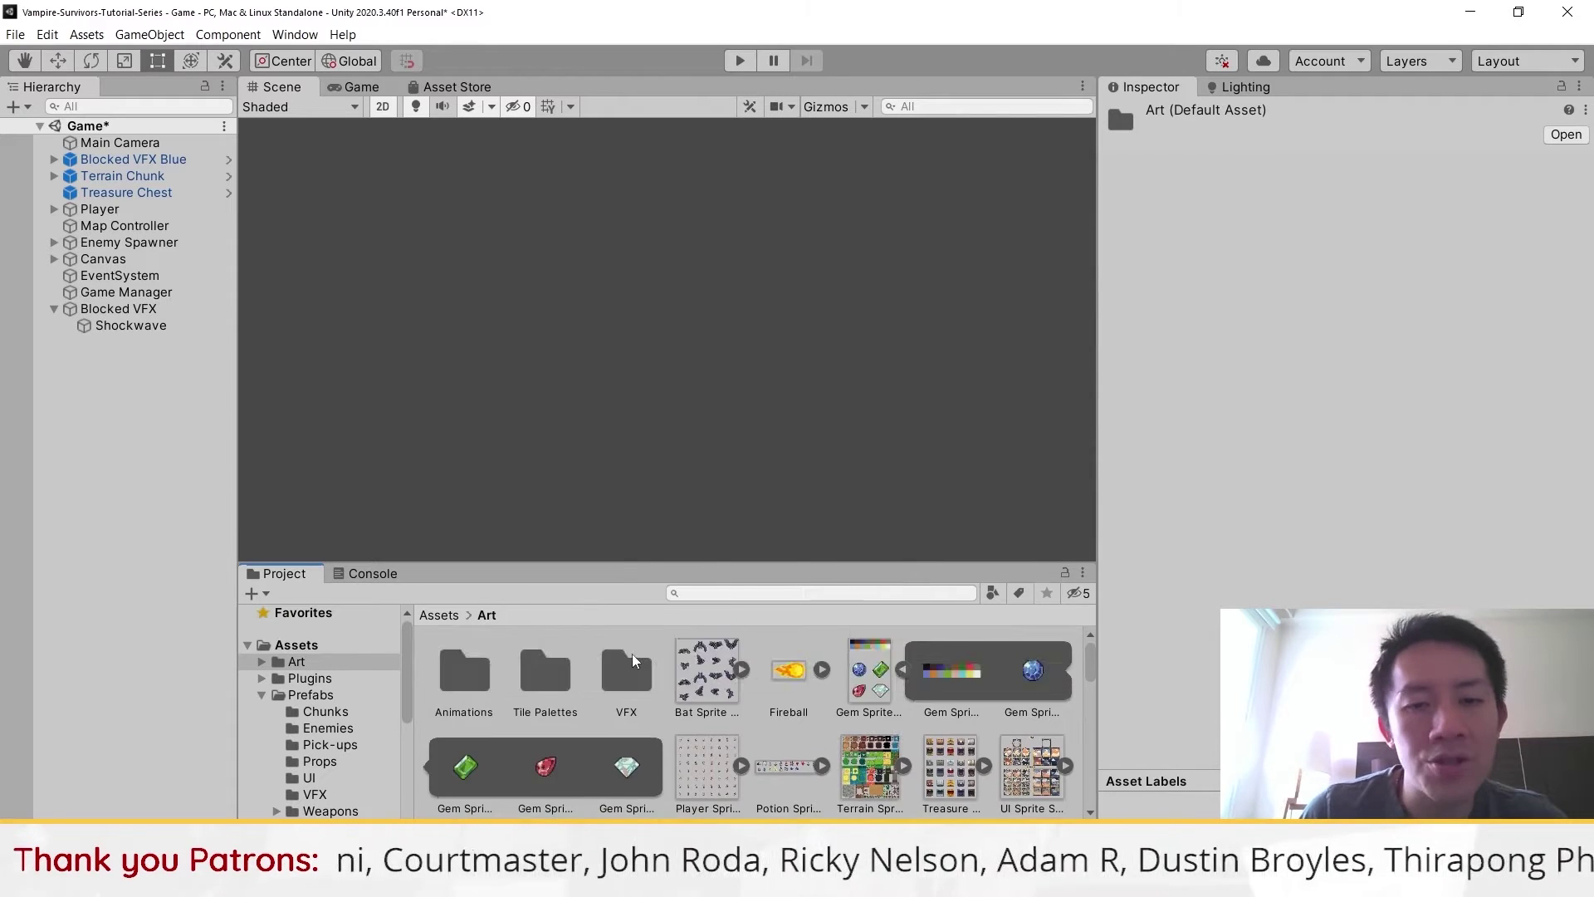
pyautogui.doubleClick(624, 674)
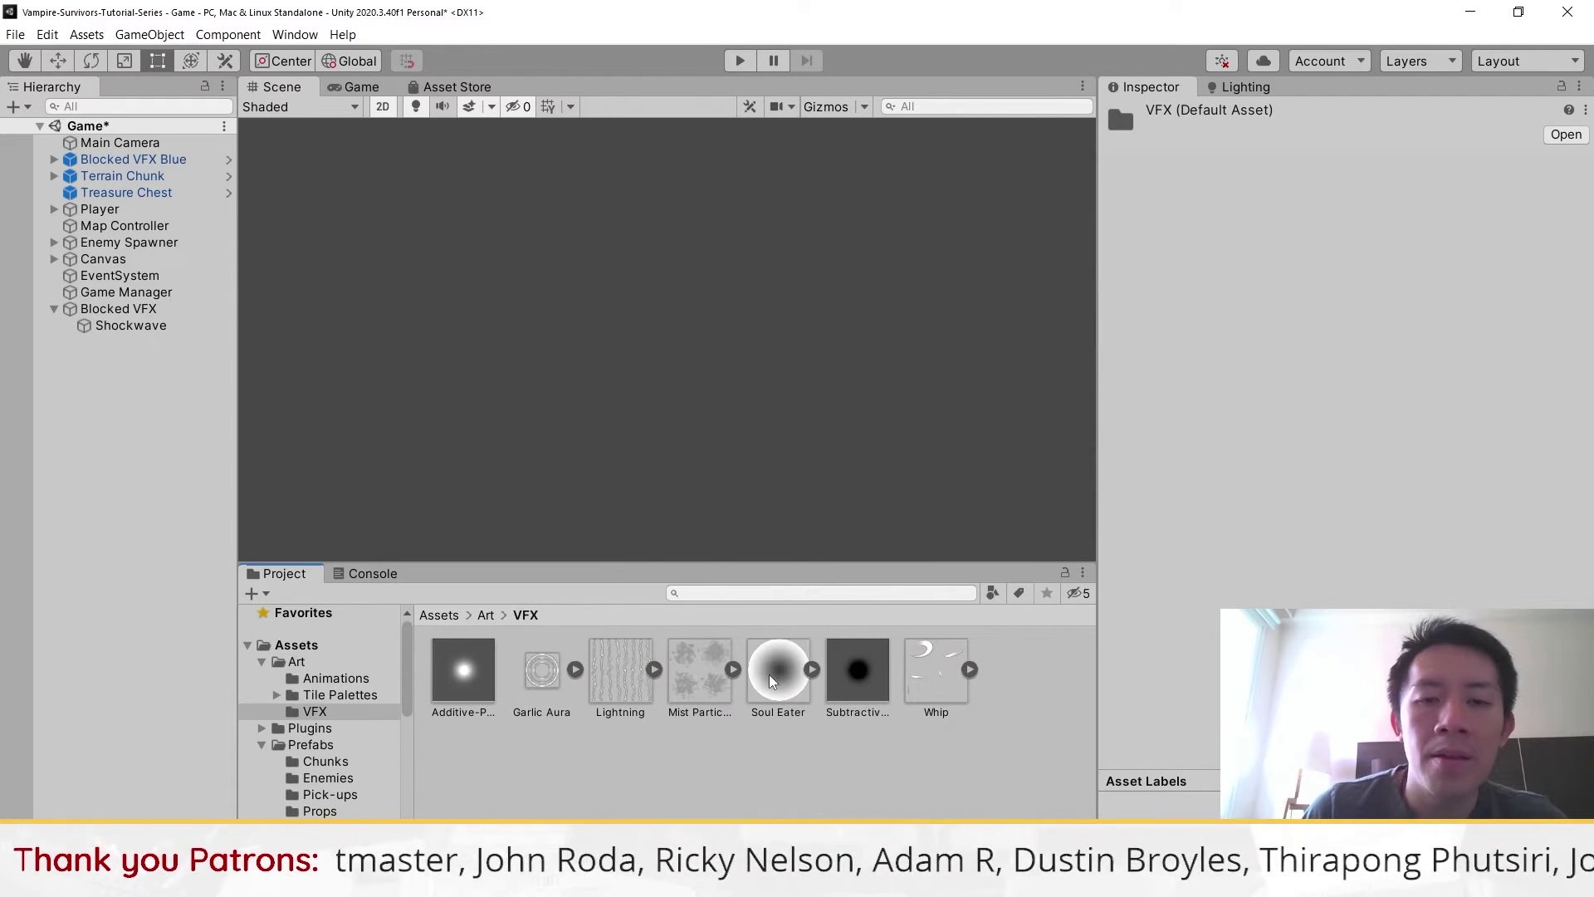
pyautogui.doubleClick(475, 654)
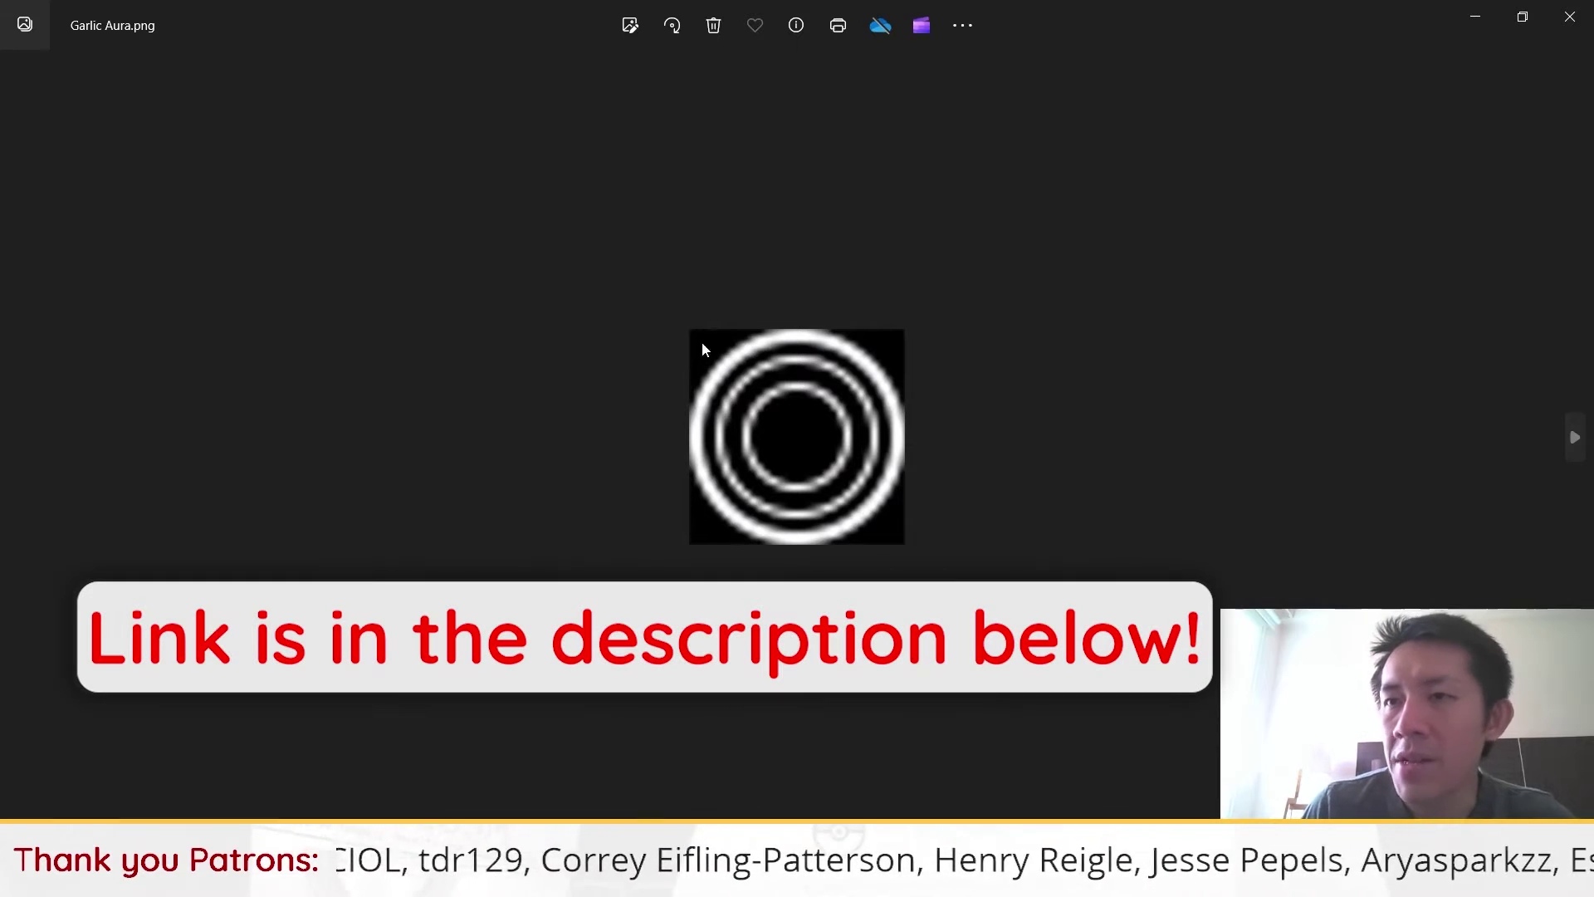
# Close the Photos window showing the Garlic Aura ring image
pyautogui.click(1586, 30)
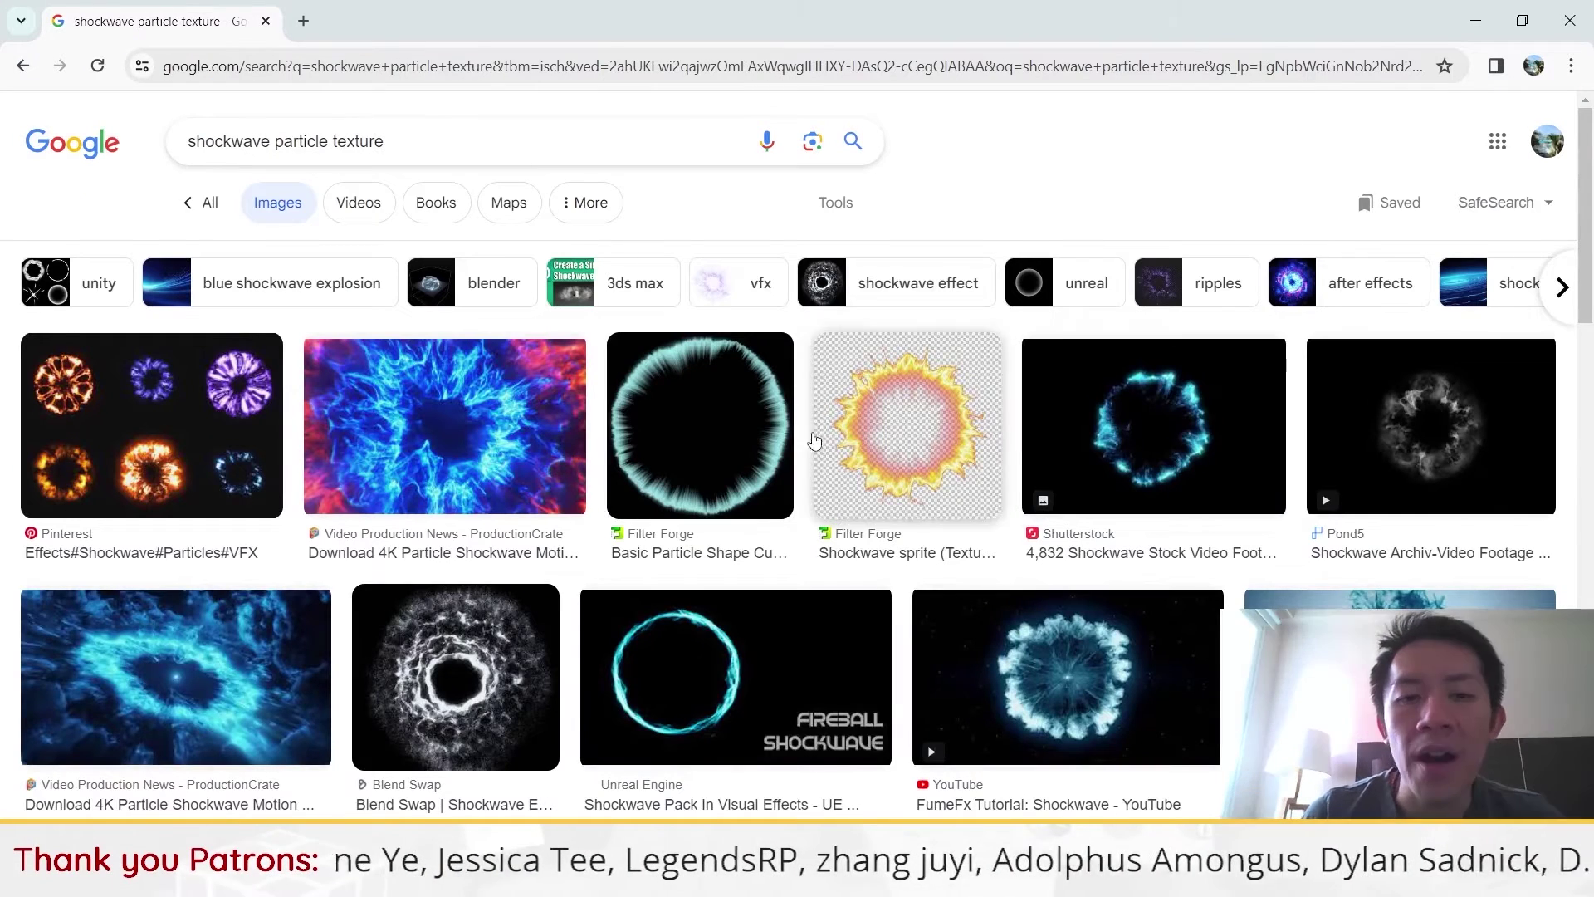
# Browse the shockwave particle texture results and preview the Filter Forge Basic Particle Shape Curve texture
pyautogui.scroll(-2, 694, 444)
pyautogui.scroll(-2, 694, 444)
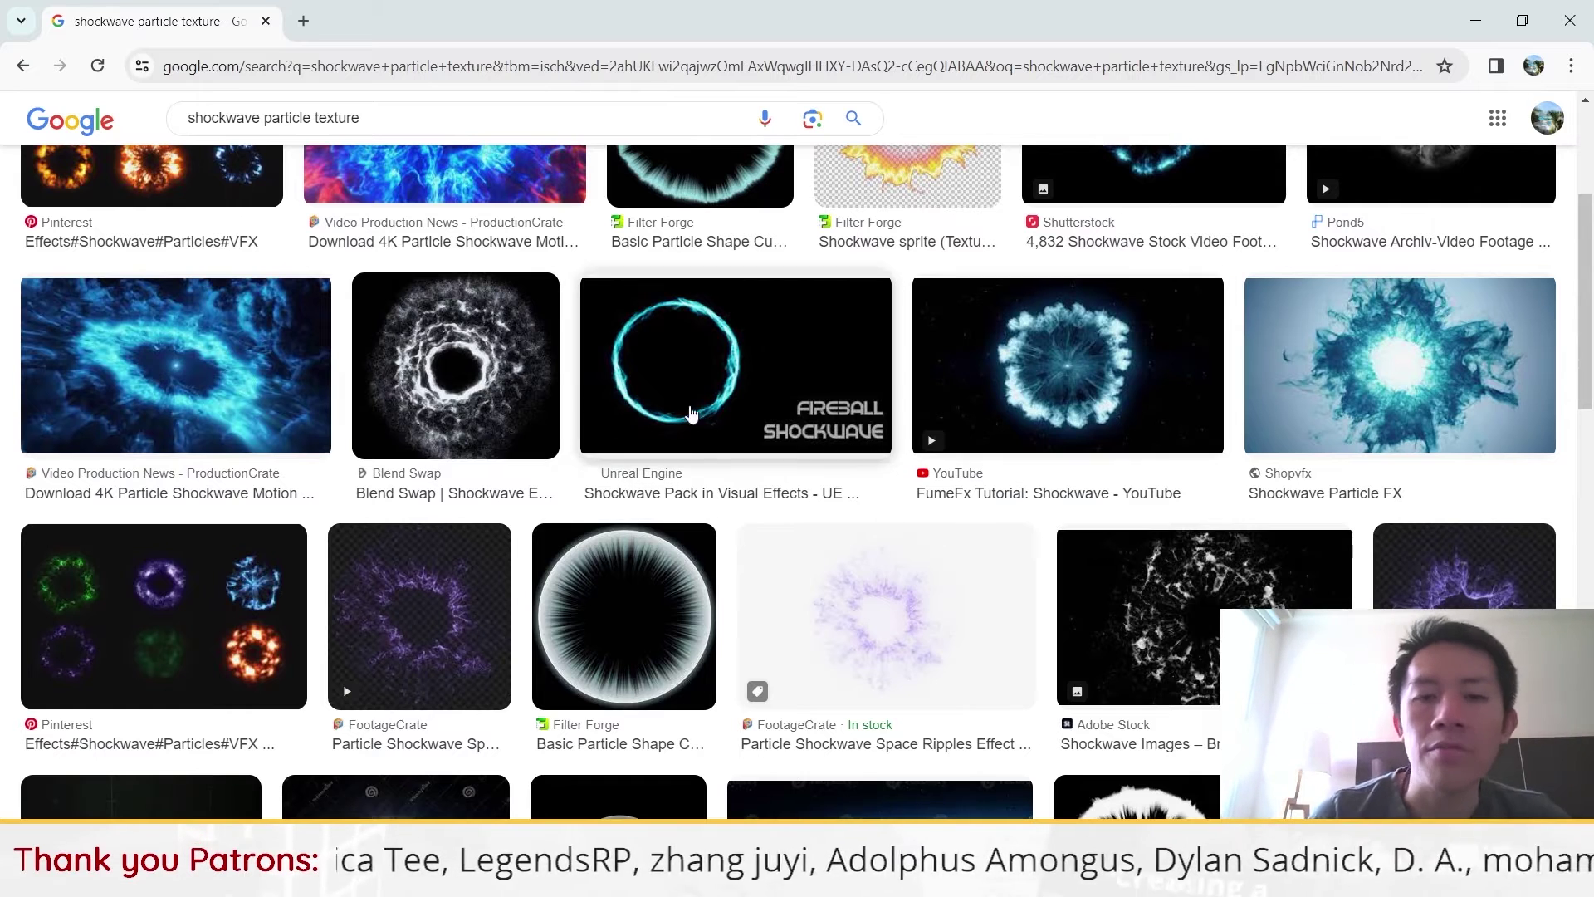
pyautogui.scroll(-1, 582, 565)
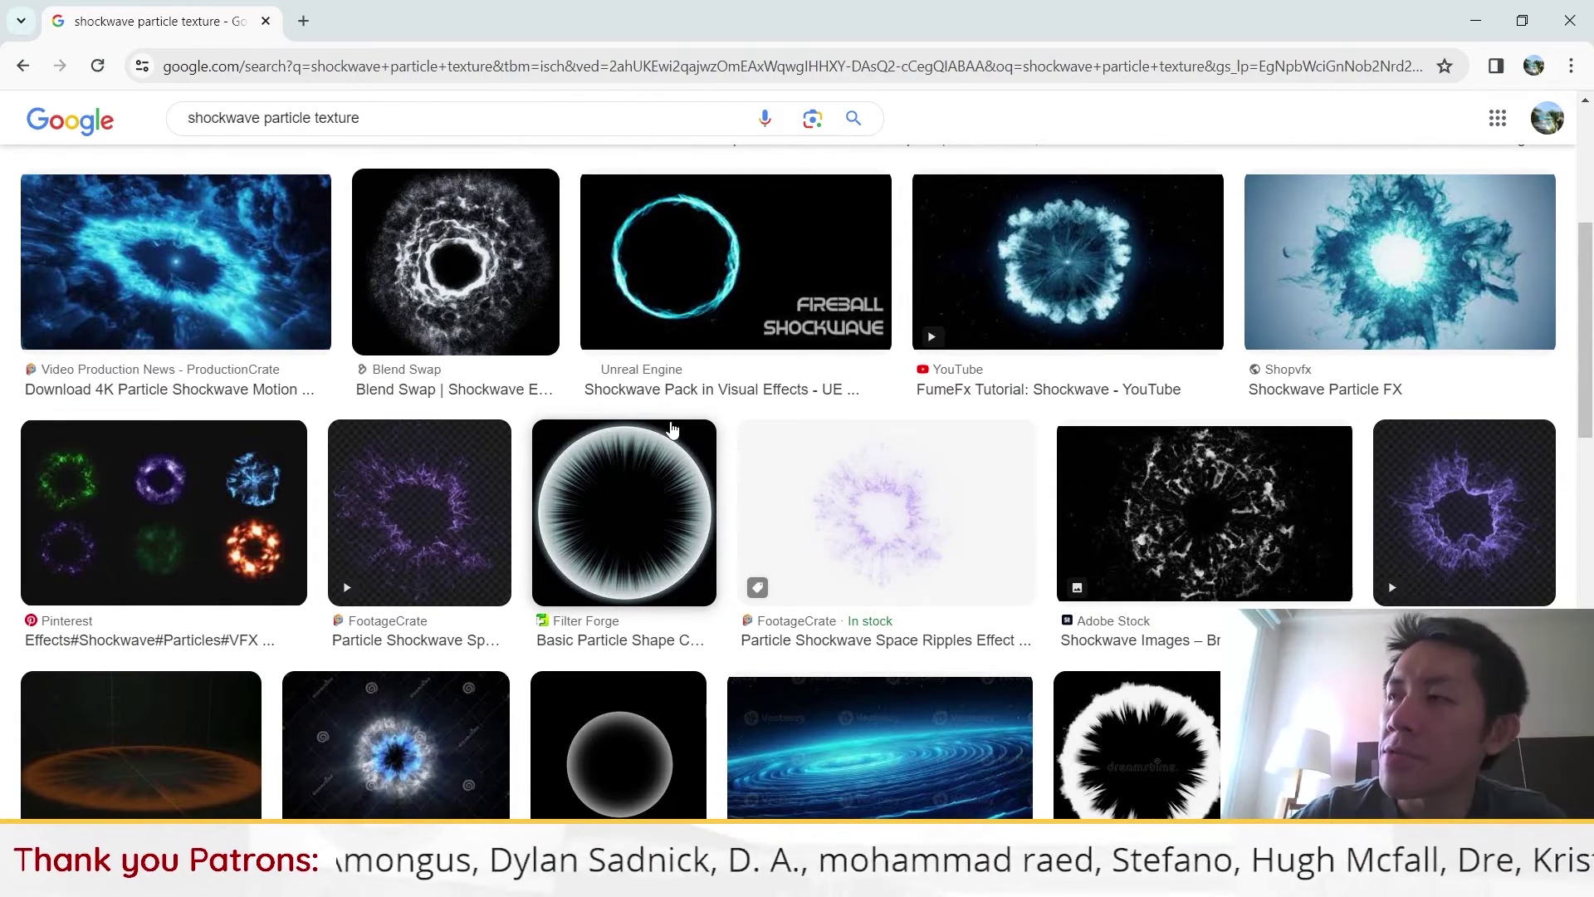
pyautogui.click(673, 433)
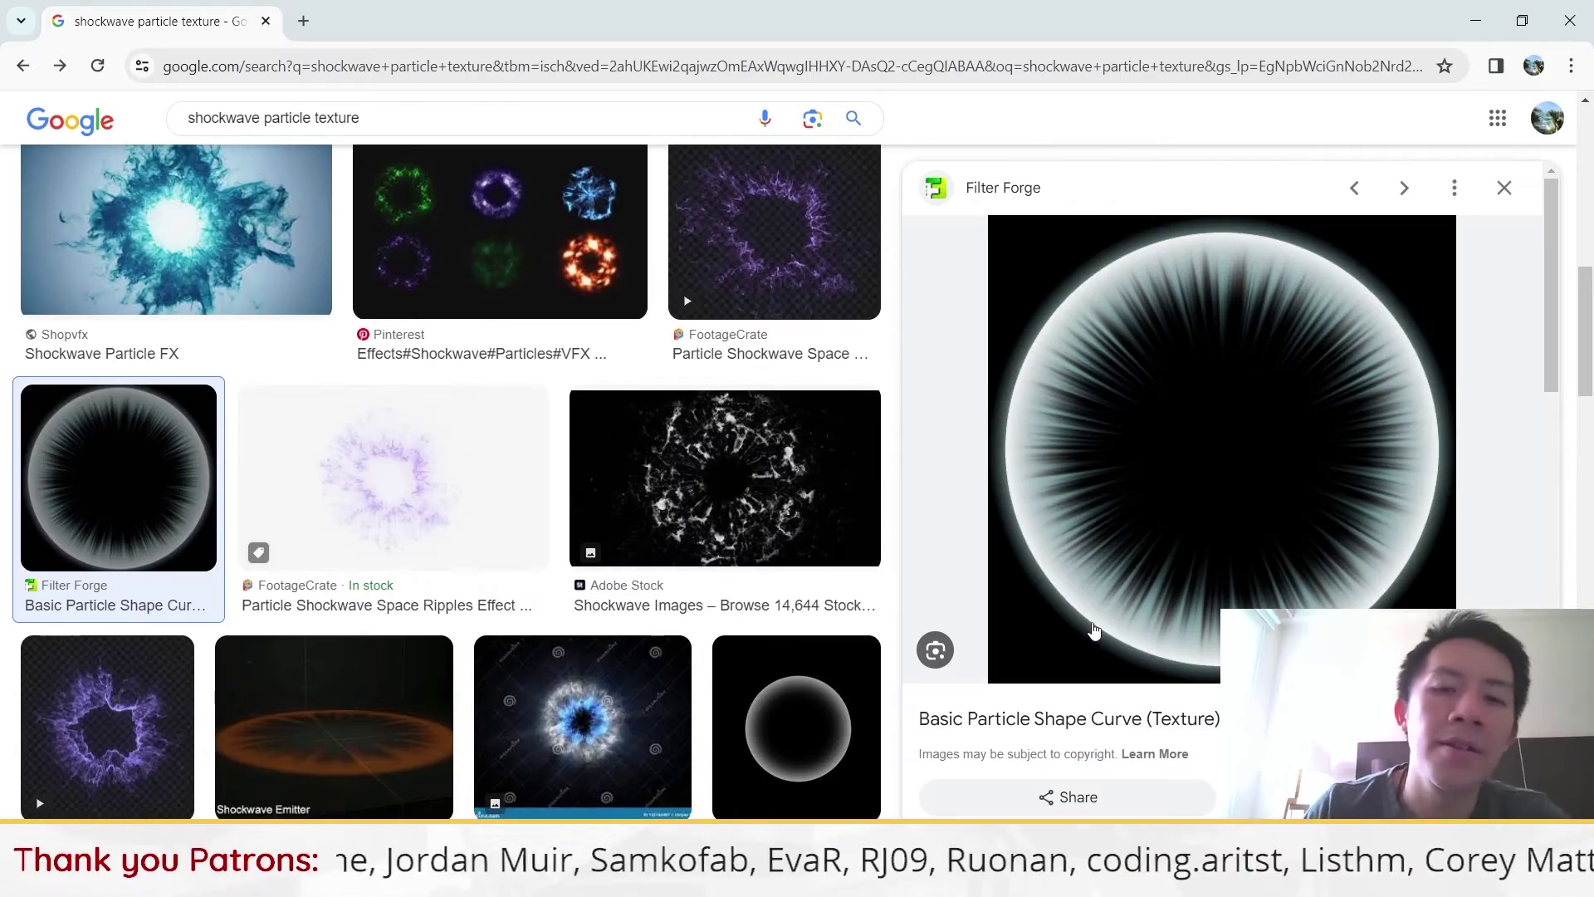
# Return to Unity and select the Shockwave child object
pyautogui.scroll(-3, 975, 485)
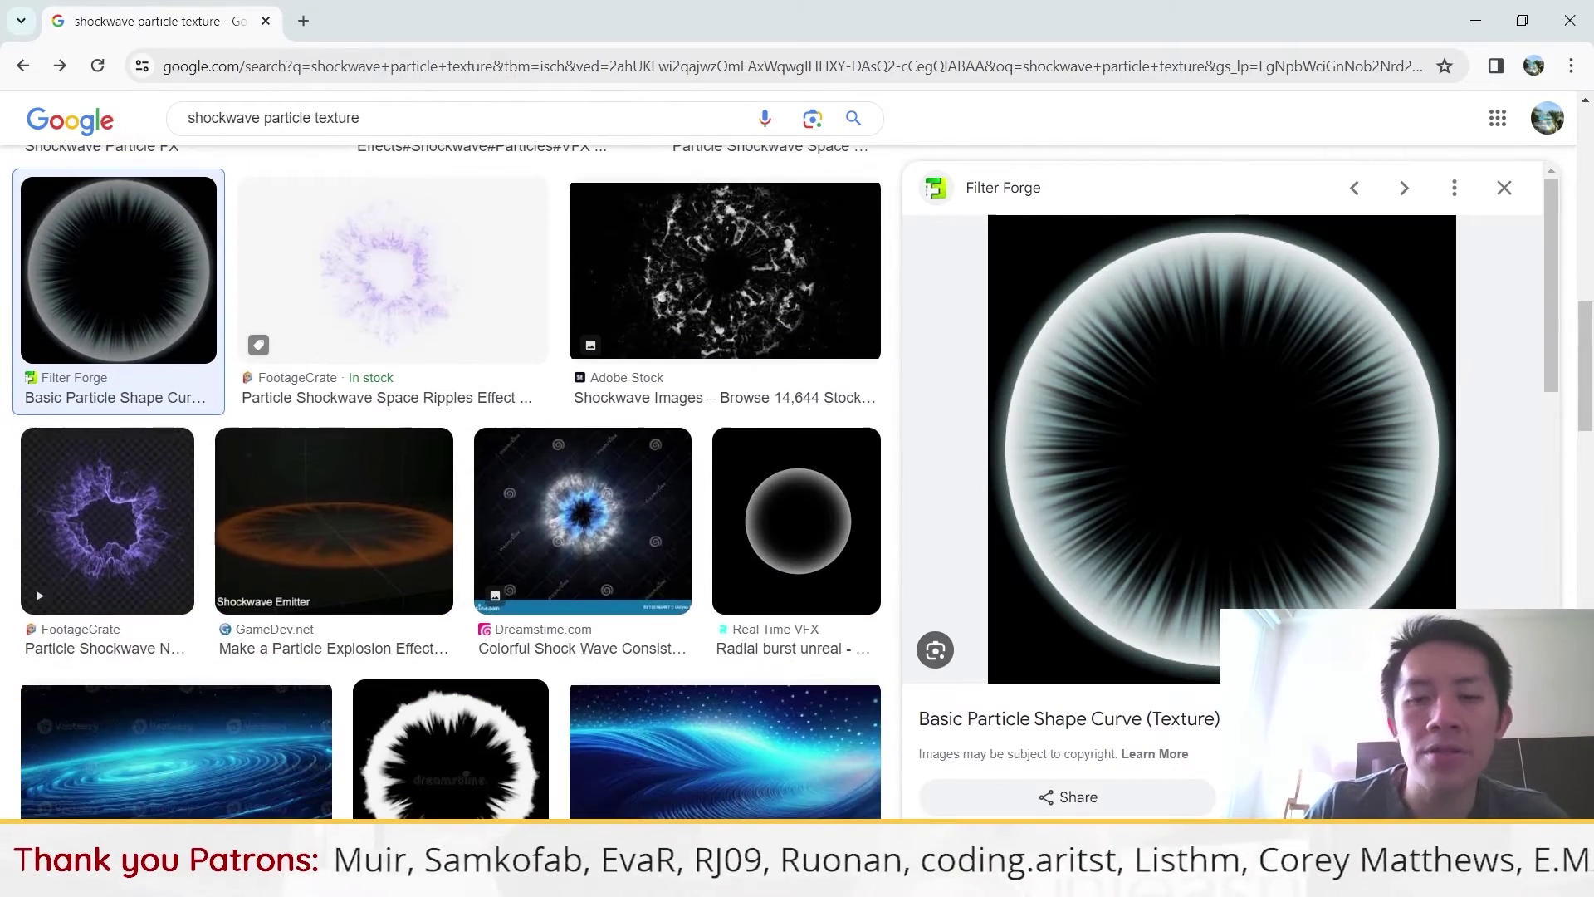
pyautogui.hotkey('alt', 'Tab')
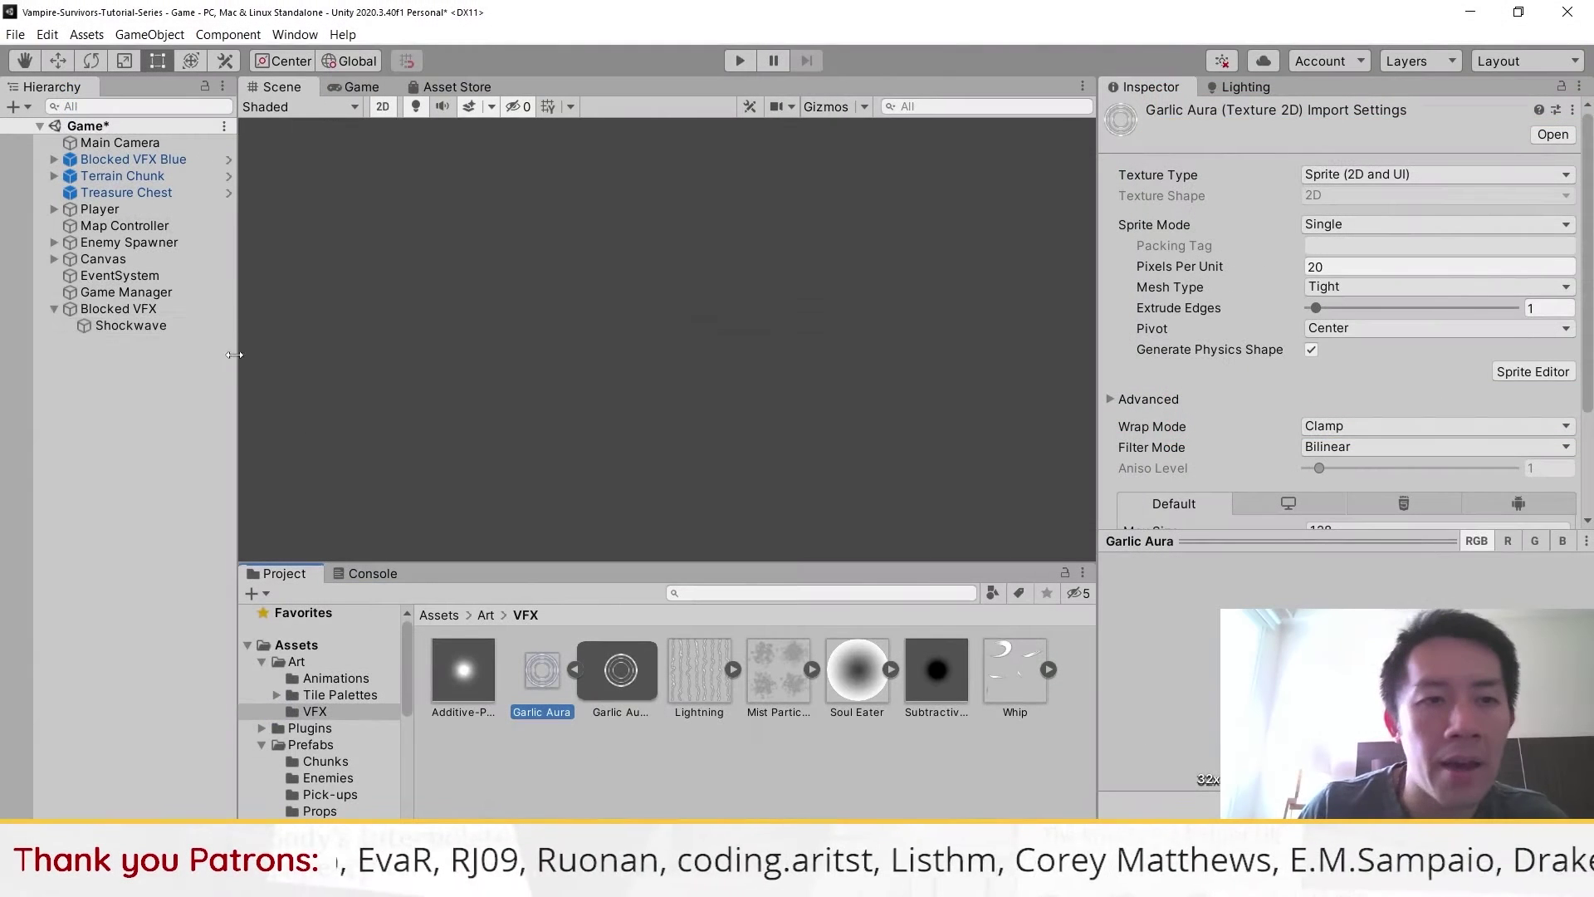
pyautogui.click(131, 325)
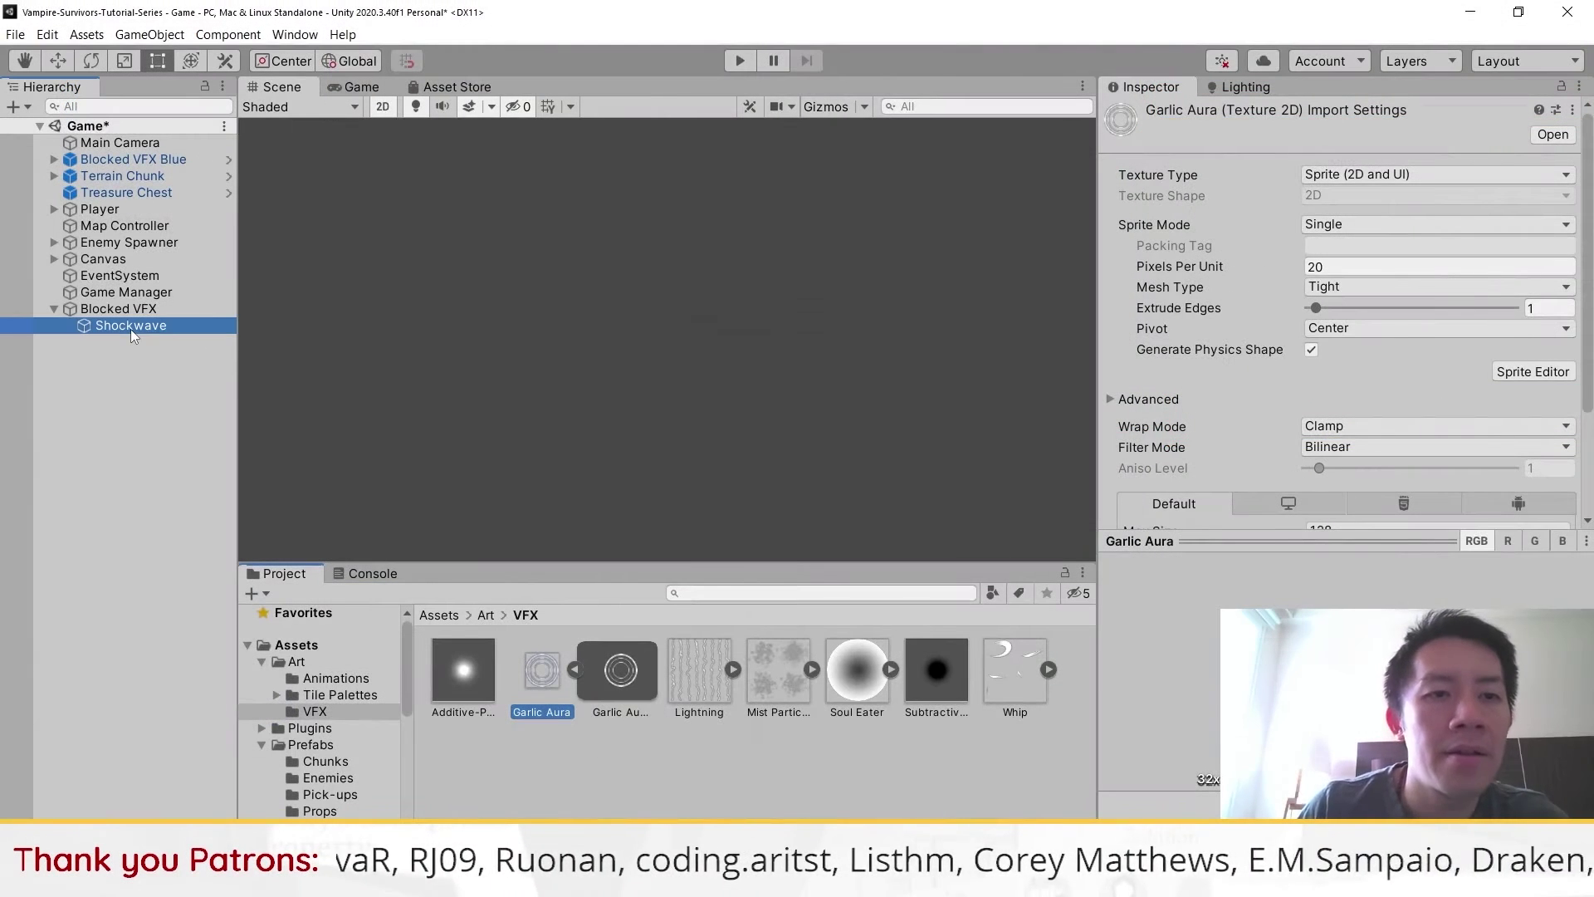
# Enable Texture Sheet Animation in Sprites mode using the Garlic Aura sprite, then replay the rings
pyautogui.click(958, 375)
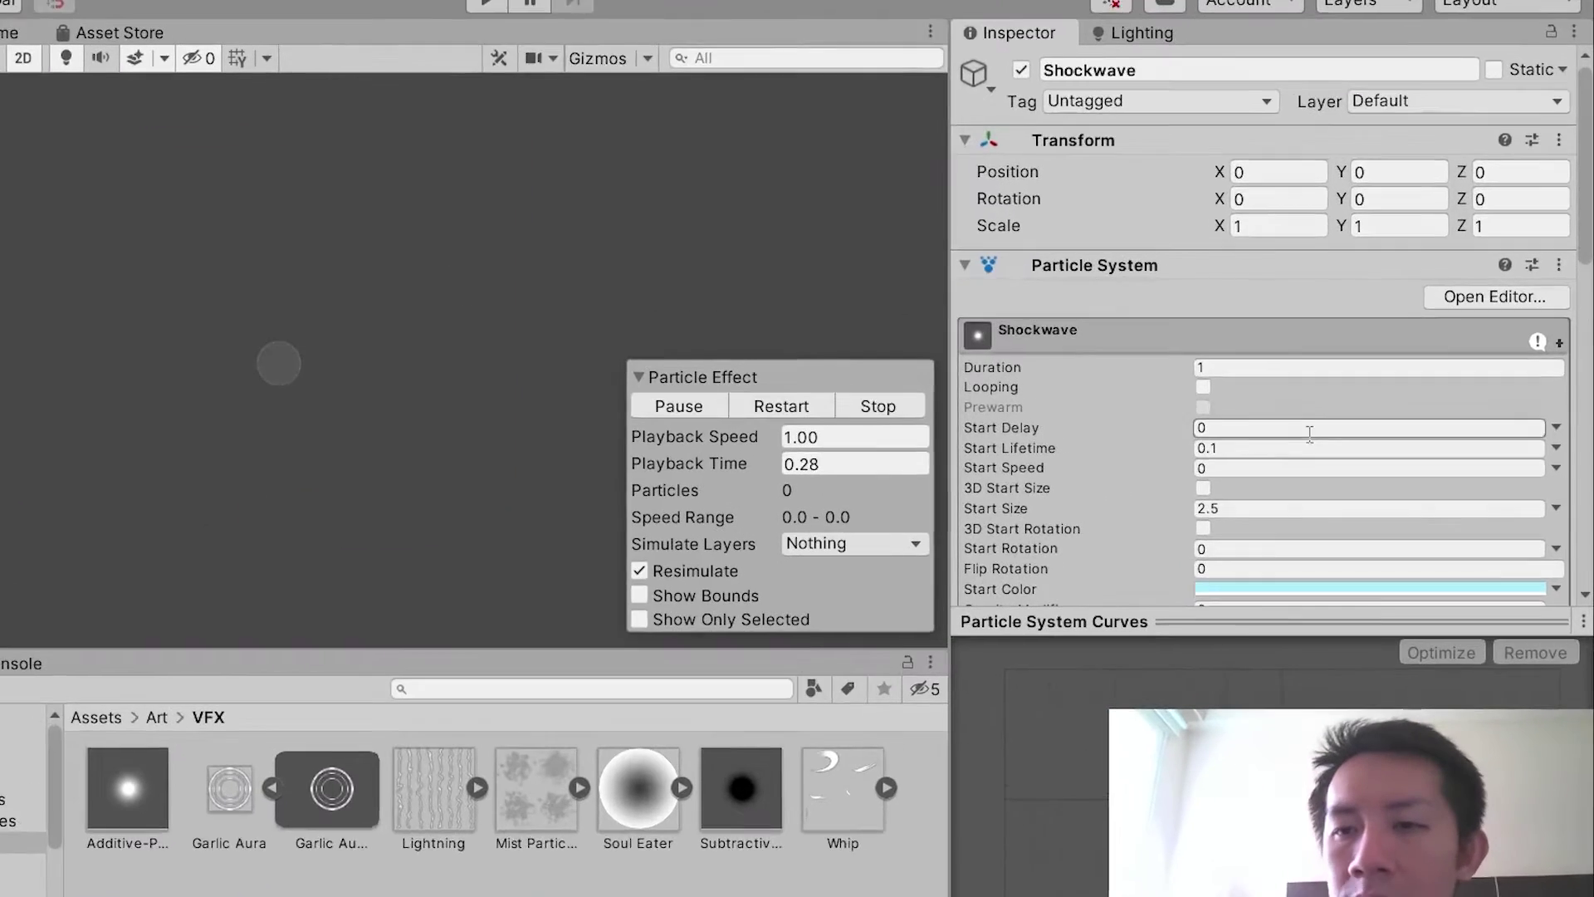
pyautogui.scroll(-10, 1338, 400)
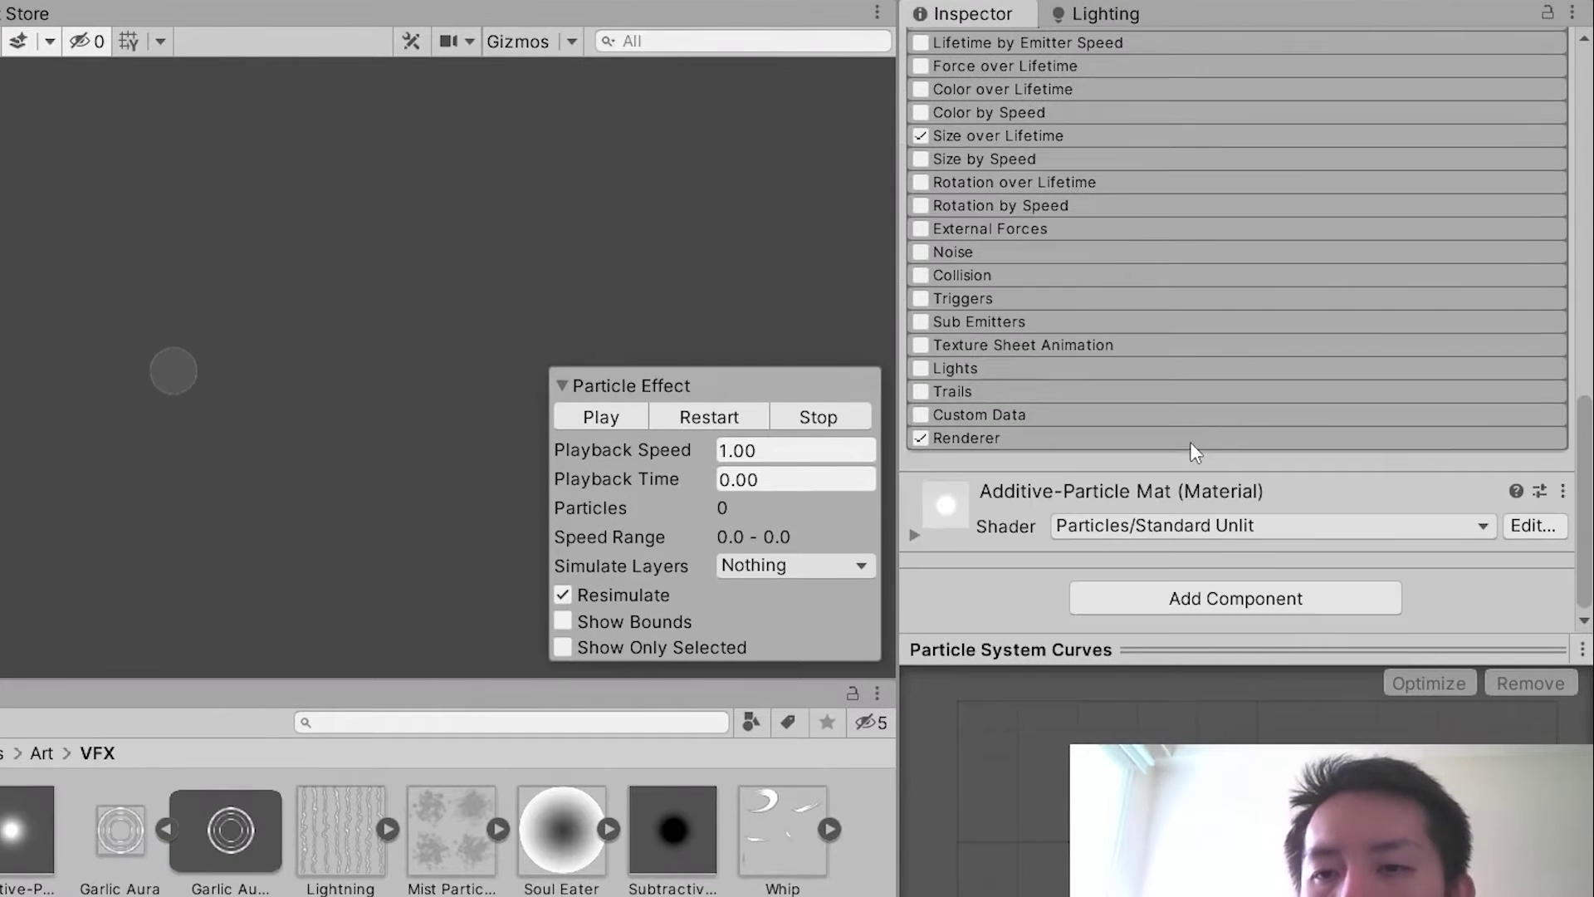
pyautogui.click(1017, 347)
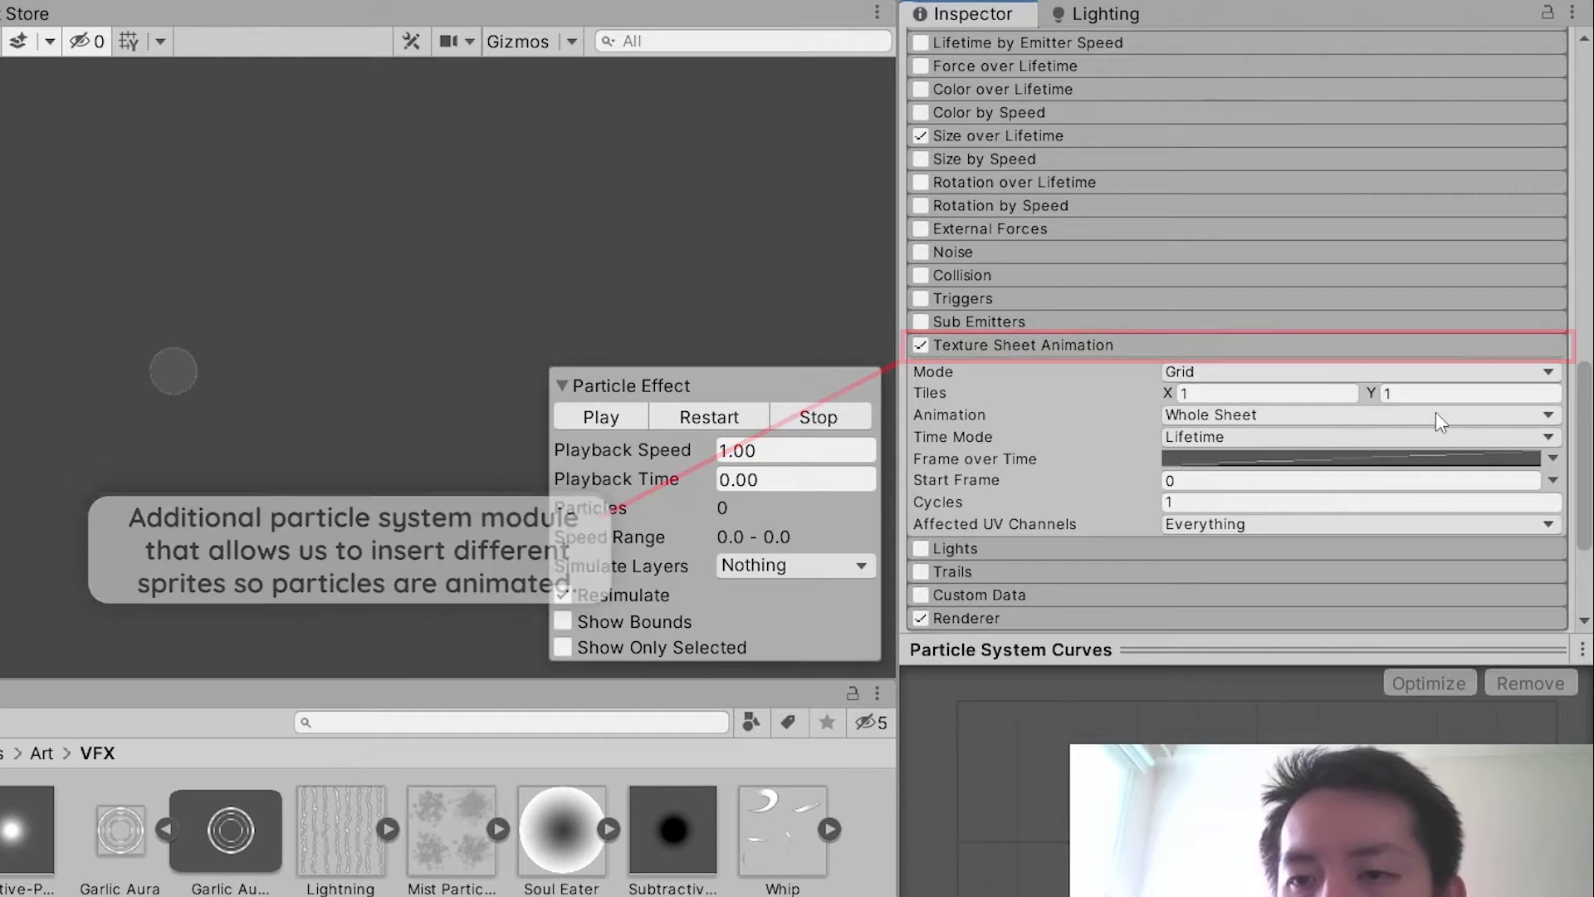
pyautogui.click(1404, 372)
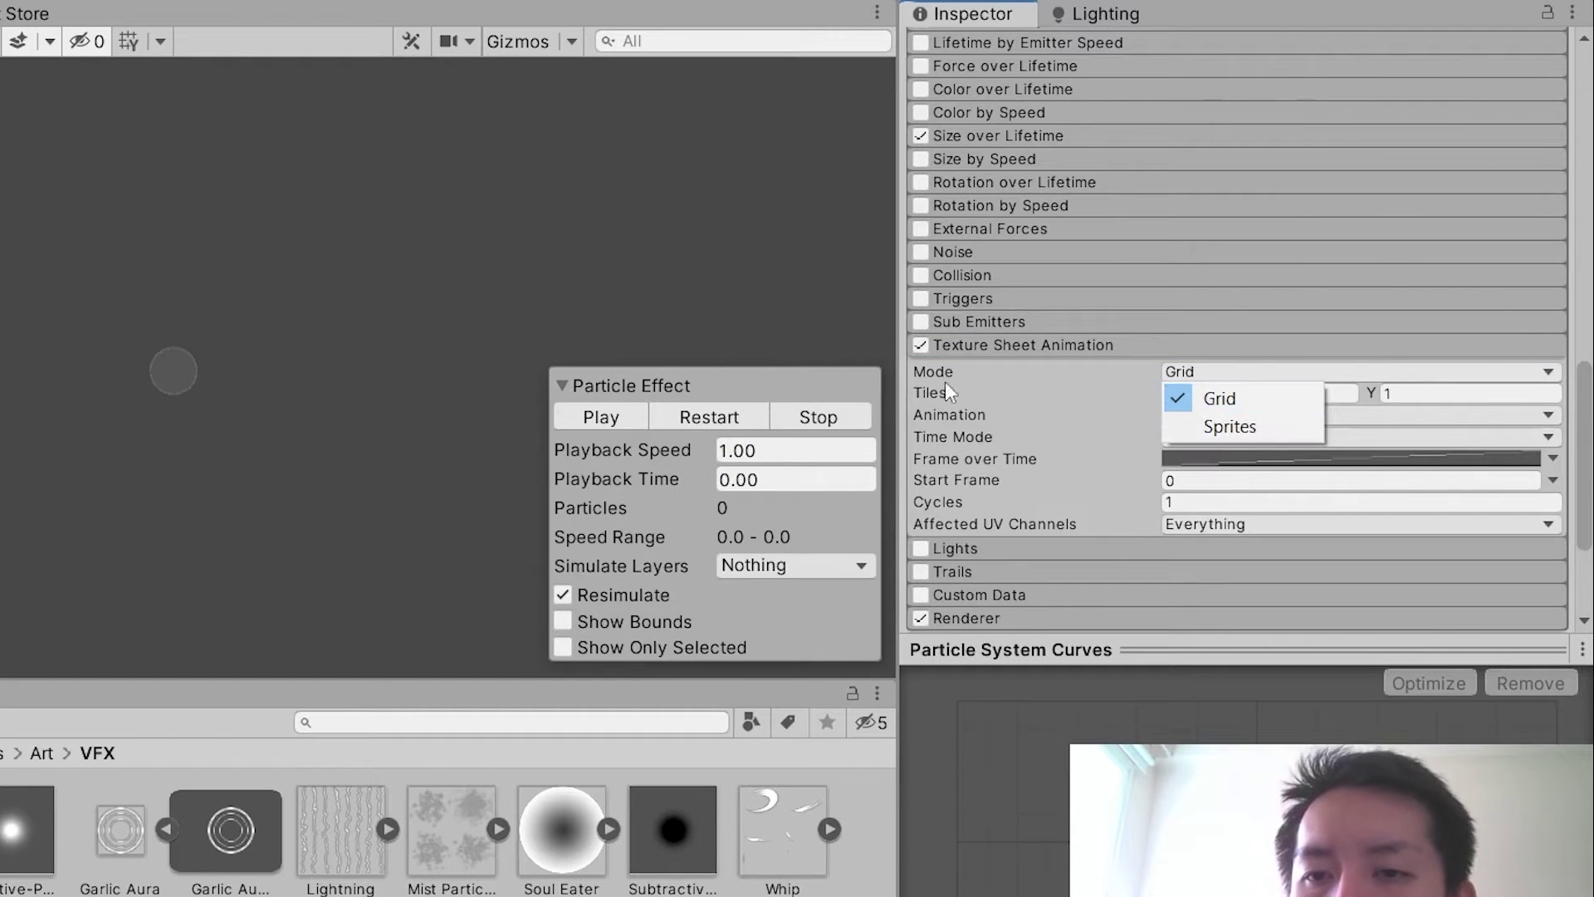
pyautogui.click(1226, 424)
pyautogui.moveTo(241, 845); pyautogui.dragTo(1259, 403)
pyautogui.click(726, 416)
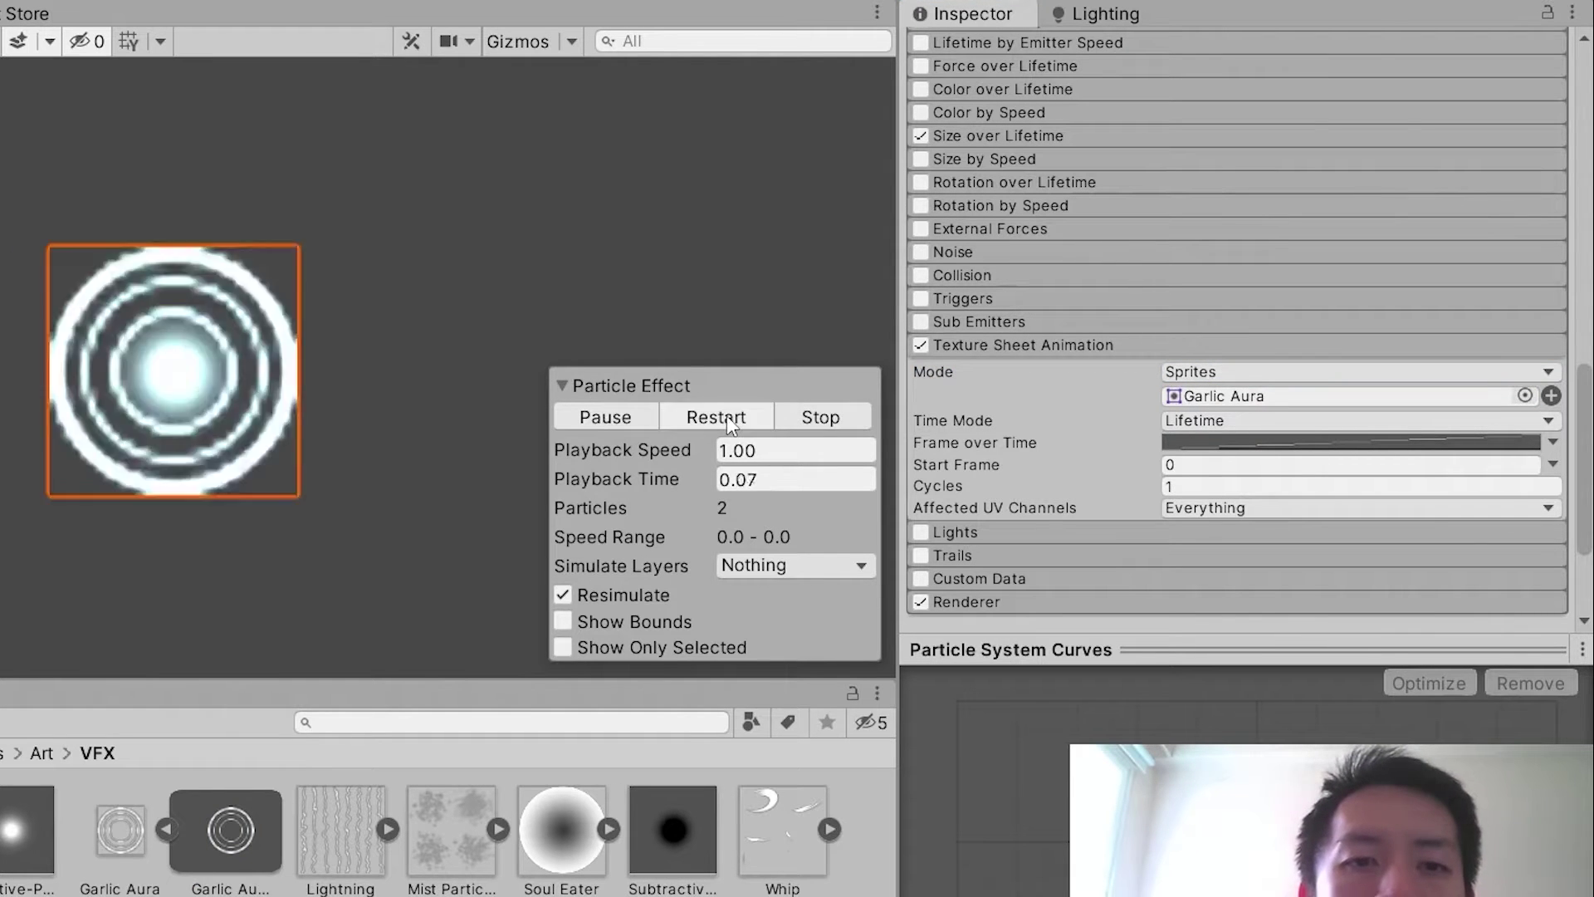
# Set the Emission burst count to 1 and replay the shockwave preview
pyautogui.scroll(5, 1334, 347)
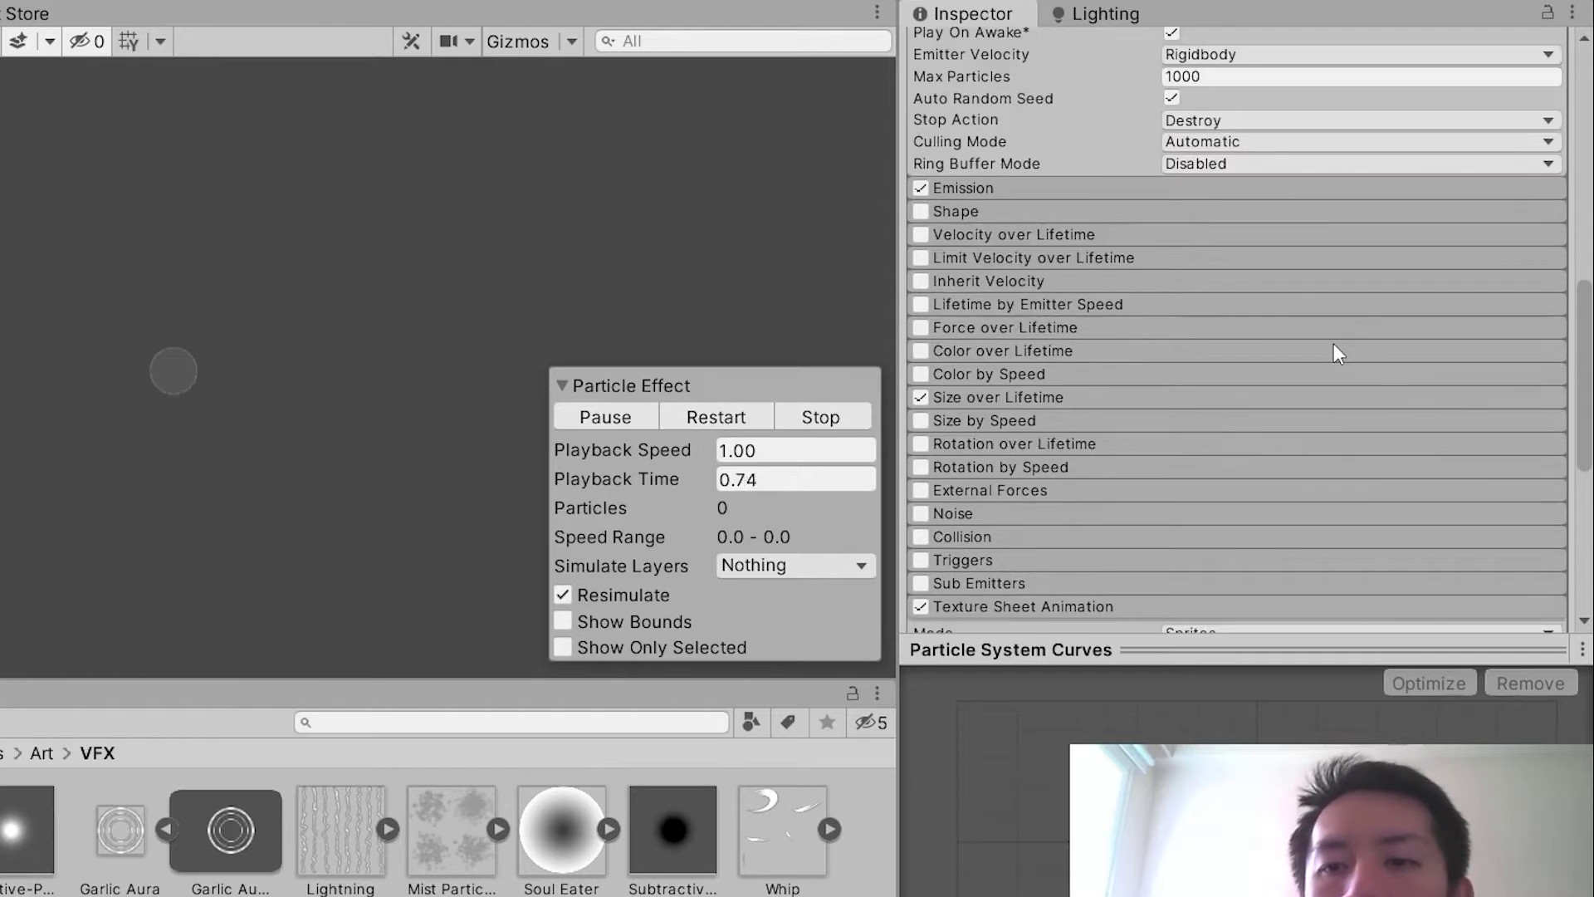
pyautogui.scroll(5, 1333, 348)
pyautogui.click(961, 449)
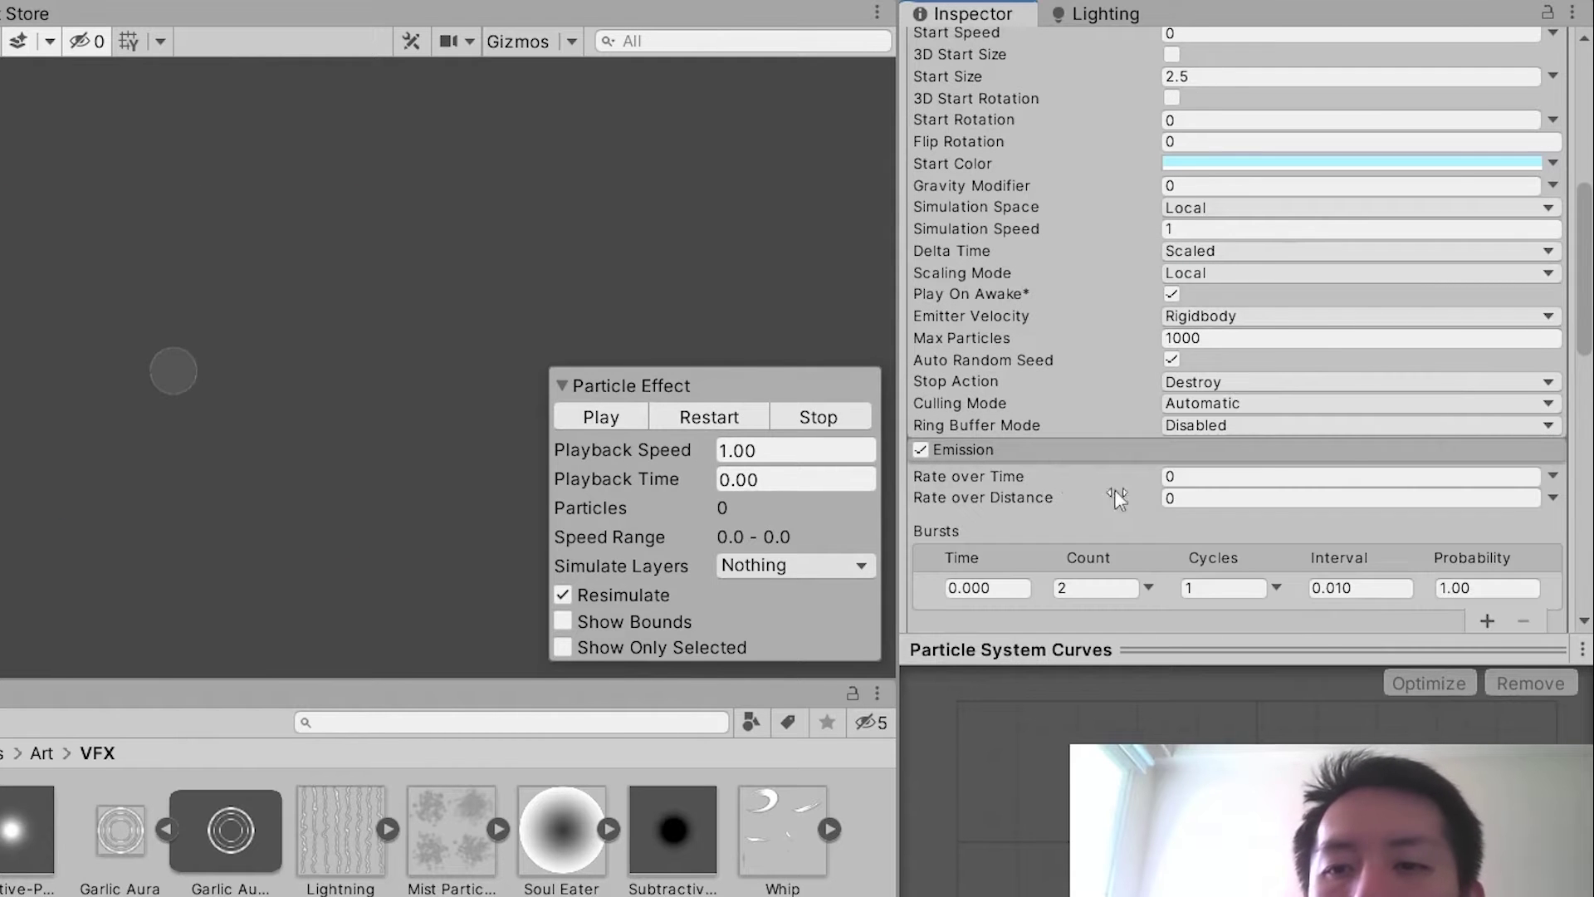
pyautogui.doubleClick(1077, 587)
pyautogui.write('1')
pyautogui.click(704, 419)
pyautogui.click(705, 419)
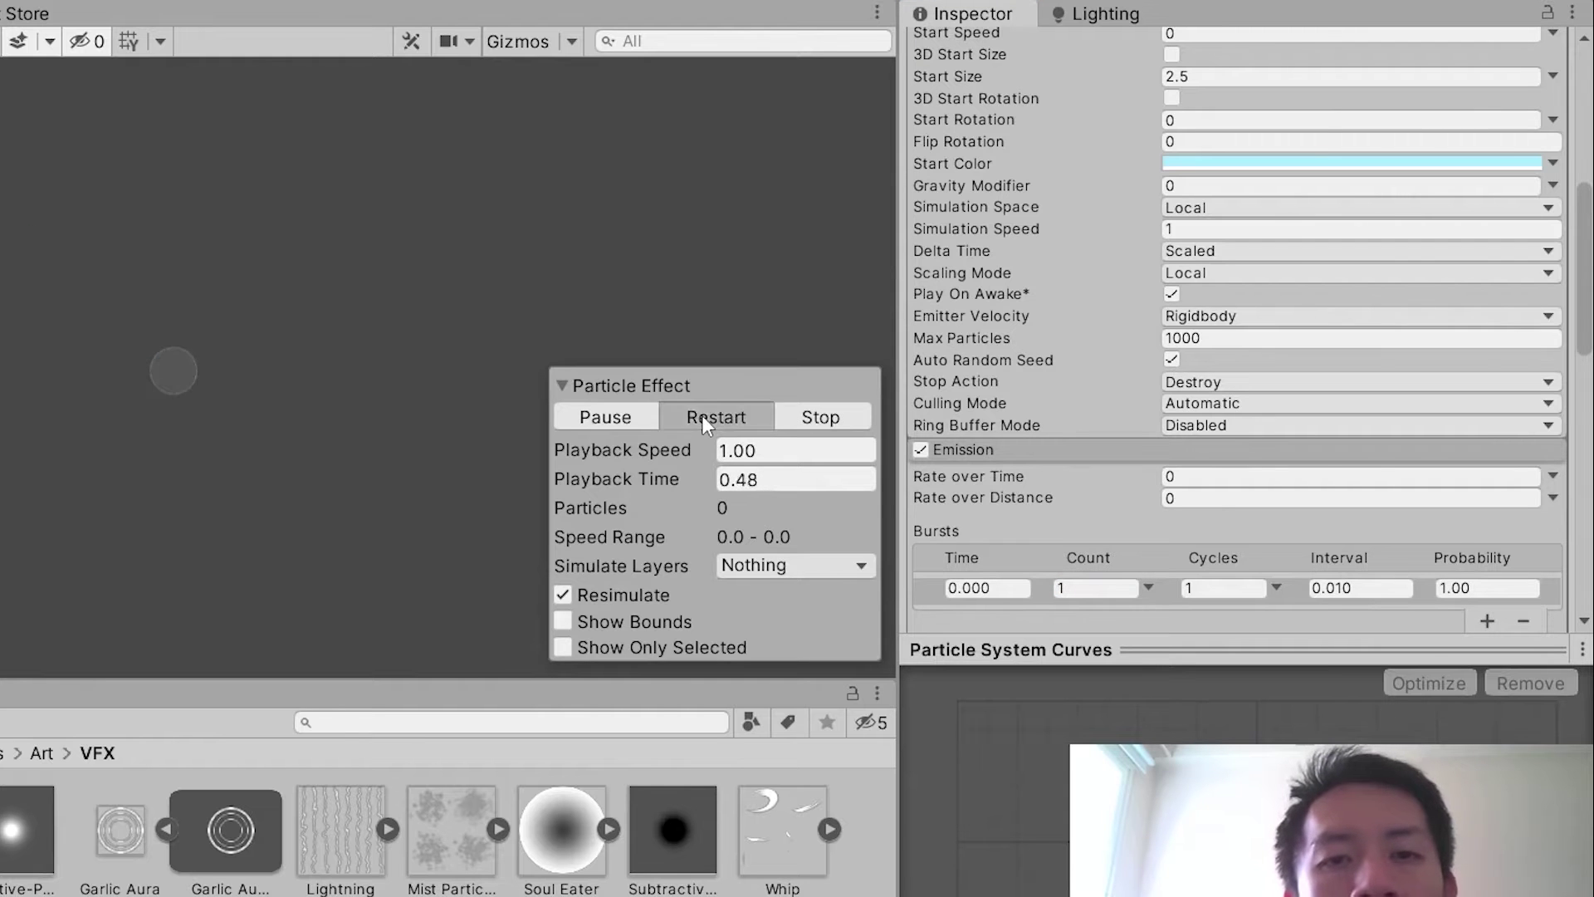
pyautogui.click(704, 419)
pyautogui.click(704, 419)
pyautogui.click(702, 419)
# Lower the pale cyan start colour's alpha to about 0.37 and replay the fainter rings
pyautogui.scroll(3, 1427, 307)
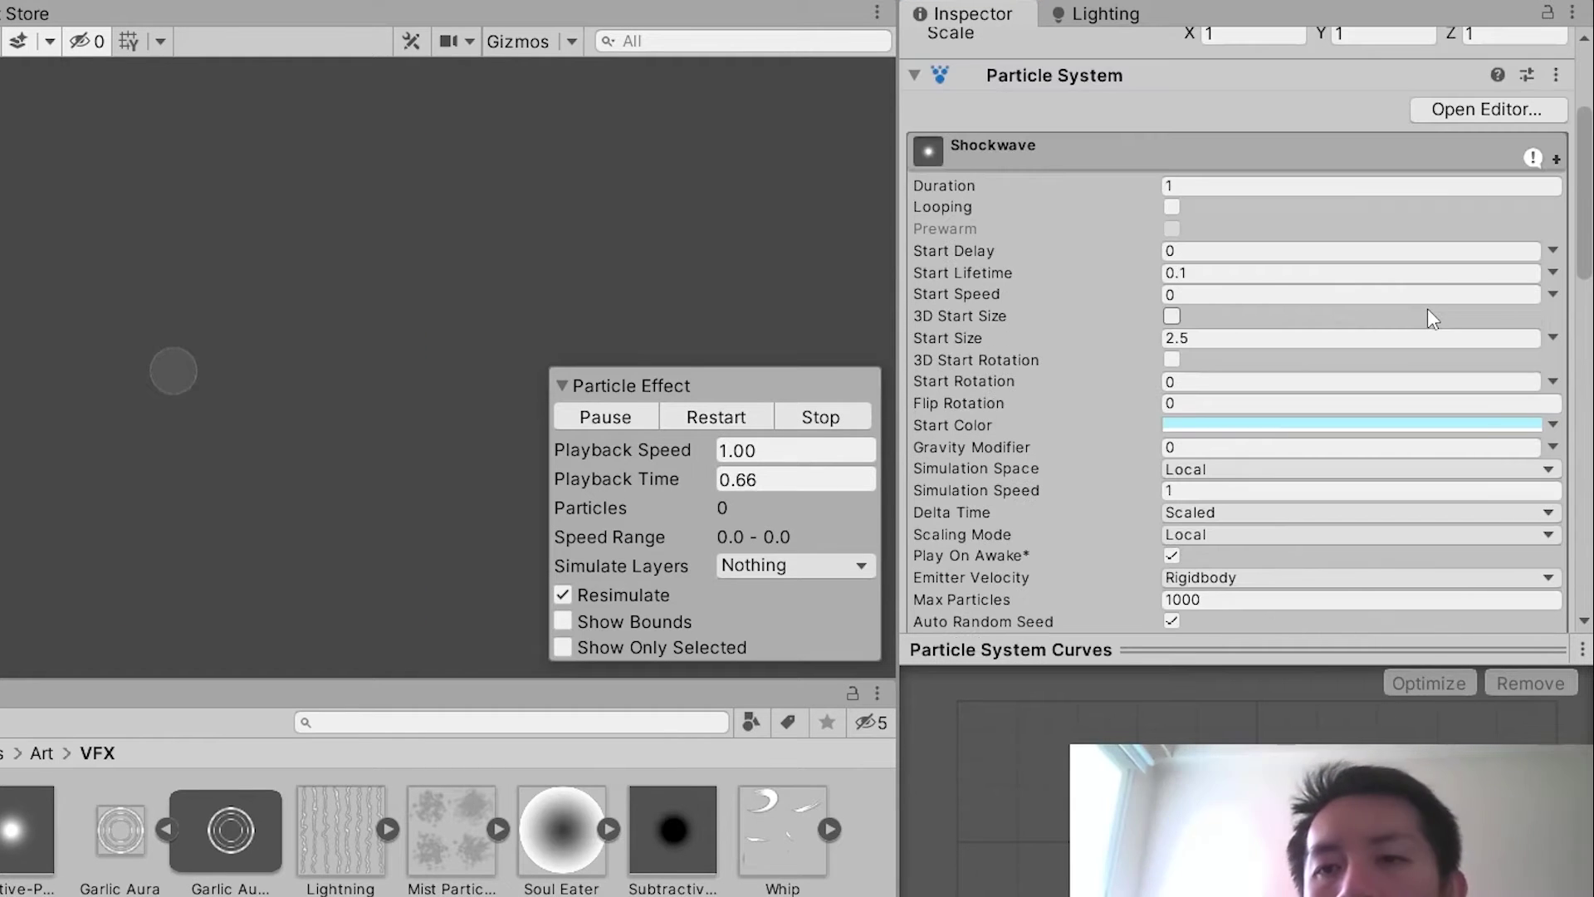
pyautogui.scroll(-3, 1427, 357)
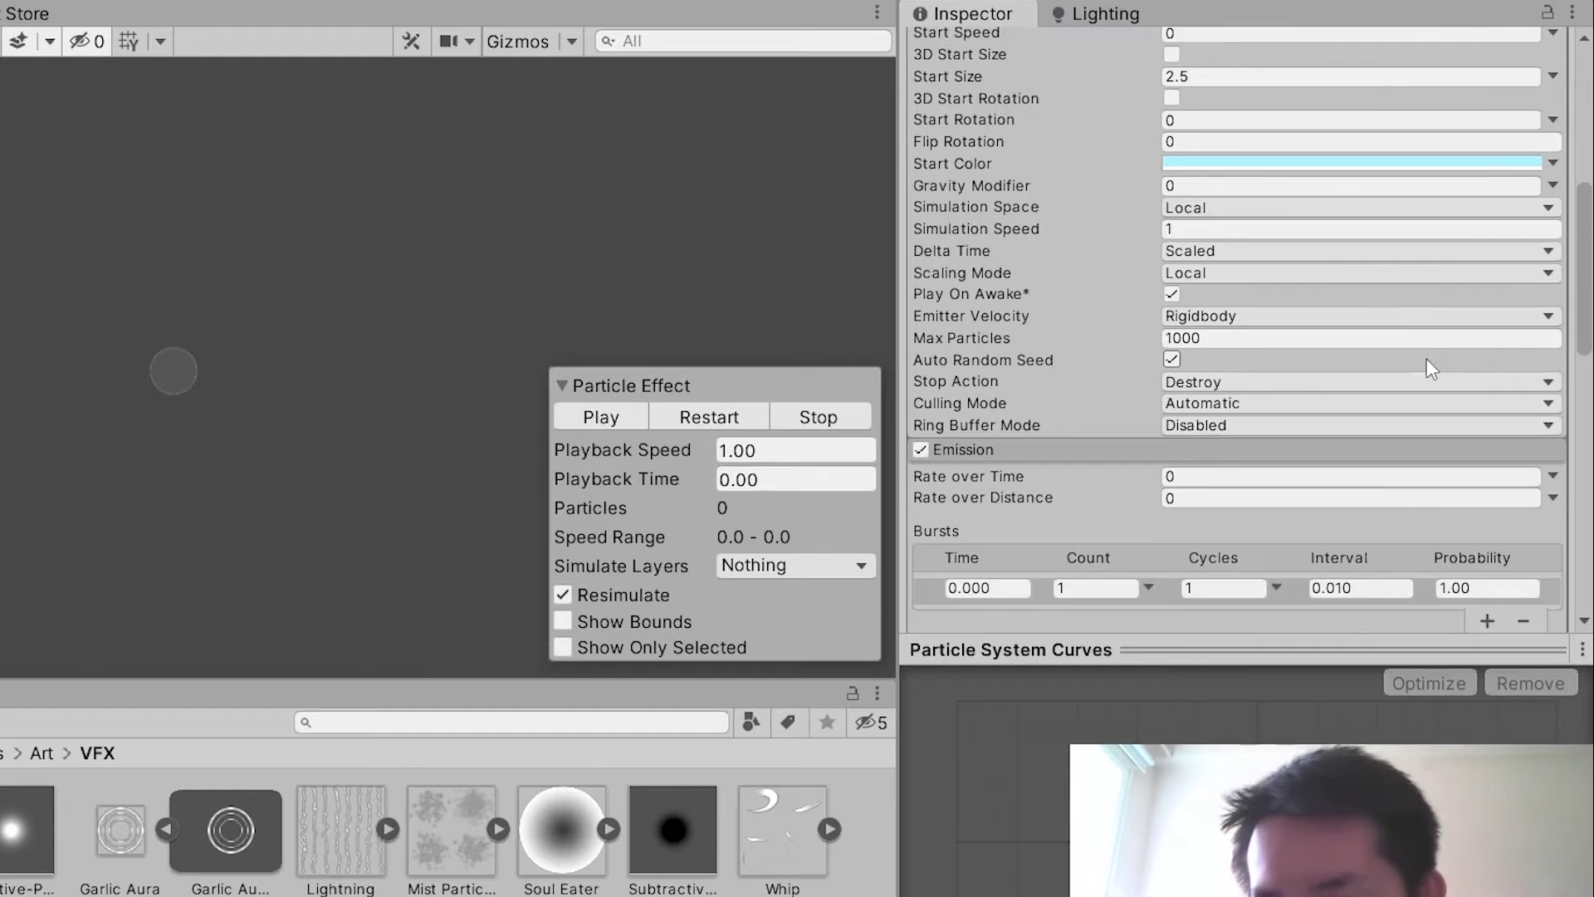
pyautogui.scroll(3, 1224, 234)
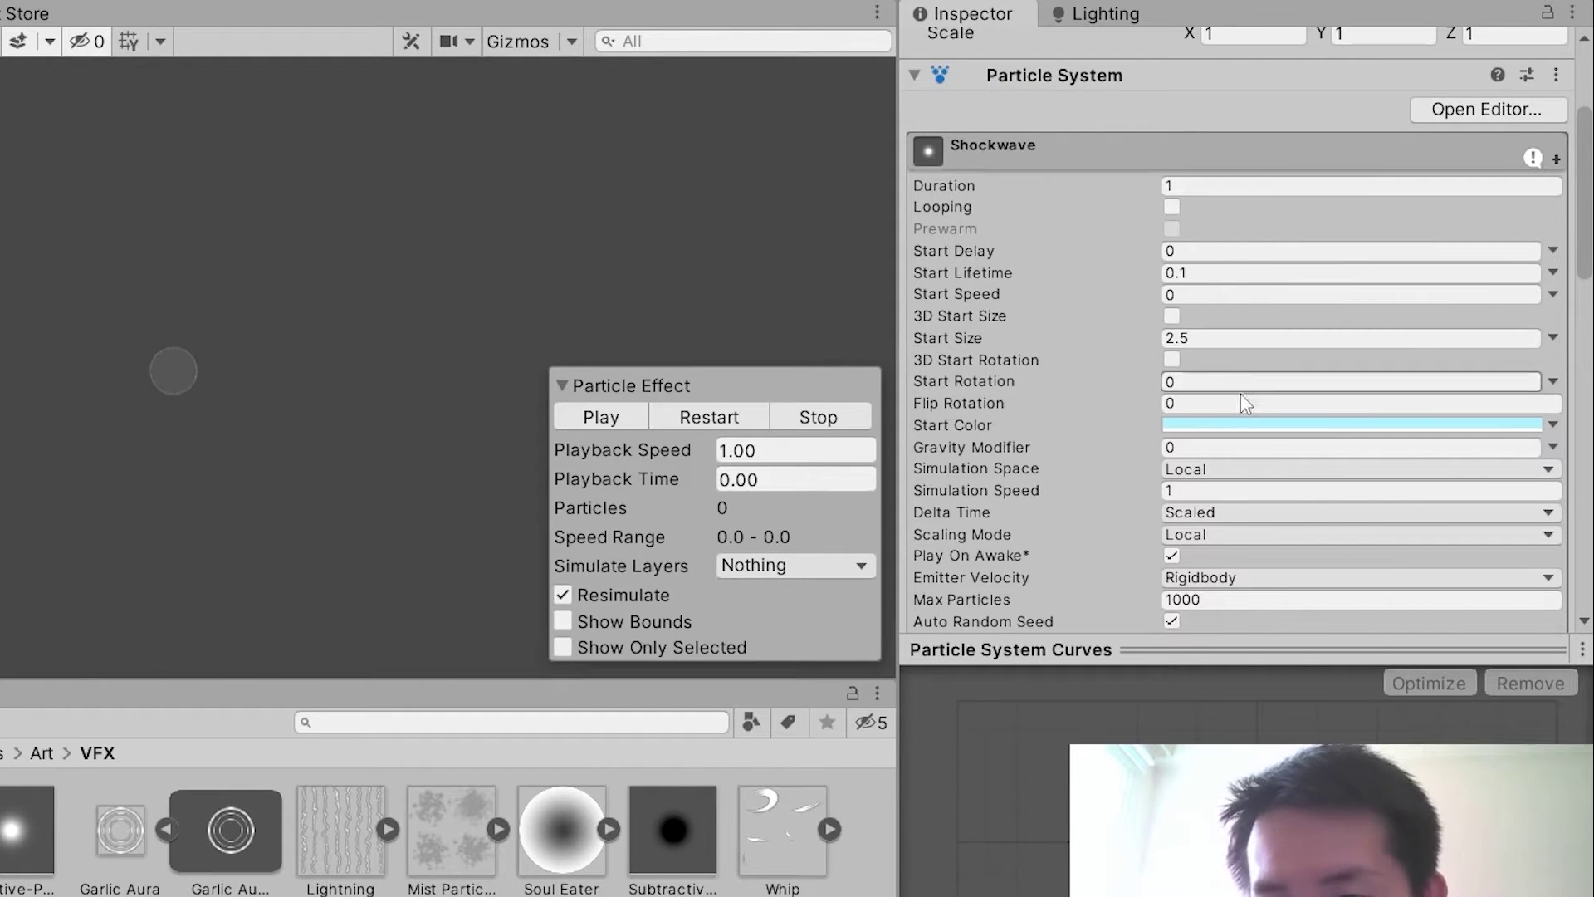
pyautogui.click(1328, 424)
pyautogui.moveTo(1476, 780); pyautogui.dragTo(1373, 787)
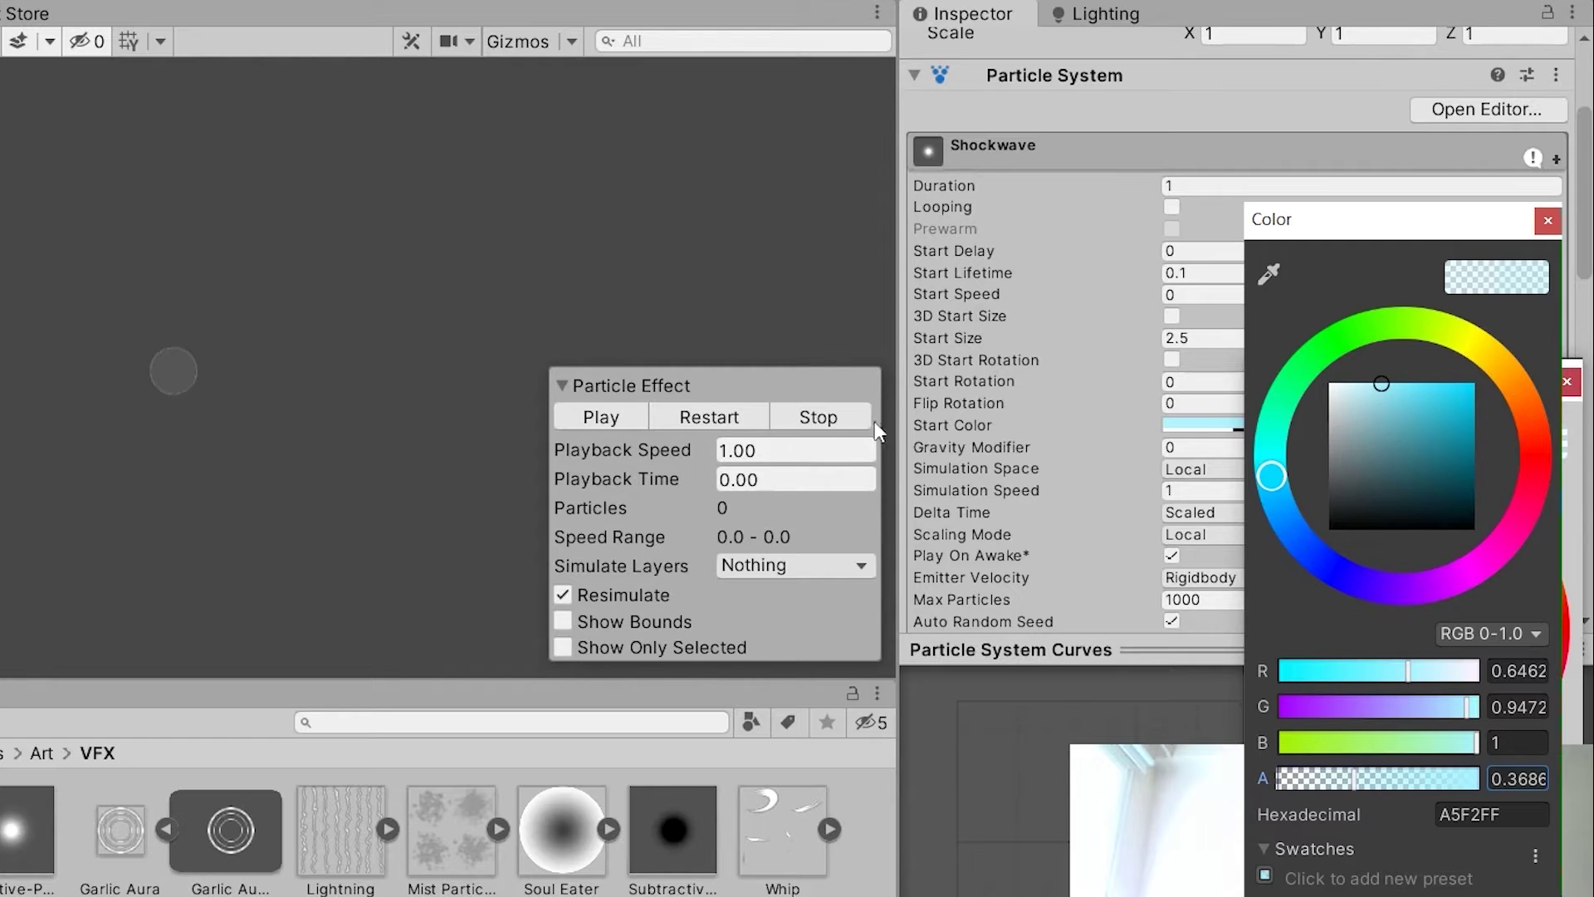
pyautogui.click(709, 418)
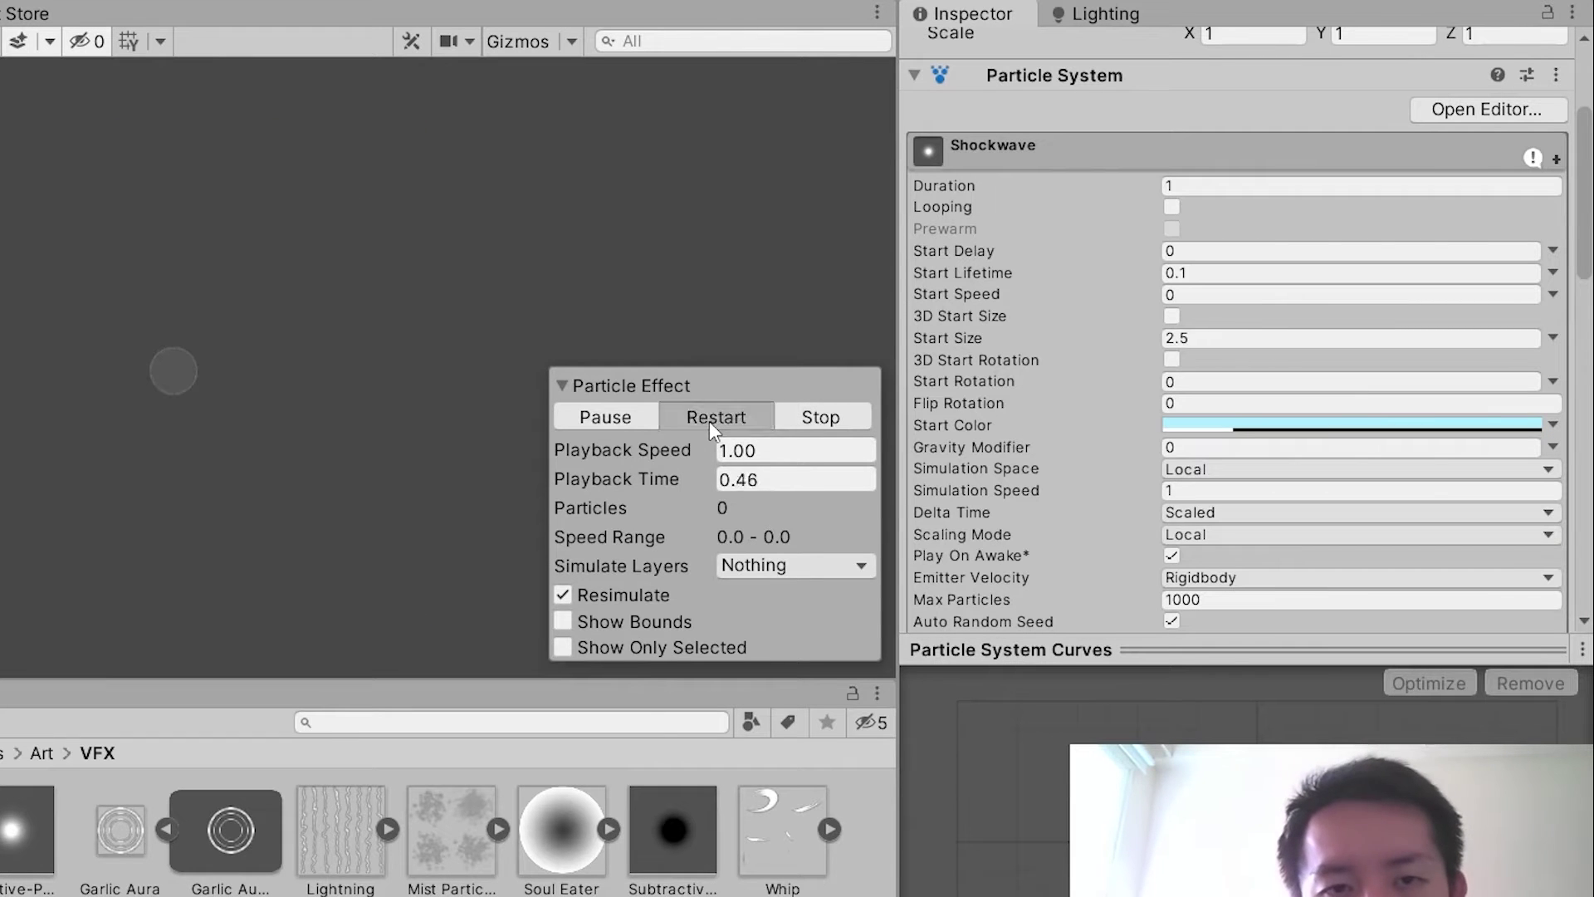
pyautogui.click(709, 421)
pyautogui.click(709, 421)
pyautogui.click(709, 421)
# Restore the burst count to 2 and replay the effect with two particles
pyautogui.scroll(-10, 1137, 361)
pyautogui.click(1095, 325)
pyautogui.write('2')
pyautogui.click(732, 418)
pyautogui.click(732, 417)
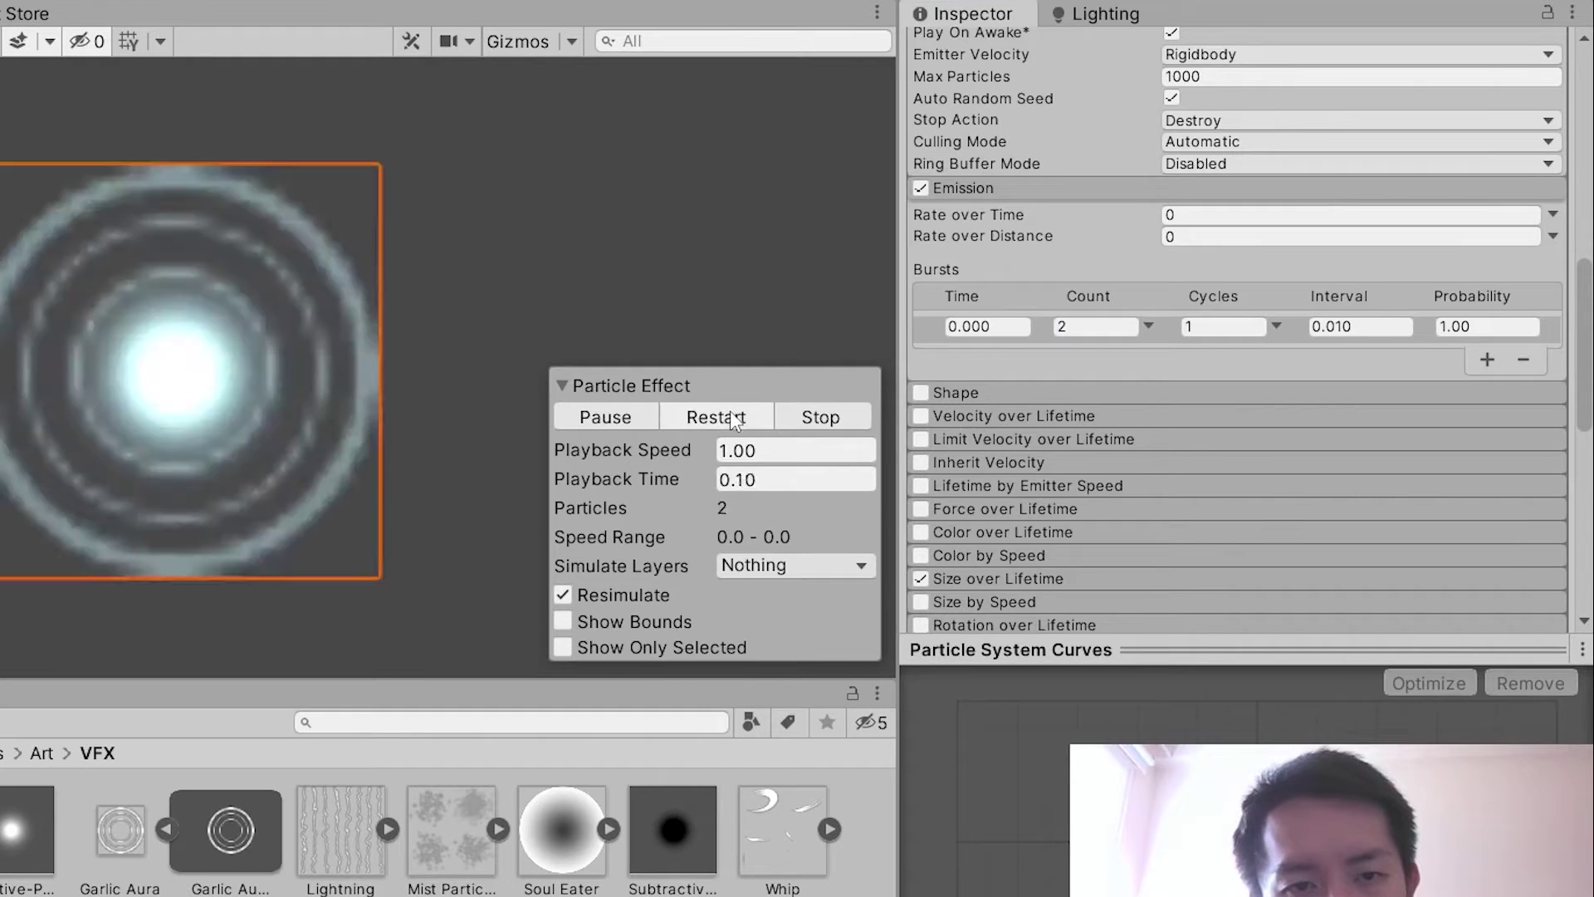
pyautogui.click(731, 412)
pyautogui.click(731, 412)
pyautogui.click(731, 412)
pyautogui.click(729, 411)
pyautogui.click(730, 411)
pyautogui.scroll(10, 1322, 246)
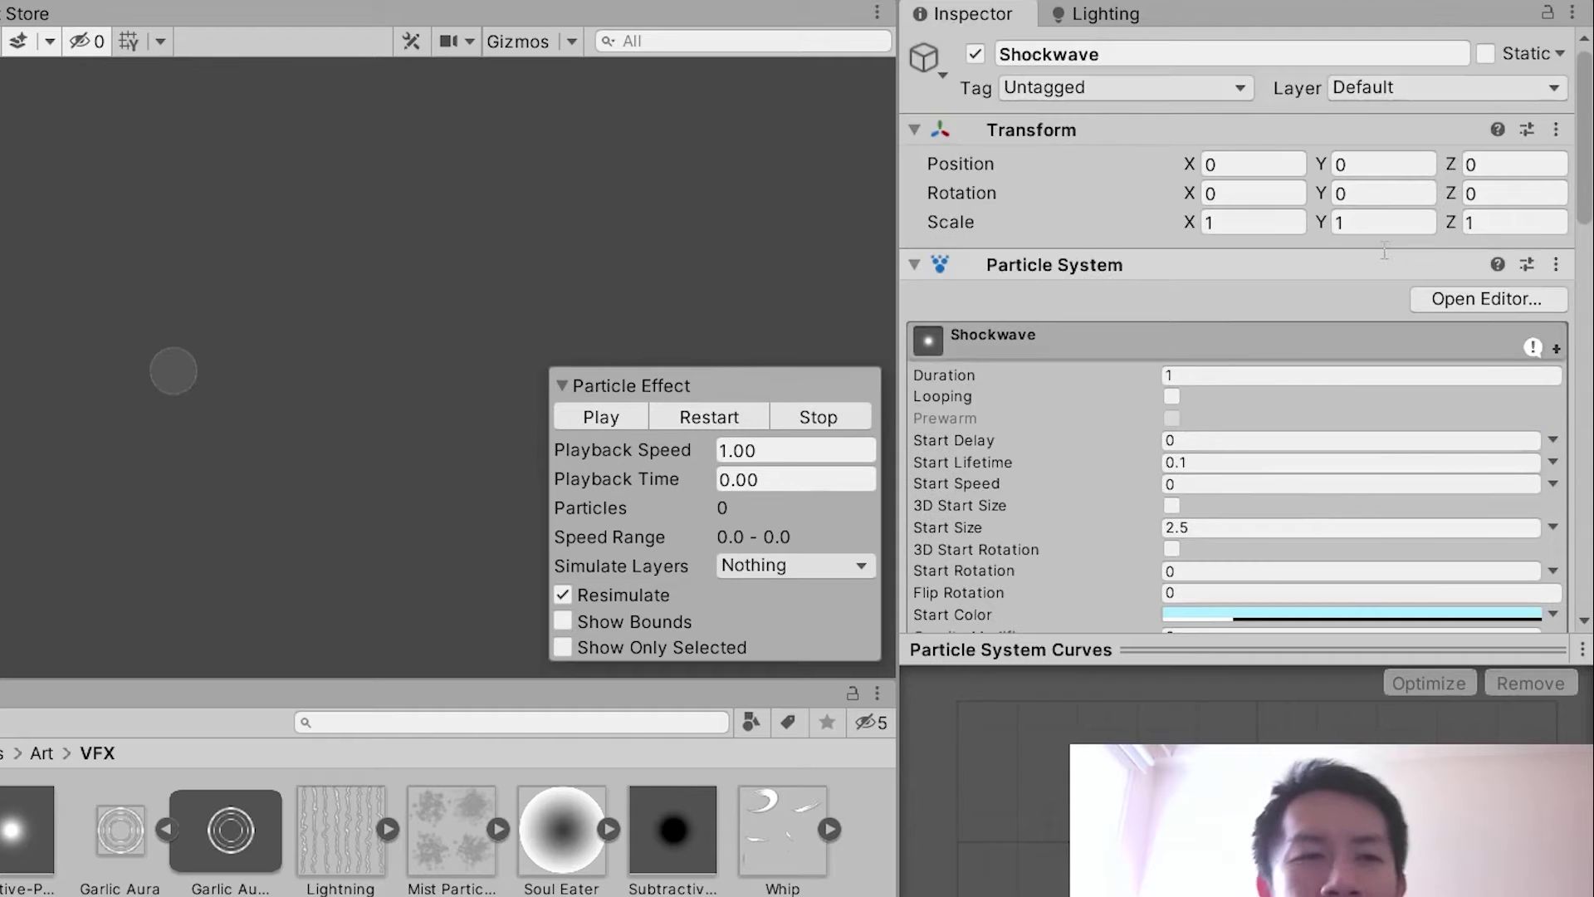
# Make Start Lifetime random between two constants, 0.1 and 0.15
pyautogui.click(1553, 462)
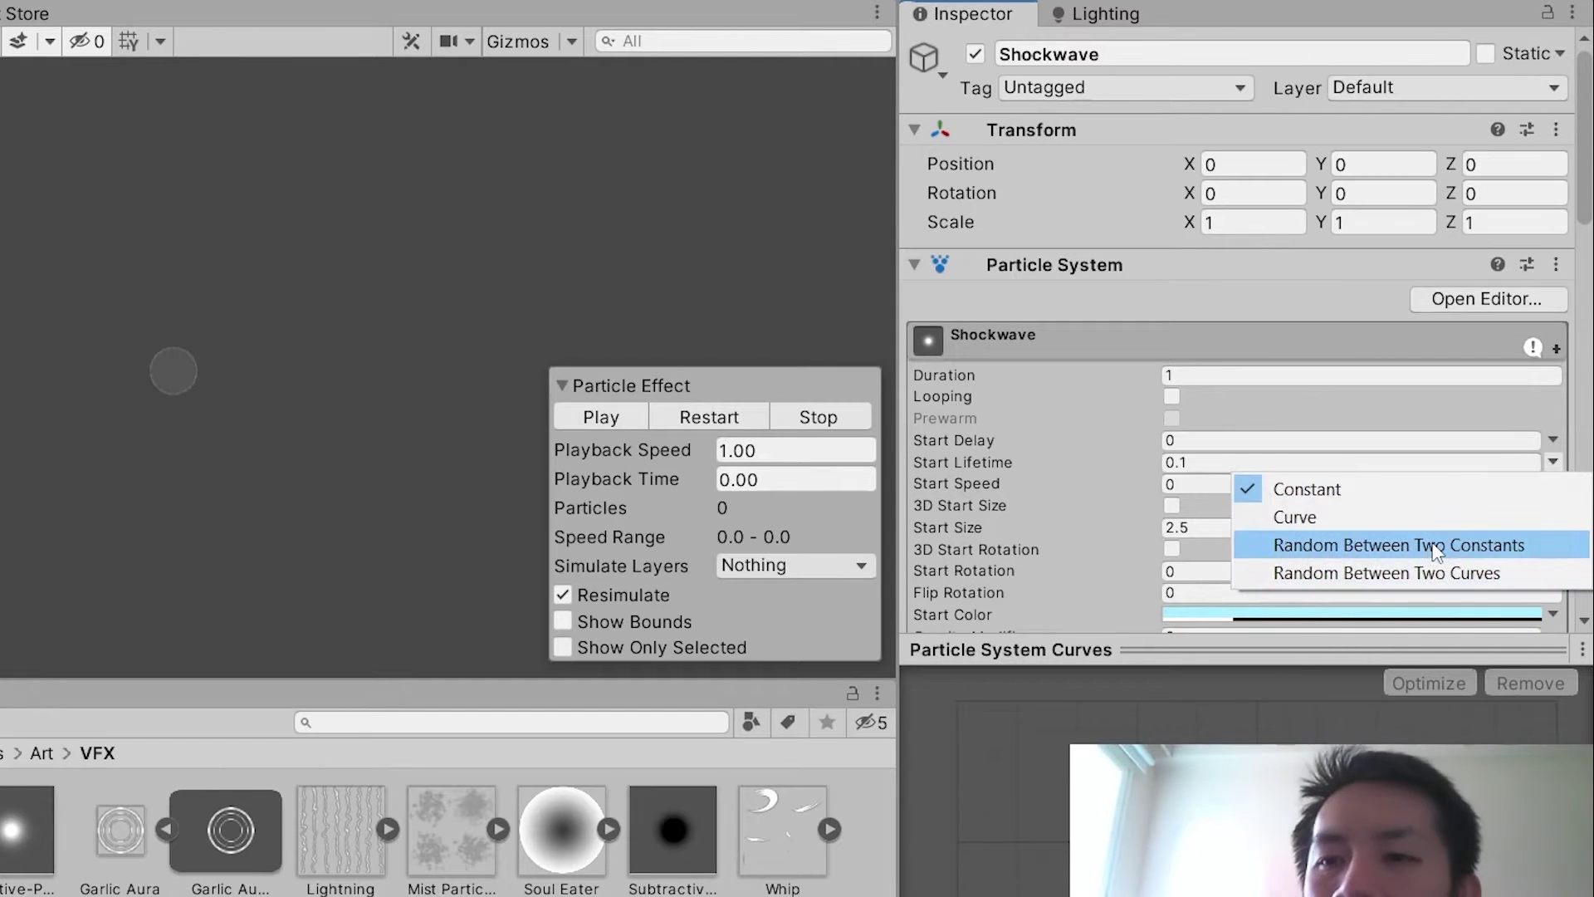
pyautogui.click(1395, 545)
pyautogui.click(1284, 467)
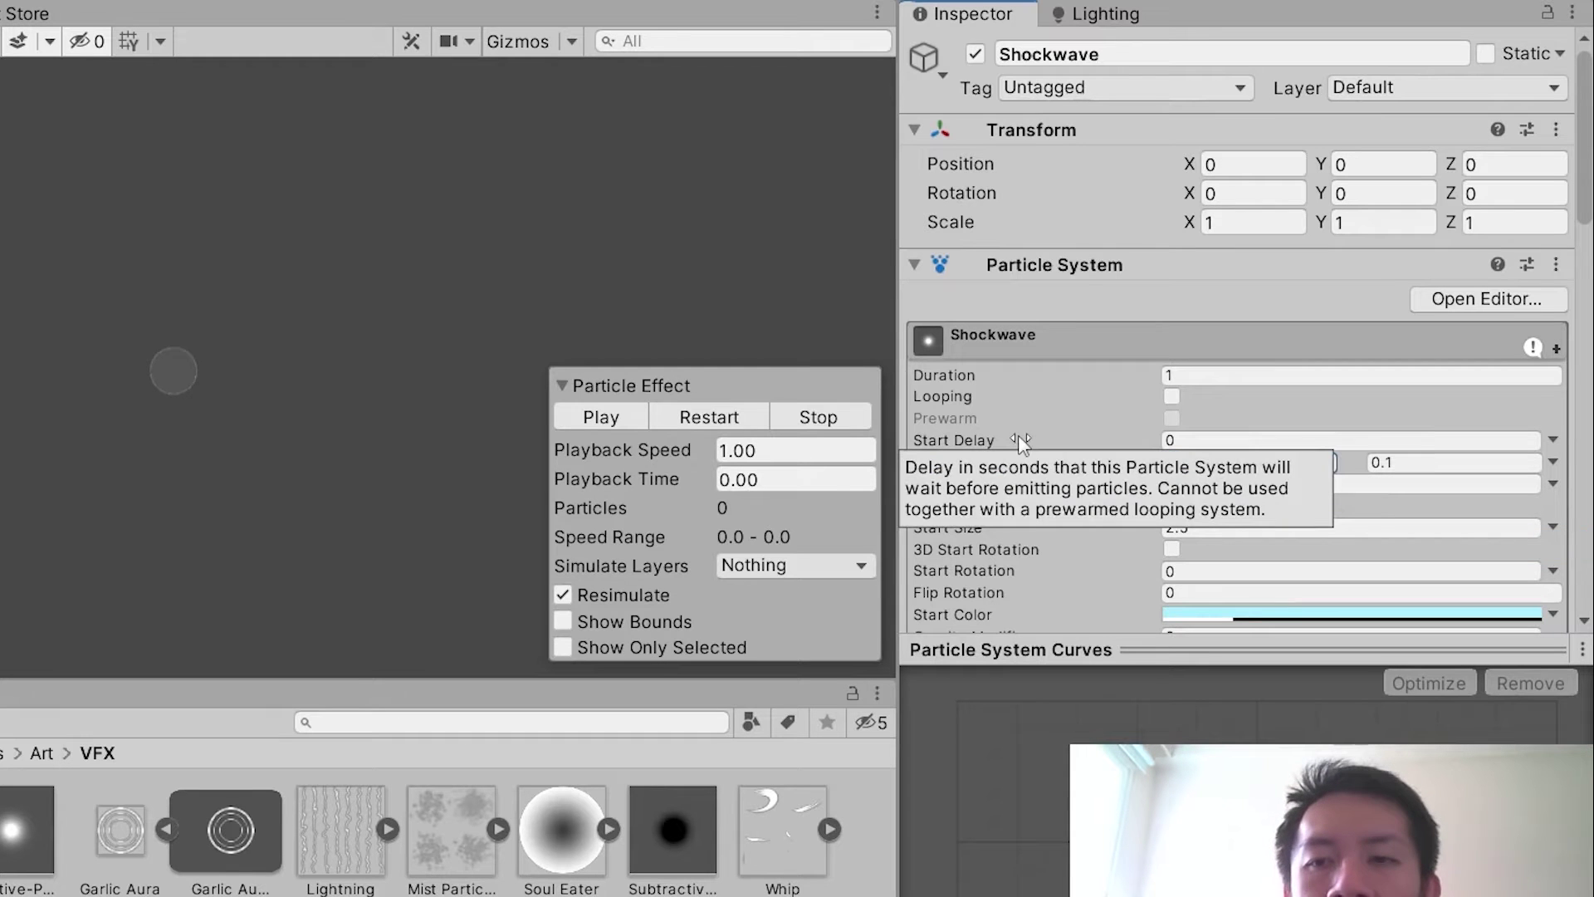
pyautogui.write('0.1')
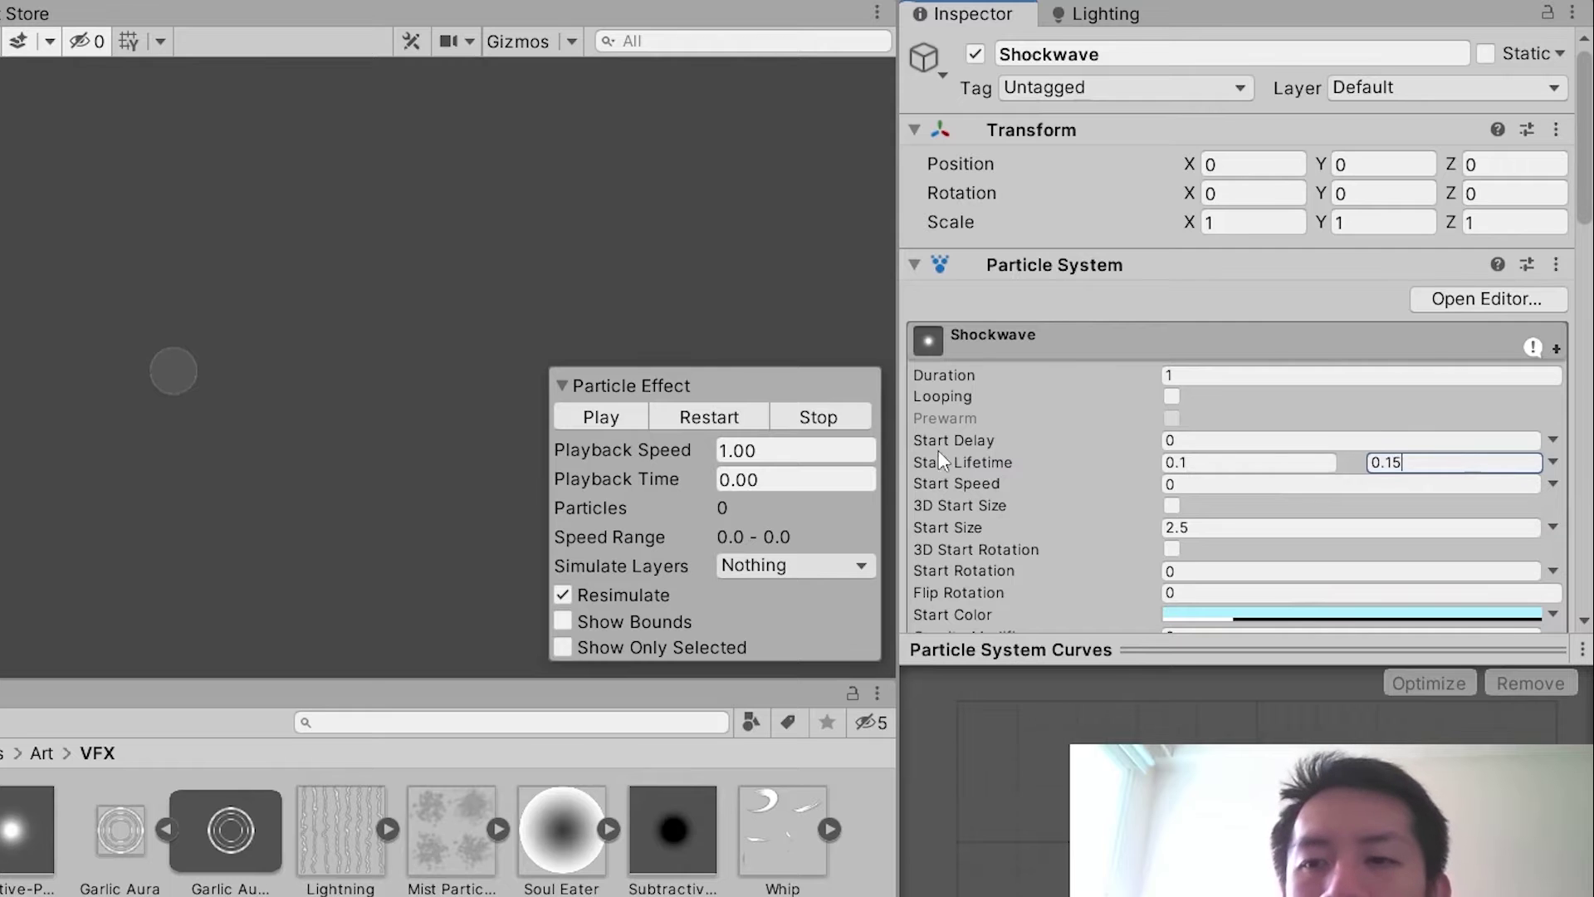
pyautogui.click(724, 416)
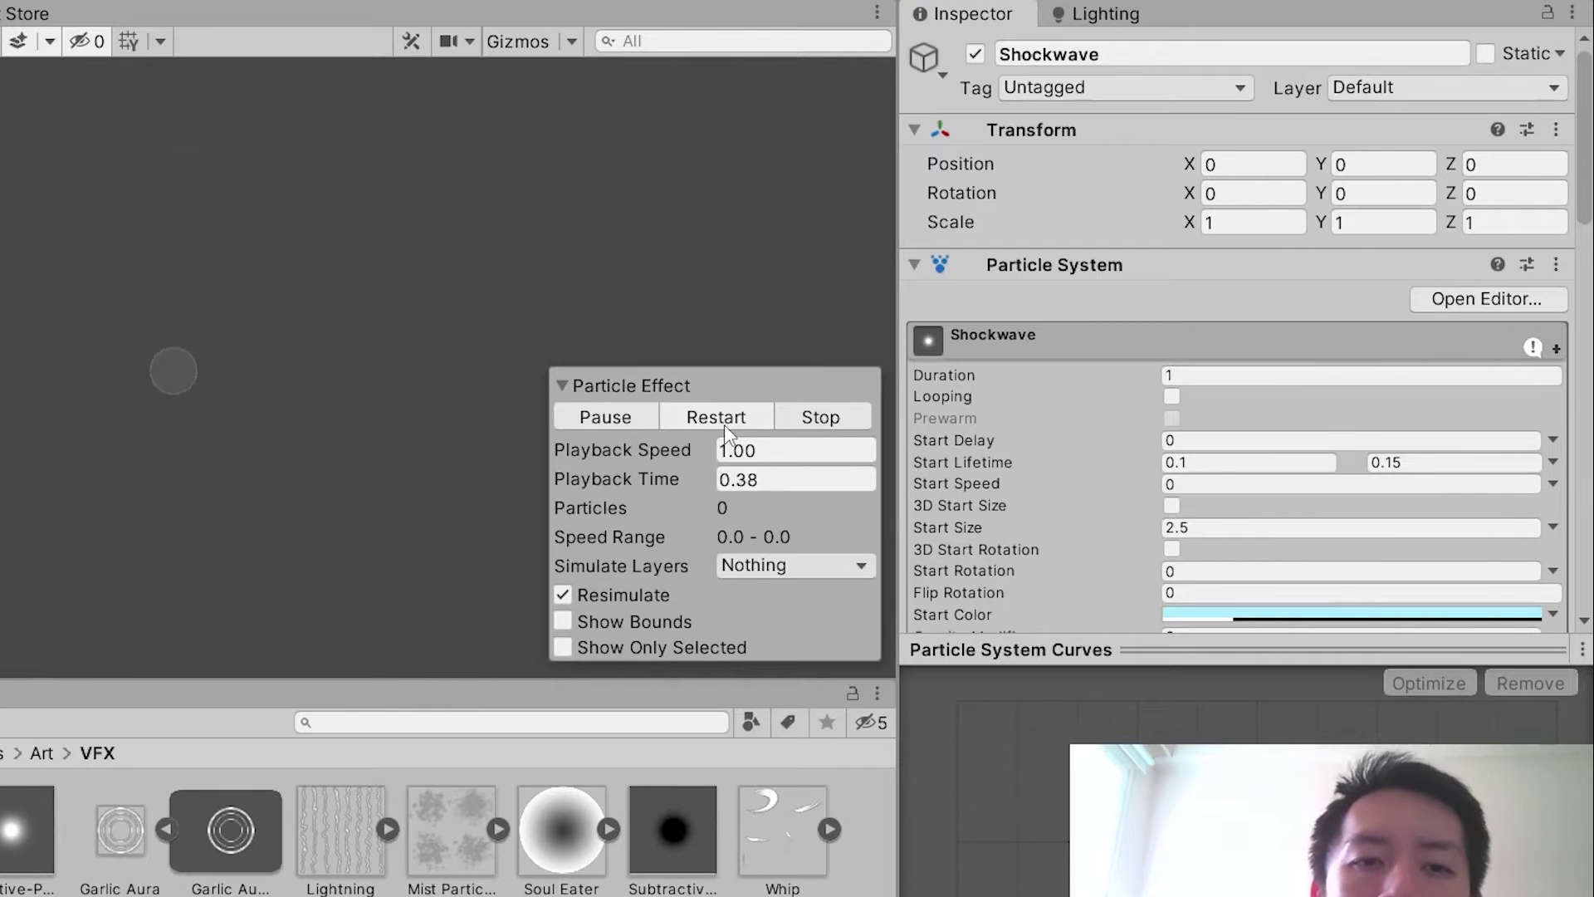
pyautogui.click(724, 425)
pyautogui.moveTo(635, 478); pyautogui.dragTo(736, 479)
pyautogui.click(1445, 463)
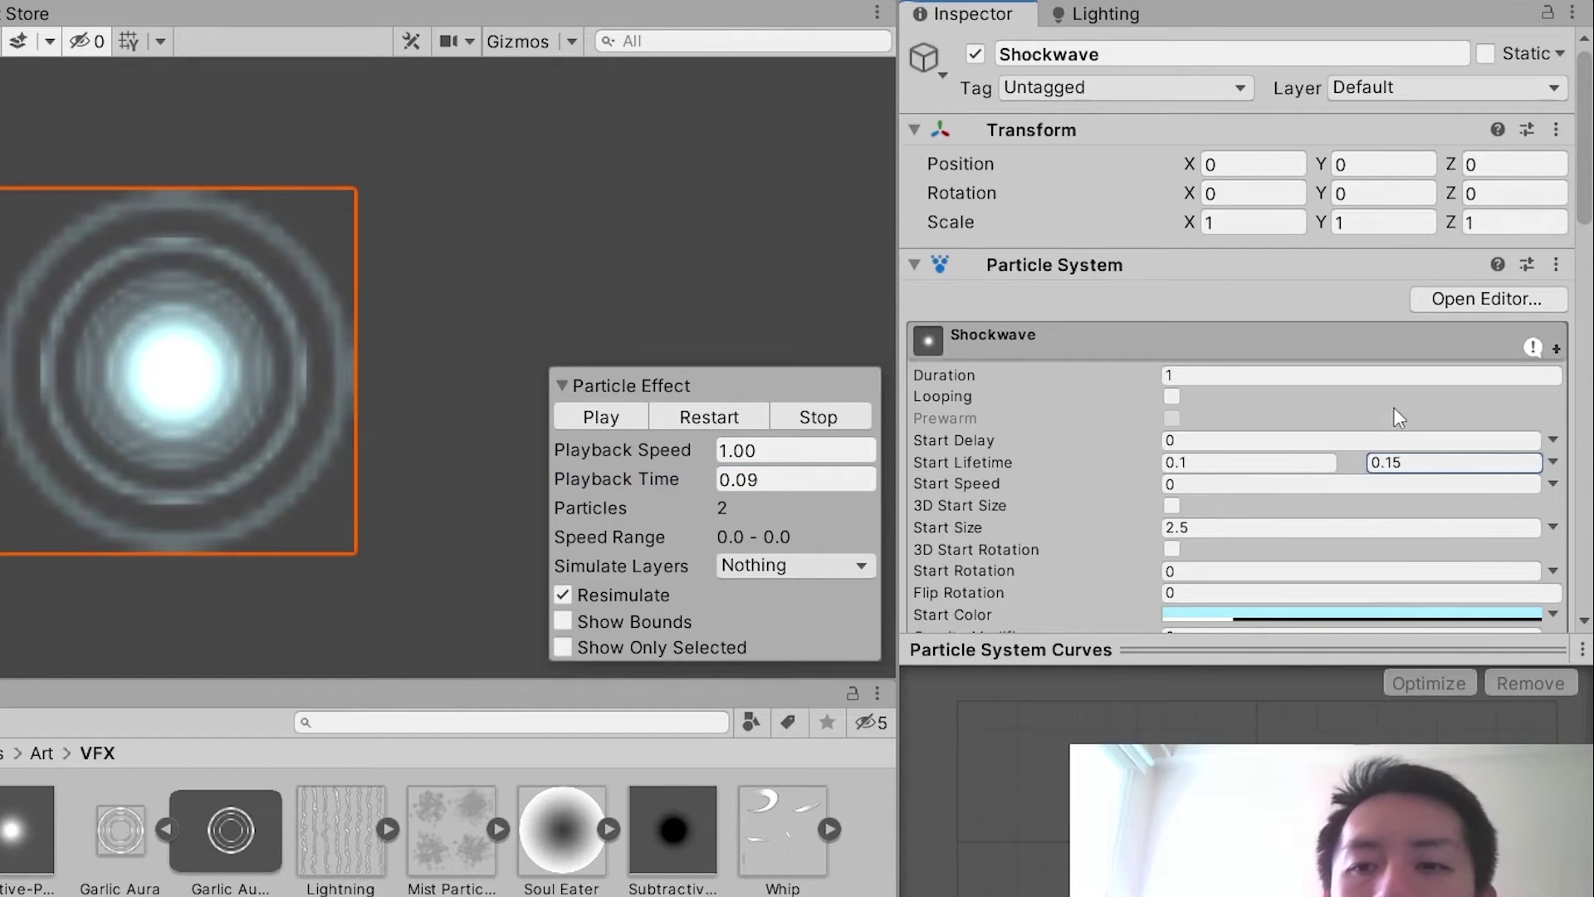
# Make Start Size random between two constants, 2 and 2.5, and replay the effect
pyautogui.click(1554, 528)
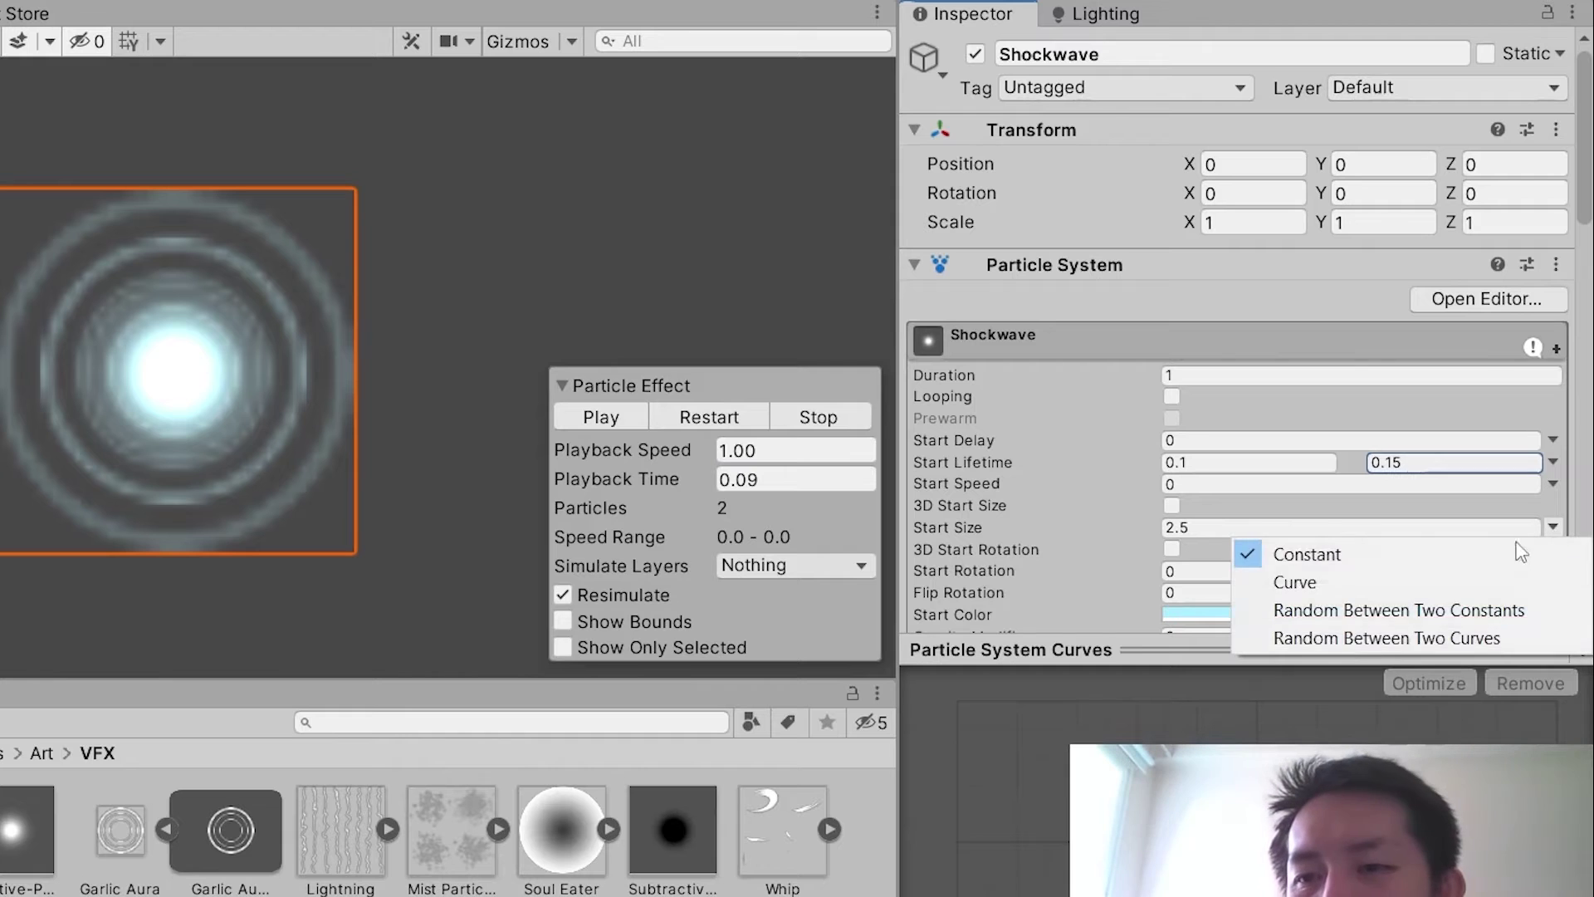
pyautogui.click(1391, 629)
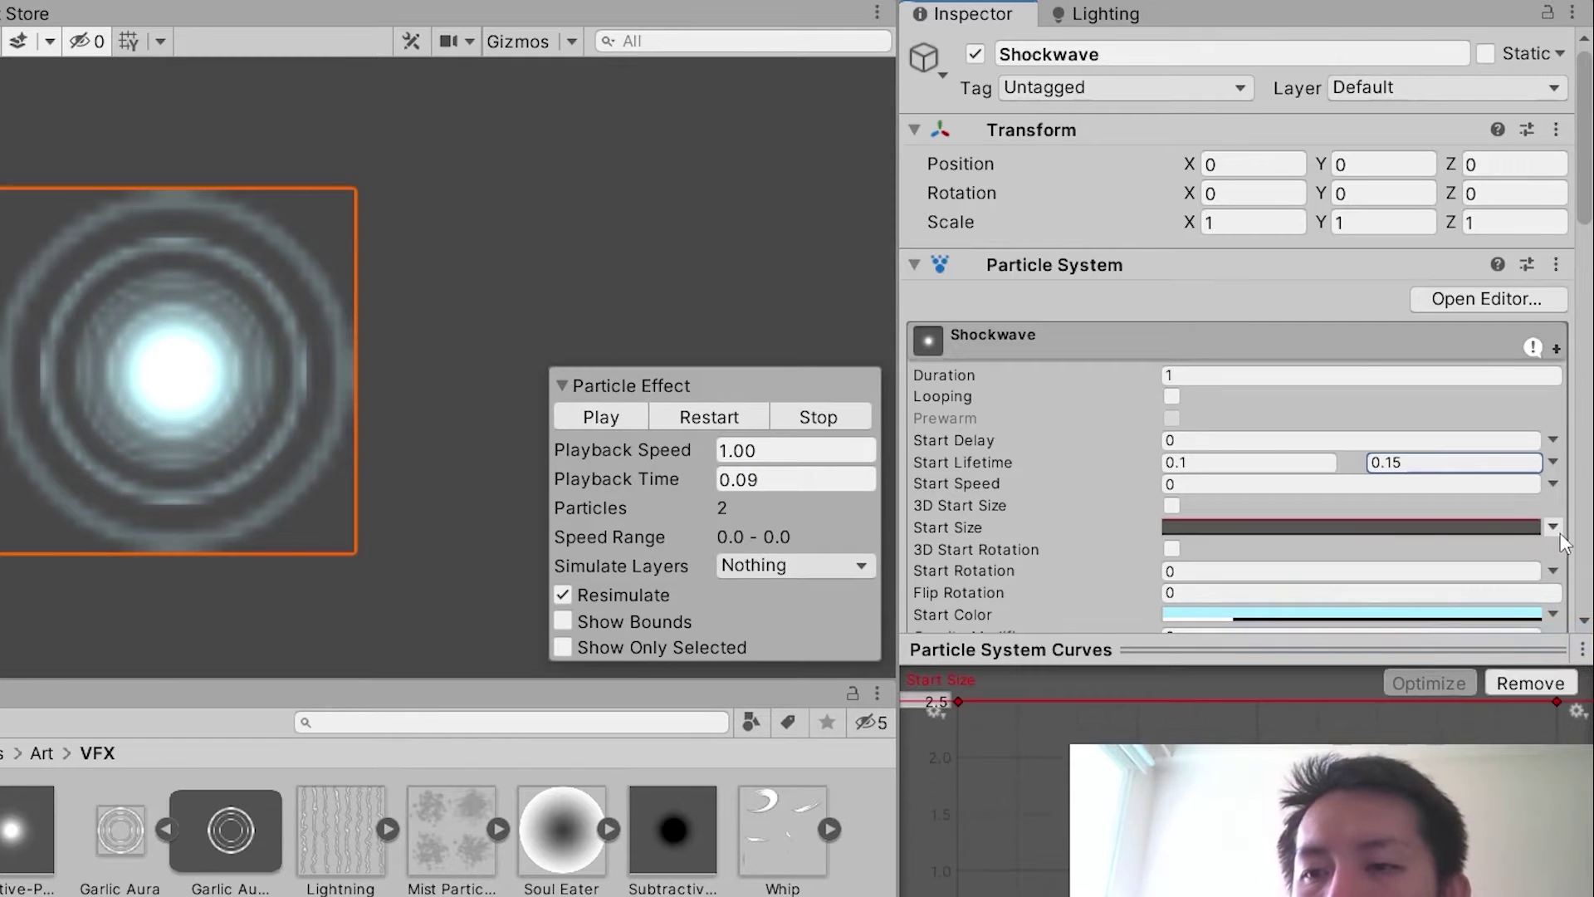
pyautogui.click(1552, 528)
pyautogui.click(1399, 610)
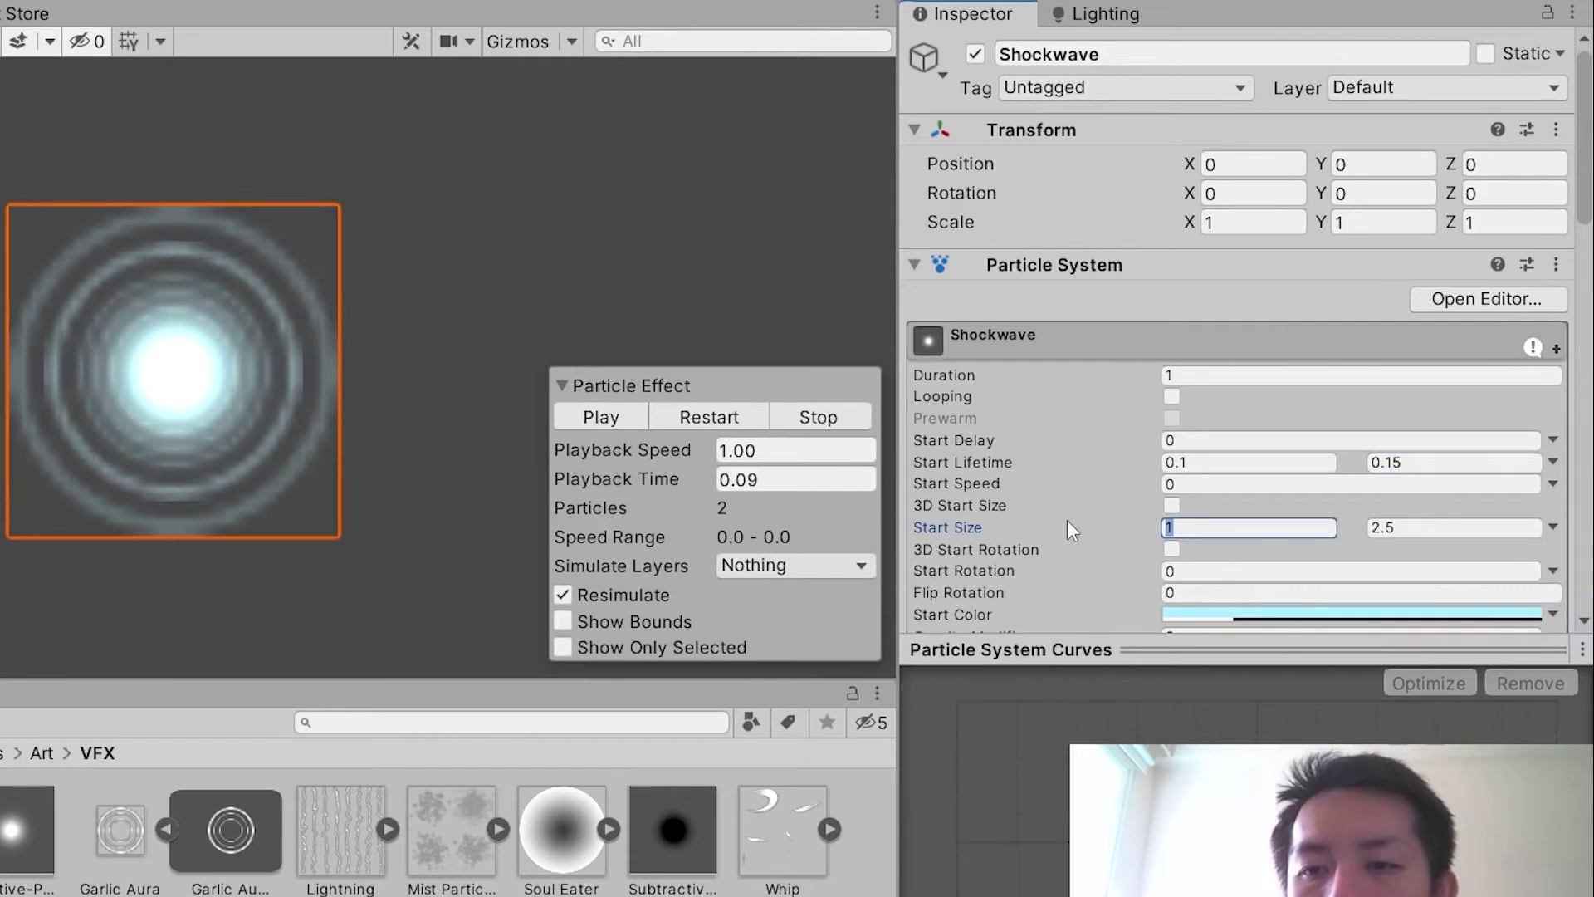
pyautogui.write('0')
pyautogui.press('Tab')
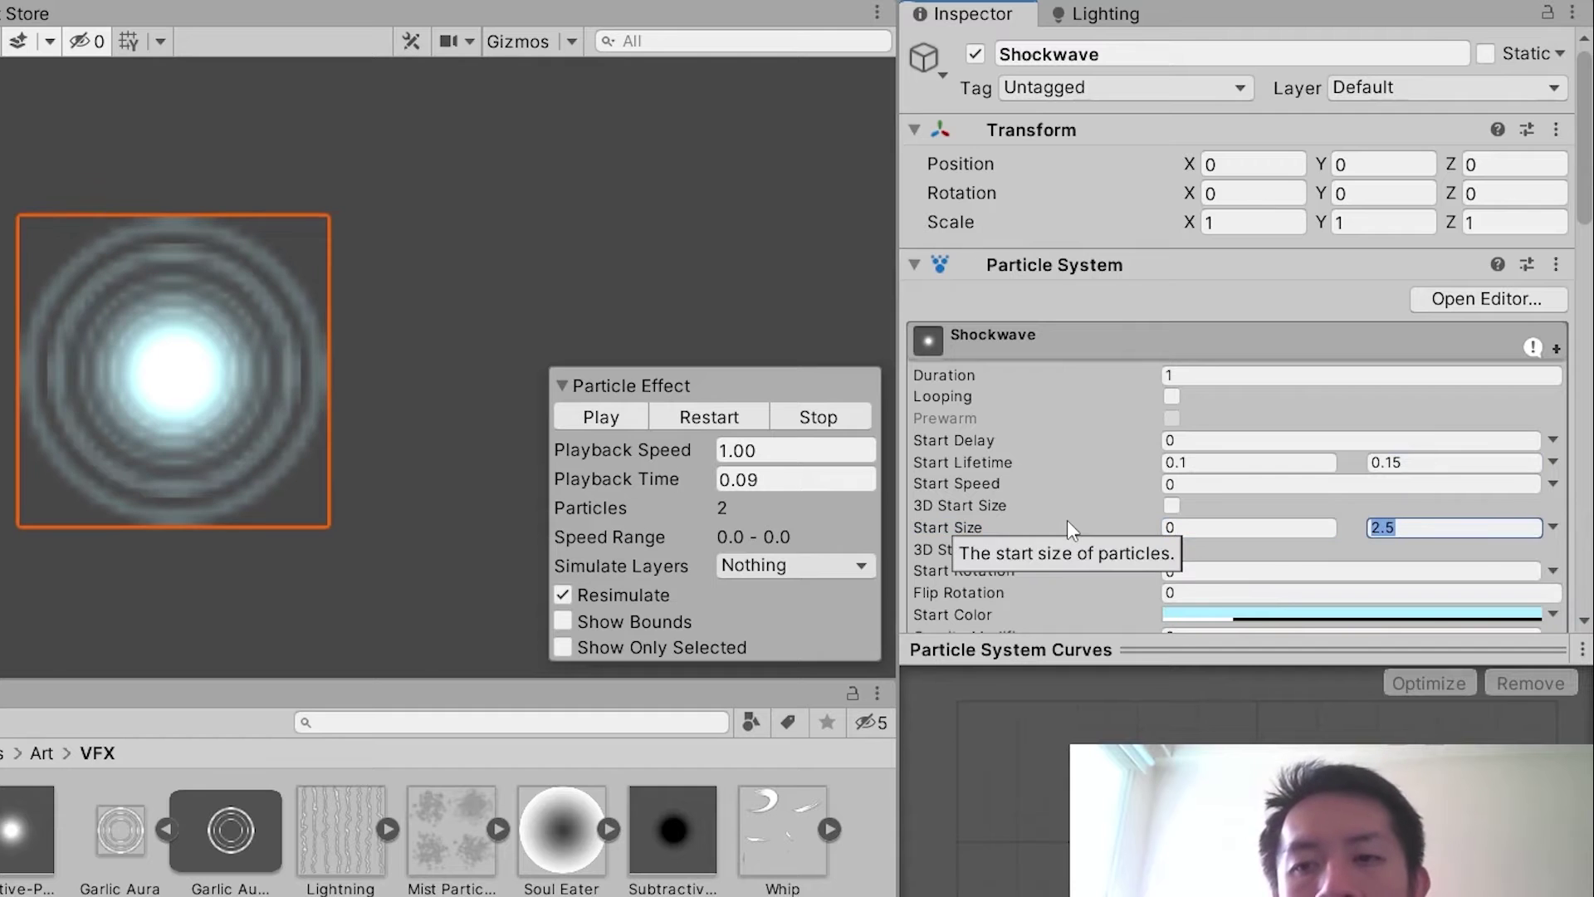
pyautogui.click(1300, 526)
pyautogui.write('2')
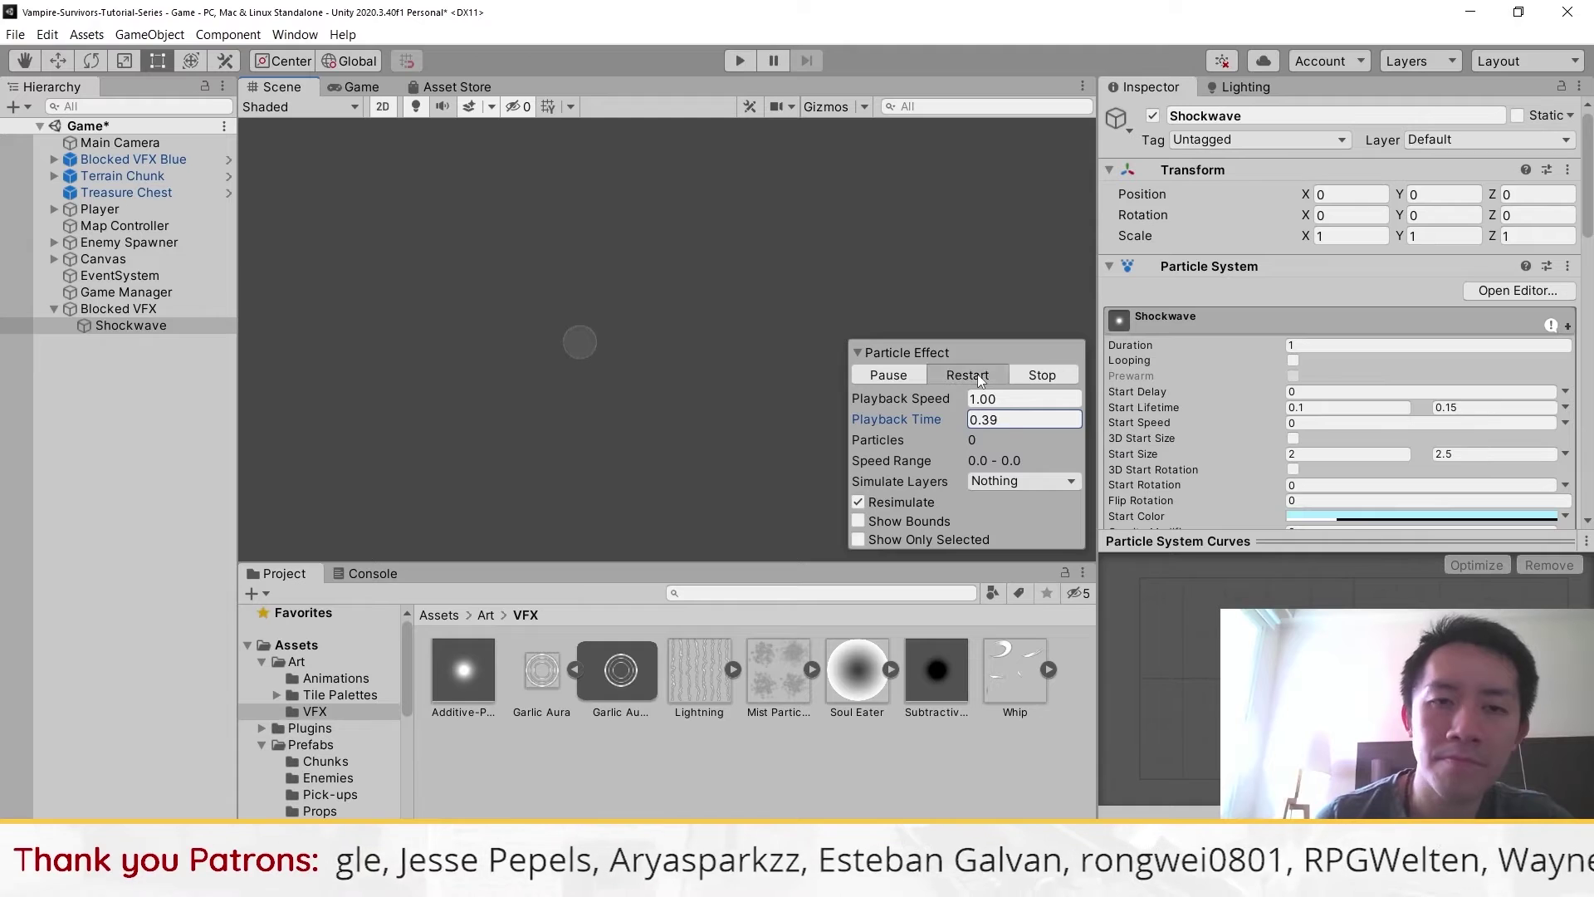
pyautogui.click(730, 416)
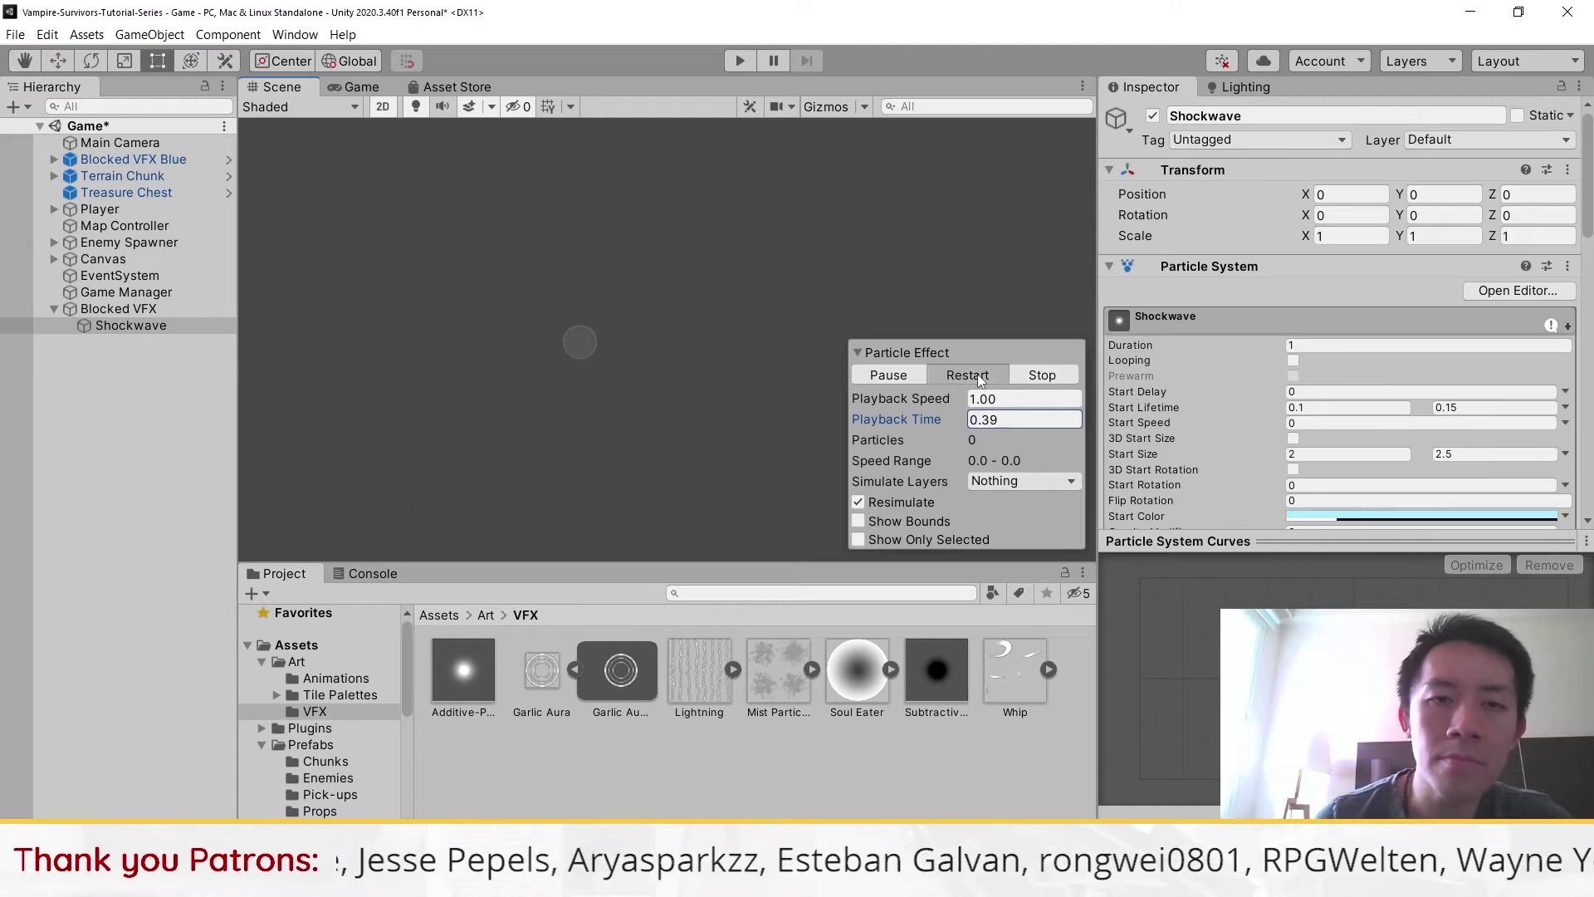
pyautogui.click(175, 312)
# Add a new particle system named Sparks under Blocked VFX
pyautogui.moveTo(508, 395); pyautogui.dragTo(571, 360, button='middle')
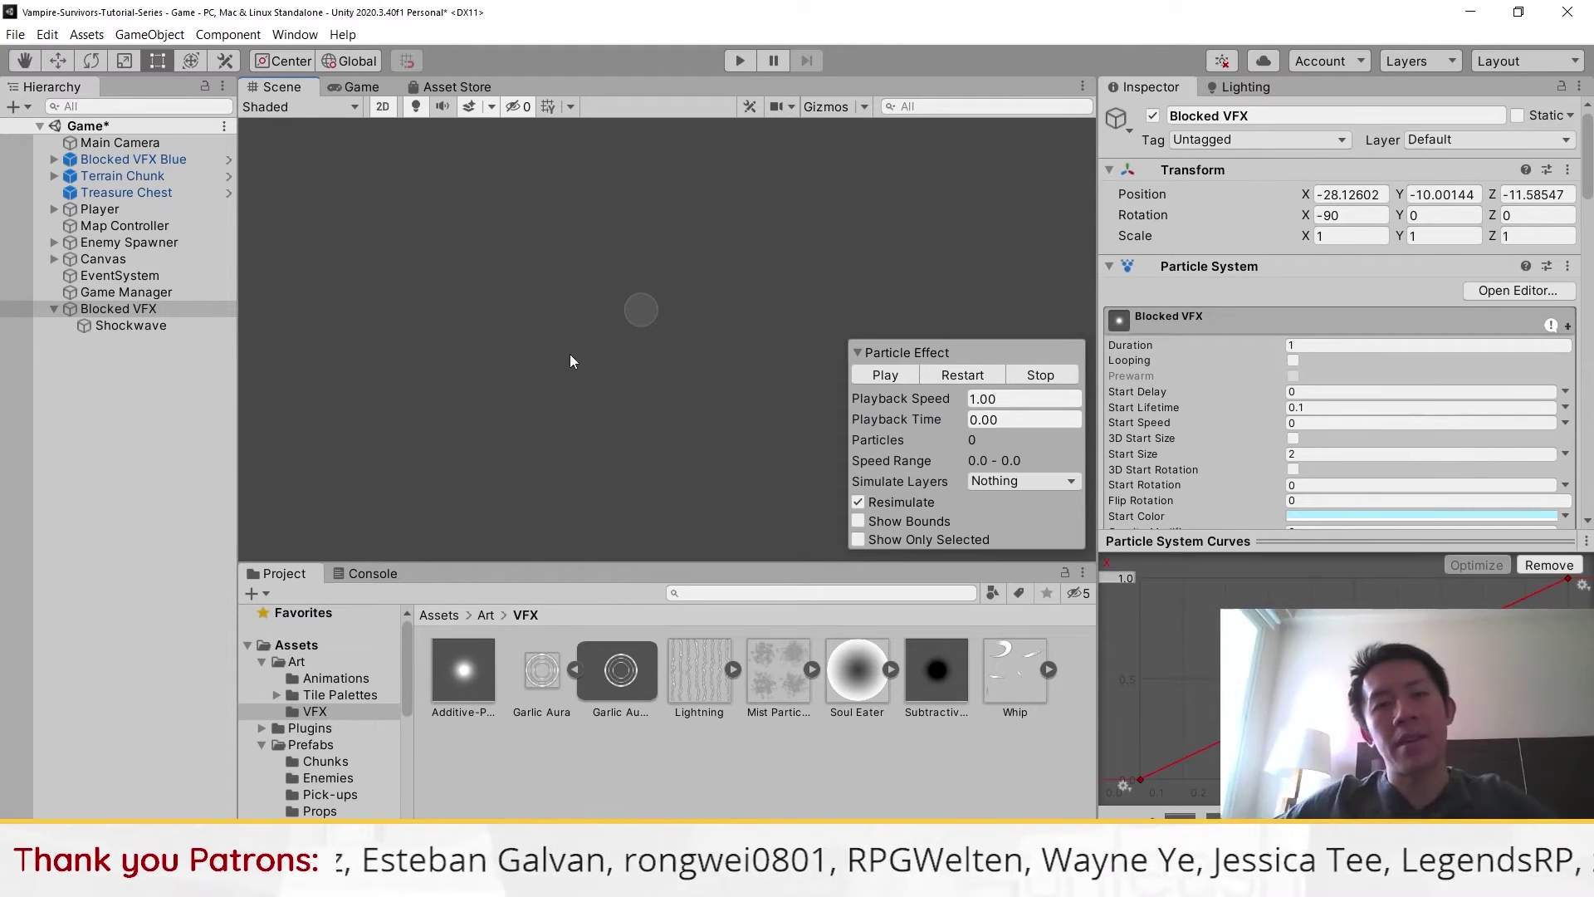
pyautogui.rightClick(131, 309)
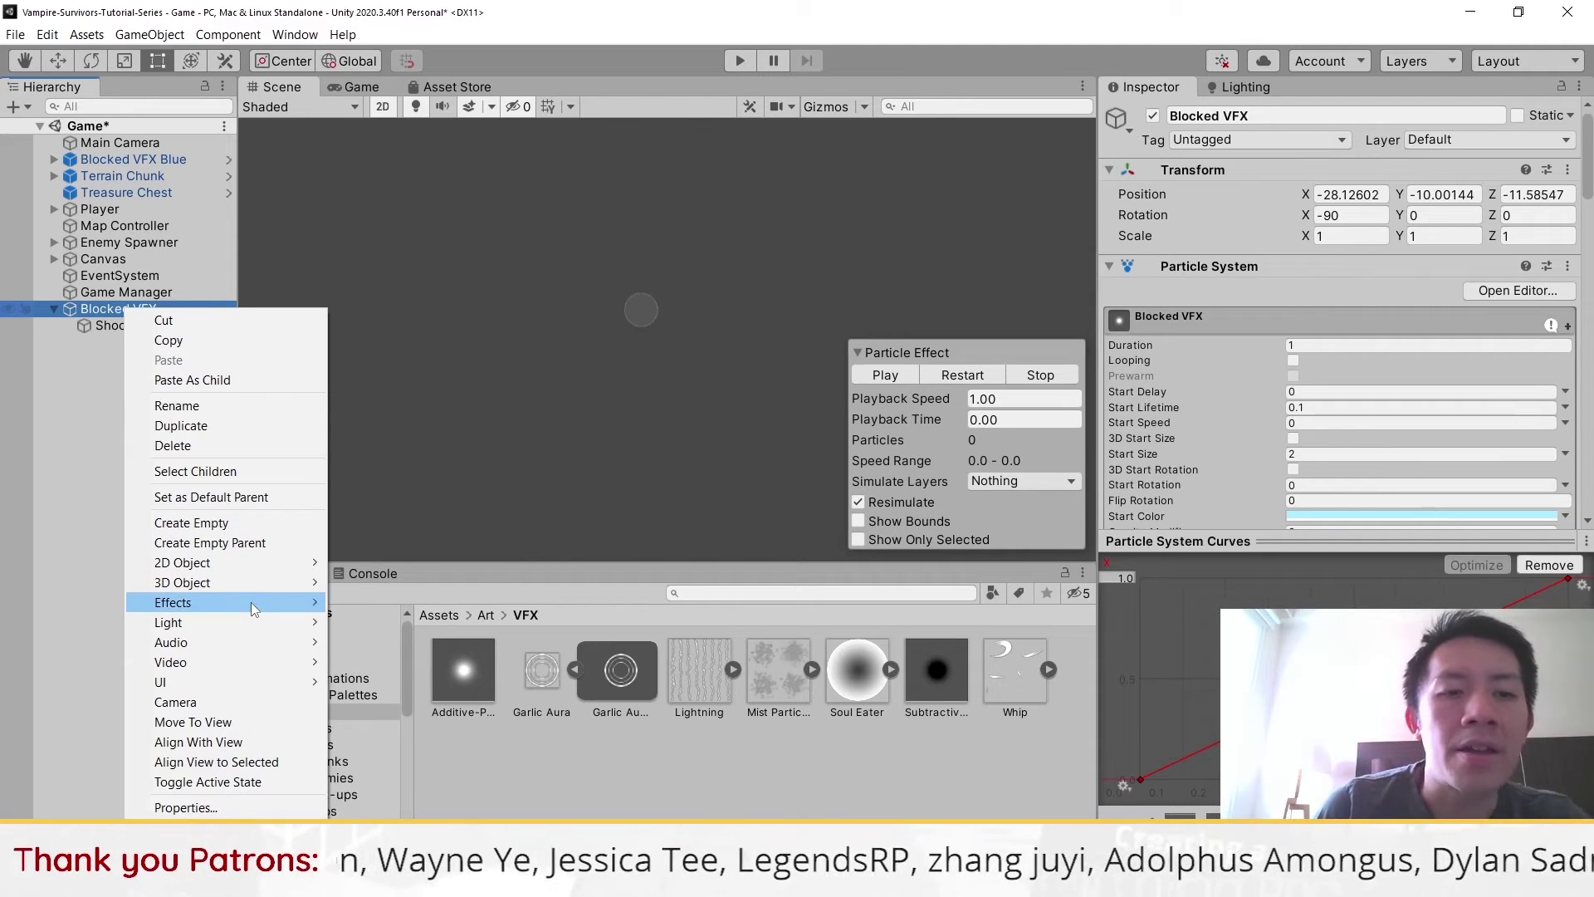
pyautogui.moveTo(254, 610)
pyautogui.click(396, 602)
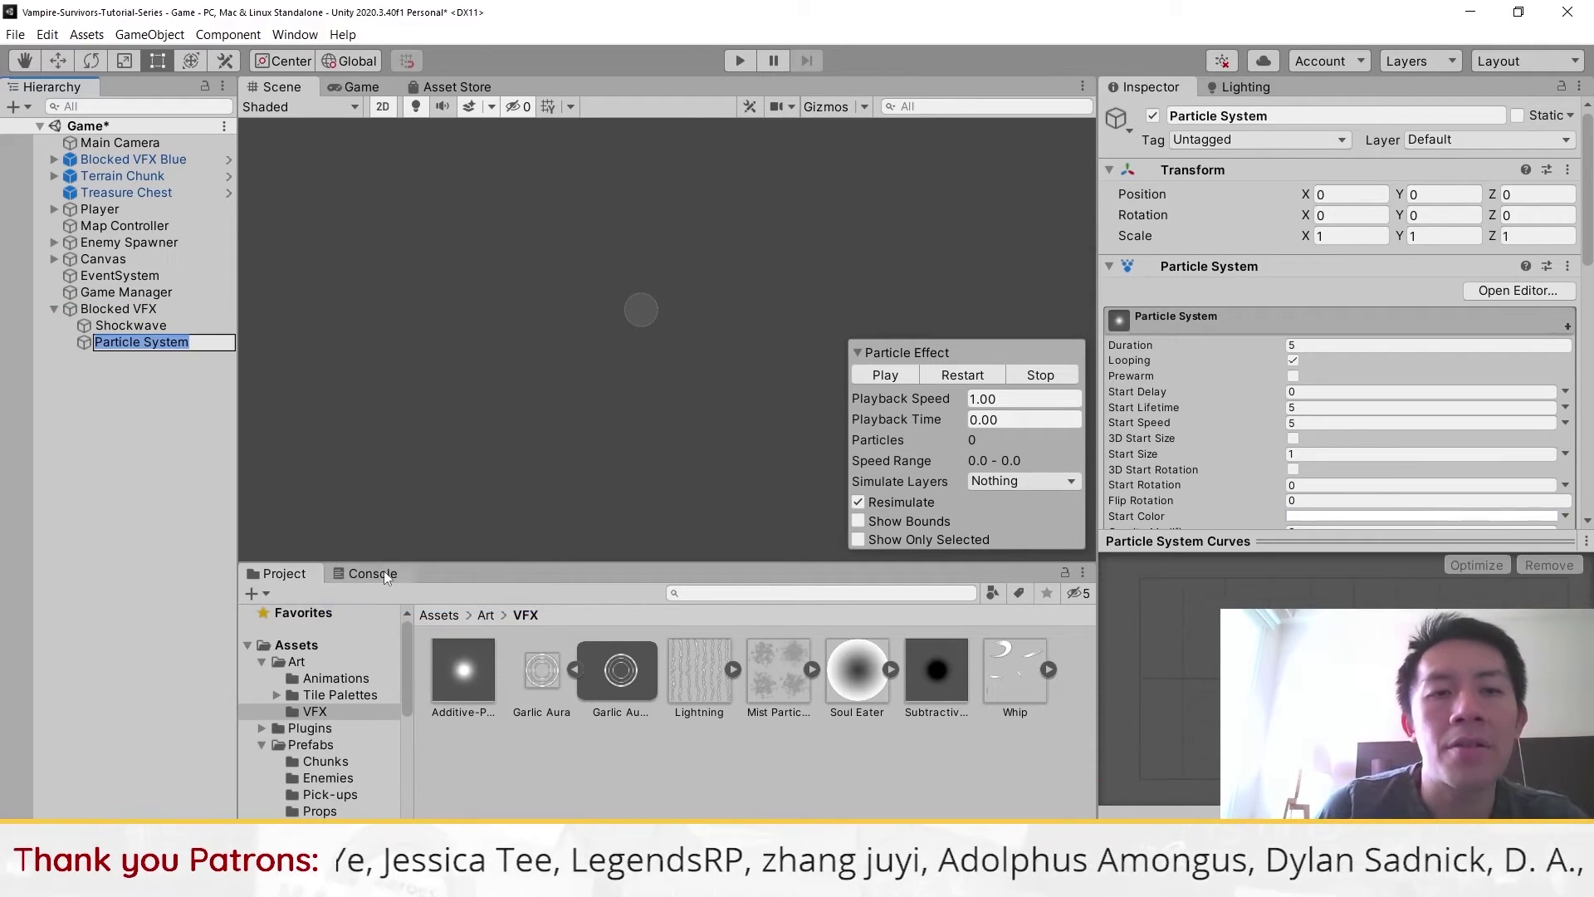
pyautogui.write('Sparks')
pyautogui.press('Return')
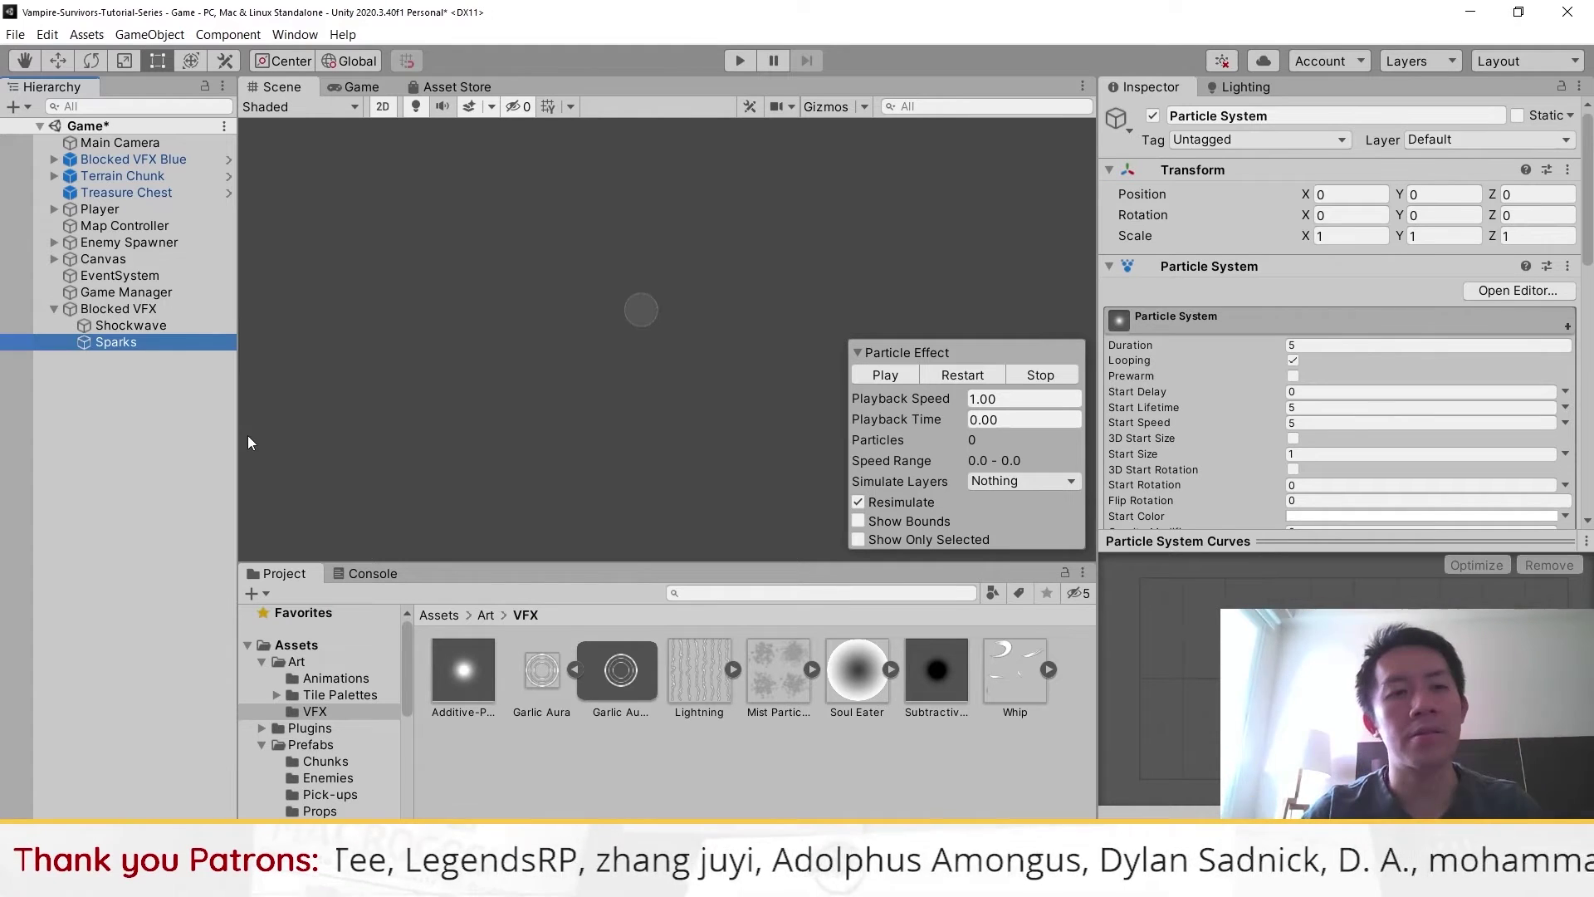
# Select Blocked VFX and replay the whole effect with Shockwave and Sparks
pyautogui.click(146, 310)
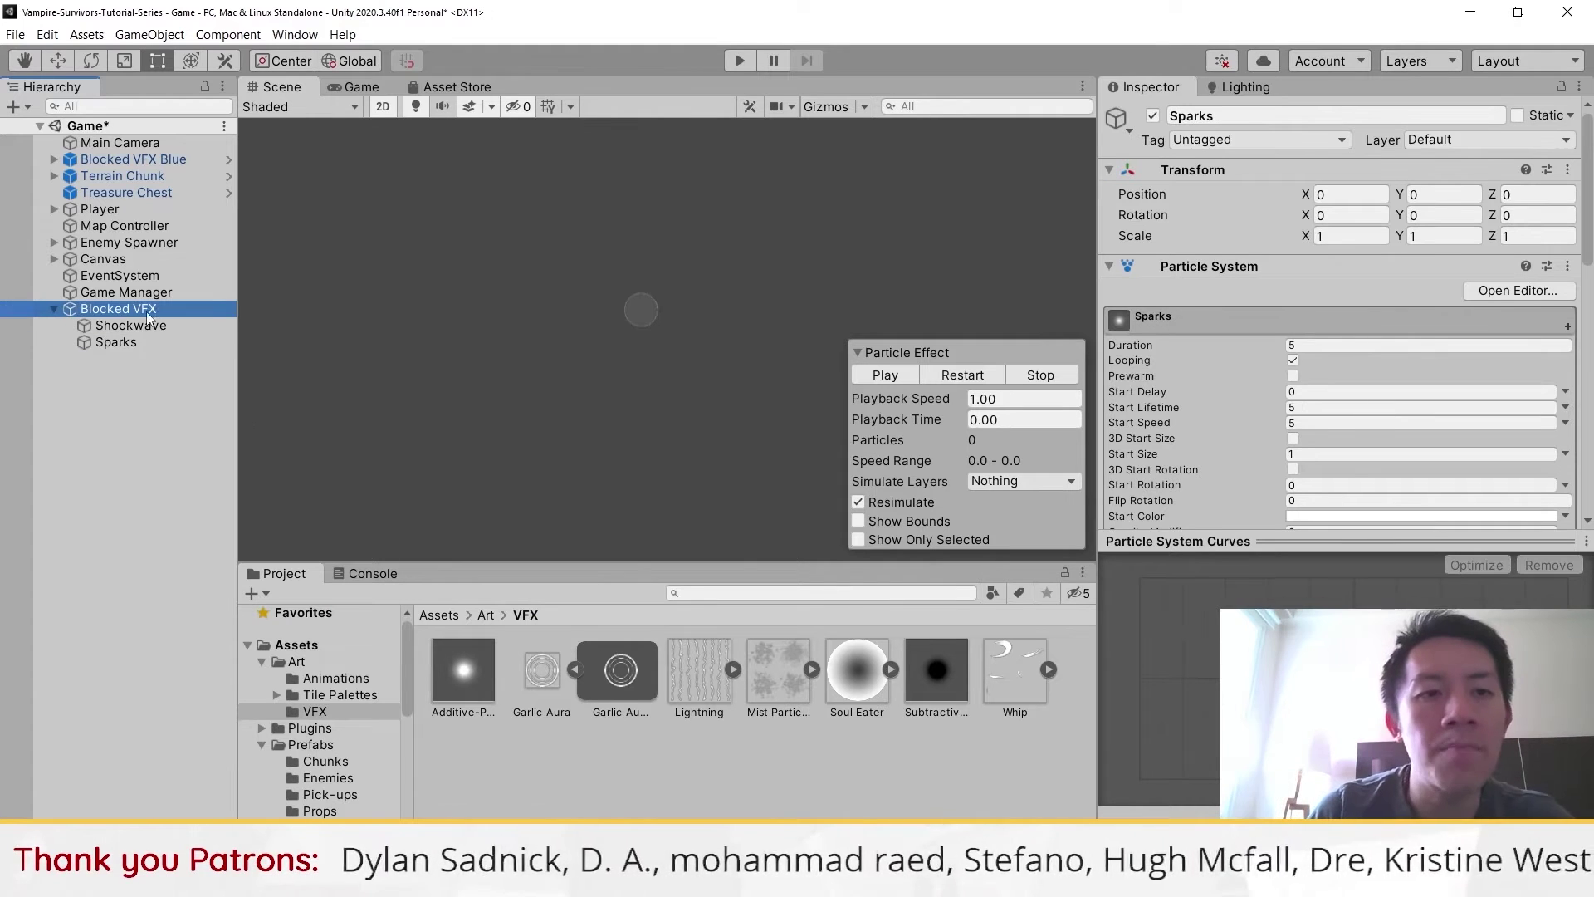
pyautogui.click(961, 374)
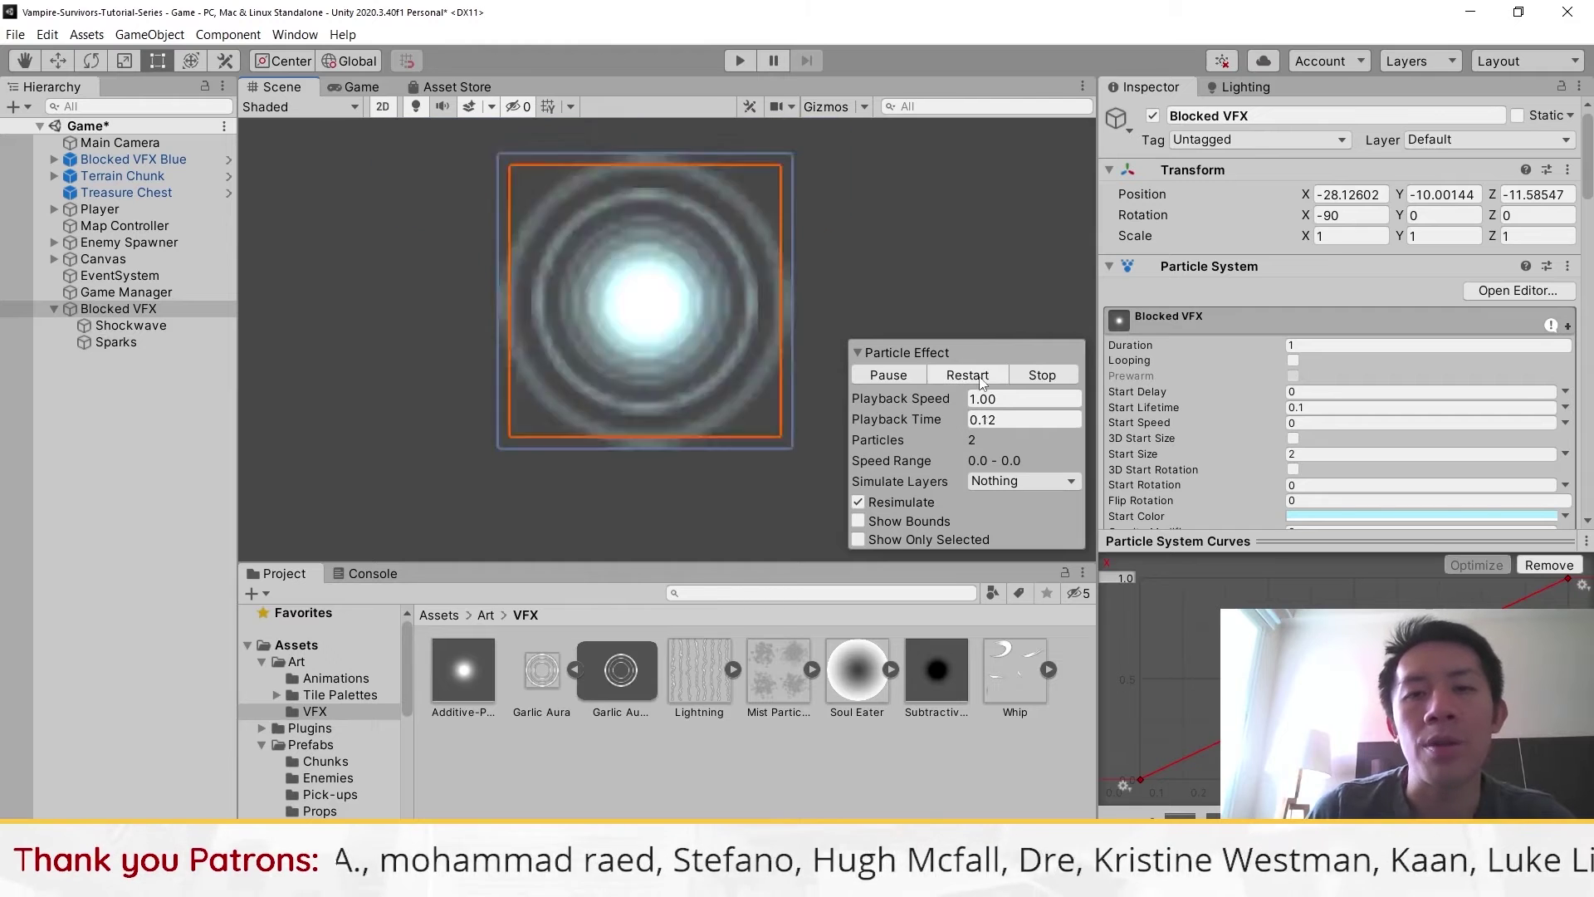
pyautogui.click(967, 375)
pyautogui.click(967, 374)
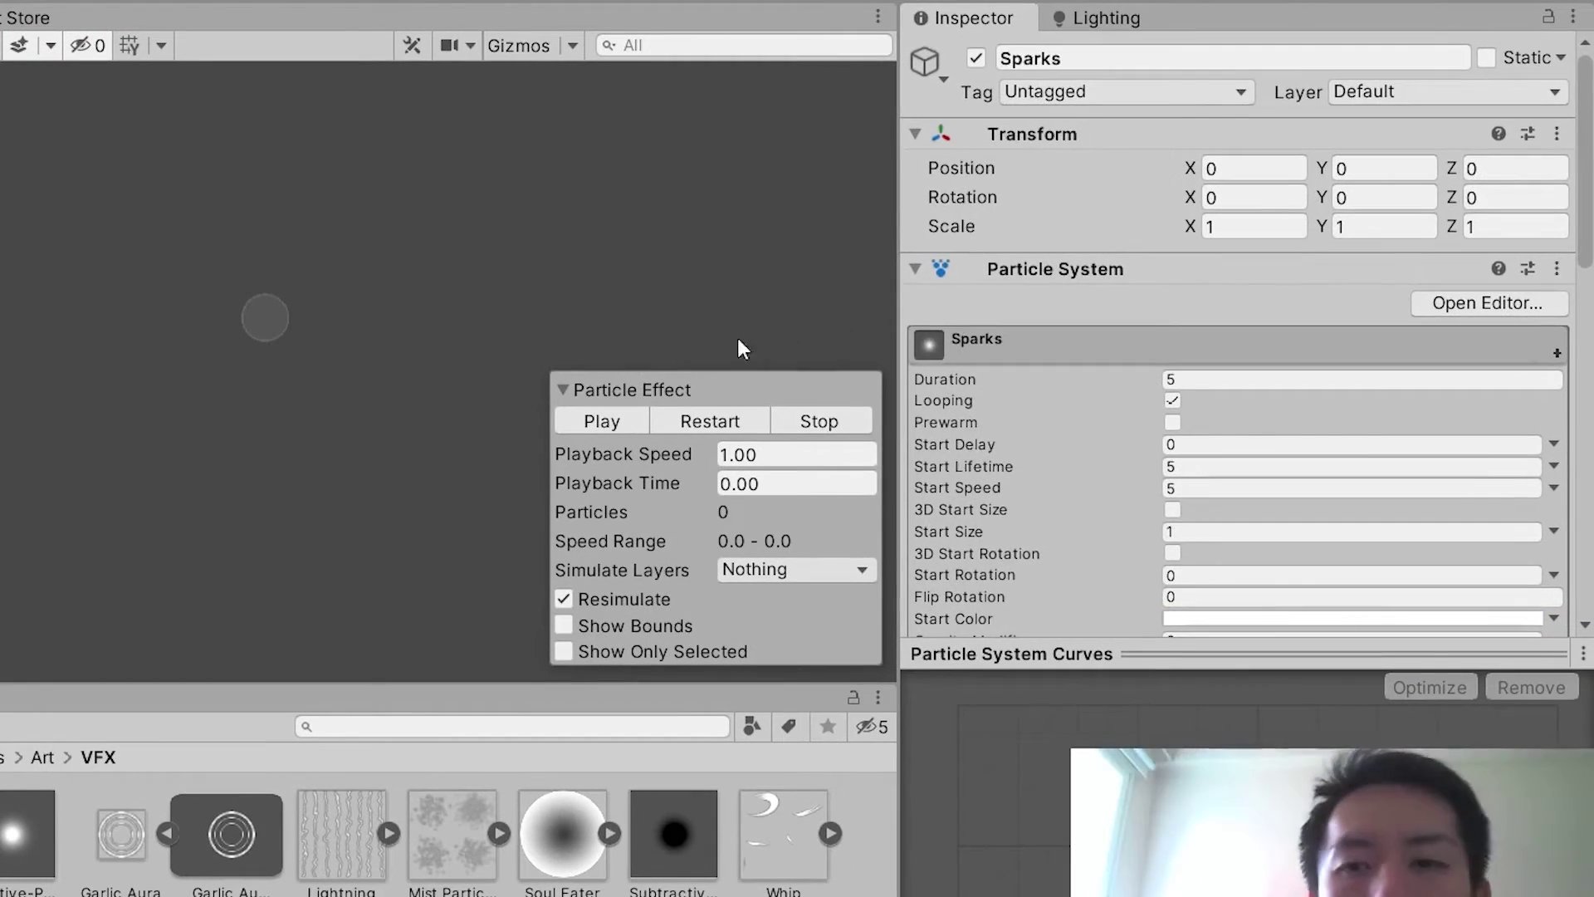
# Change the Sparks emitter shape from Cone to Circle, rotated 90 on X, and preview it
pyautogui.scroll(-15, 1288, 432)
pyautogui.scroll(12, 1287, 427)
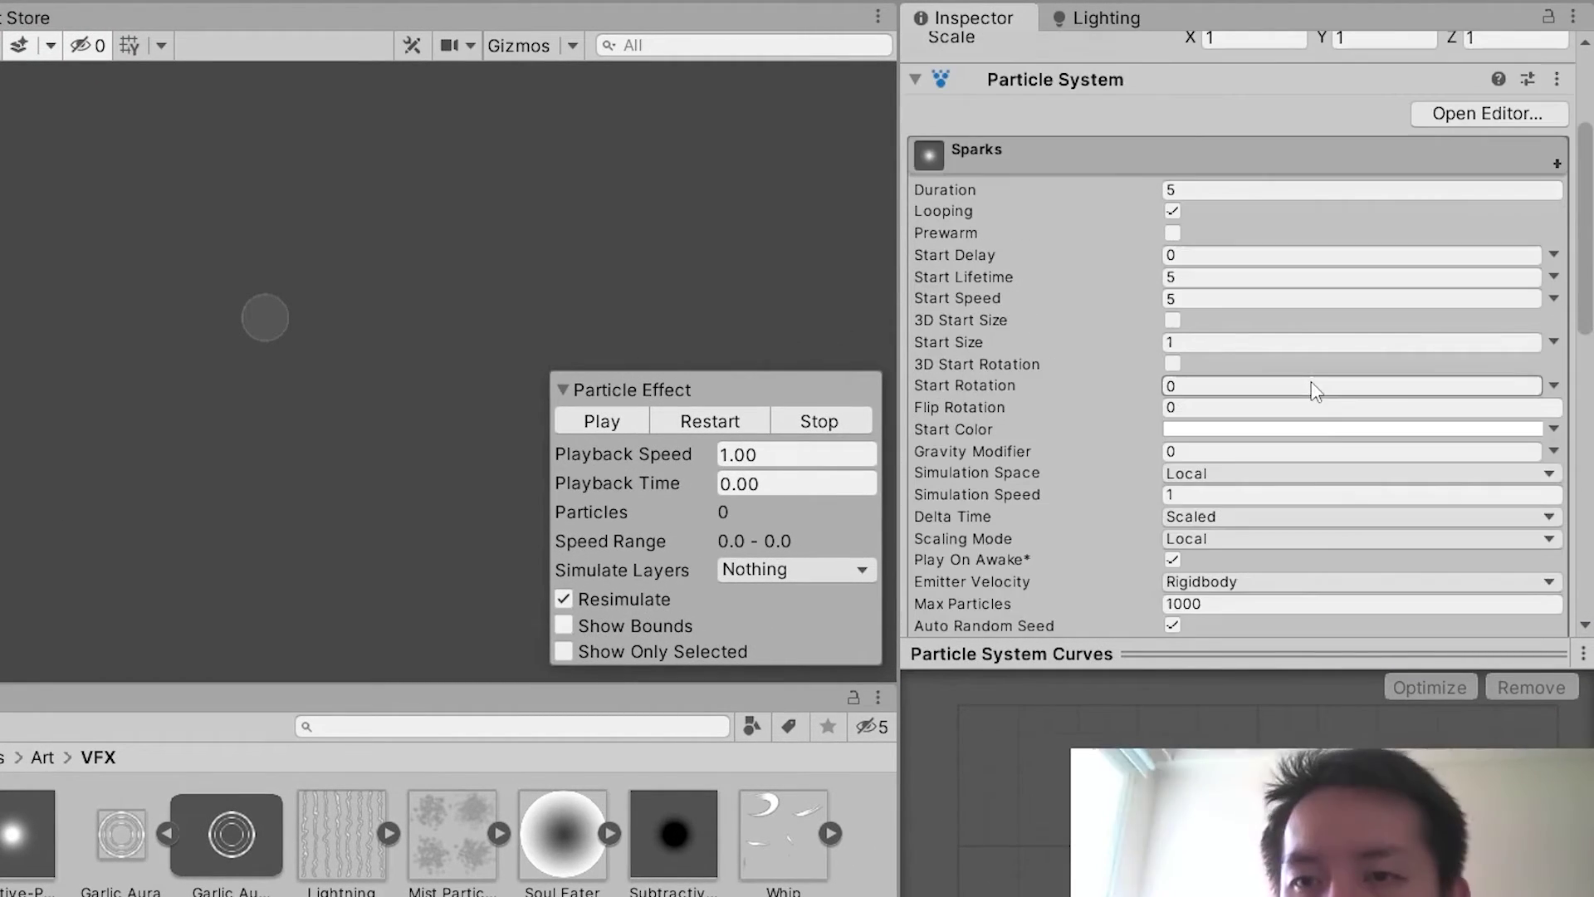
pyautogui.scroll(-3, 1309, 401)
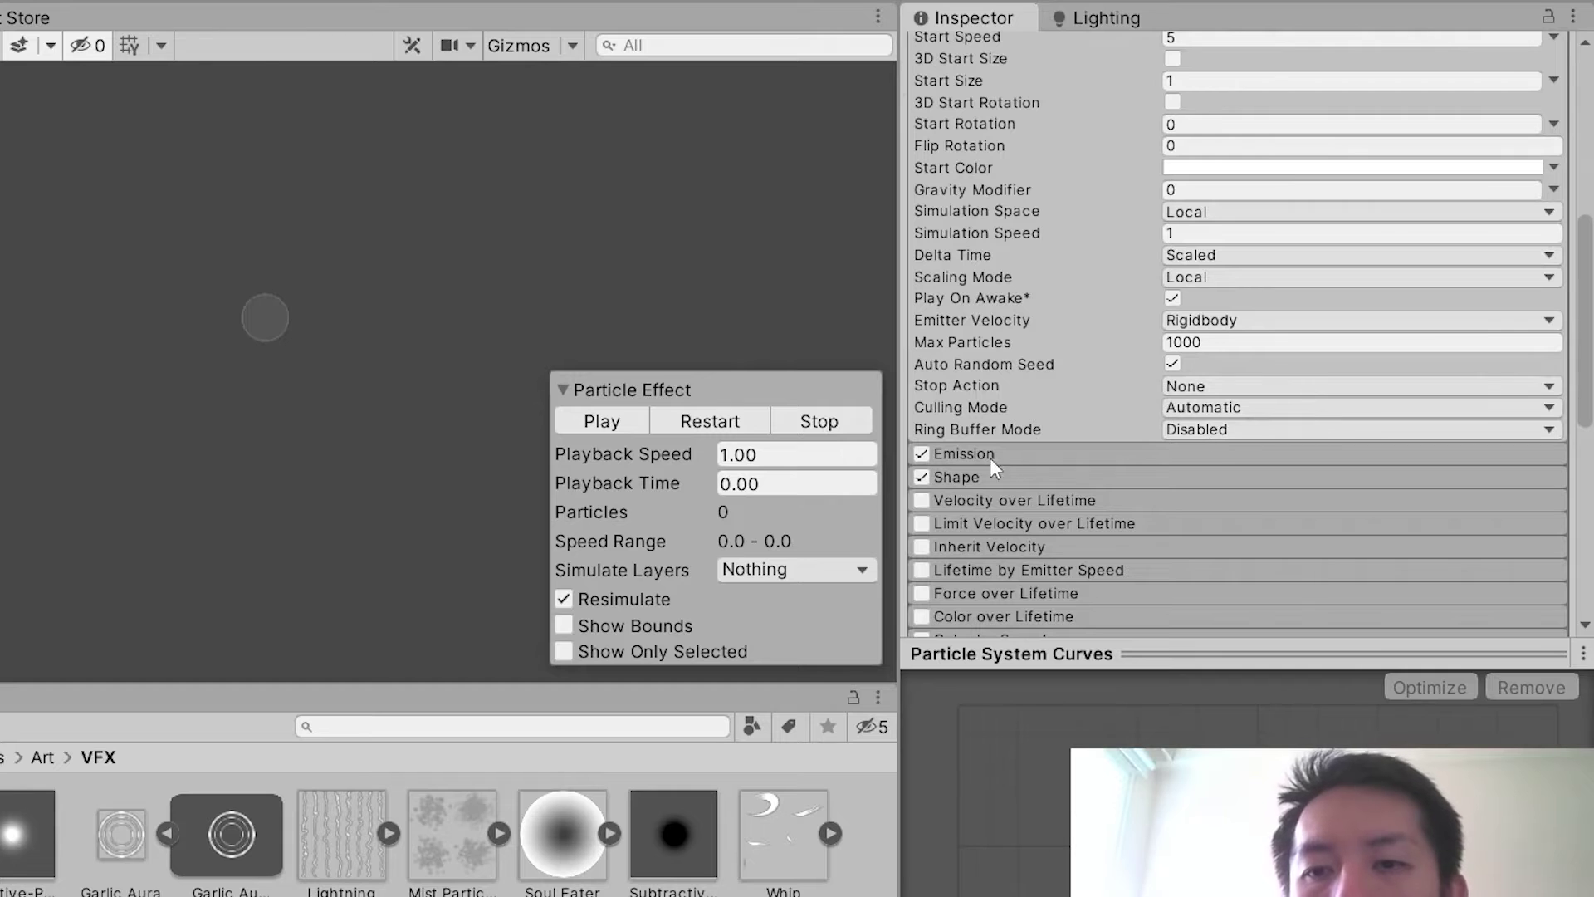
pyautogui.click(971, 473)
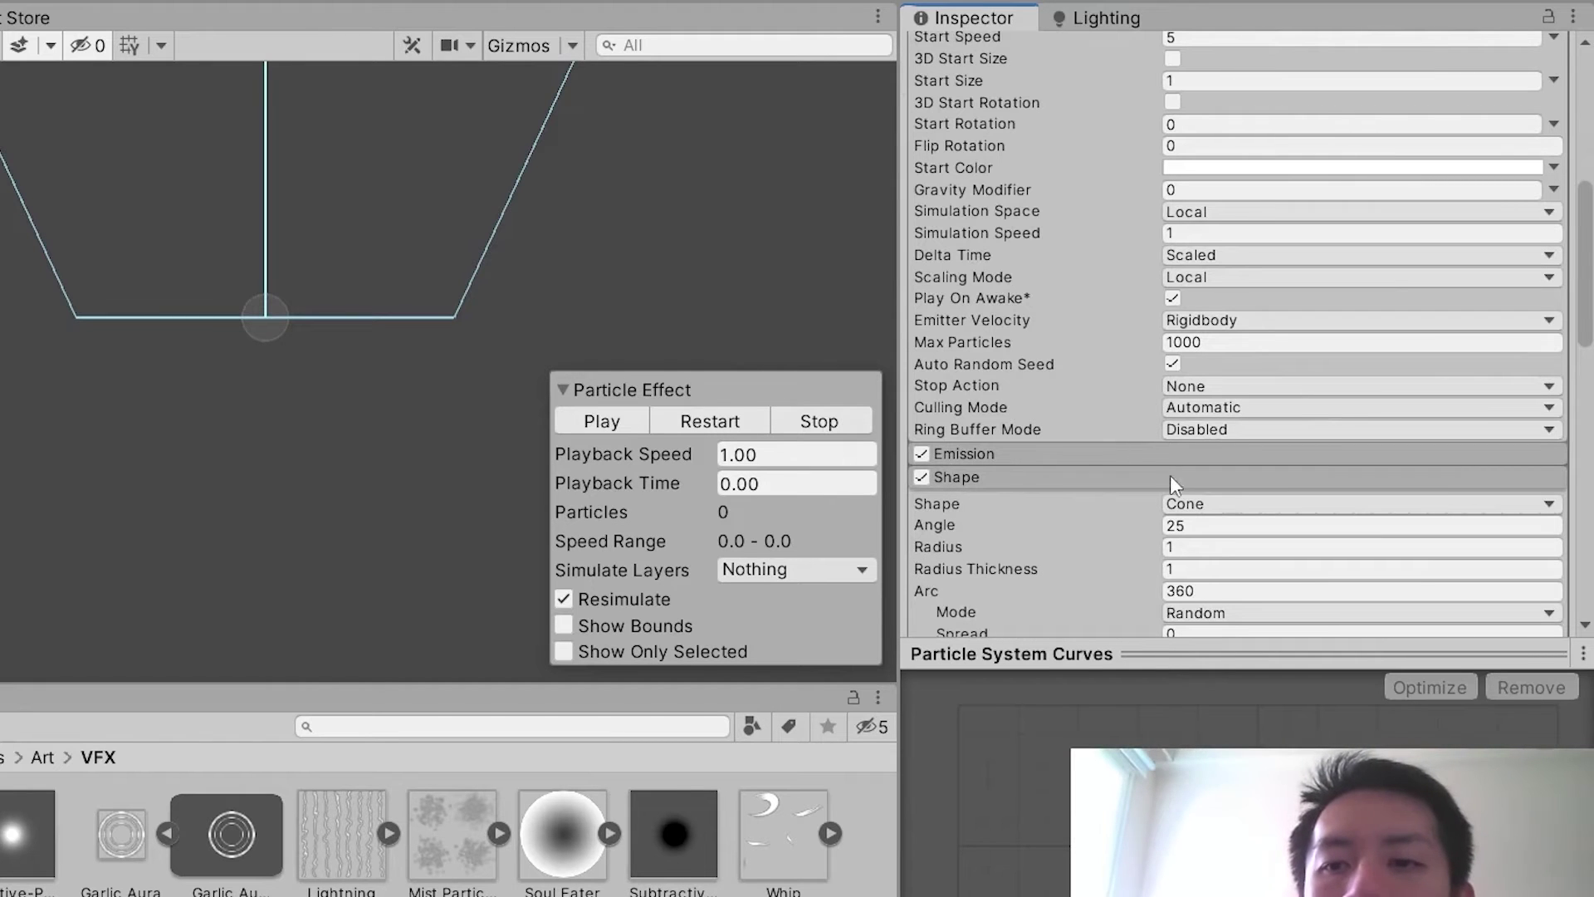
pyautogui.click(1220, 509)
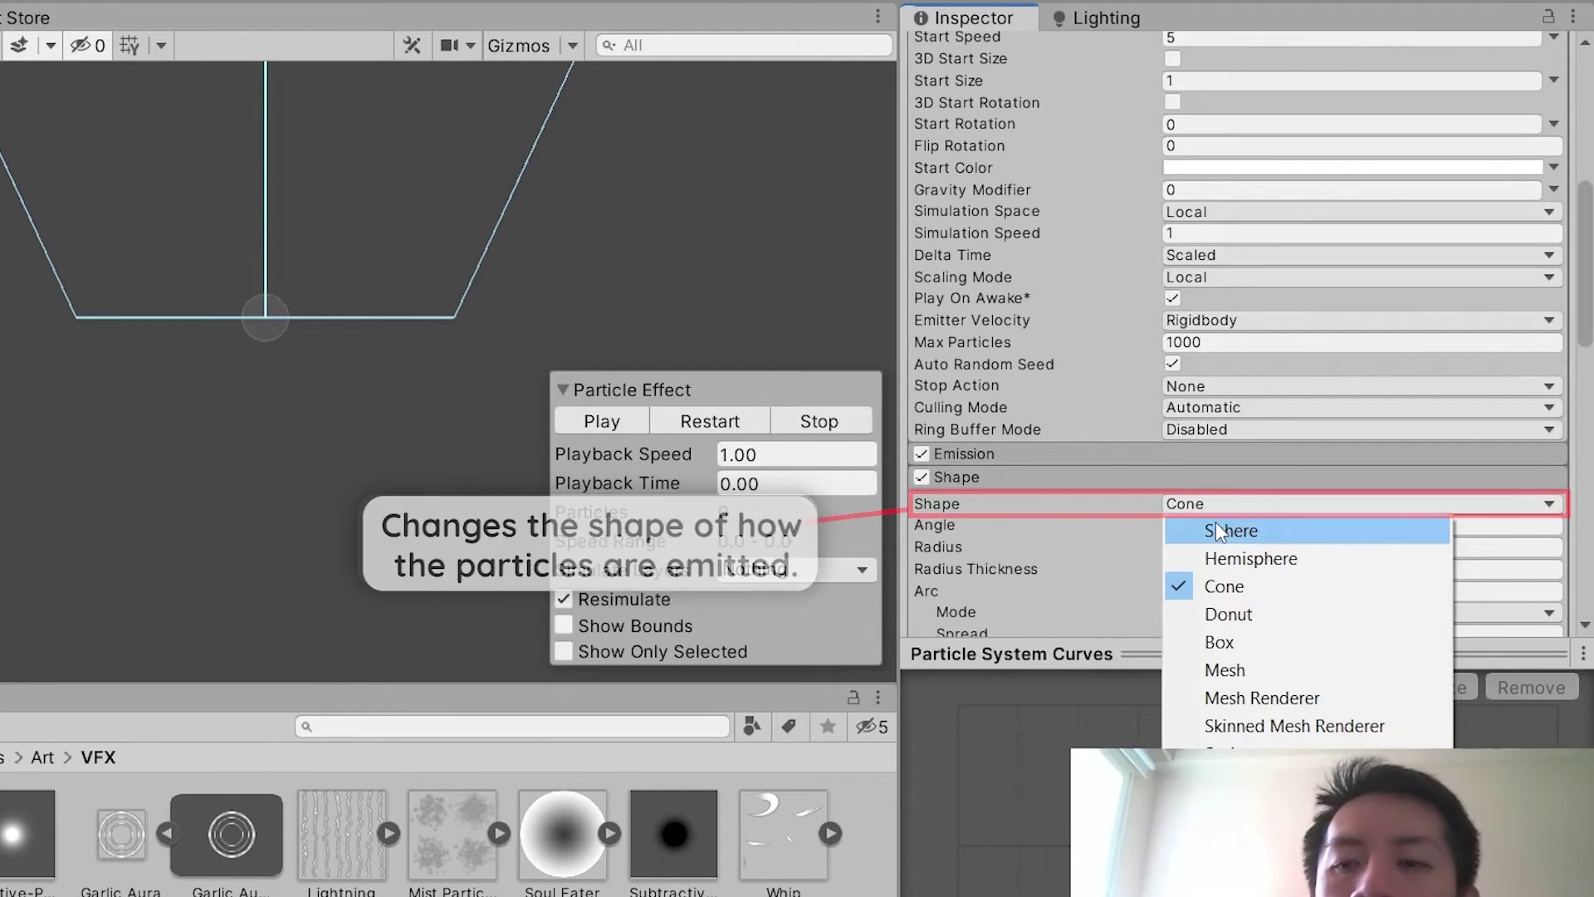
pyautogui.click(1237, 753)
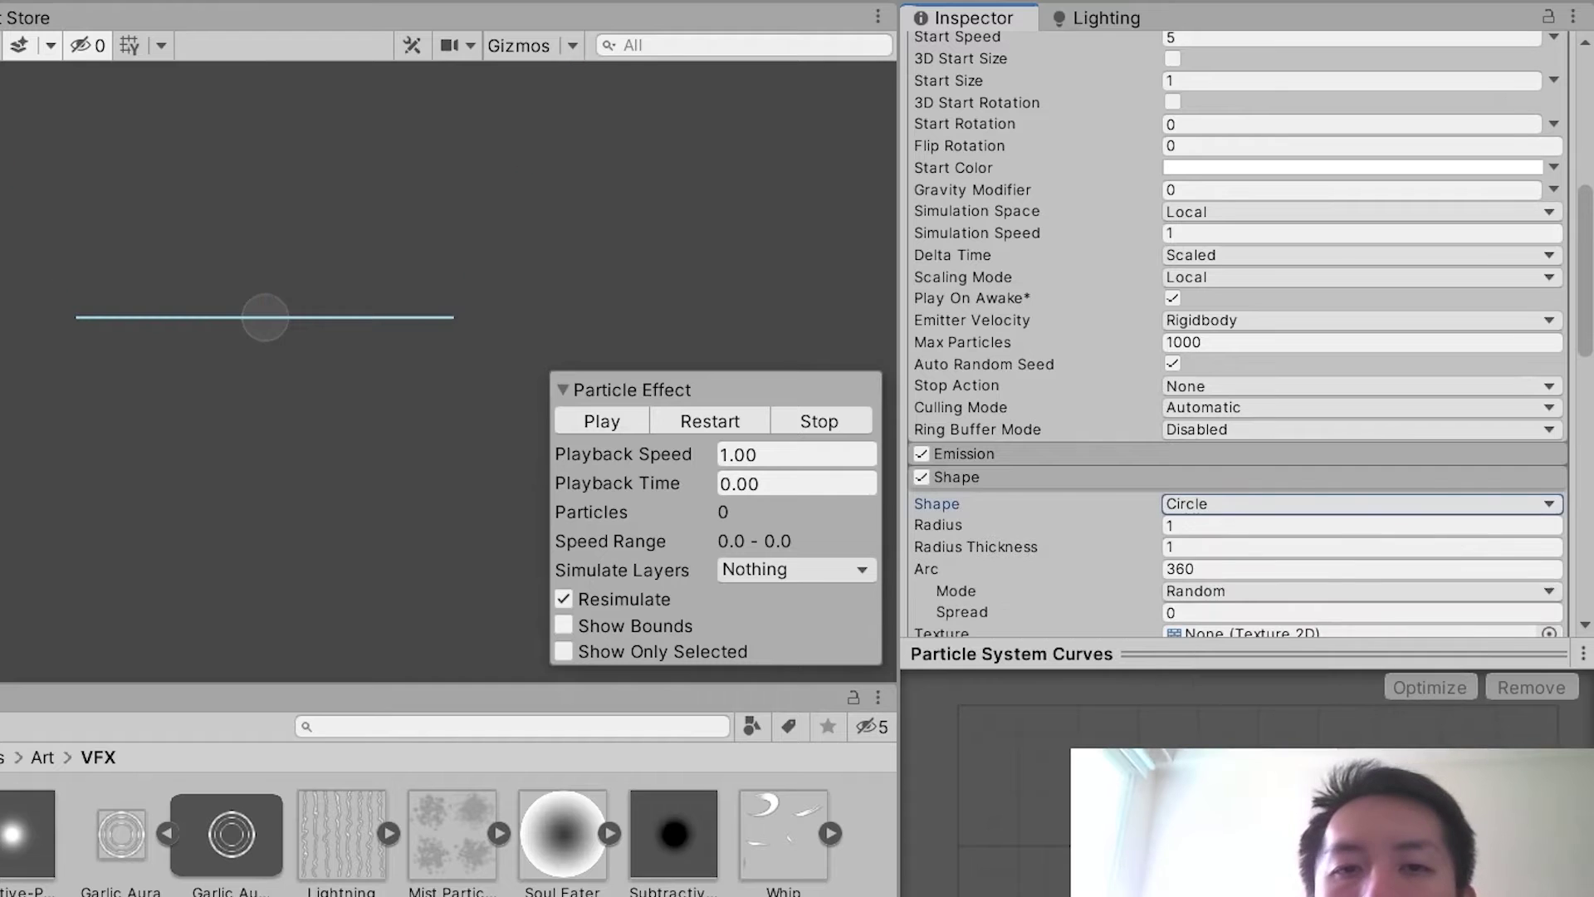
pyautogui.scroll(-3, 1304, 490)
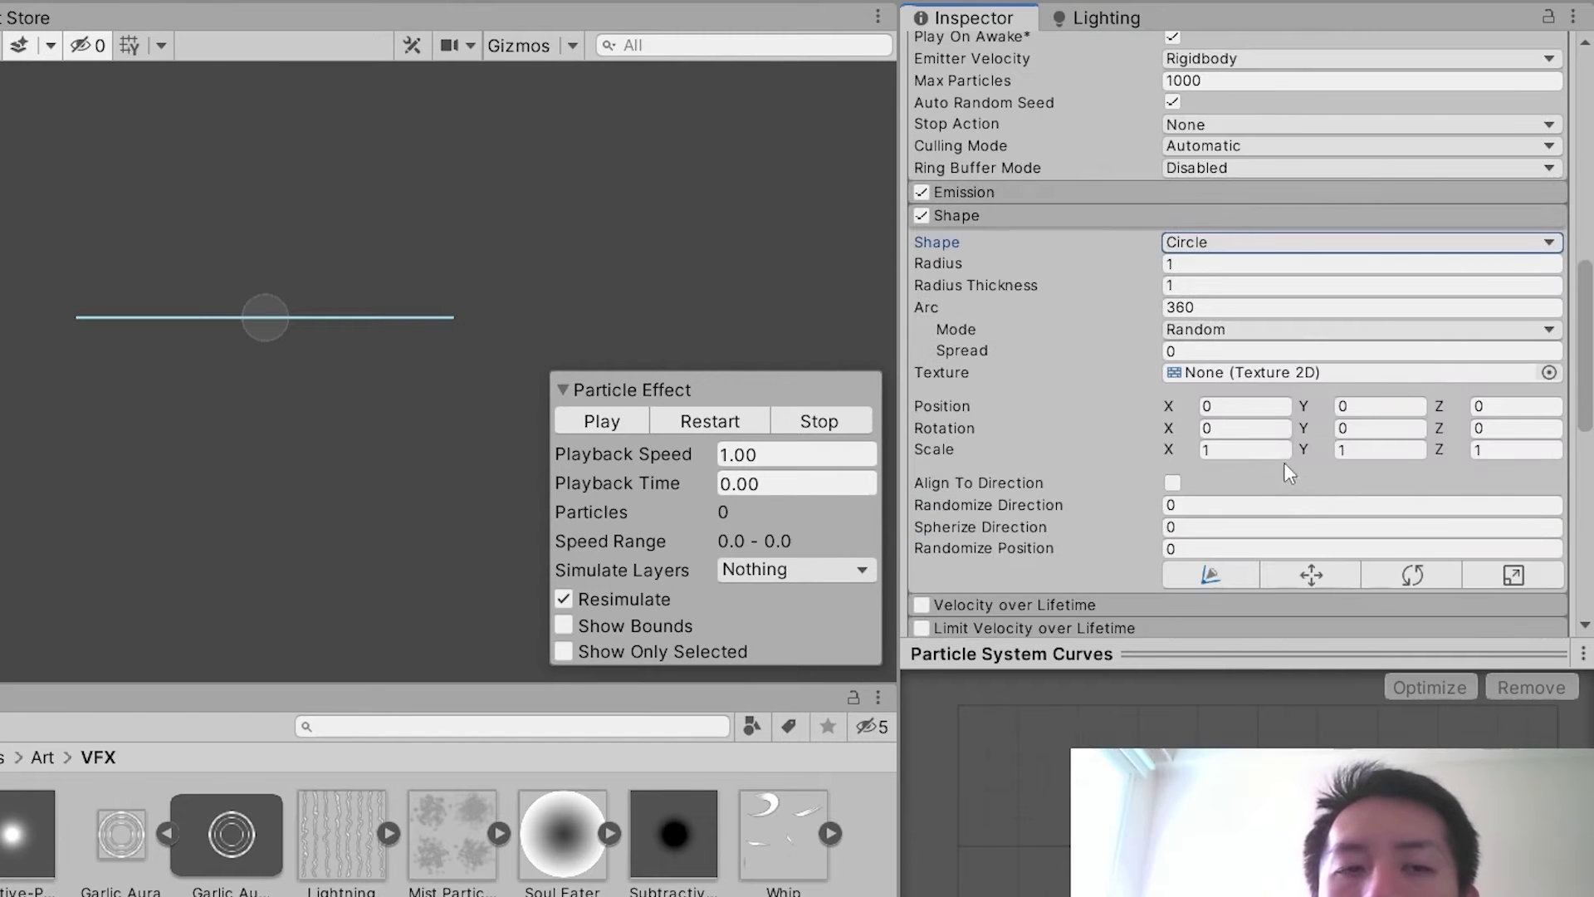
pyautogui.scroll(8, 1259, 440)
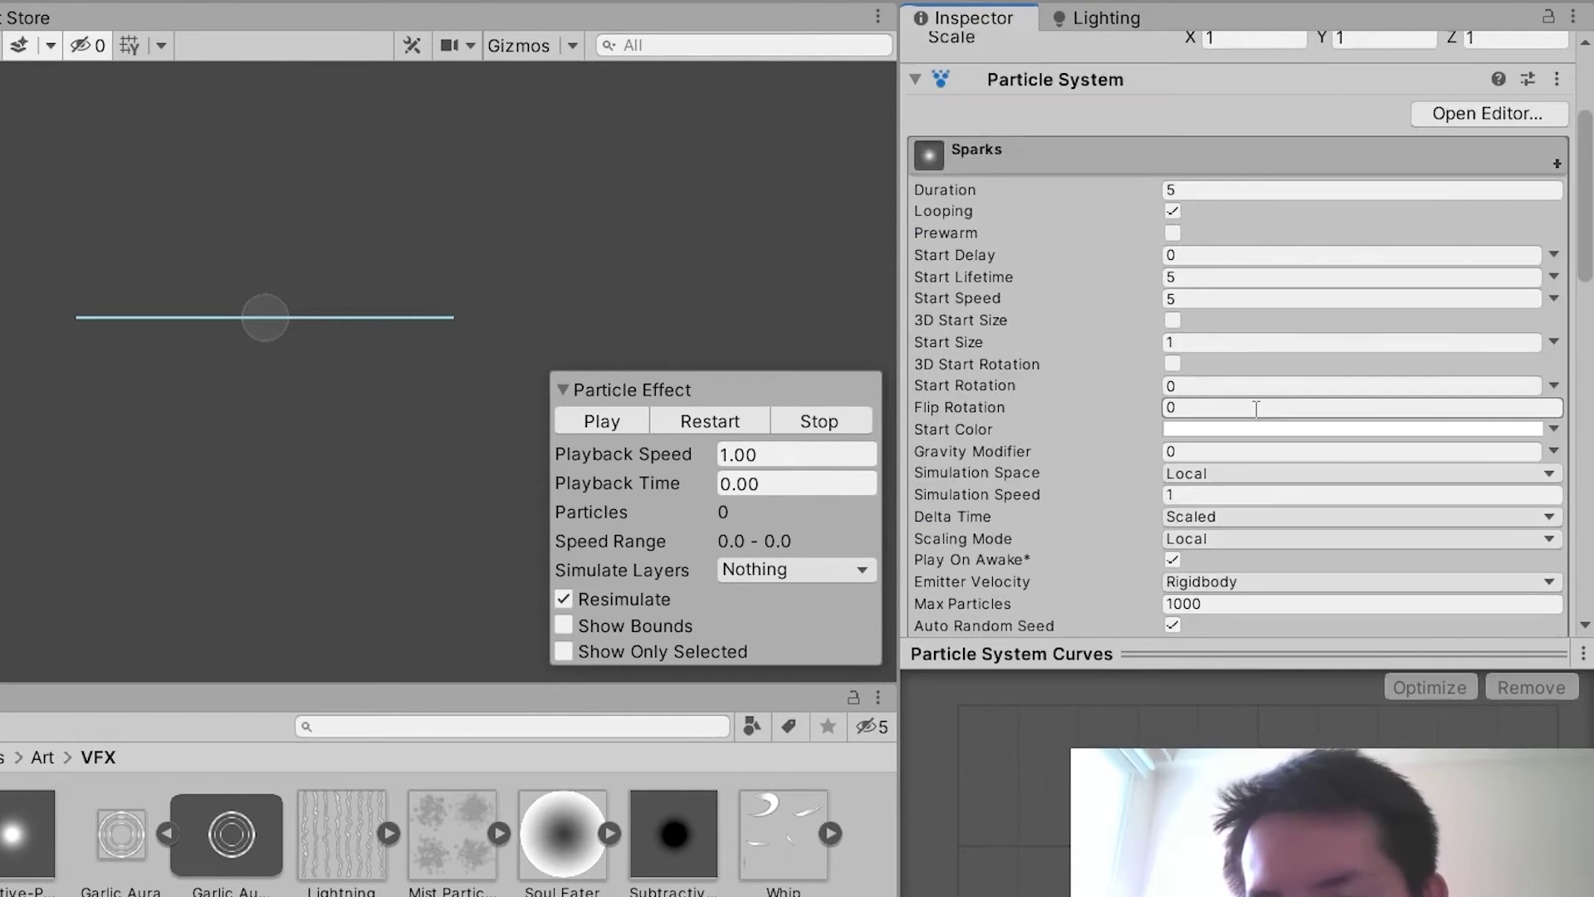
pyautogui.scroll(-9, 1255, 423)
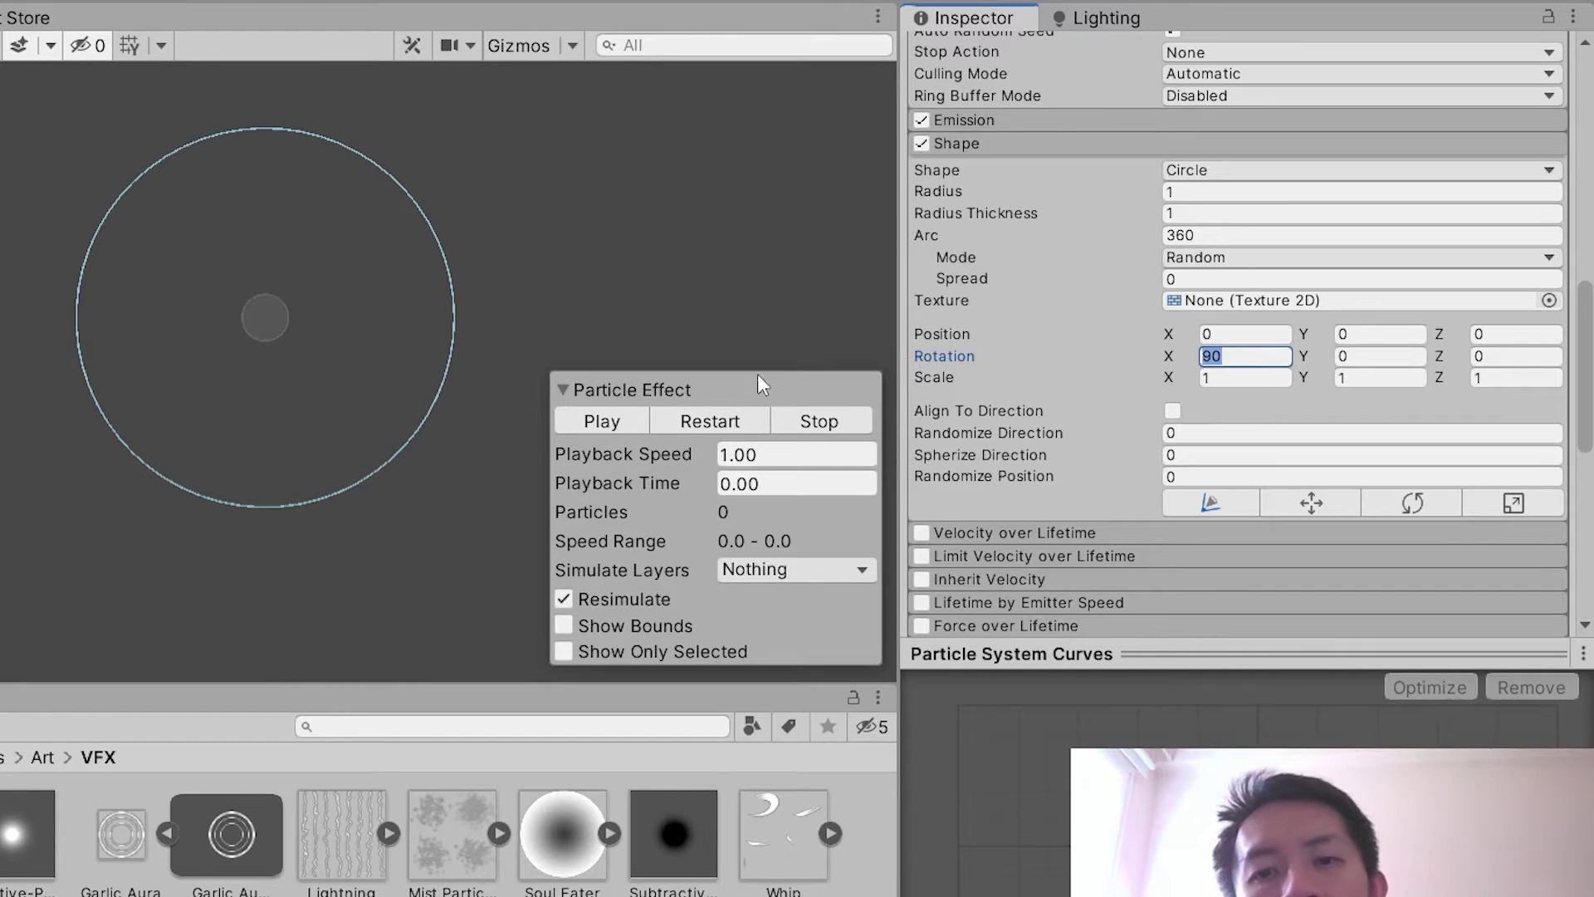
pyautogui.click(710, 421)
# In the Sparks Emission module, set Rate over Time to 0 and add a 30-particle burst
pyautogui.scroll(-5, 441, 226)
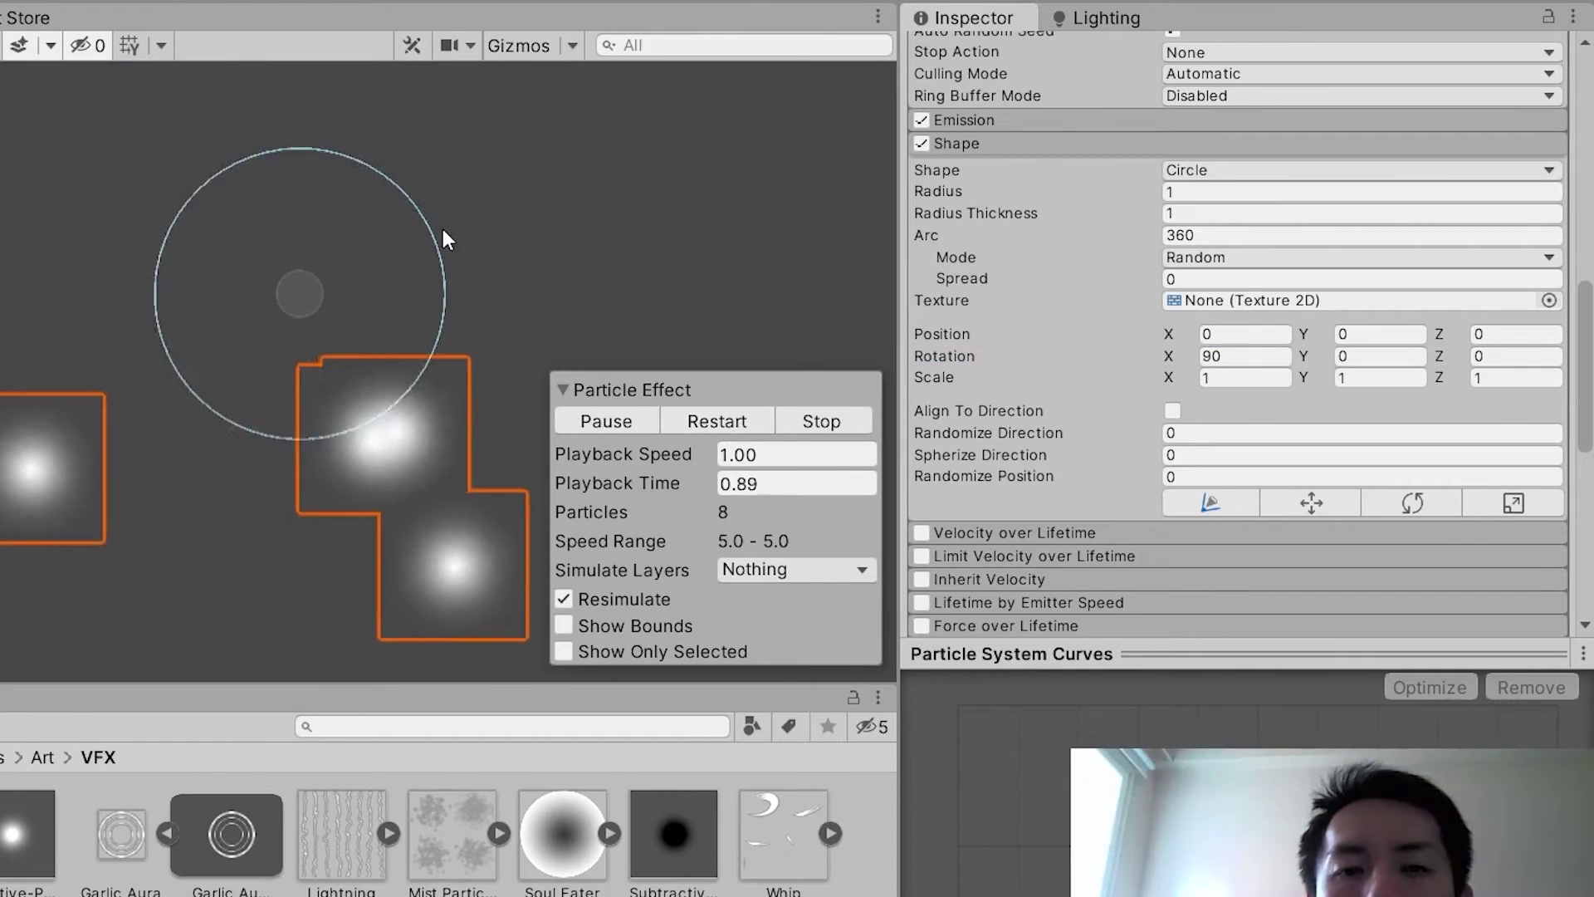
pyautogui.scroll(3, 513, 259)
pyautogui.click(963, 119)
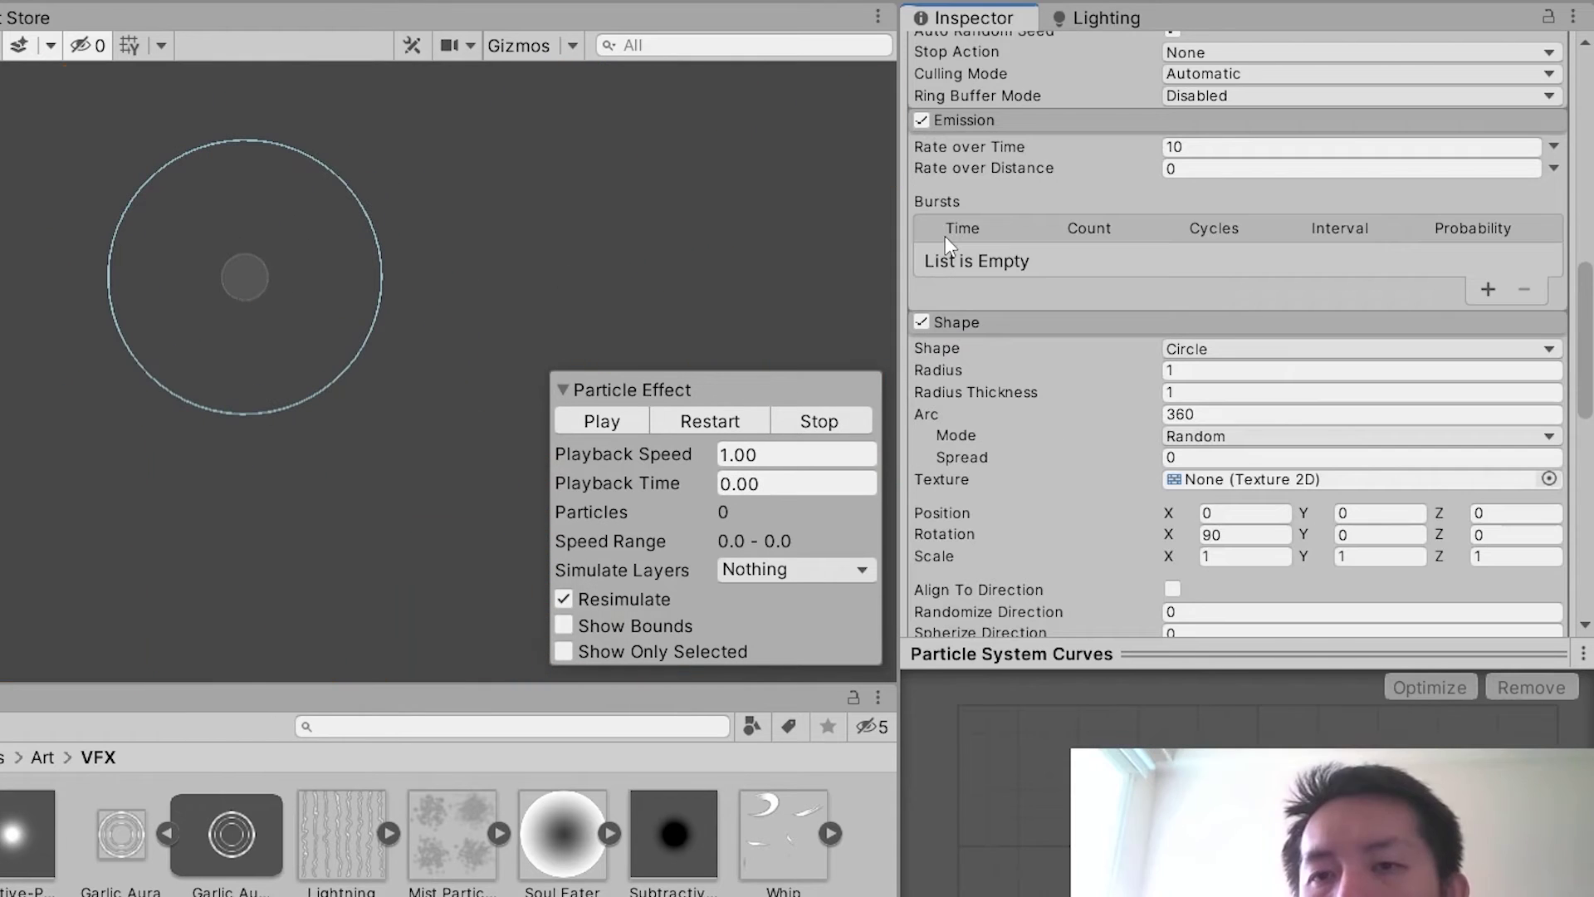
pyautogui.click(1146, 170)
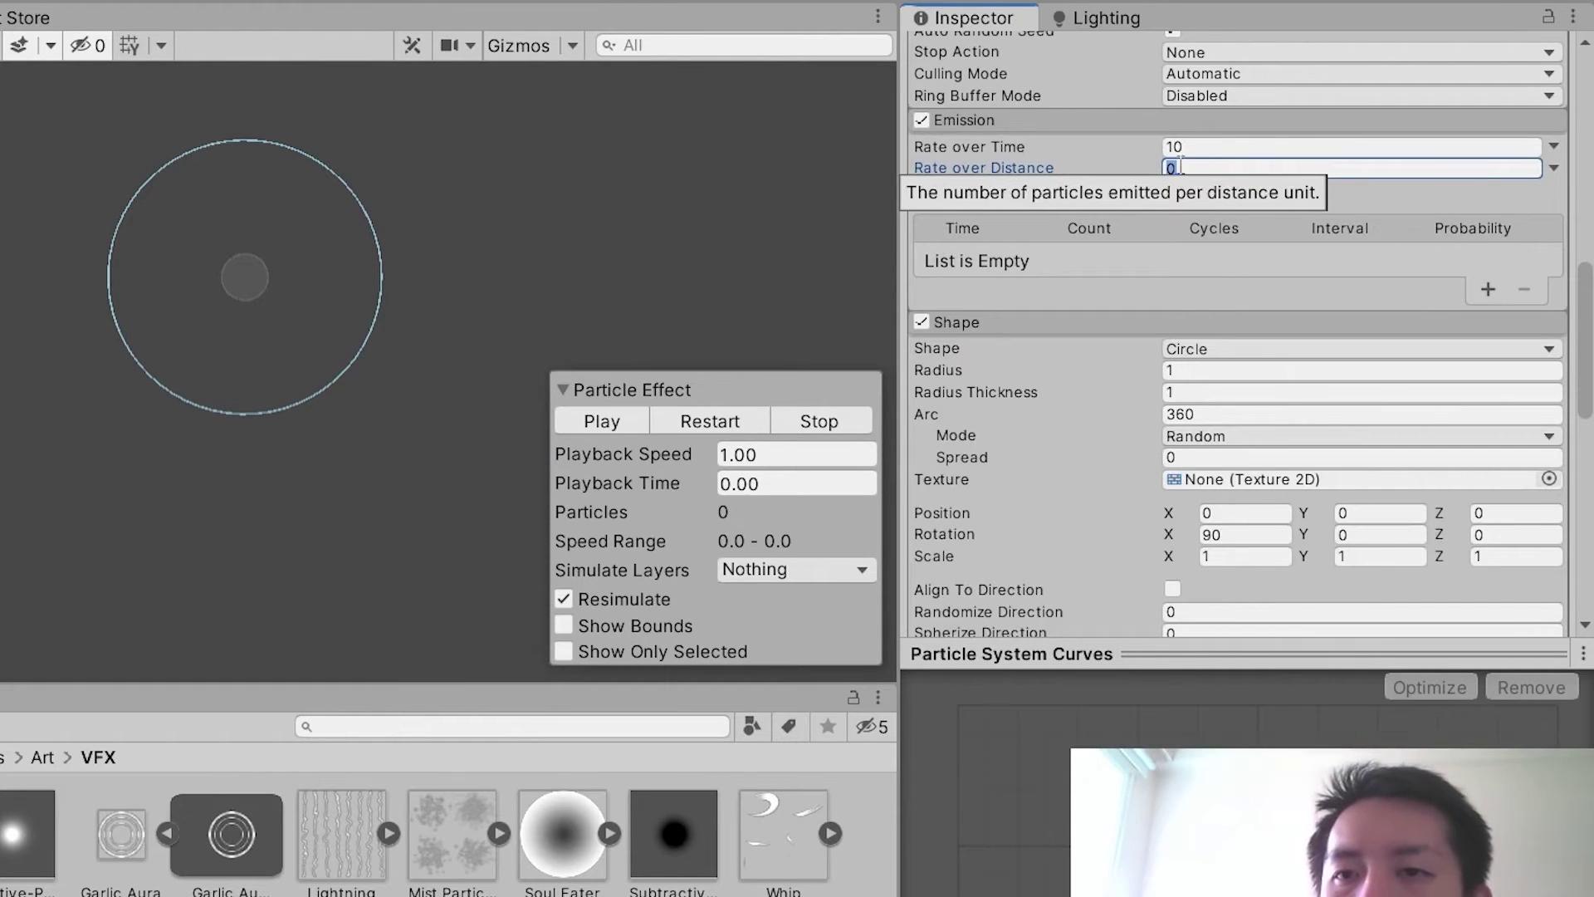
pyautogui.click(1213, 146)
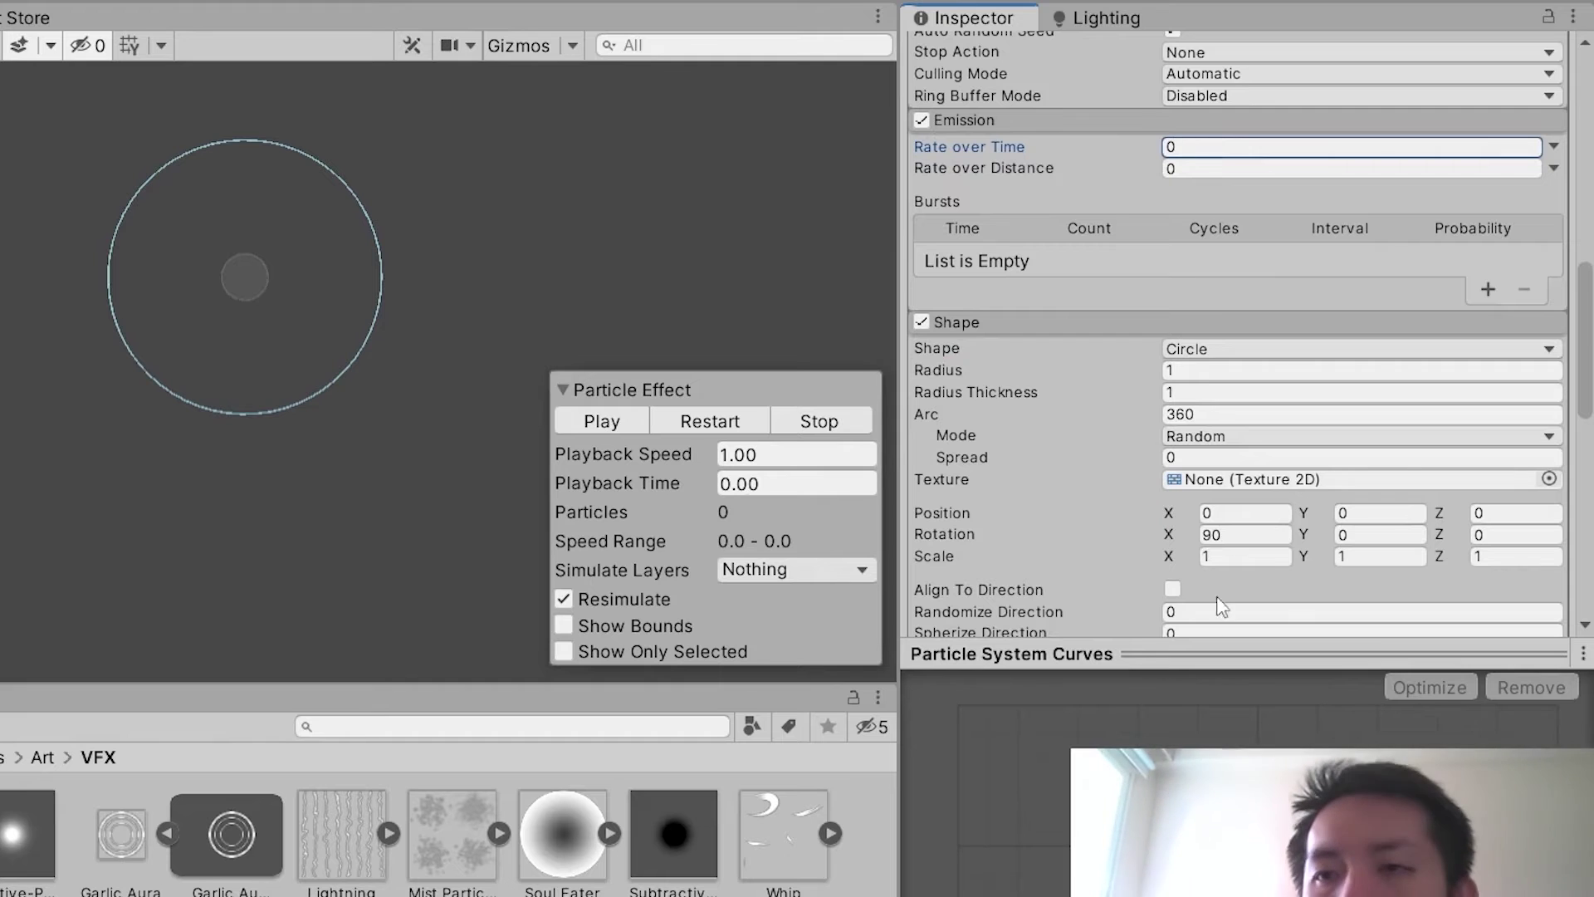
pyautogui.click(1487, 291)
# Replay the effect to preview the 30-particle burst and inspect the burst Interval value
pyautogui.click(720, 428)
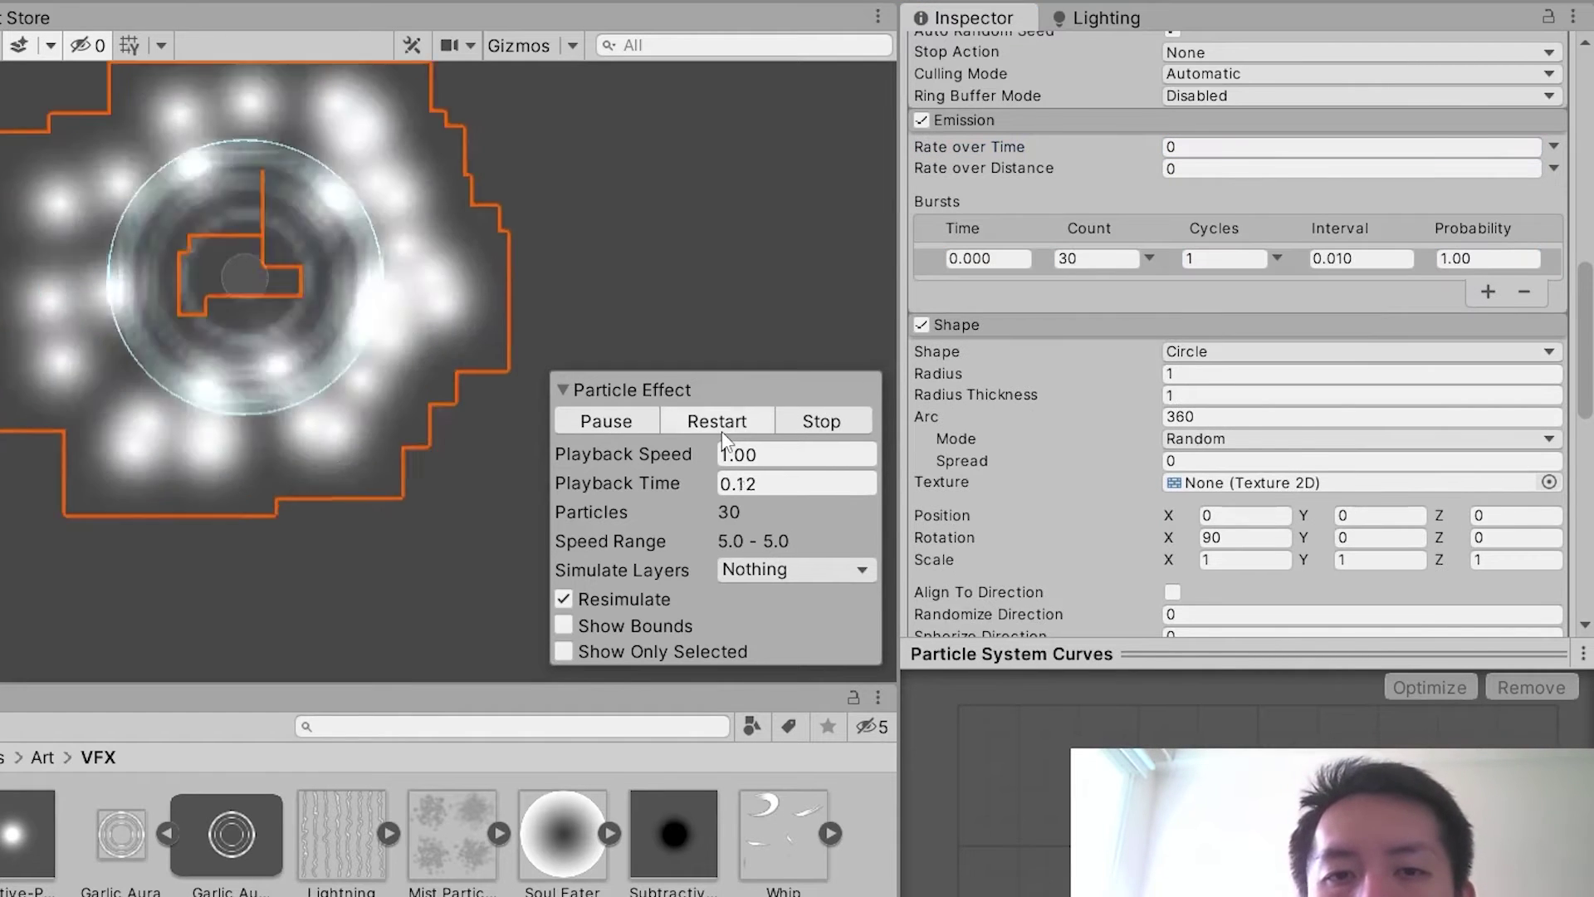
pyautogui.click(721, 428)
pyautogui.click(721, 431)
pyautogui.click(721, 431)
pyautogui.click(721, 430)
pyautogui.click(720, 431)
pyautogui.click(720, 431)
pyautogui.click(721, 431)
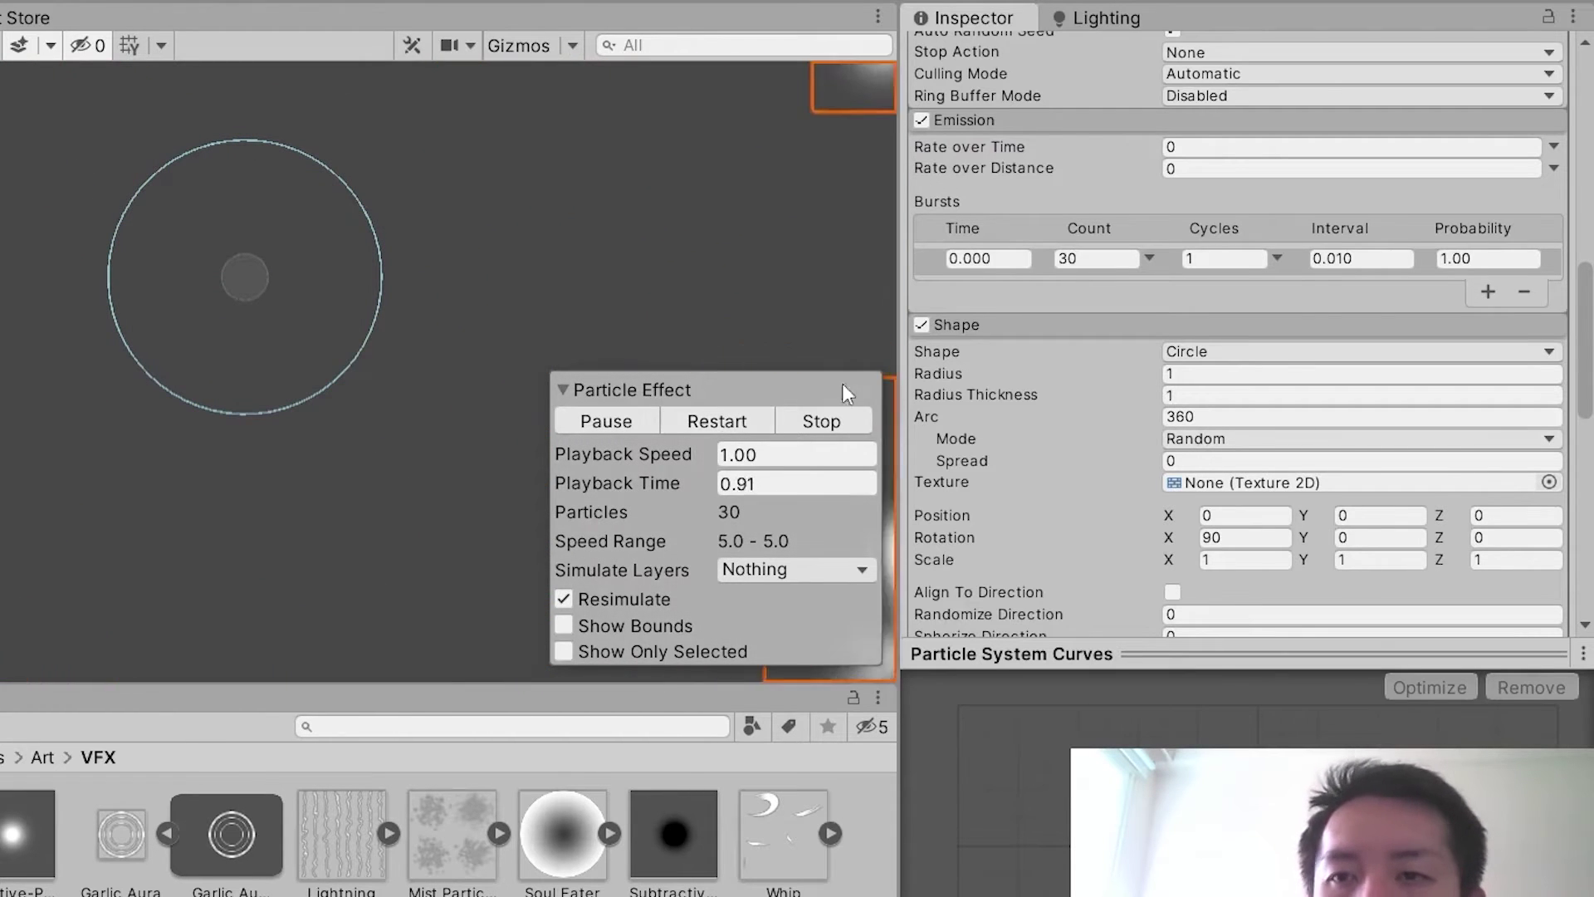
pyautogui.scroll(10, 1423, 237)
pyautogui.scroll(-10, 1422, 237)
pyautogui.click(1351, 259)
pyautogui.scroll(10, 1352, 261)
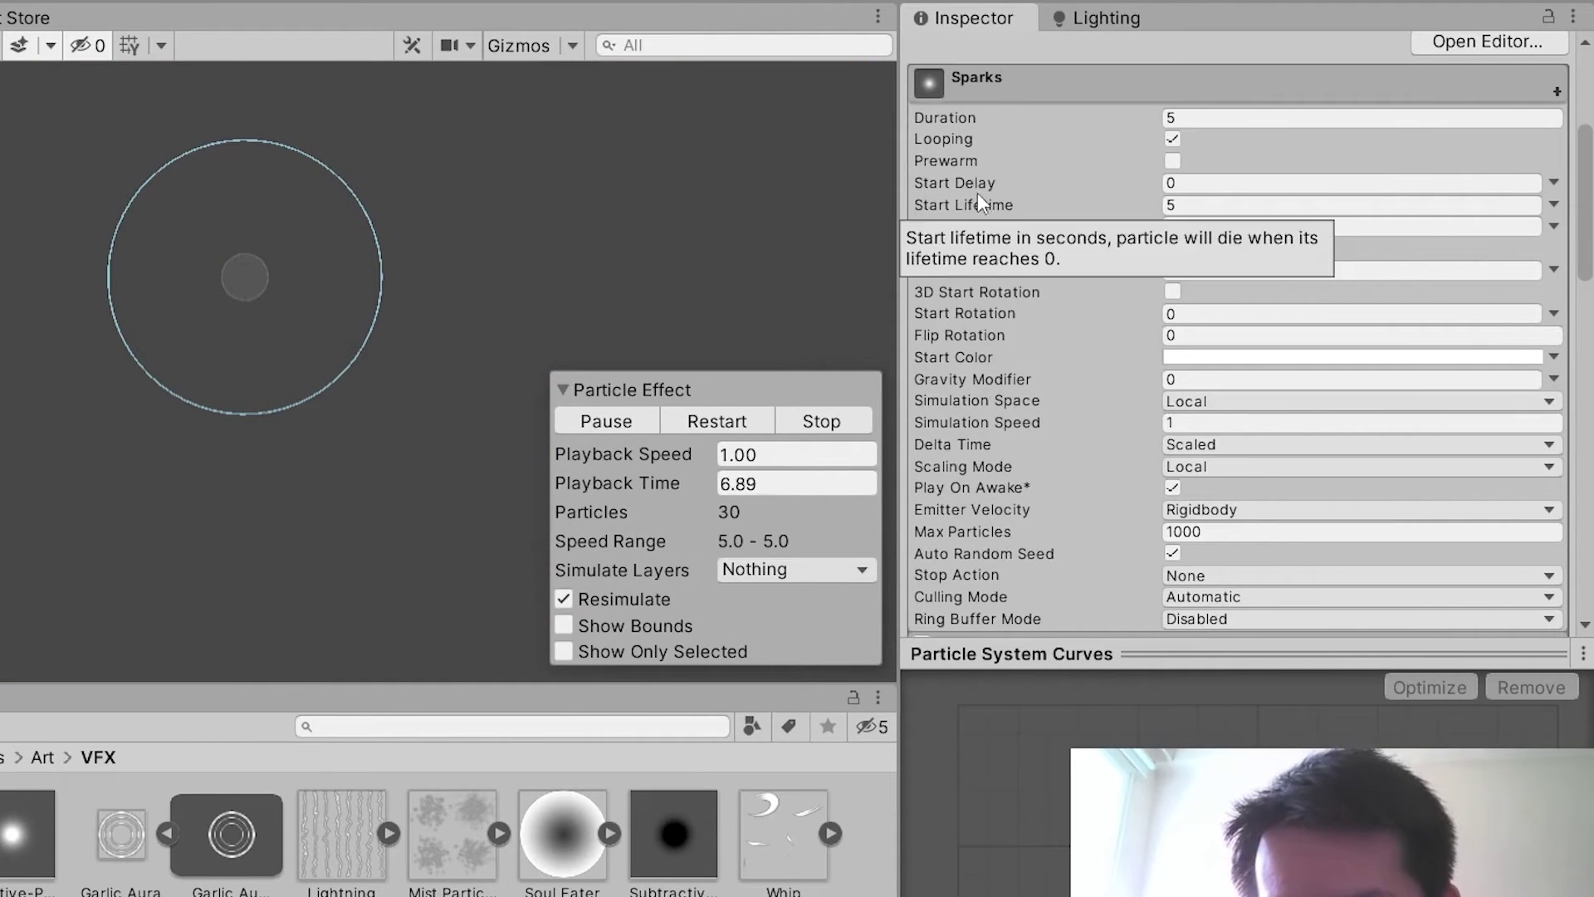
# Shrink the Sparks Shape radius to 0.17 and preview the tighter burst
pyautogui.click(726, 422)
pyautogui.click(727, 421)
pyautogui.click(727, 421)
pyautogui.scroll(-10, 1217, 324)
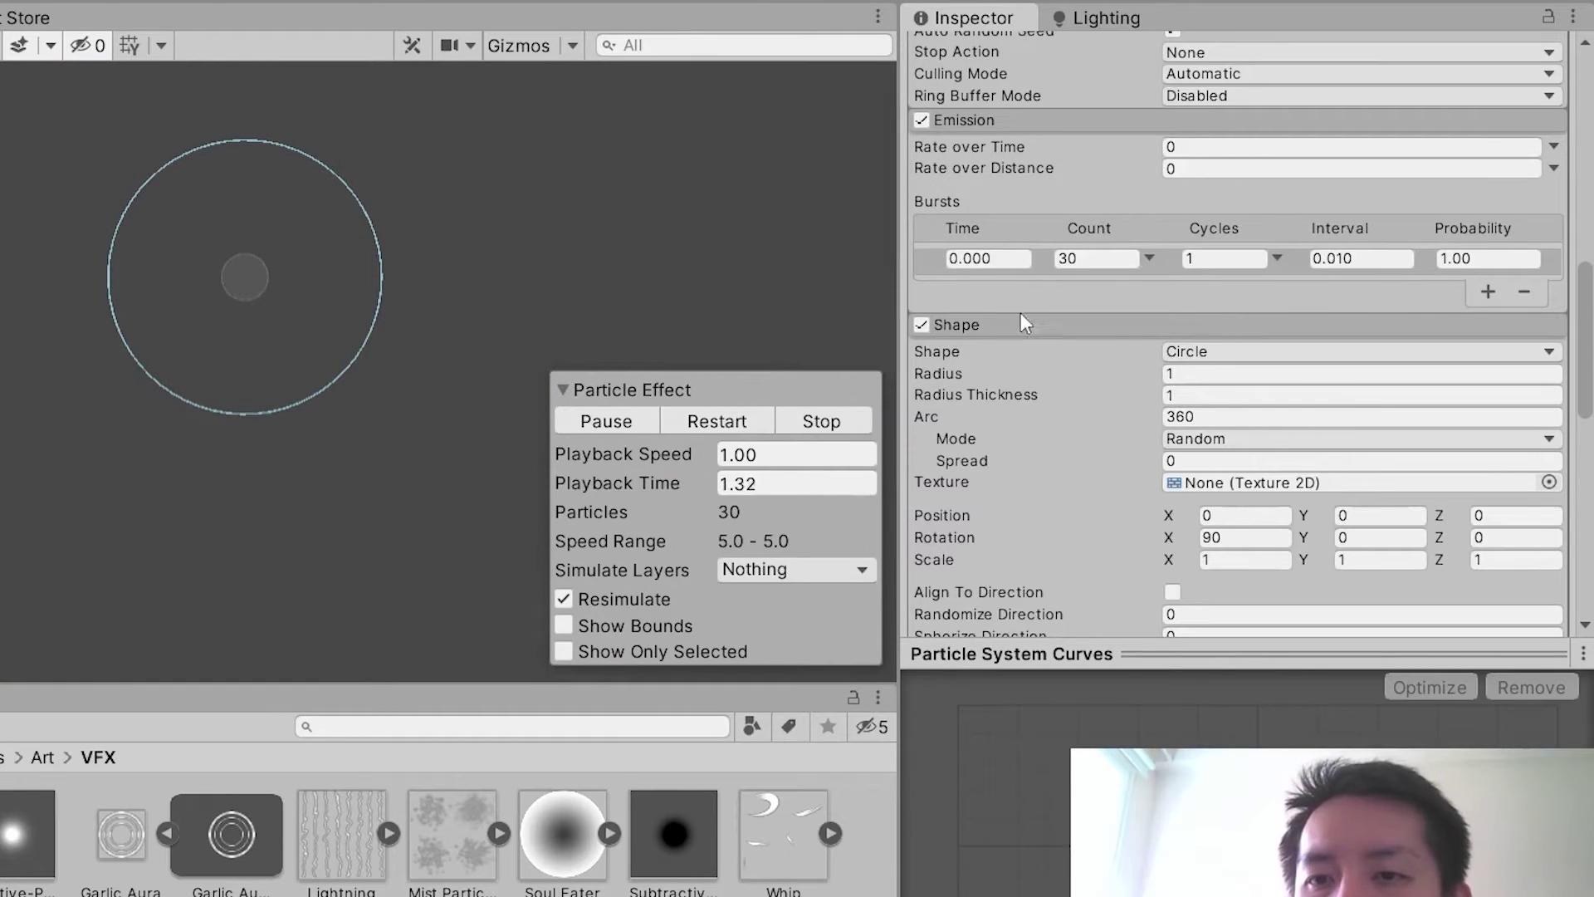
pyautogui.moveTo(1000, 375); pyautogui.dragTo(931, 377)
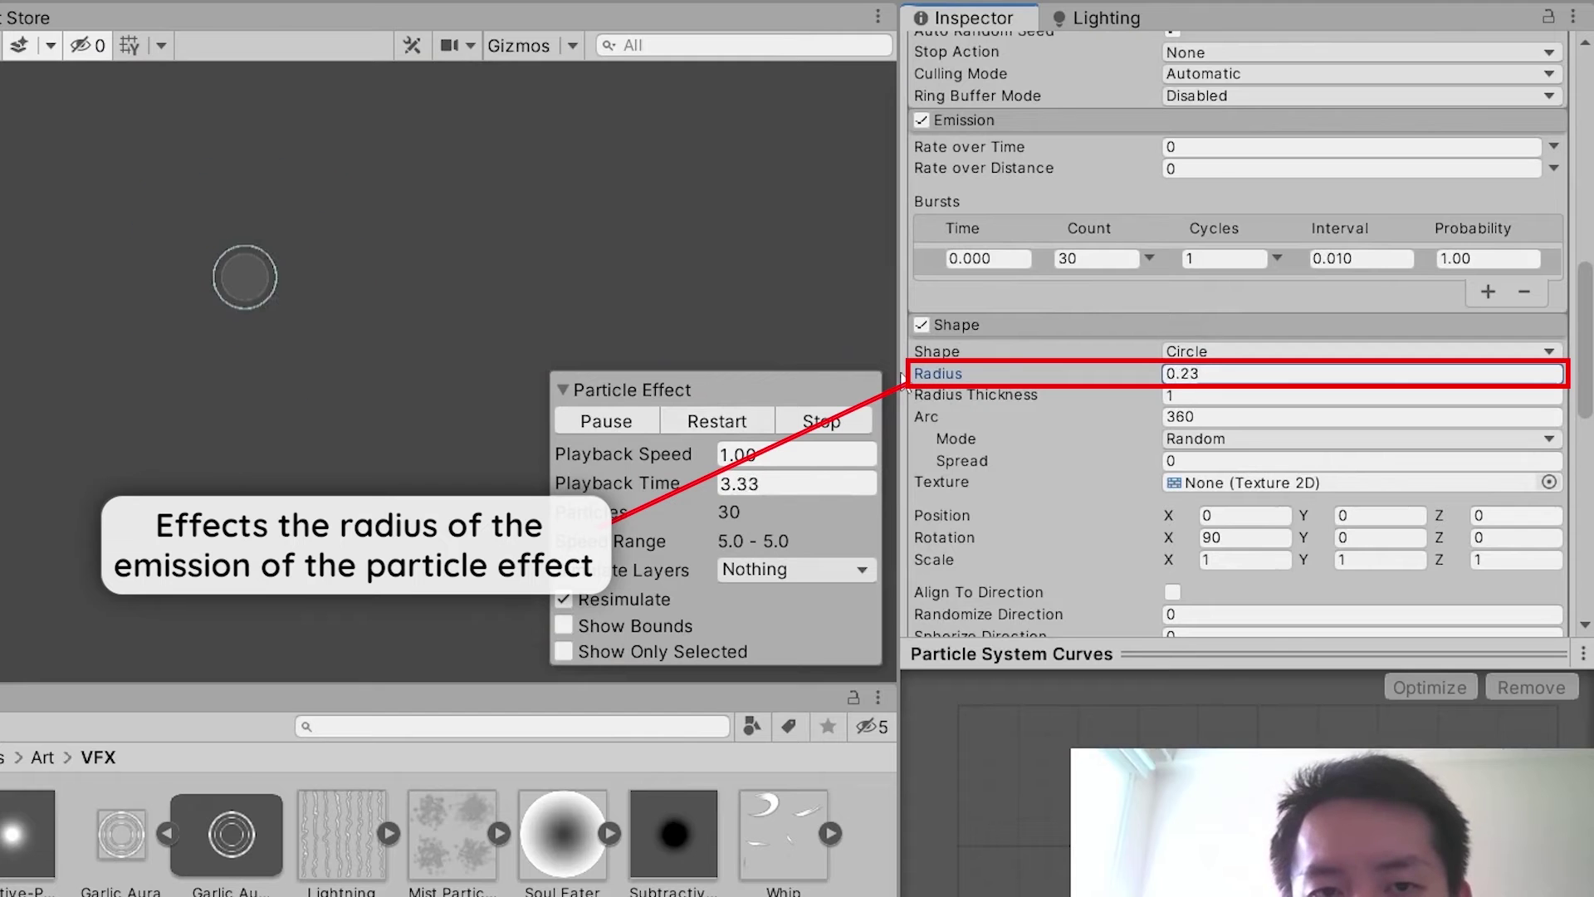
pyautogui.click(734, 416)
pyautogui.click(734, 416)
pyautogui.click(734, 417)
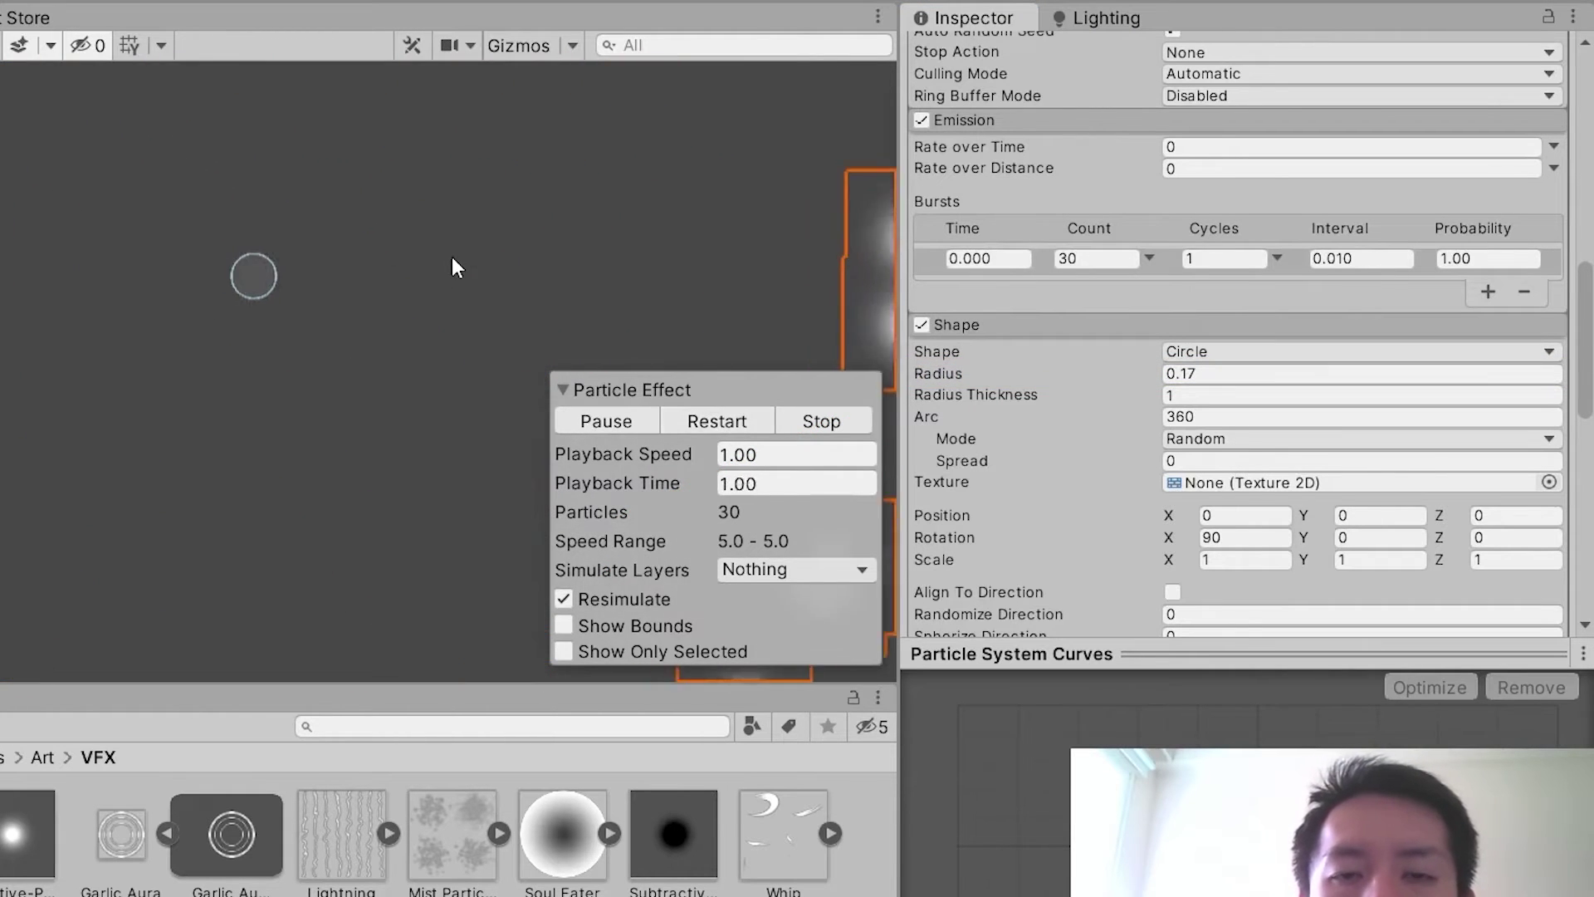
# Change the burst count to 8 and replay the burst repeatedly
pyautogui.scroll(-5, 1279, 355)
pyautogui.scroll(5, 1175, 326)
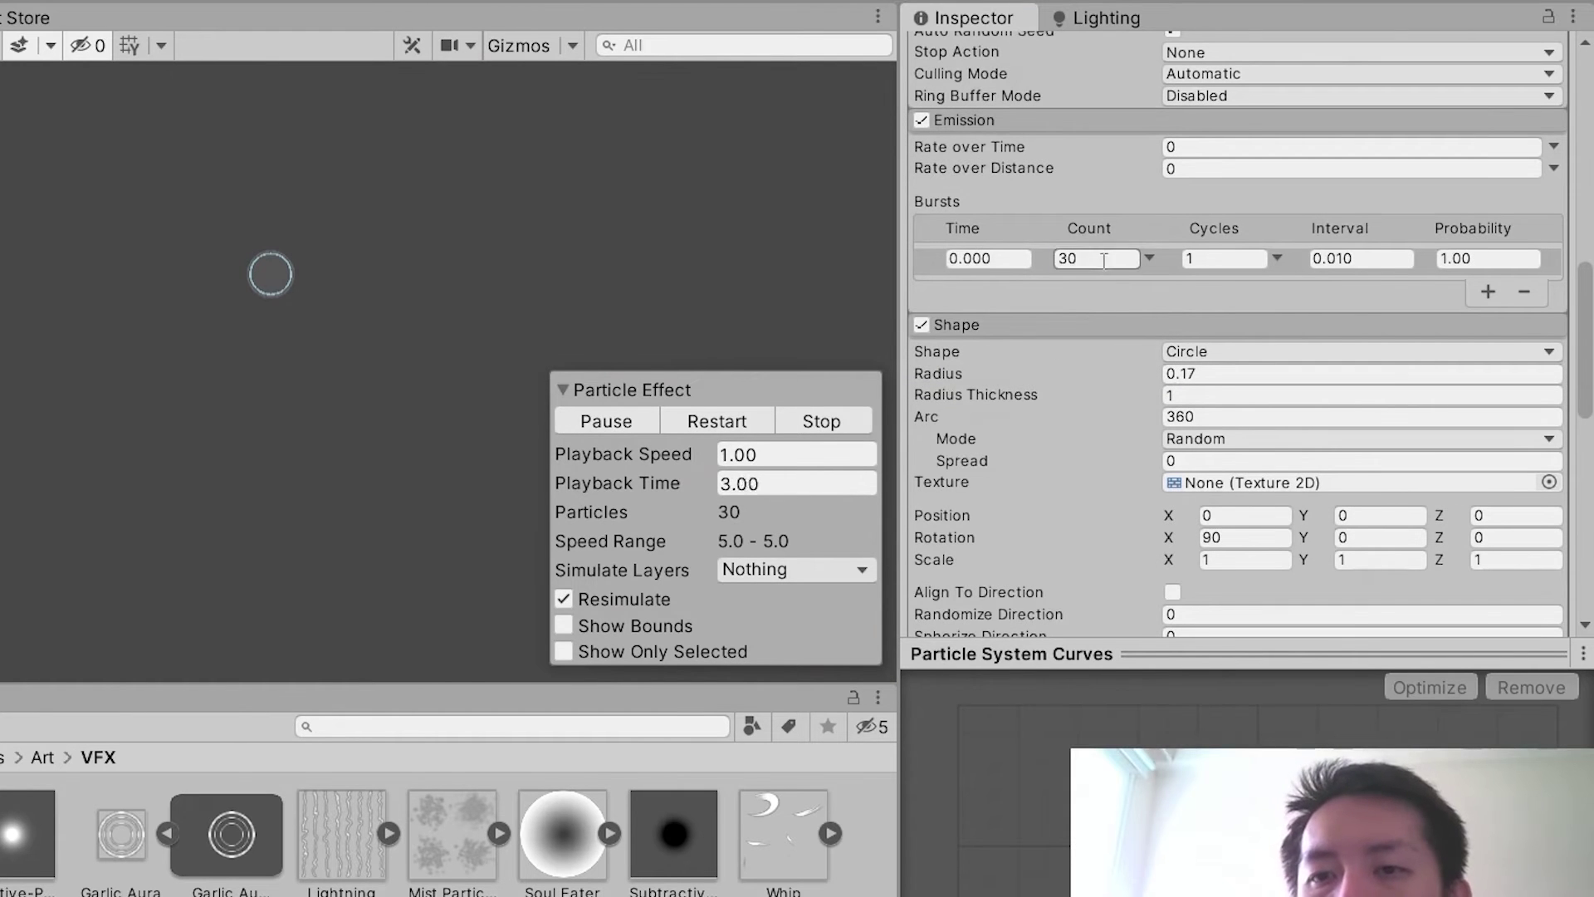
pyautogui.write('8')
pyautogui.click(748, 421)
pyautogui.click(747, 421)
pyautogui.click(747, 421)
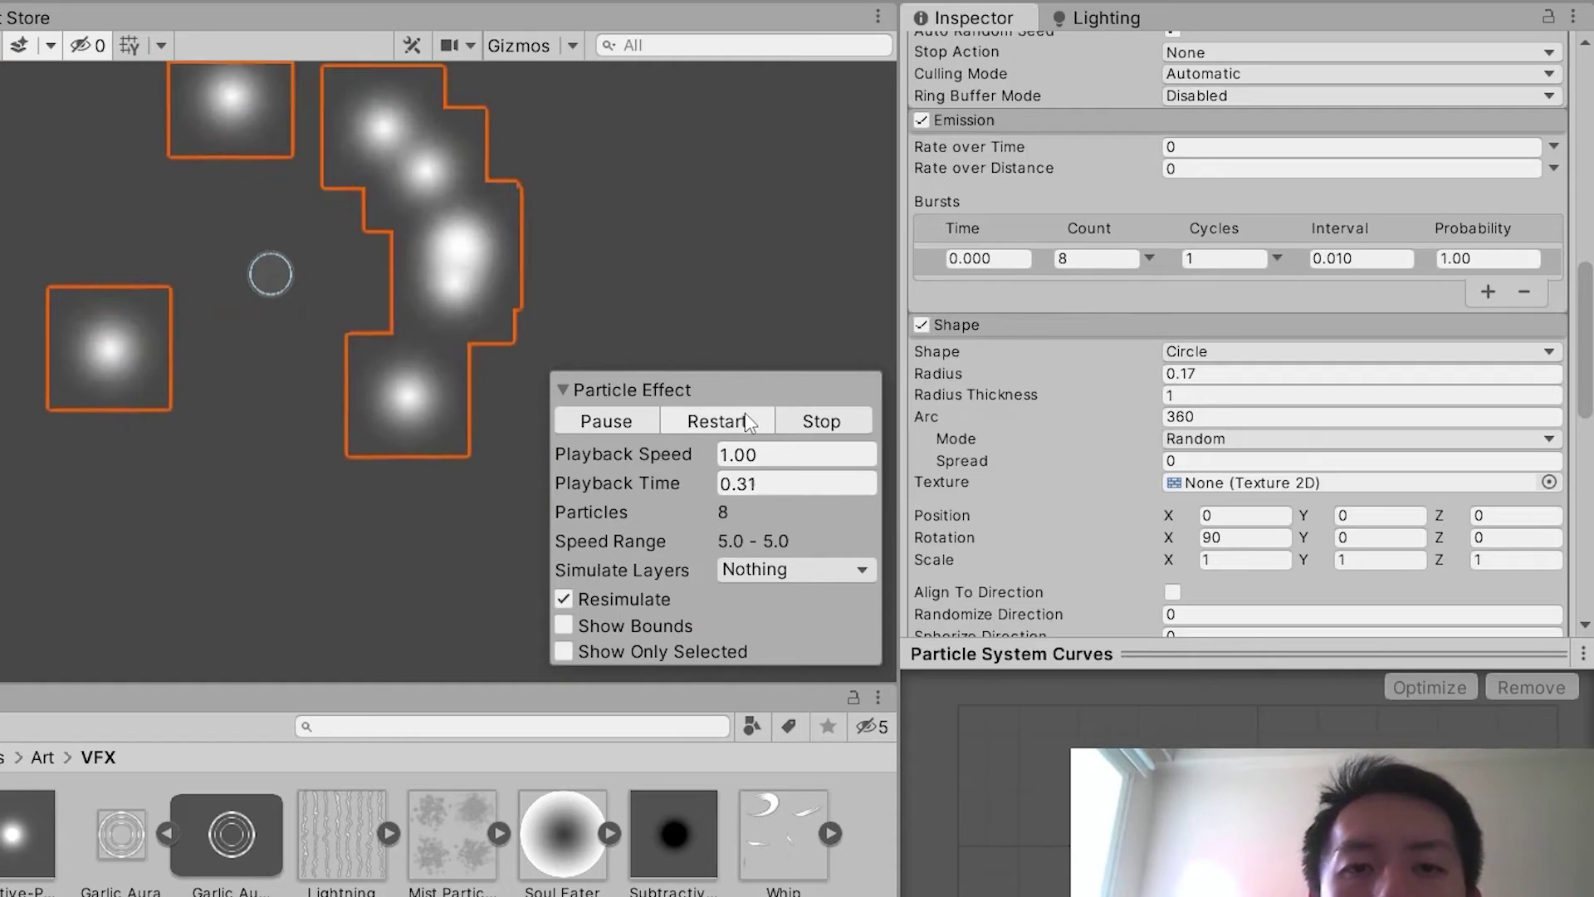
pyautogui.click(747, 421)
pyautogui.click(747, 420)
pyautogui.click(747, 420)
pyautogui.click(747, 421)
pyautogui.click(747, 421)
pyautogui.click(747, 421)
pyautogui.click(747, 421)
pyautogui.click(747, 421)
pyautogui.click(747, 421)
pyautogui.click(747, 421)
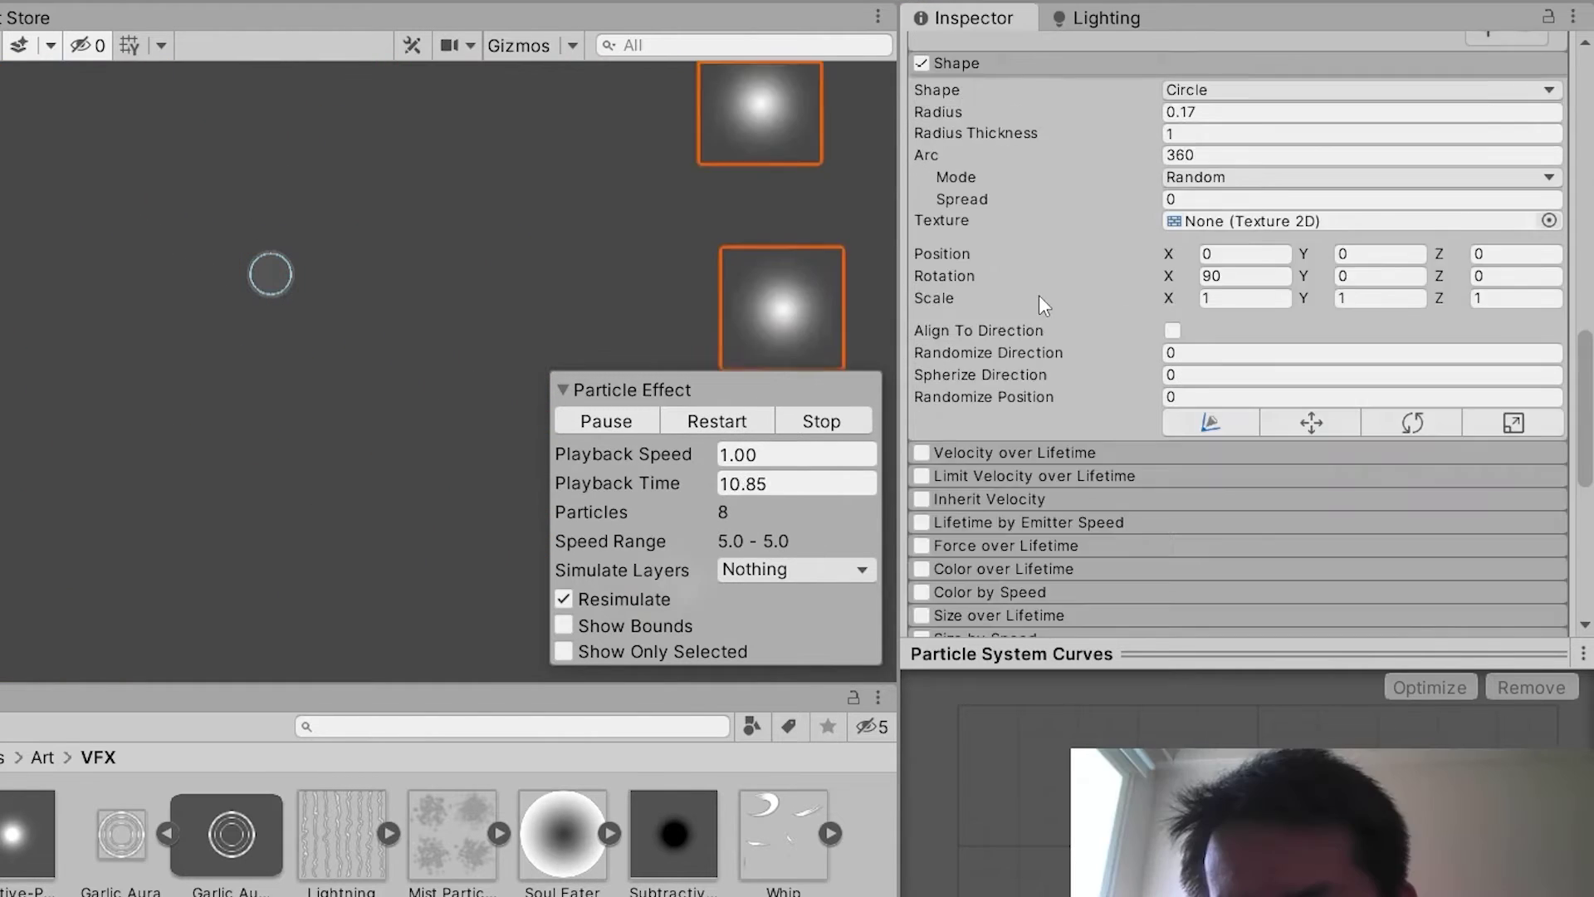
# Set the Shape arc mode to Burst Spread so the 8 particles spread evenly around the circle
pyautogui.scroll(5, 1039, 295)
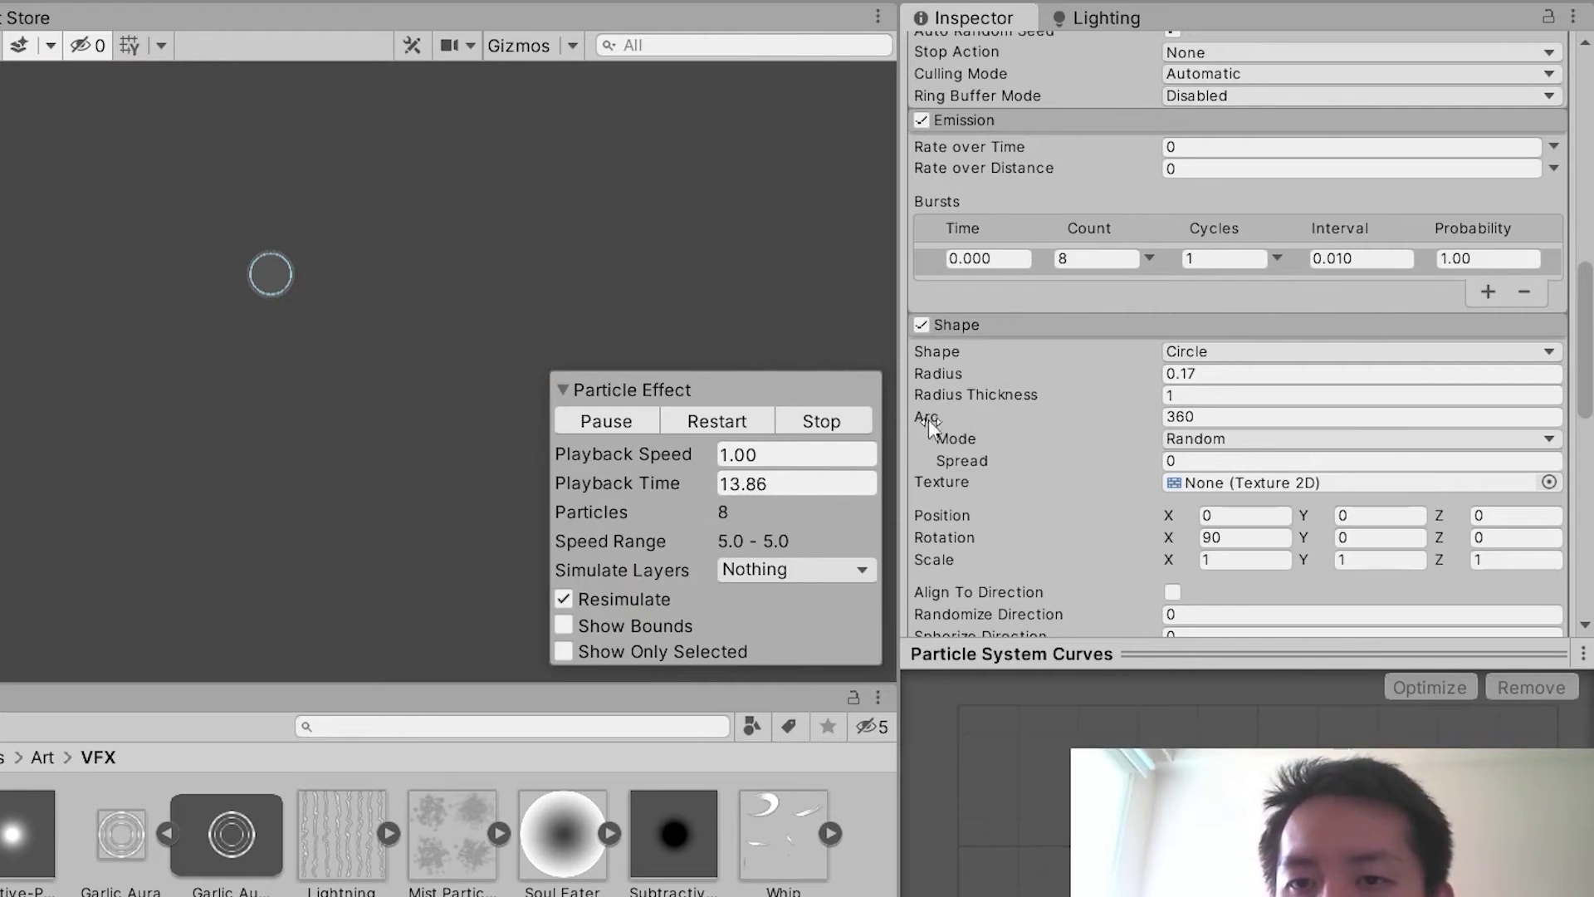
pyautogui.click(1219, 440)
pyautogui.click(1262, 542)
pyautogui.click(735, 424)
pyautogui.click(735, 424)
pyautogui.click(736, 424)
pyautogui.click(735, 423)
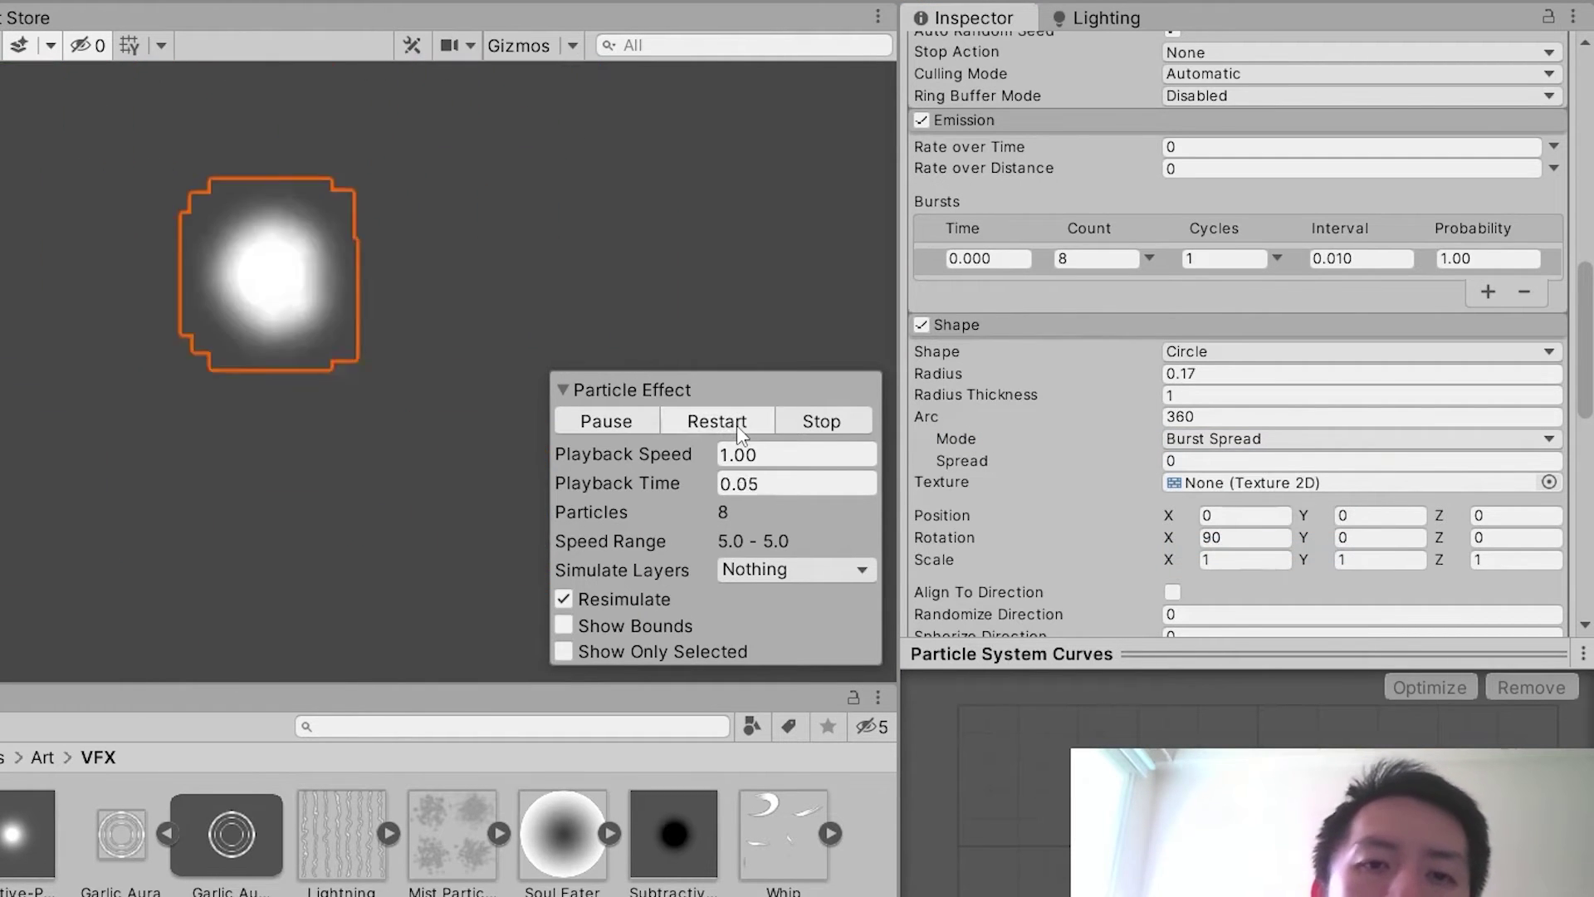
pyautogui.click(735, 424)
pyautogui.click(736, 423)
pyautogui.click(736, 424)
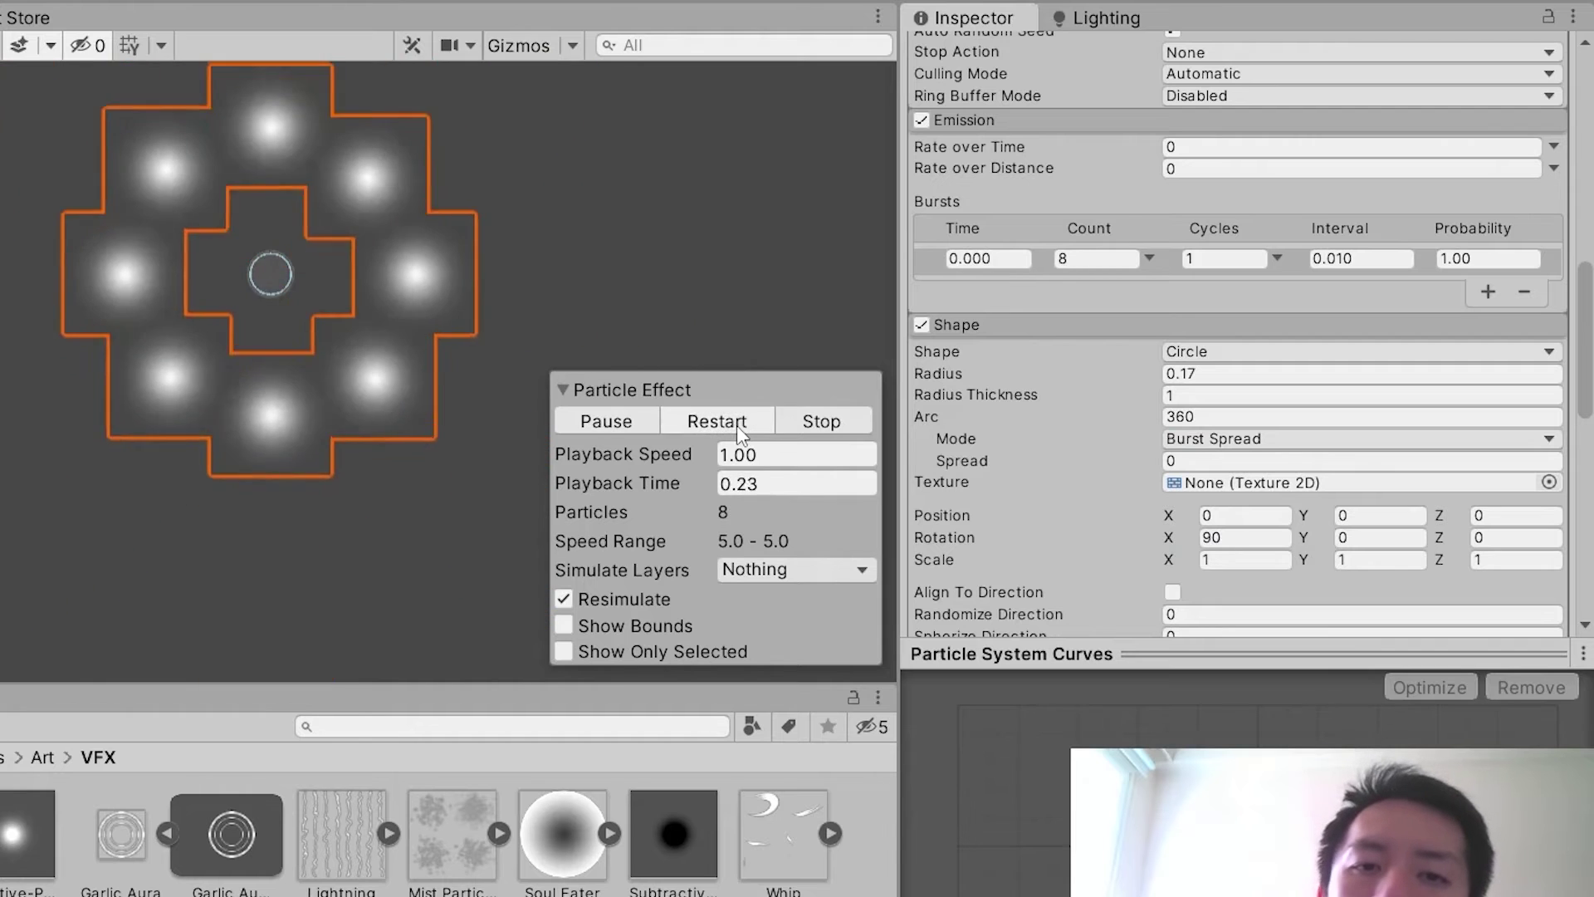
pyautogui.click(735, 424)
pyautogui.click(735, 424)
pyautogui.click(736, 424)
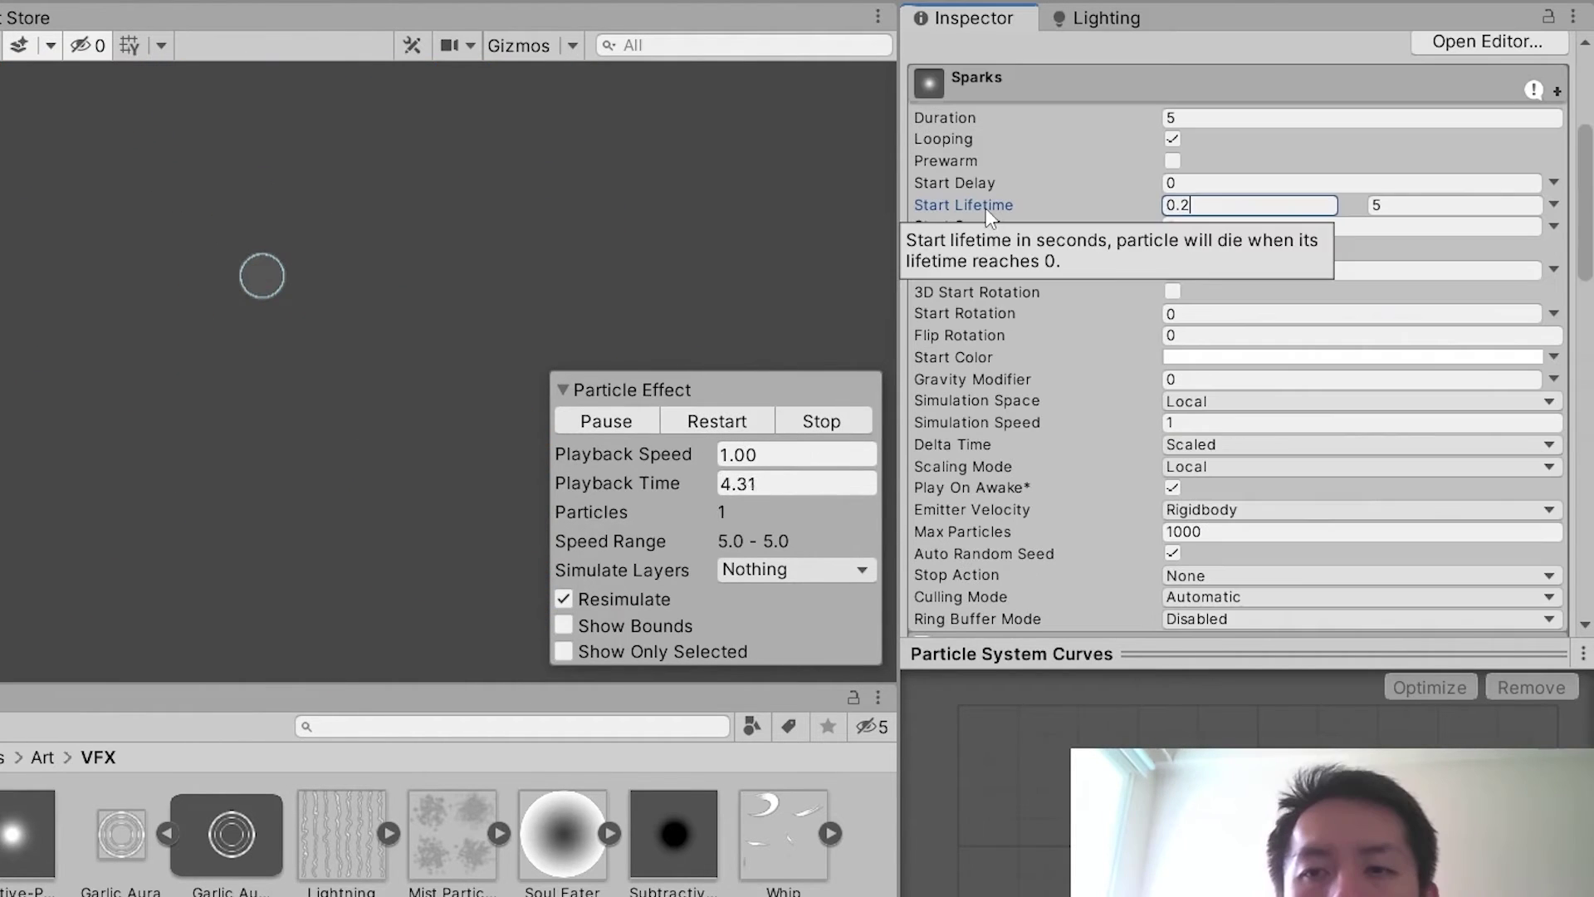
# Set the maximum Start Lifetime to 0.3 and replay the burst
pyautogui.press('Tab')
pyautogui.write('0..3')
pyautogui.press('BackSpace')
pyautogui.write('3')
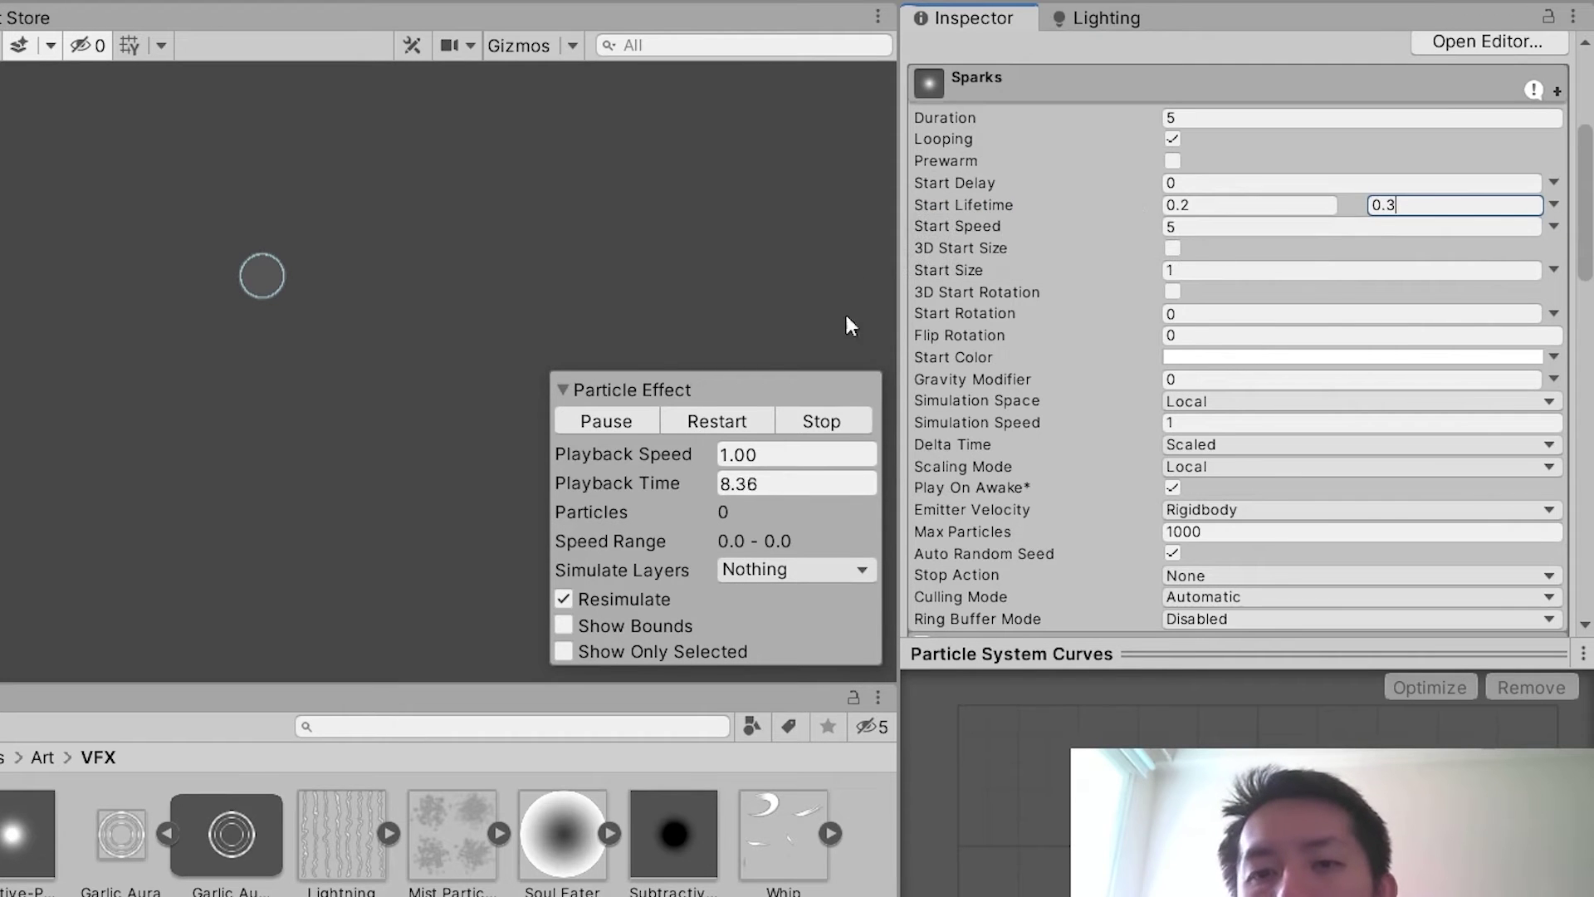
pyautogui.click(760, 412)
pyautogui.click(760, 417)
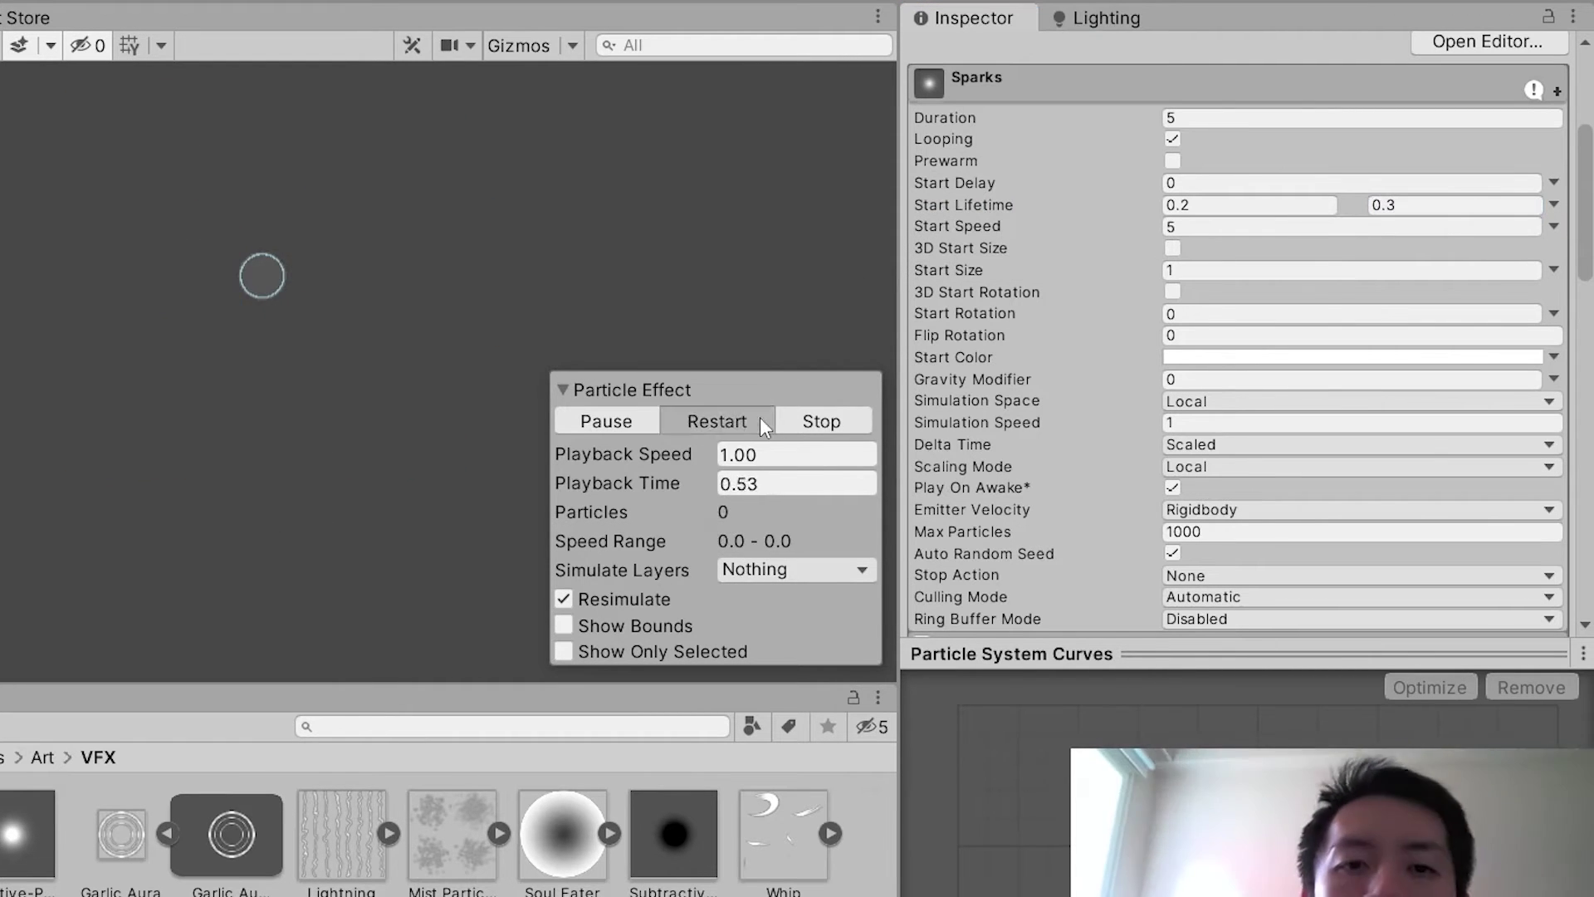
pyautogui.click(760, 417)
pyautogui.click(760, 417)
pyautogui.click(759, 417)
pyautogui.click(759, 416)
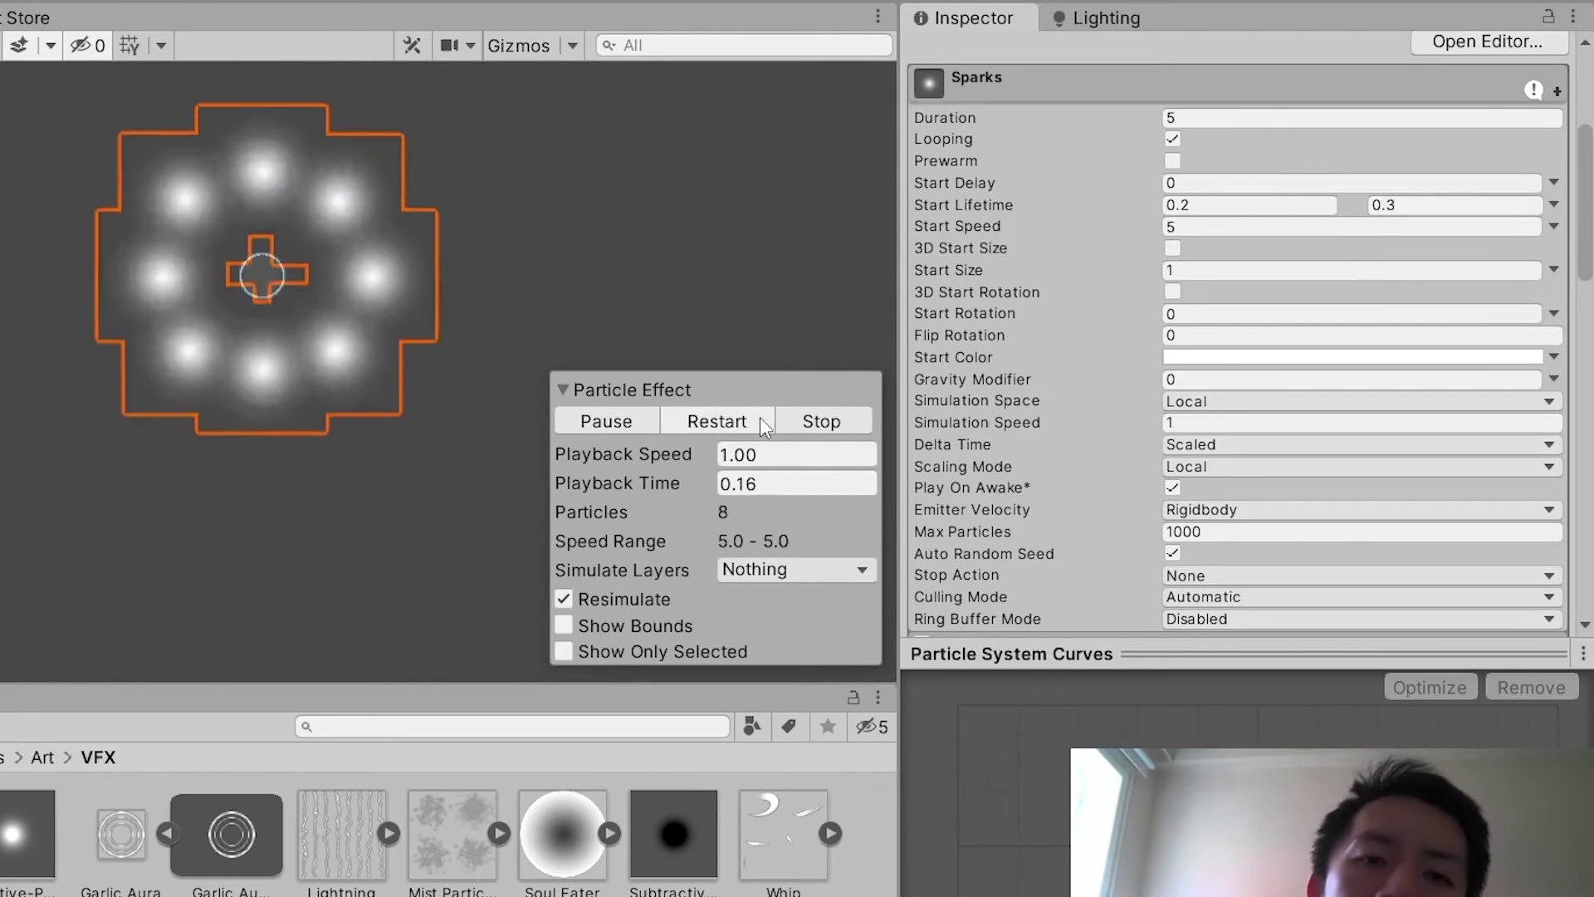
pyautogui.click(760, 417)
# Make Start Size random between two constants, 0.2 to 0.3
pyautogui.click(1553, 271)
pyautogui.click(1400, 353)
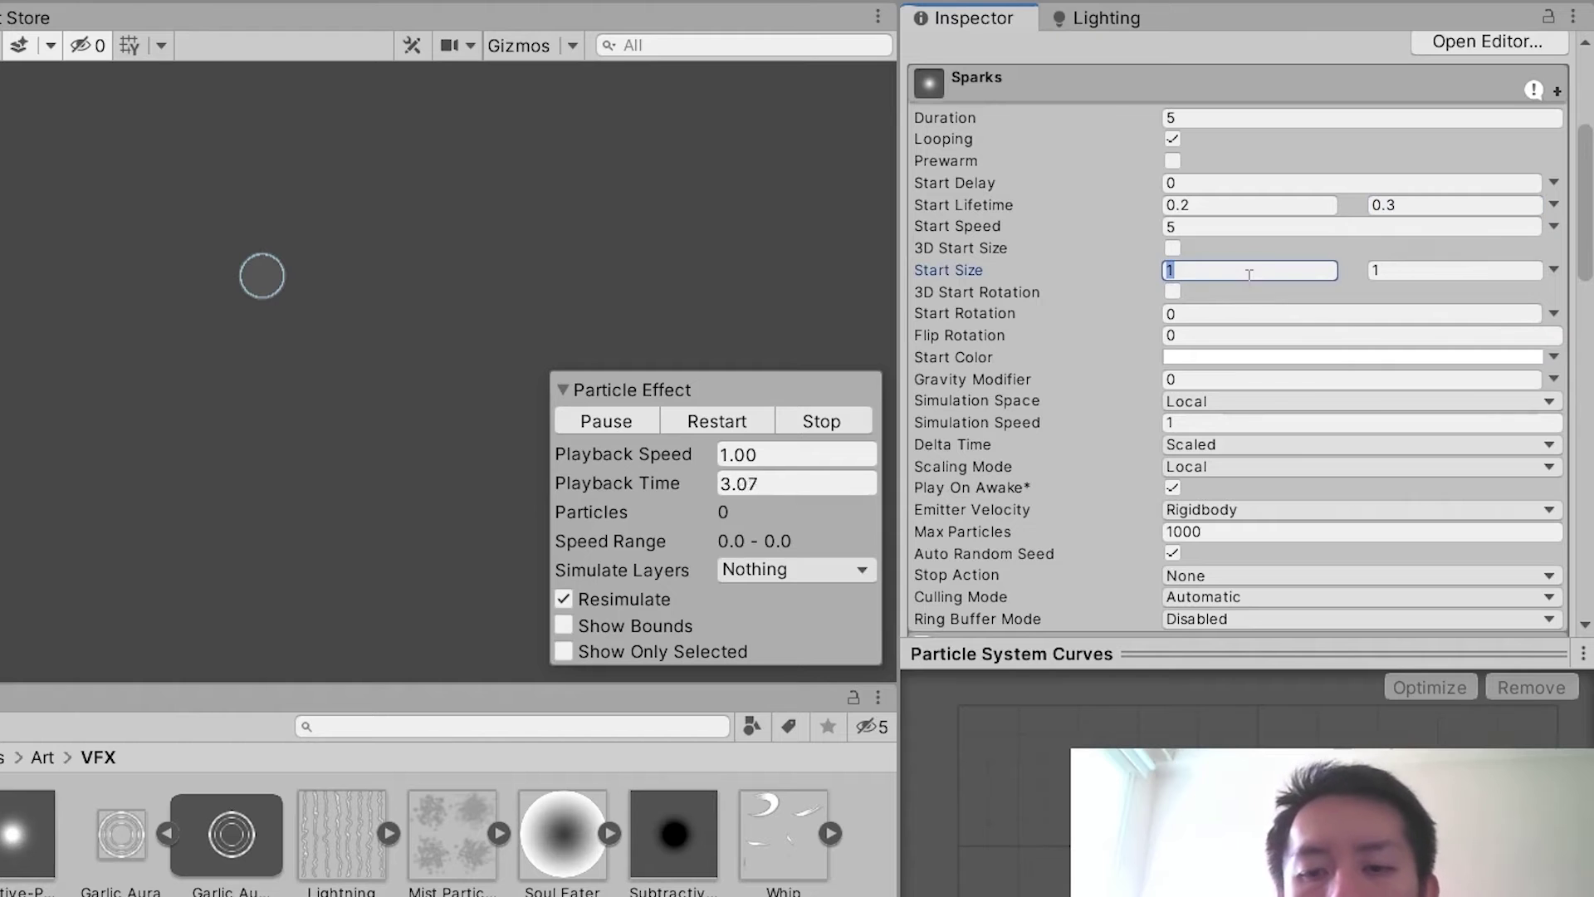
pyautogui.click(716, 421)
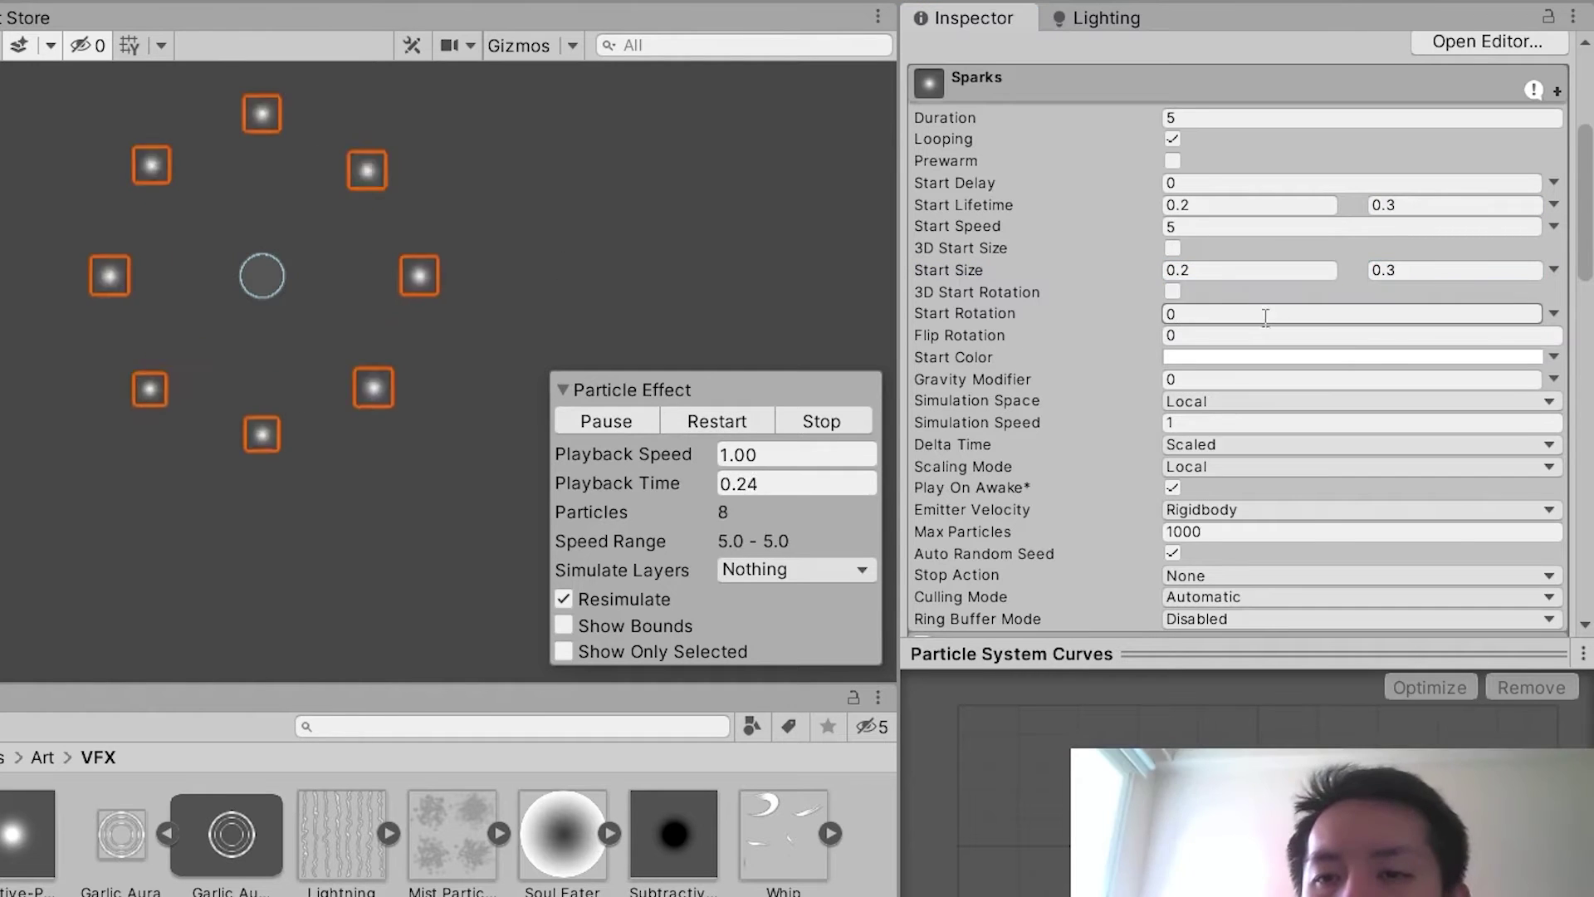
# Raise the burst count to 9 and replay the sparks burst
pyautogui.scroll(-5, 1332, 335)
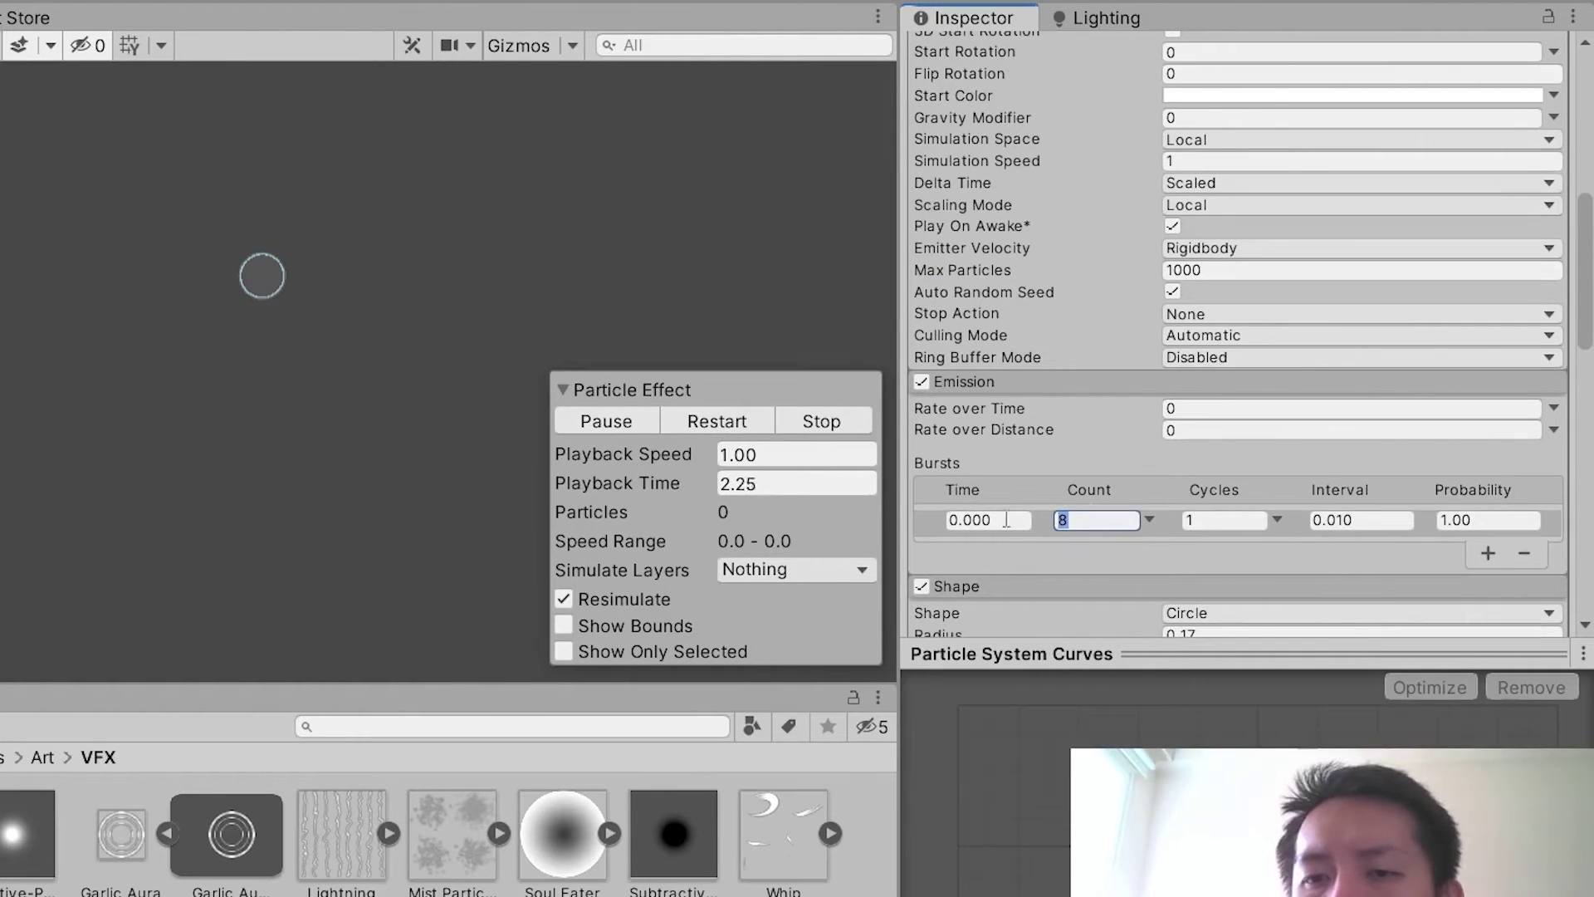
pyautogui.click(699, 421)
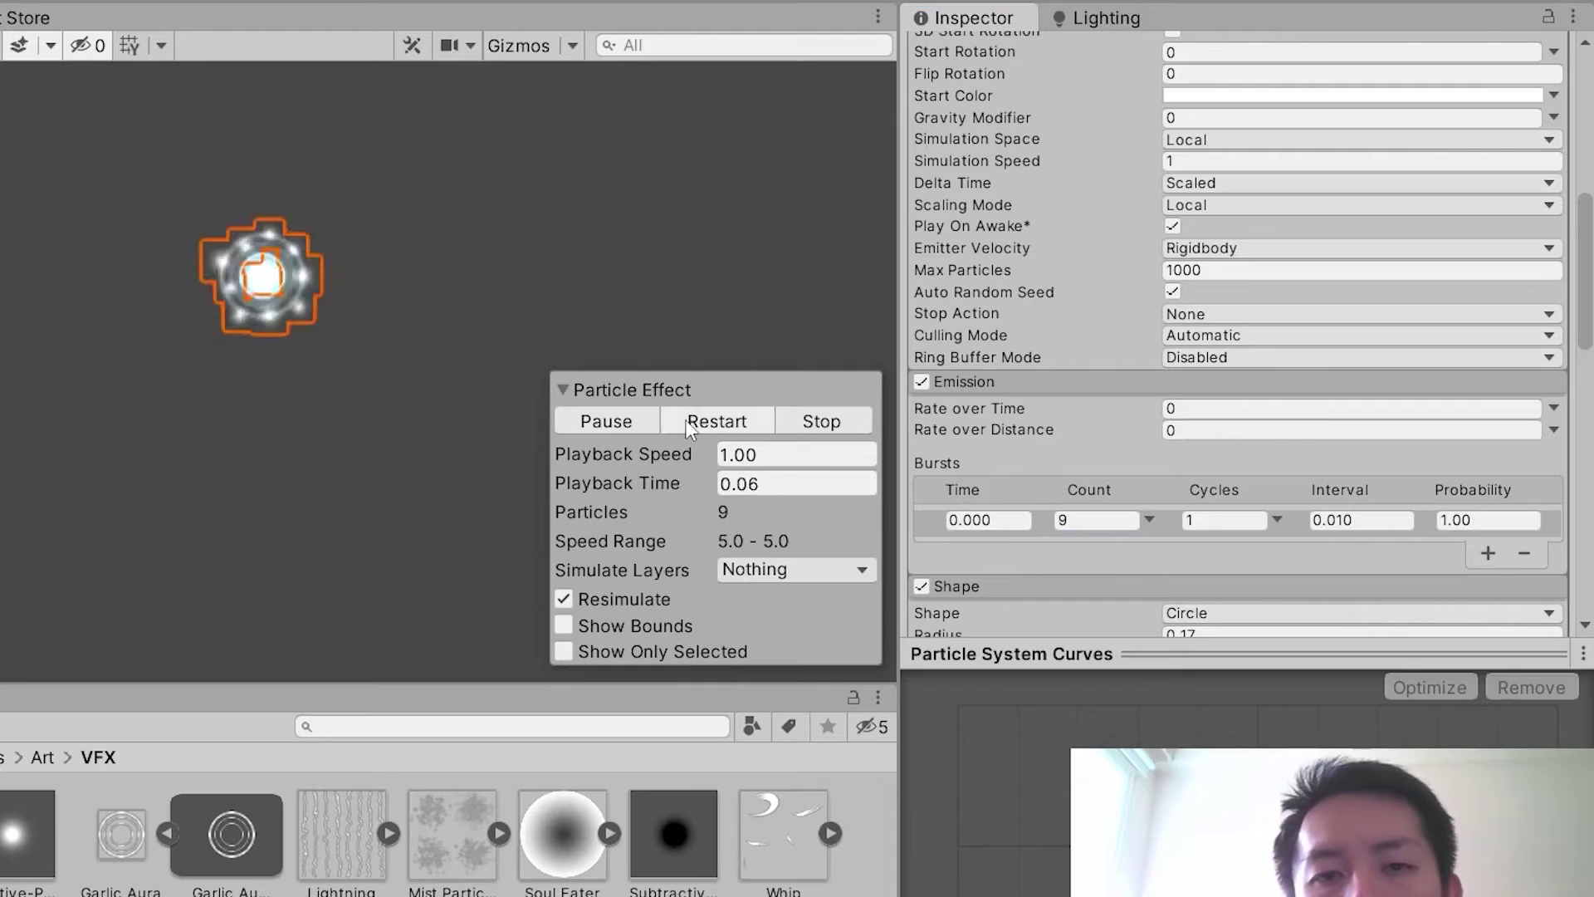
pyautogui.click(699, 422)
pyautogui.click(699, 422)
pyautogui.click(699, 422)
pyautogui.click(699, 422)
pyautogui.click(699, 422)
pyautogui.click(699, 422)
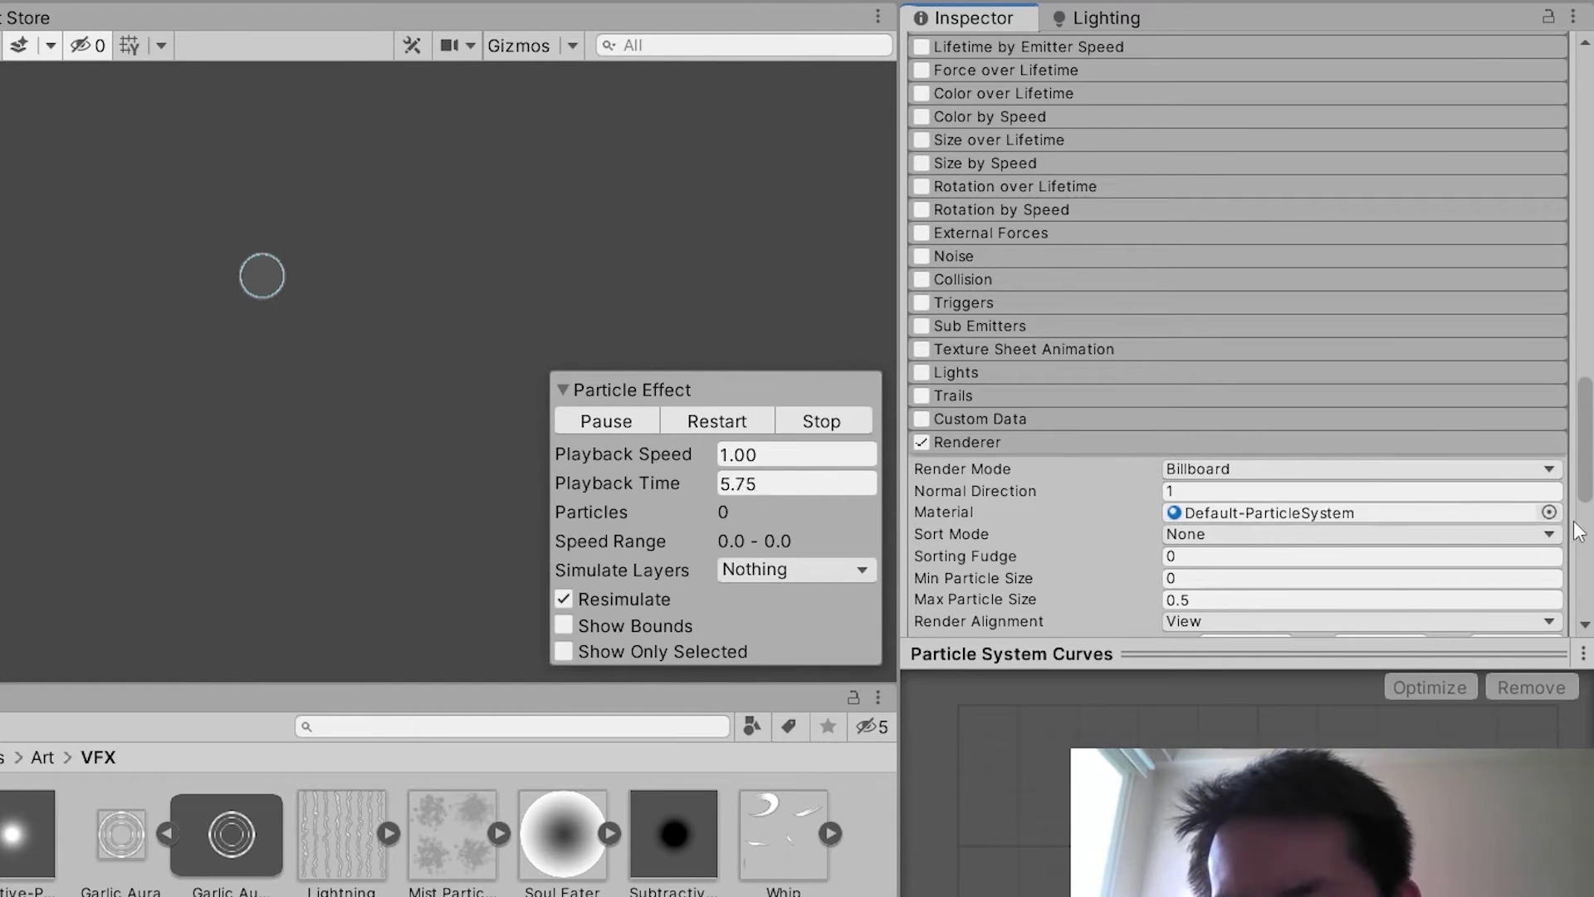
# Assign the Additive-Particle material to the Sparks renderer
pyautogui.click(1549, 512)
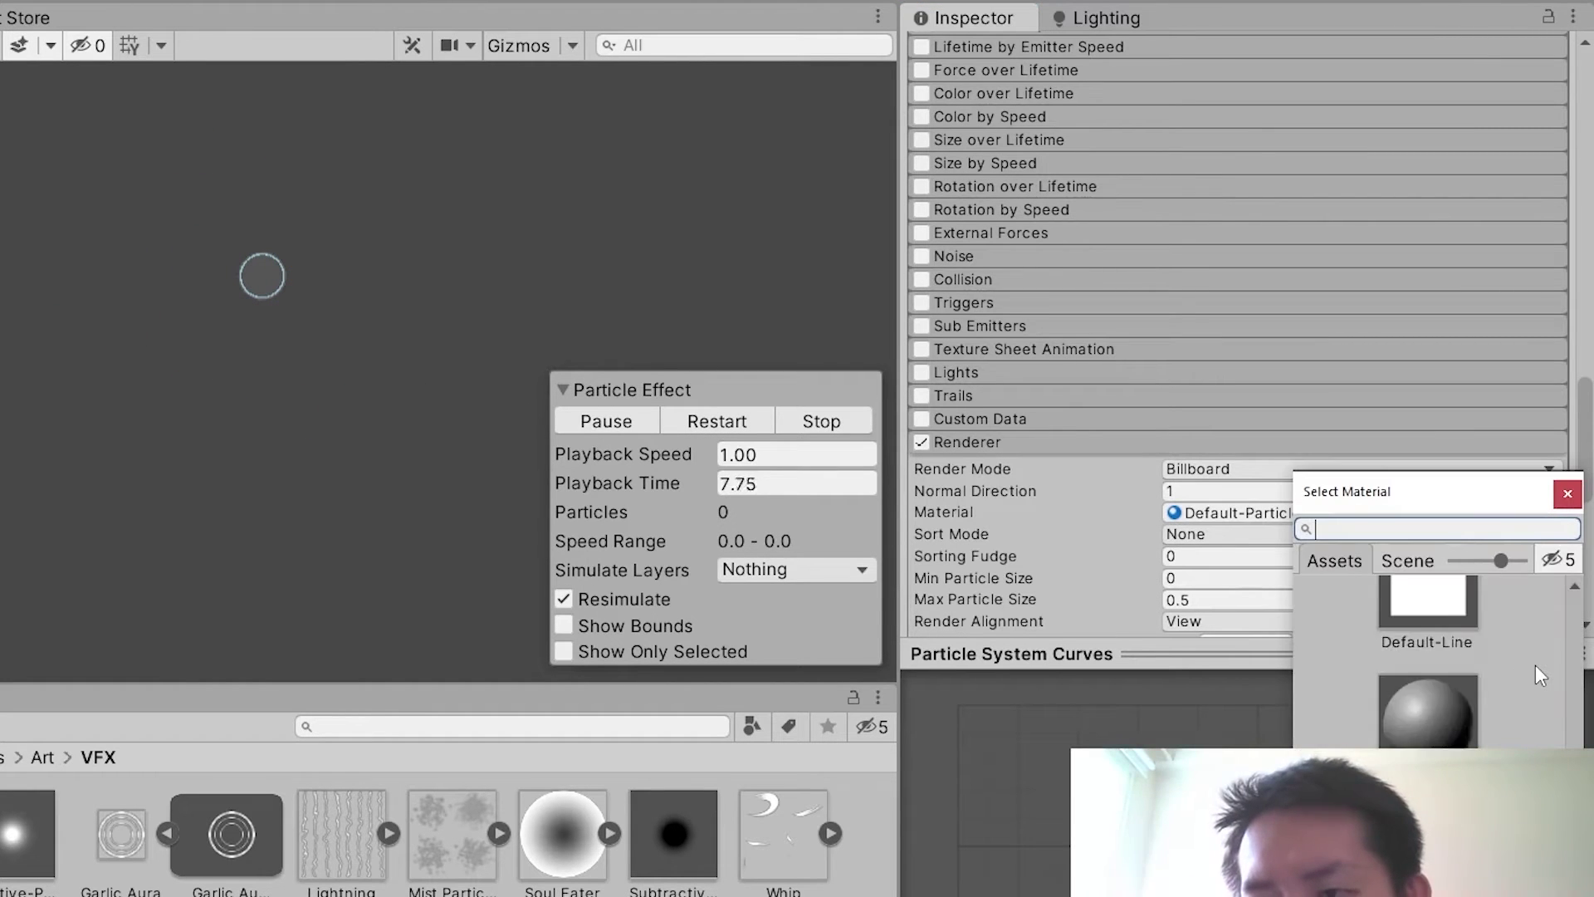
pyautogui.scroll(3, 1531, 661)
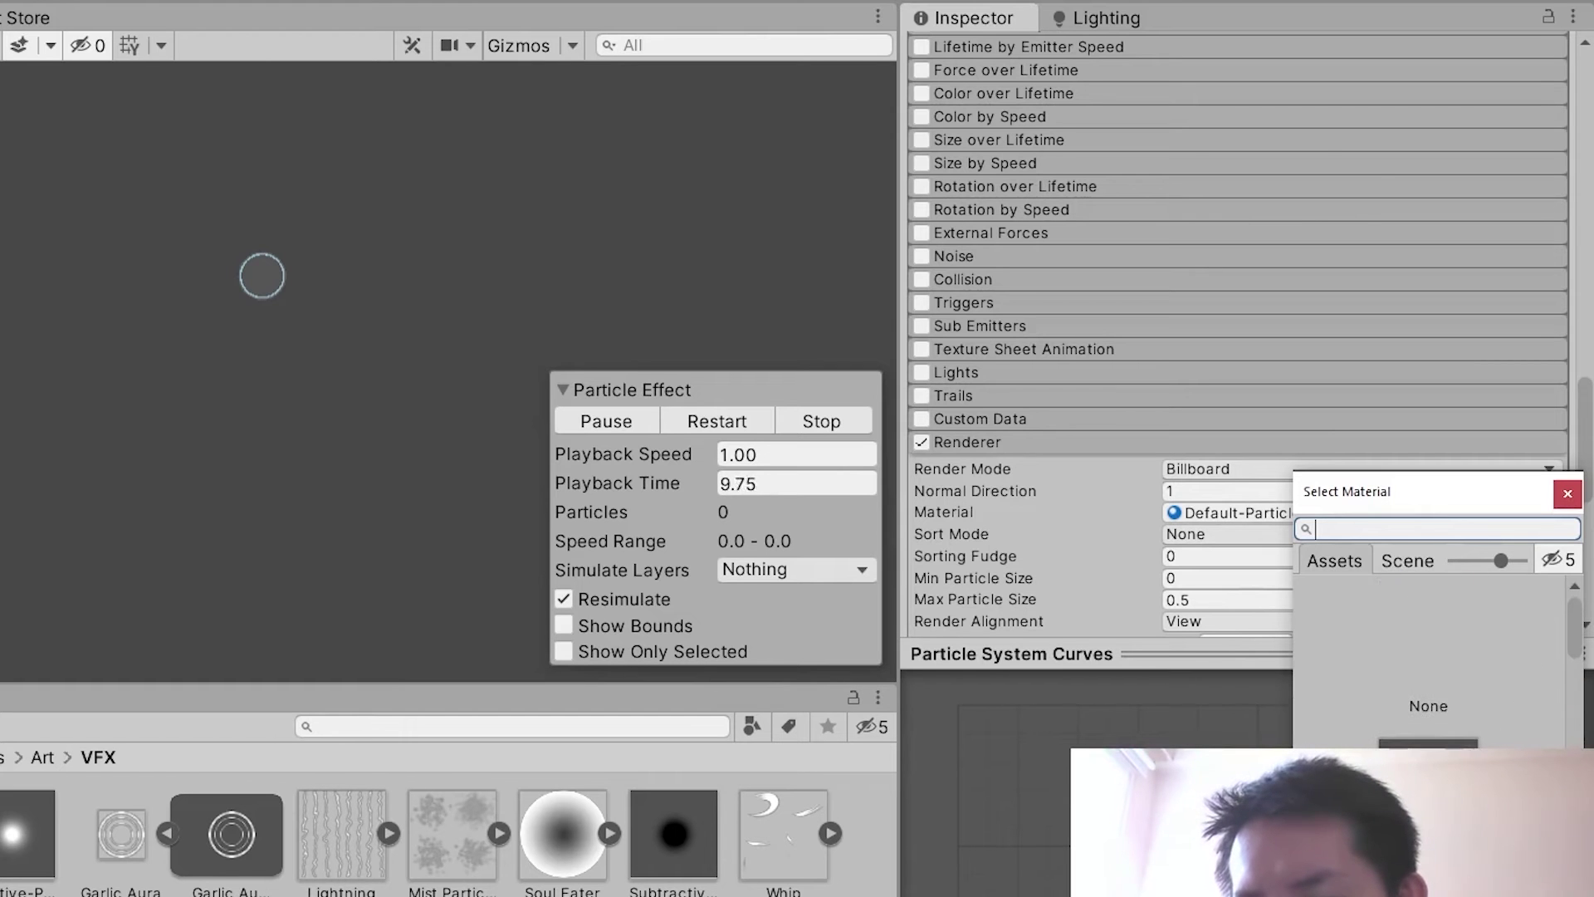
pyautogui.scroll(-1, 1445, 704)
pyautogui.click(1428, 622)
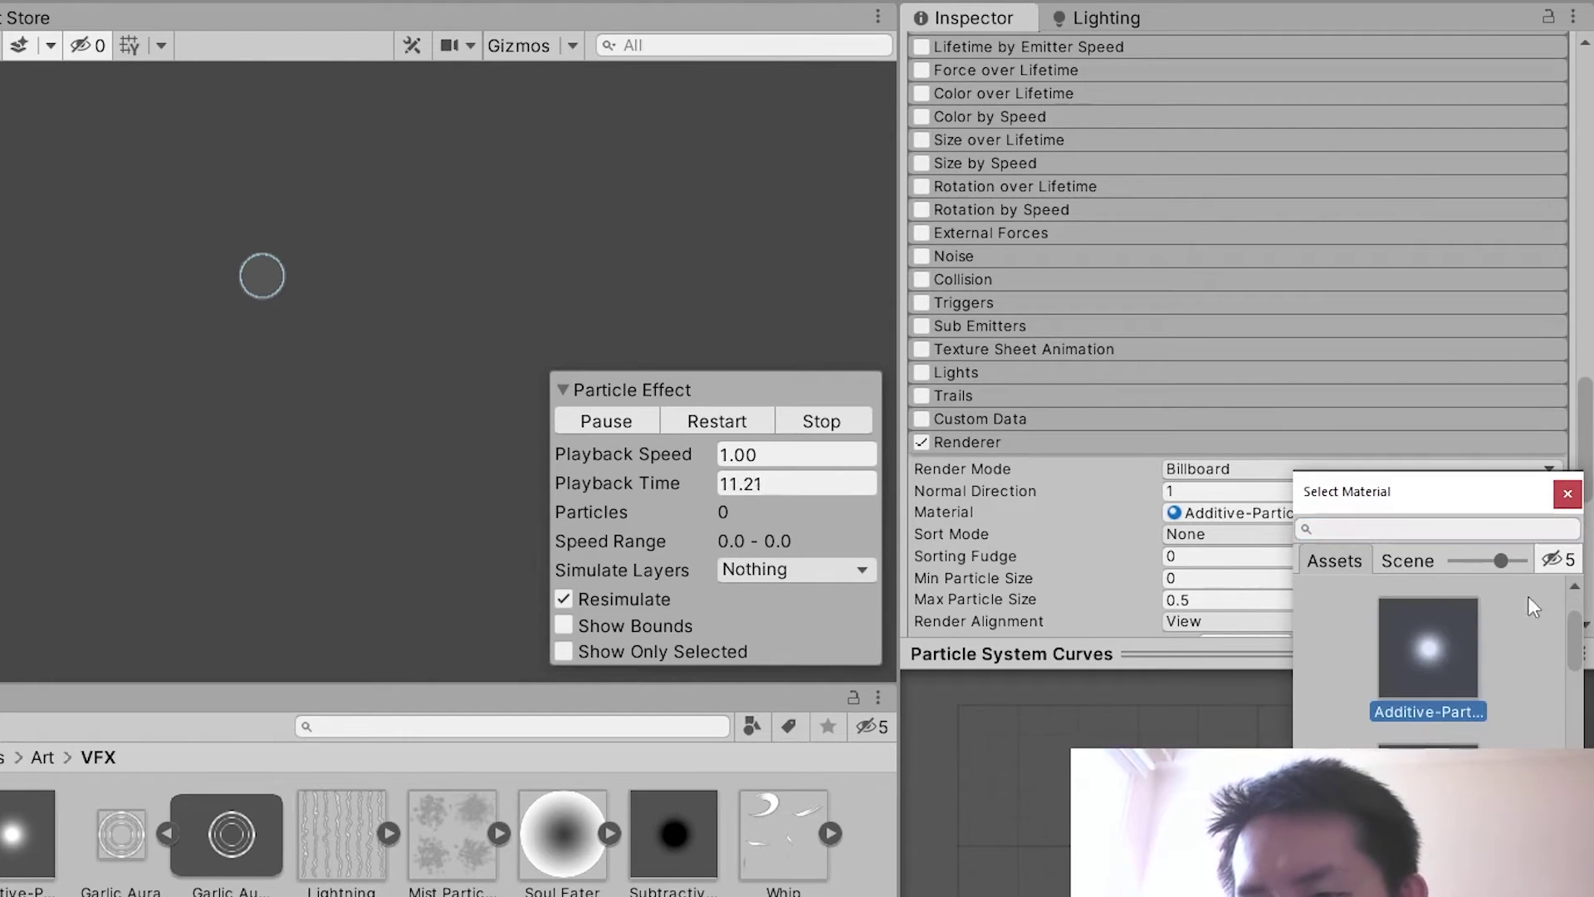
pyautogui.click(1567, 494)
pyautogui.scroll(10, 1282, 299)
pyautogui.scroll(4, 1251, 357)
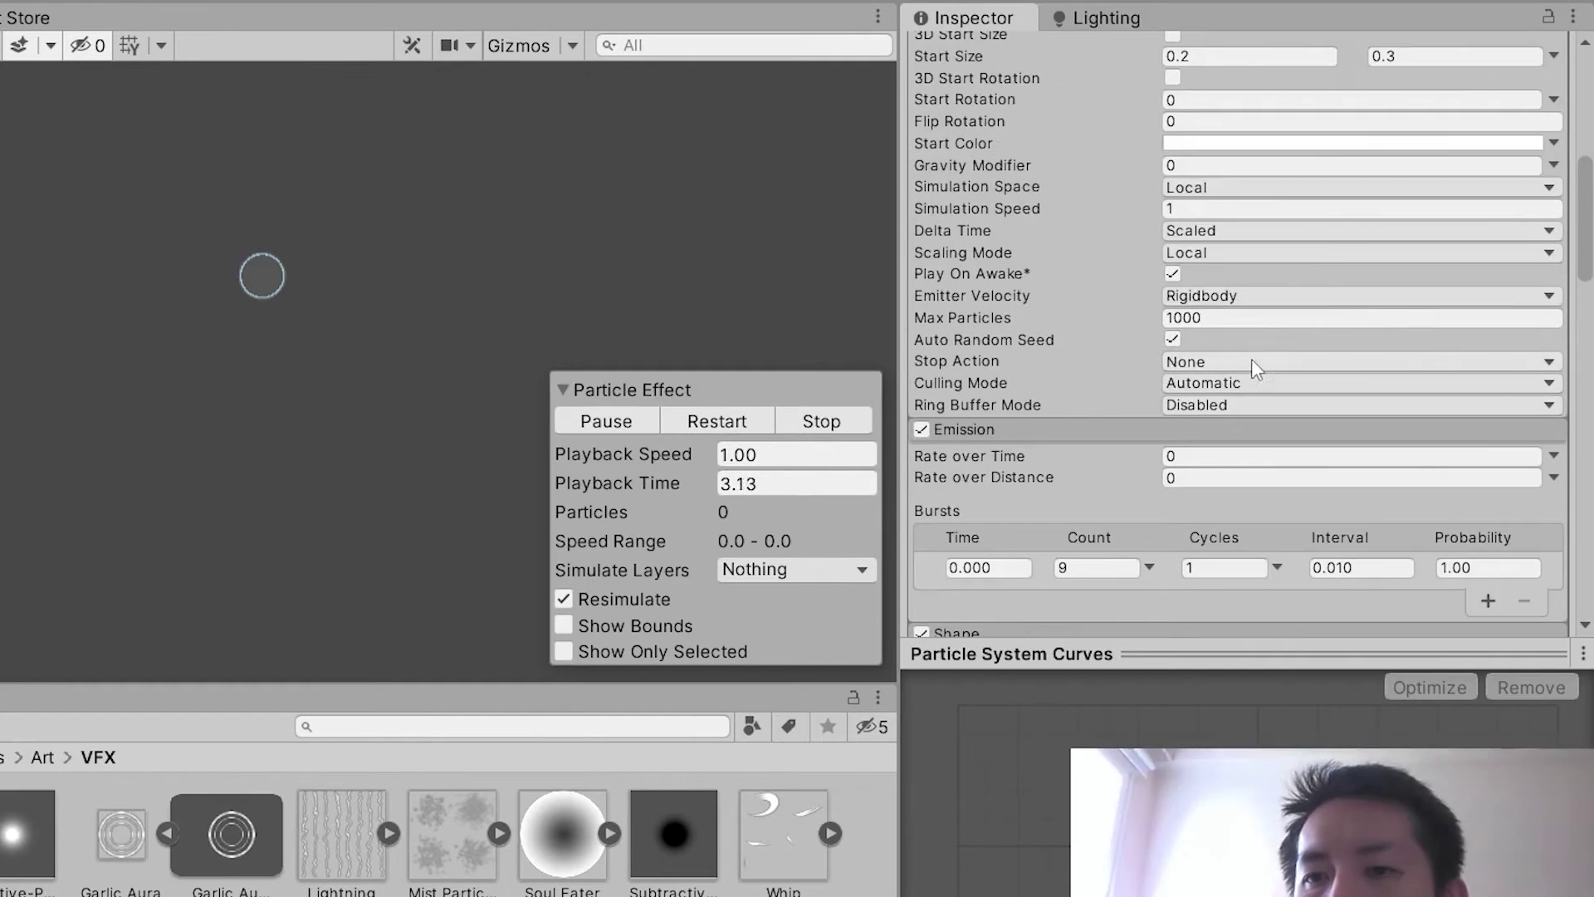
pyautogui.scroll(5, 1252, 358)
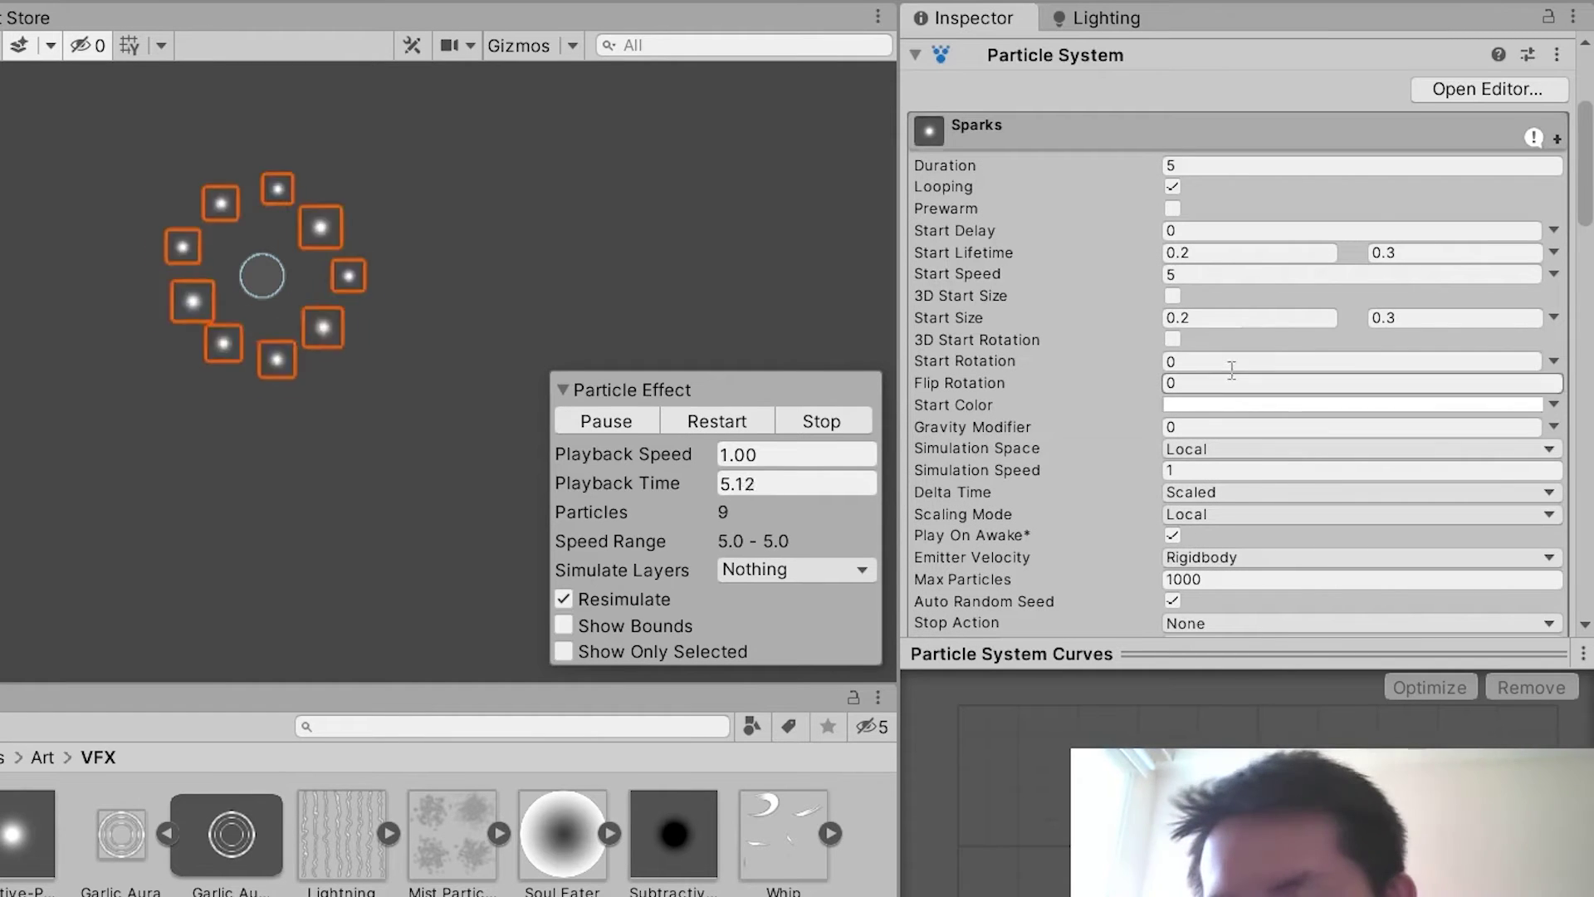
# Set the Sparks start colour to pale cyan A5F2FF with alpha lowered to about 0.46
pyautogui.click(1248, 410)
pyautogui.click(1289, 685)
pyautogui.click(695, 420)
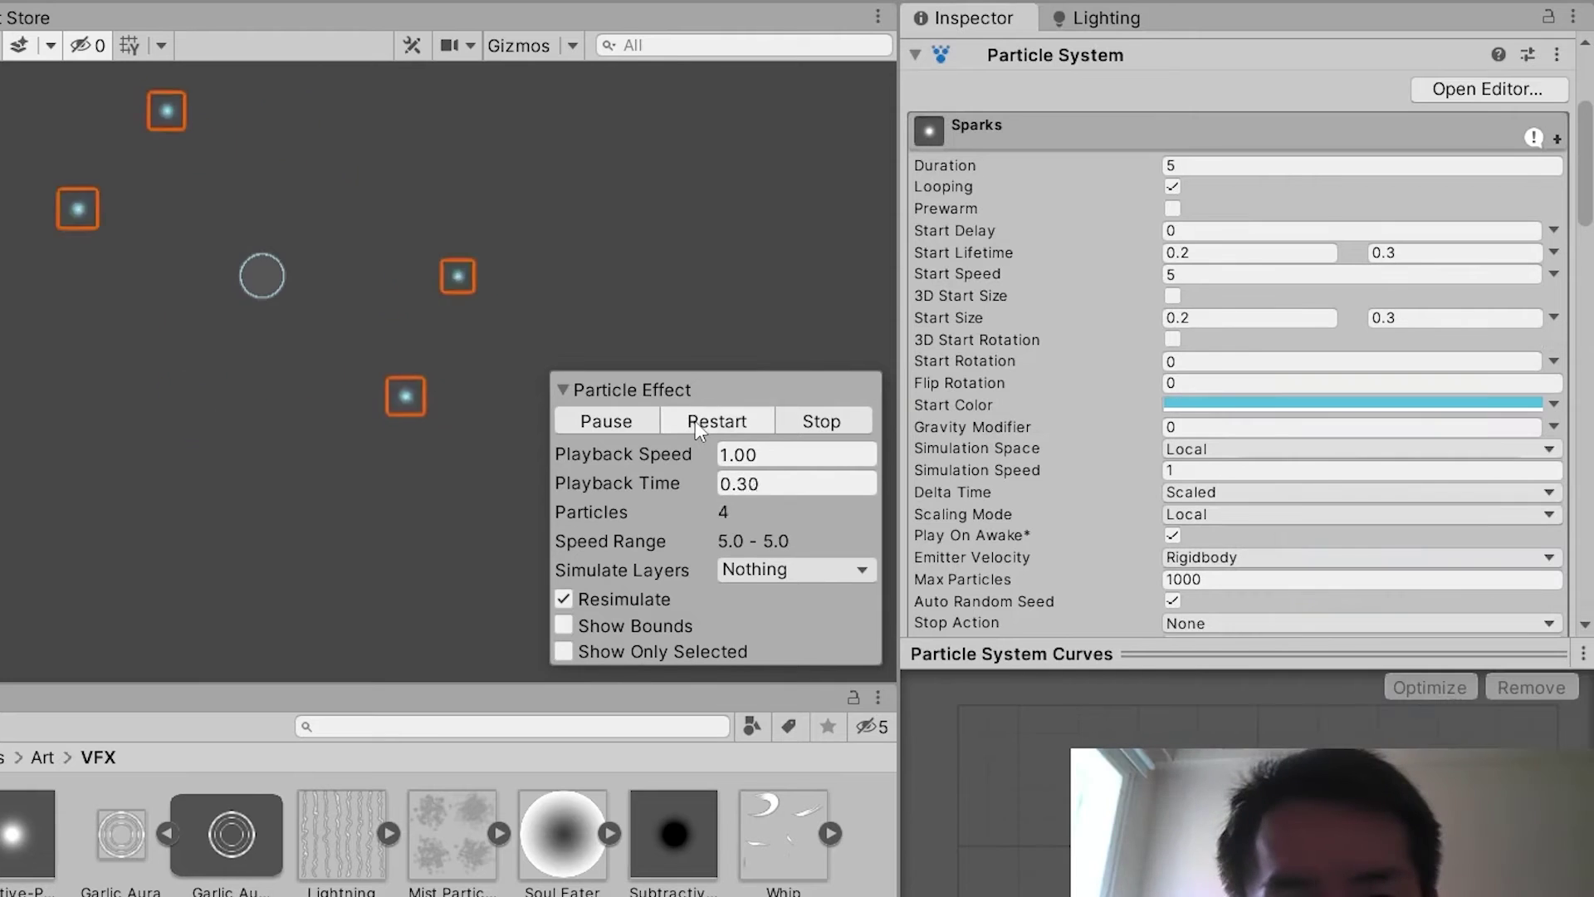
pyautogui.click(695, 420)
pyautogui.click(695, 420)
pyautogui.click(695, 420)
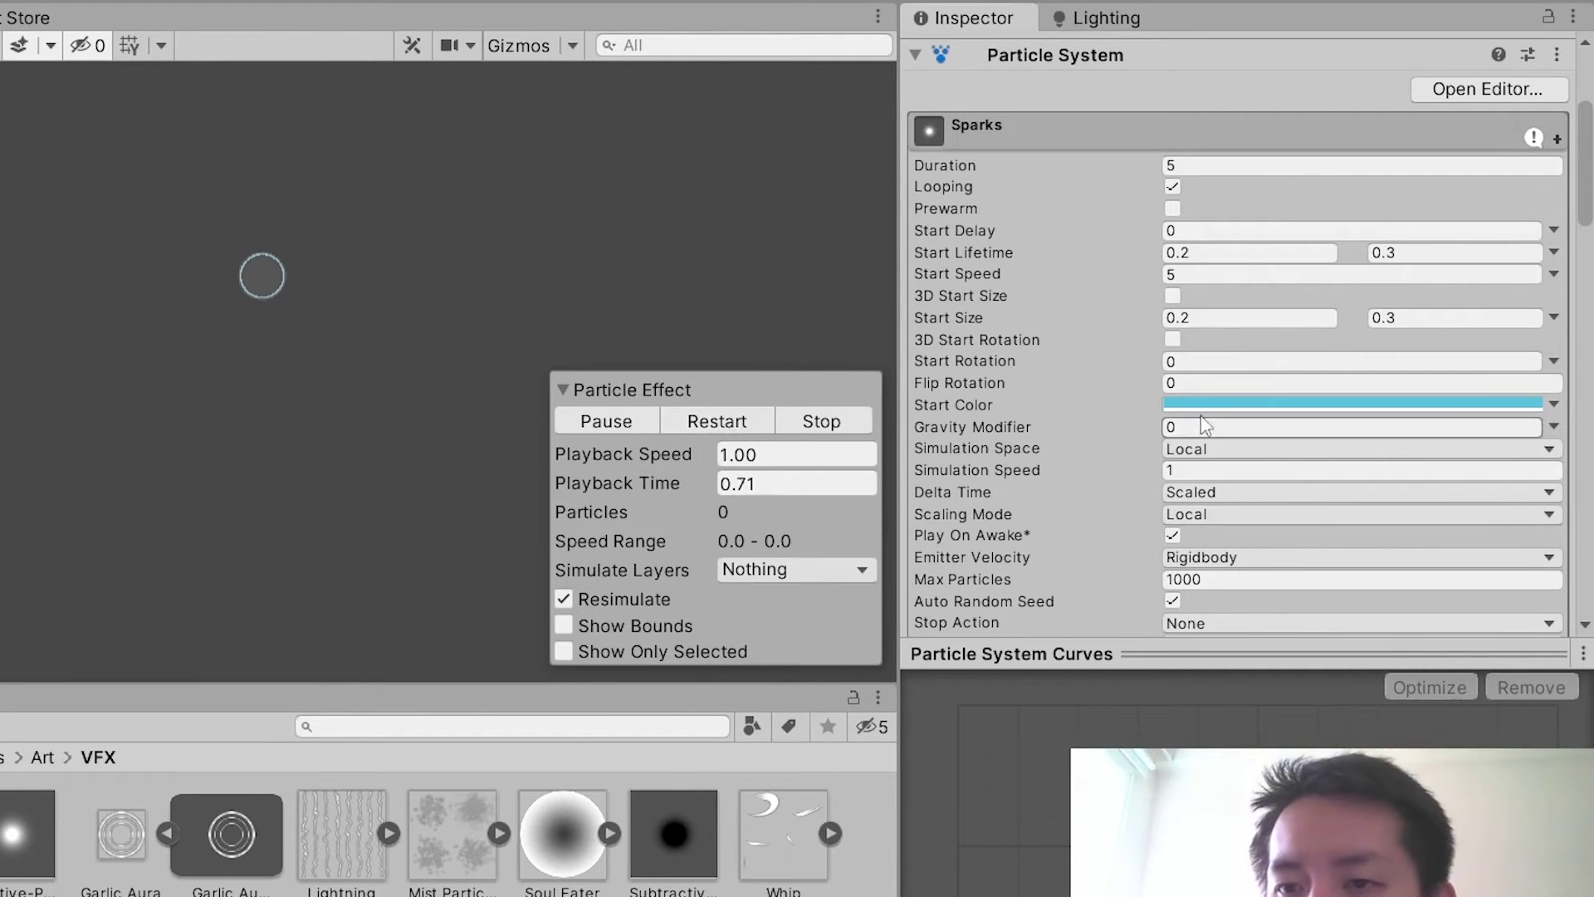
pyautogui.click(1282, 406)
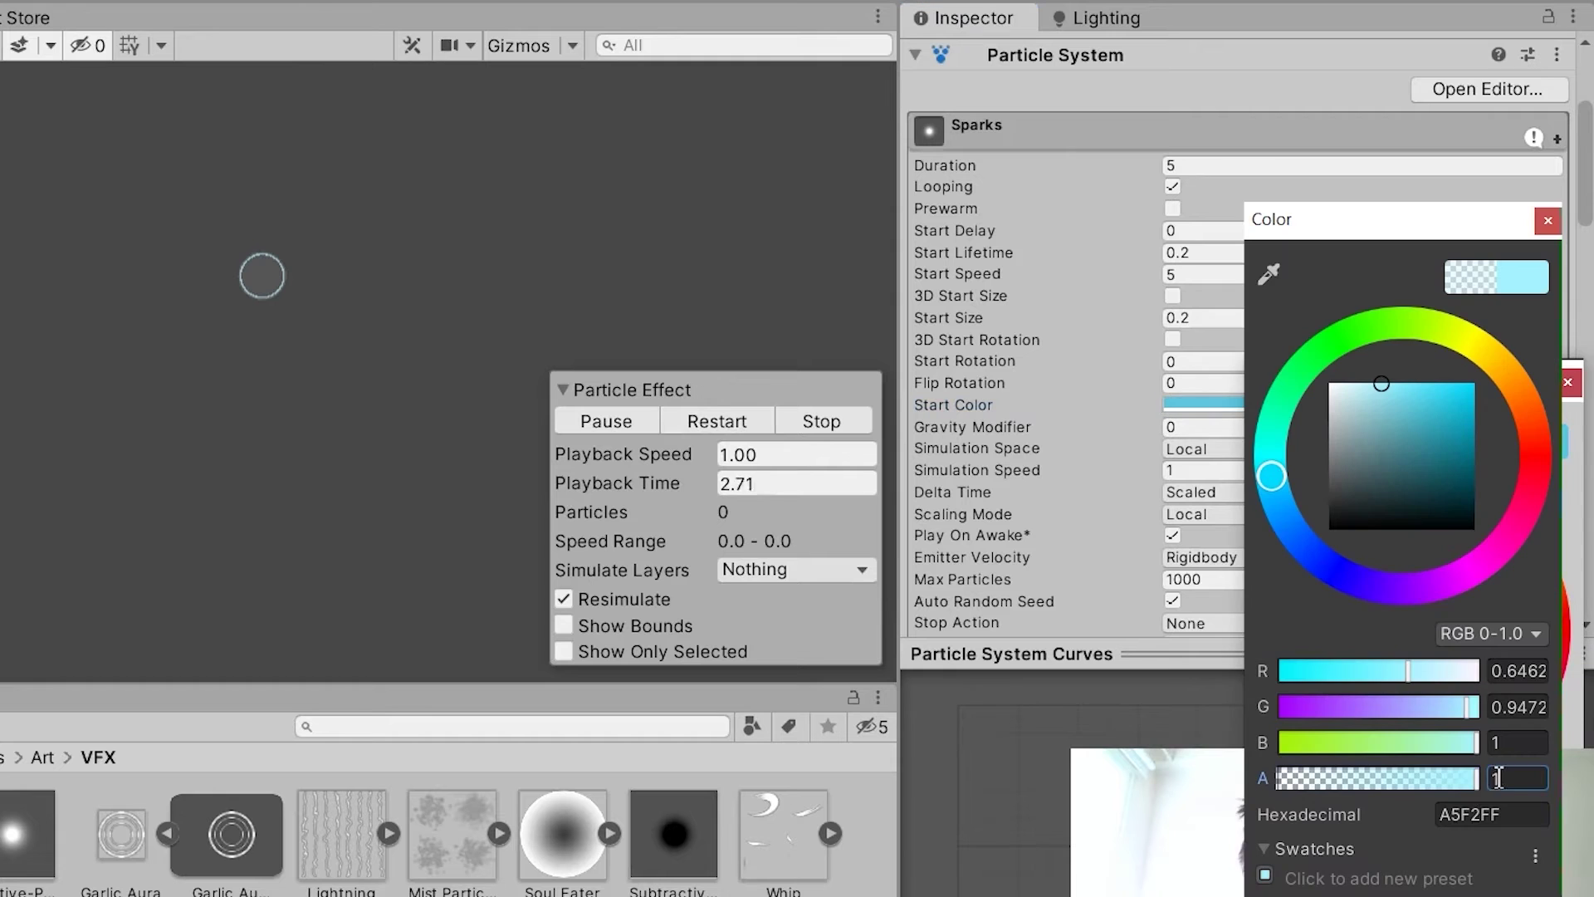
pyautogui.moveTo(1478, 780); pyautogui.dragTo(1370, 784)
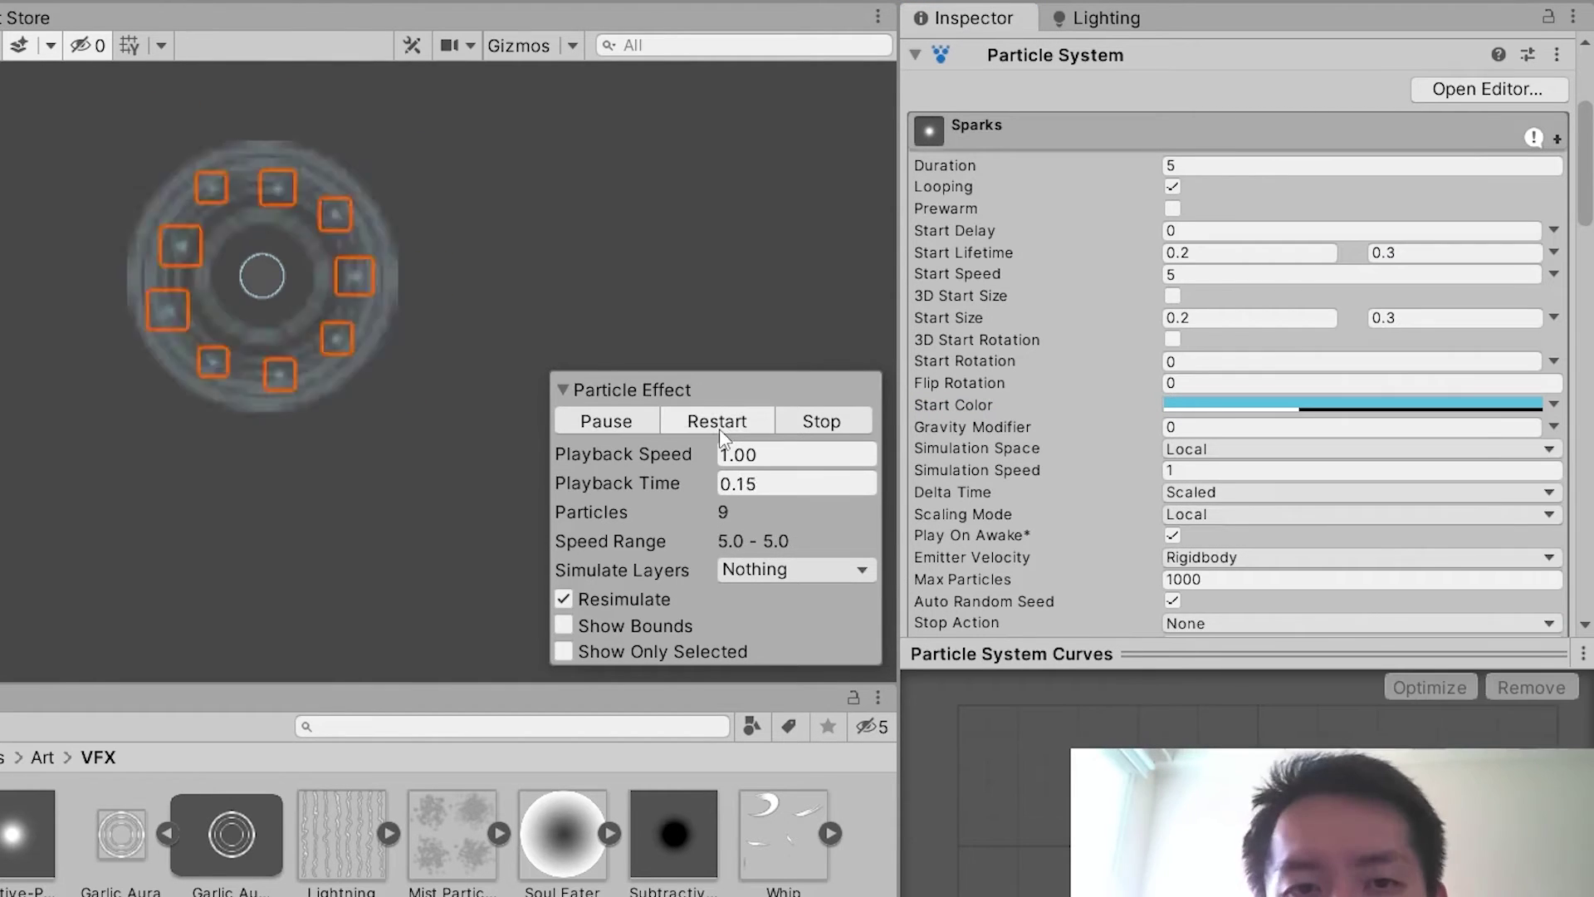
pyautogui.click(719, 422)
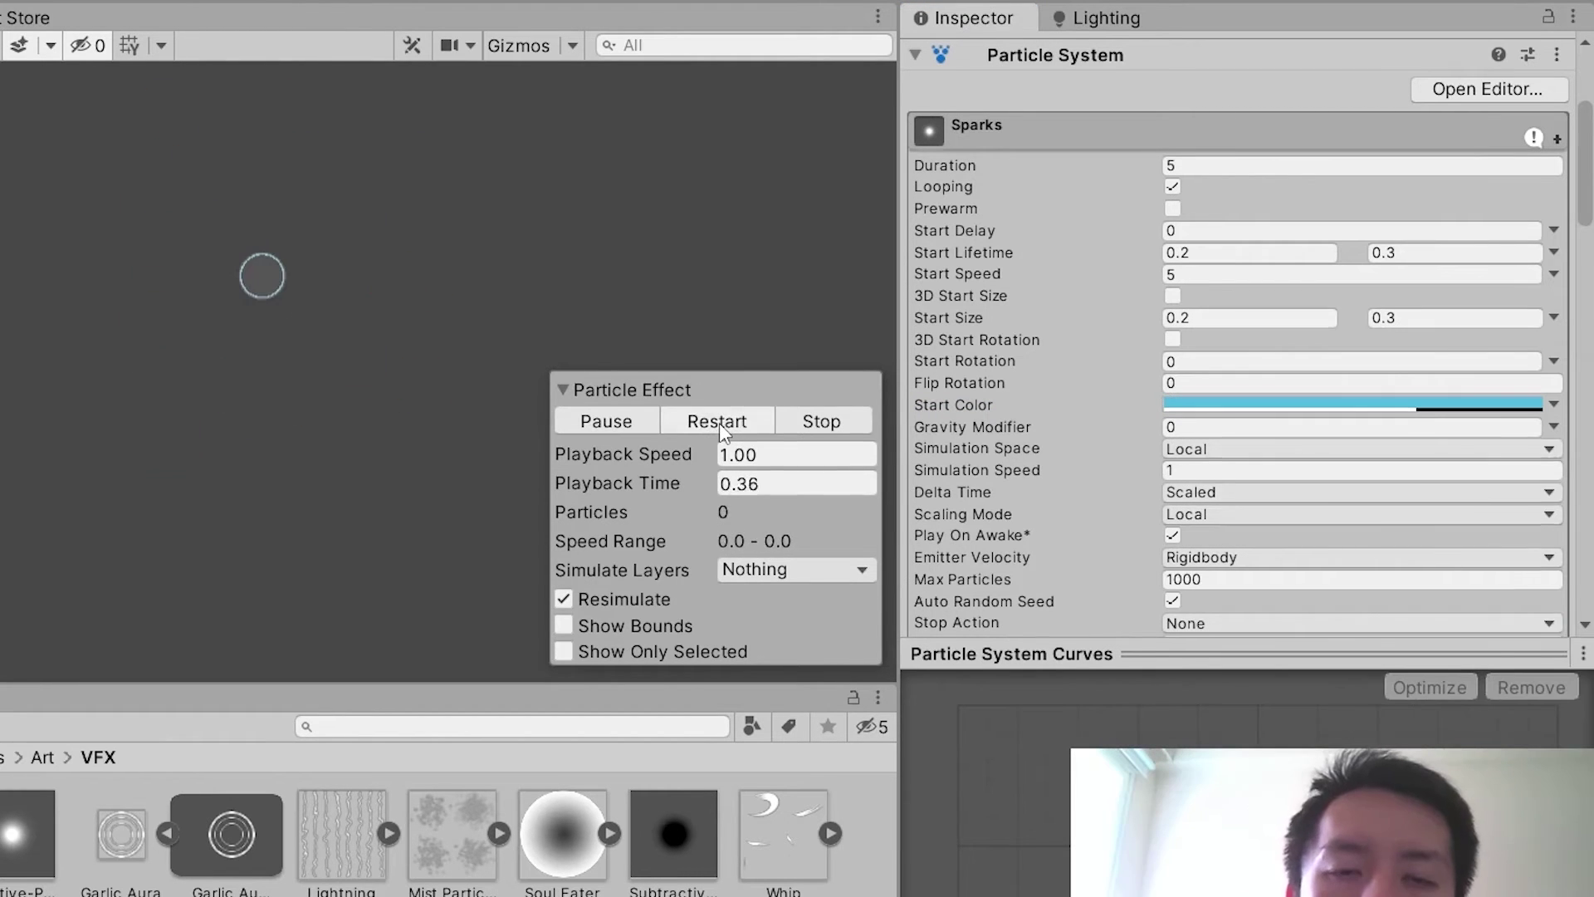
pyautogui.click(719, 422)
pyautogui.click(788, 410)
pyautogui.click(789, 410)
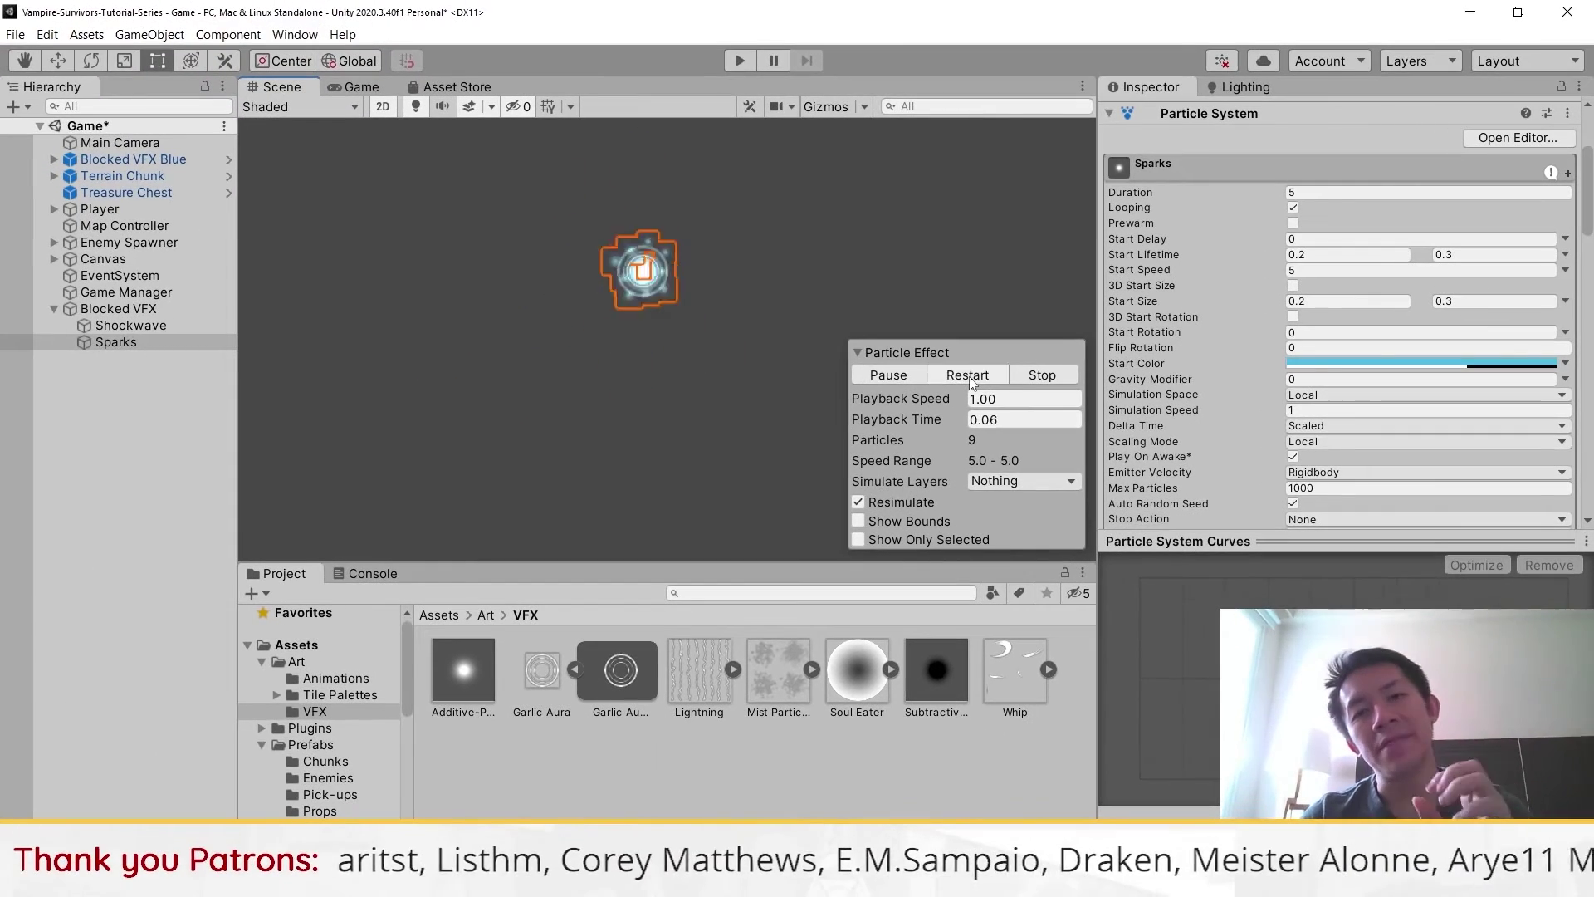
# Replay the sparks burst several times to review the current look
pyautogui.click(788, 410)
pyautogui.click(967, 375)
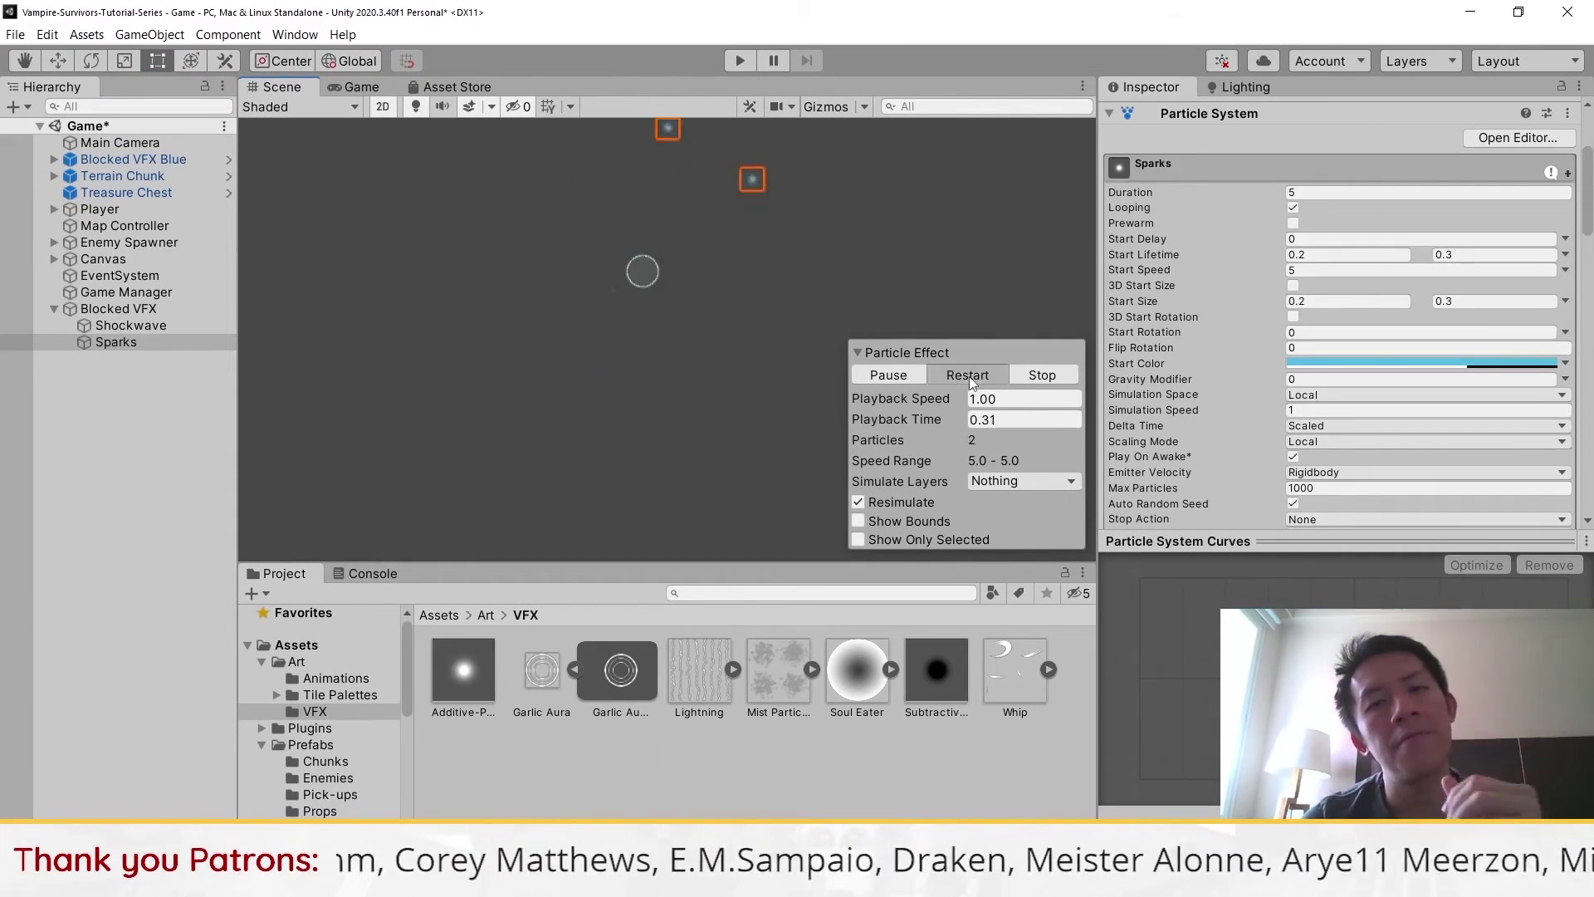
pyautogui.click(968, 376)
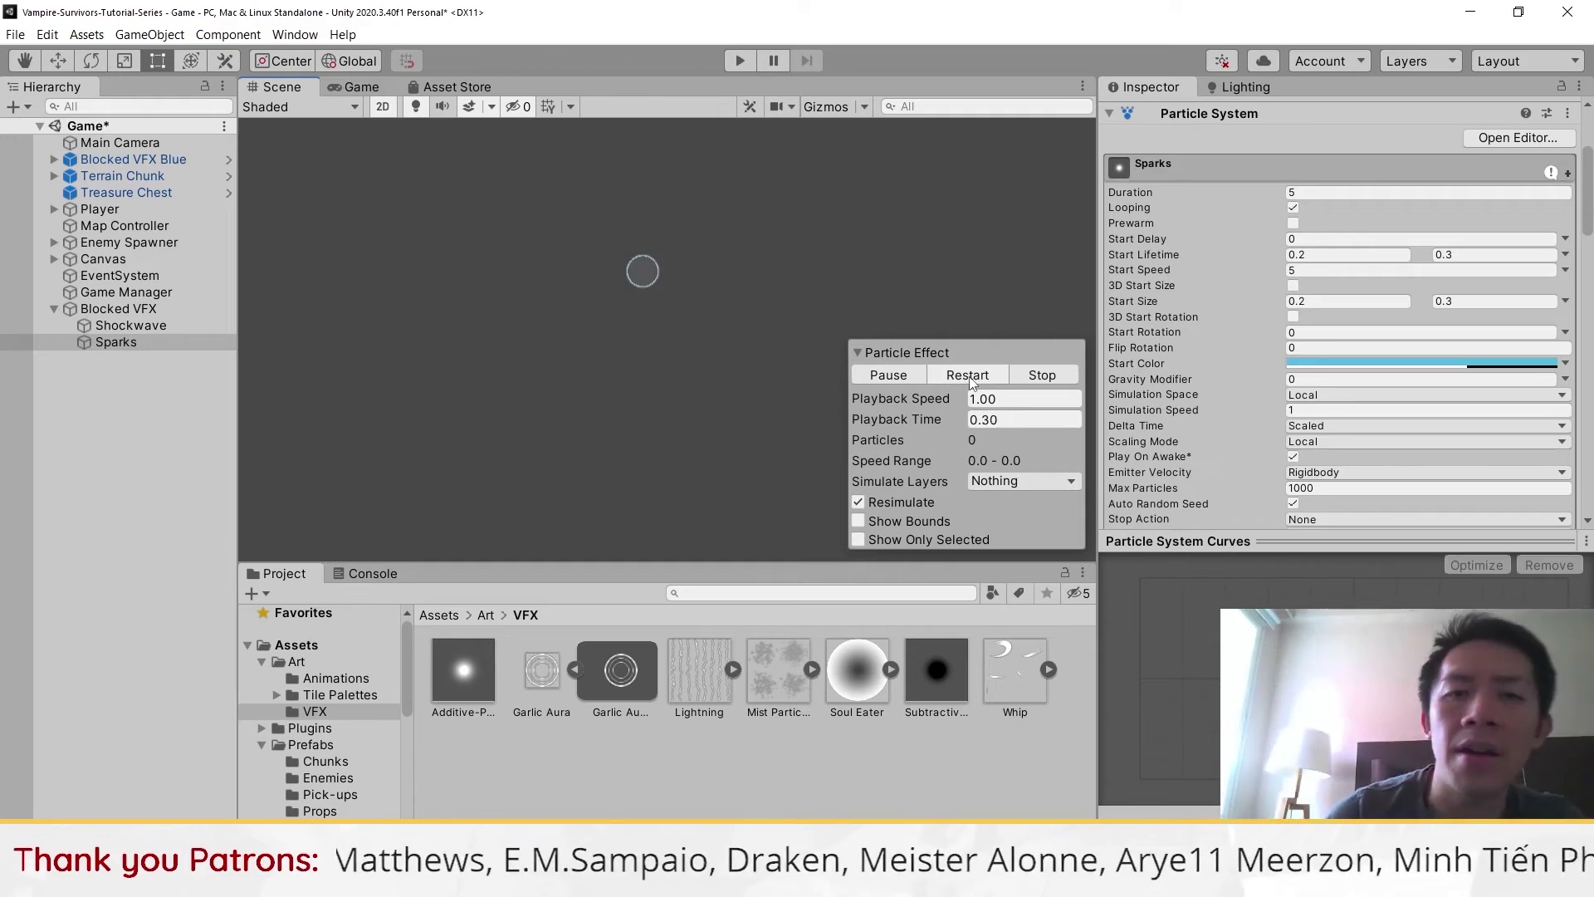
pyautogui.click(967, 380)
pyautogui.scroll(-10, 1354, 290)
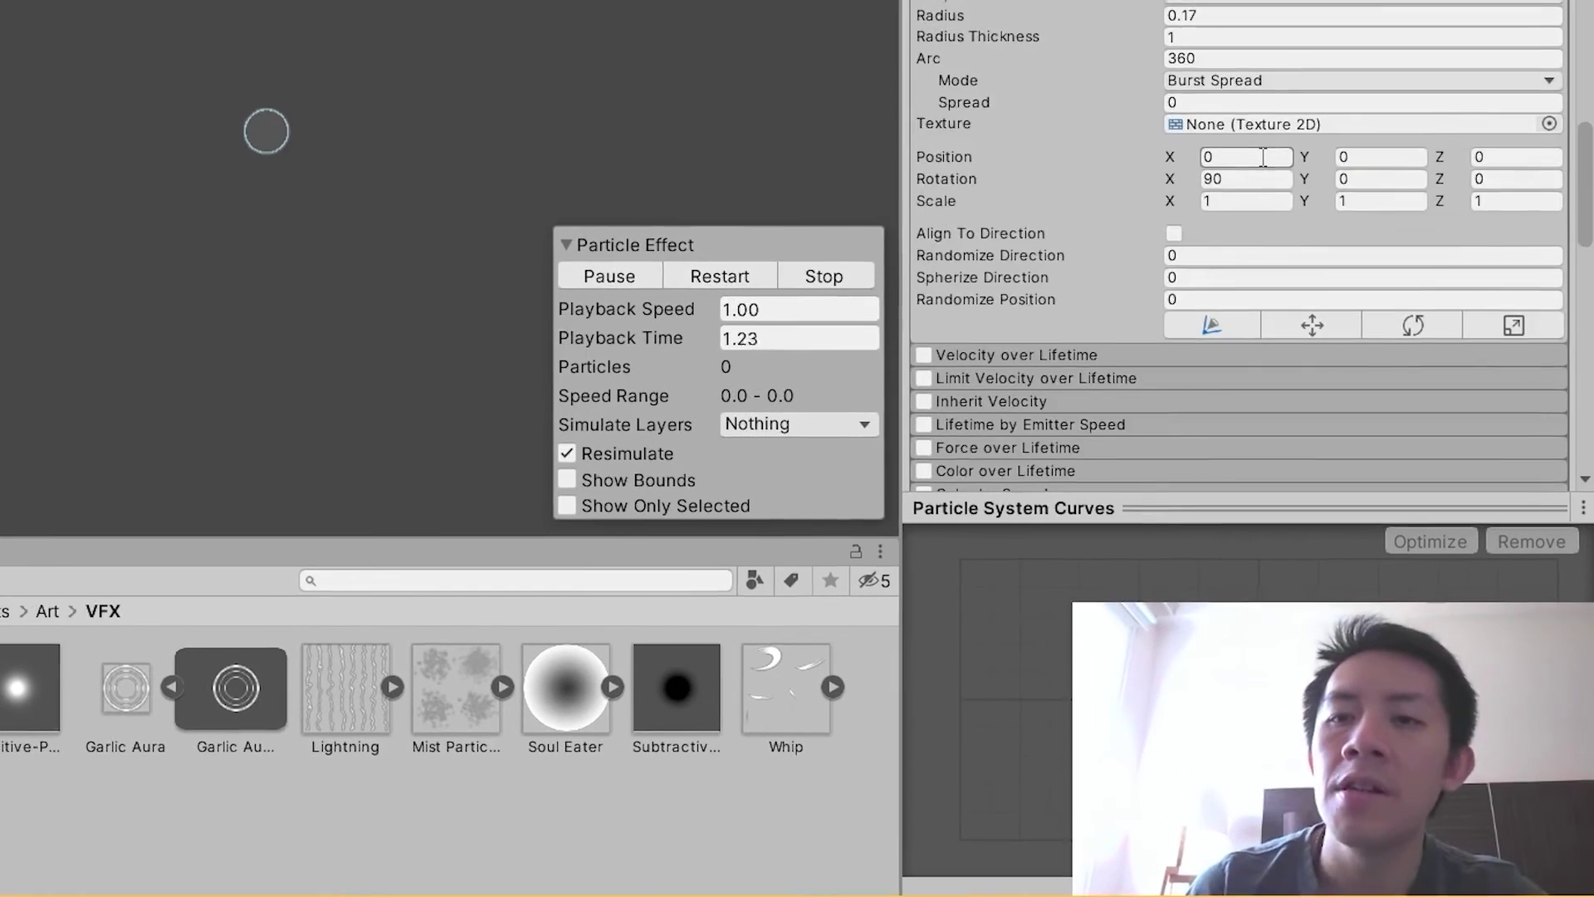
pyautogui.click(716, 276)
pyautogui.click(715, 278)
pyautogui.click(715, 278)
pyautogui.click(716, 278)
pyautogui.click(716, 278)
# Enable Size over Lifetime with a linear curve shrinking from 1 to 0 and preview it
pyautogui.click(920, 255)
pyautogui.click(742, 280)
pyautogui.click(740, 279)
pyautogui.click(998, 257)
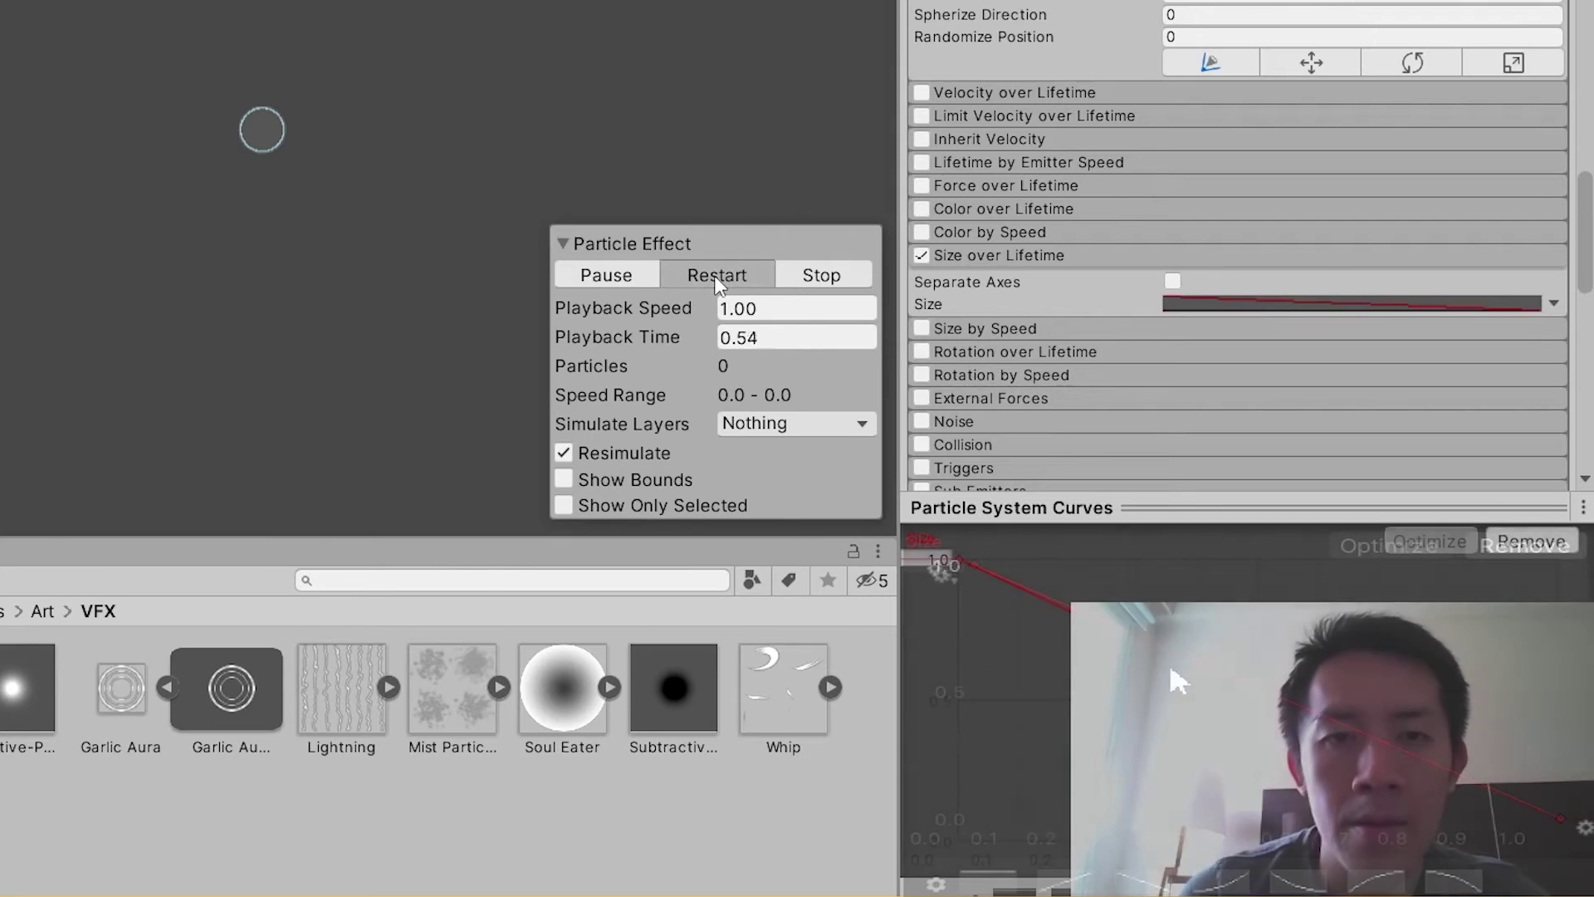
pyautogui.click(716, 275)
pyautogui.click(716, 275)
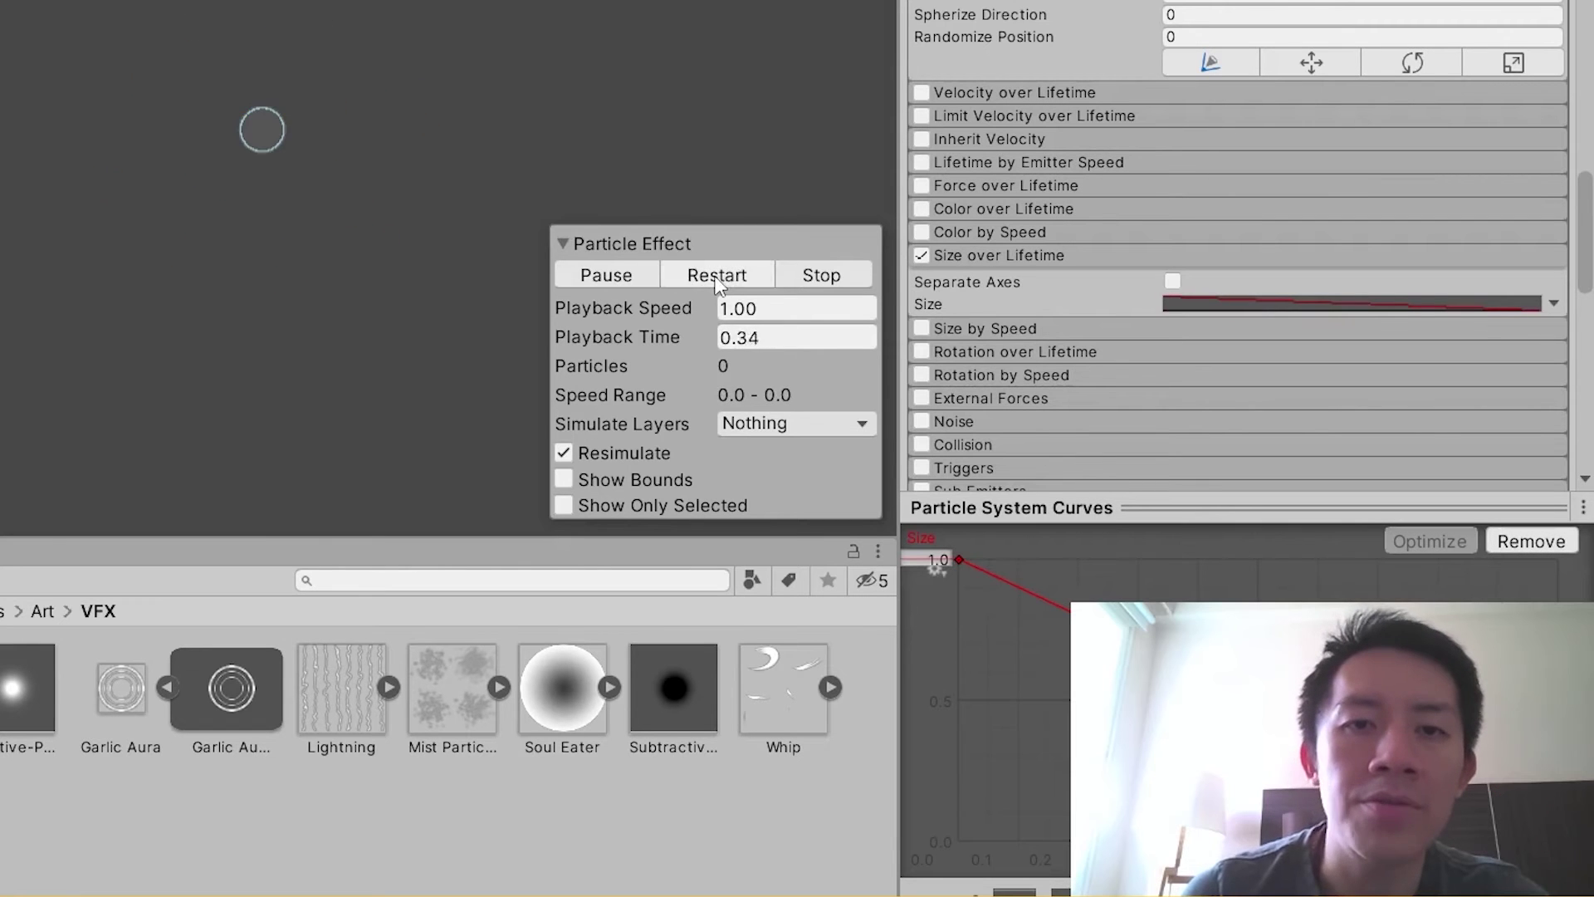
pyautogui.click(716, 275)
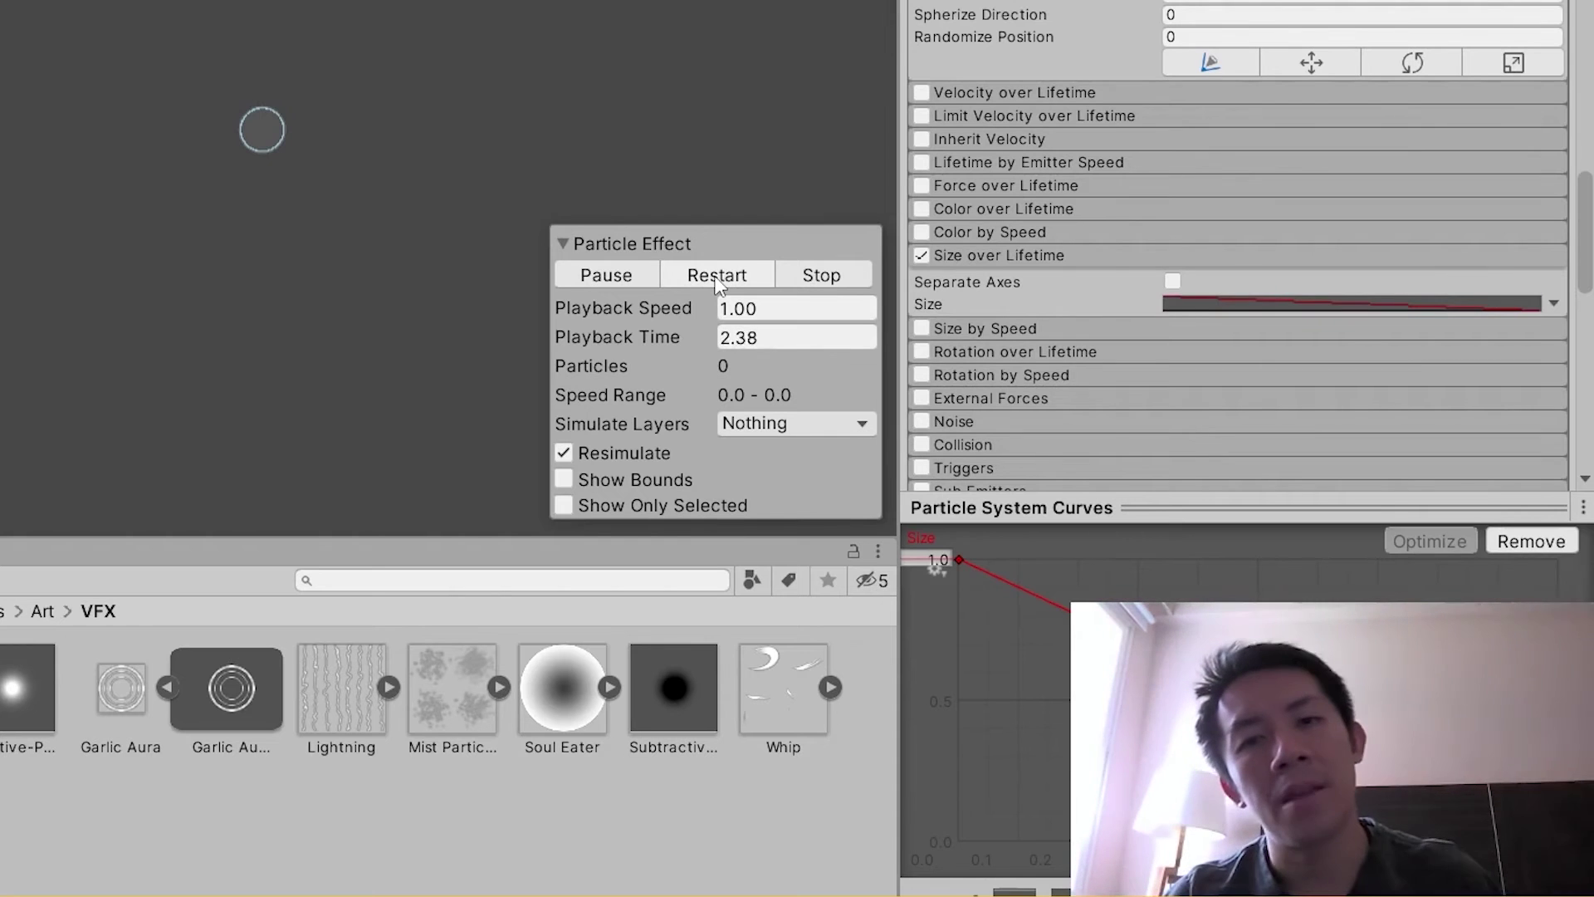
pyautogui.click(717, 280)
pyautogui.click(718, 280)
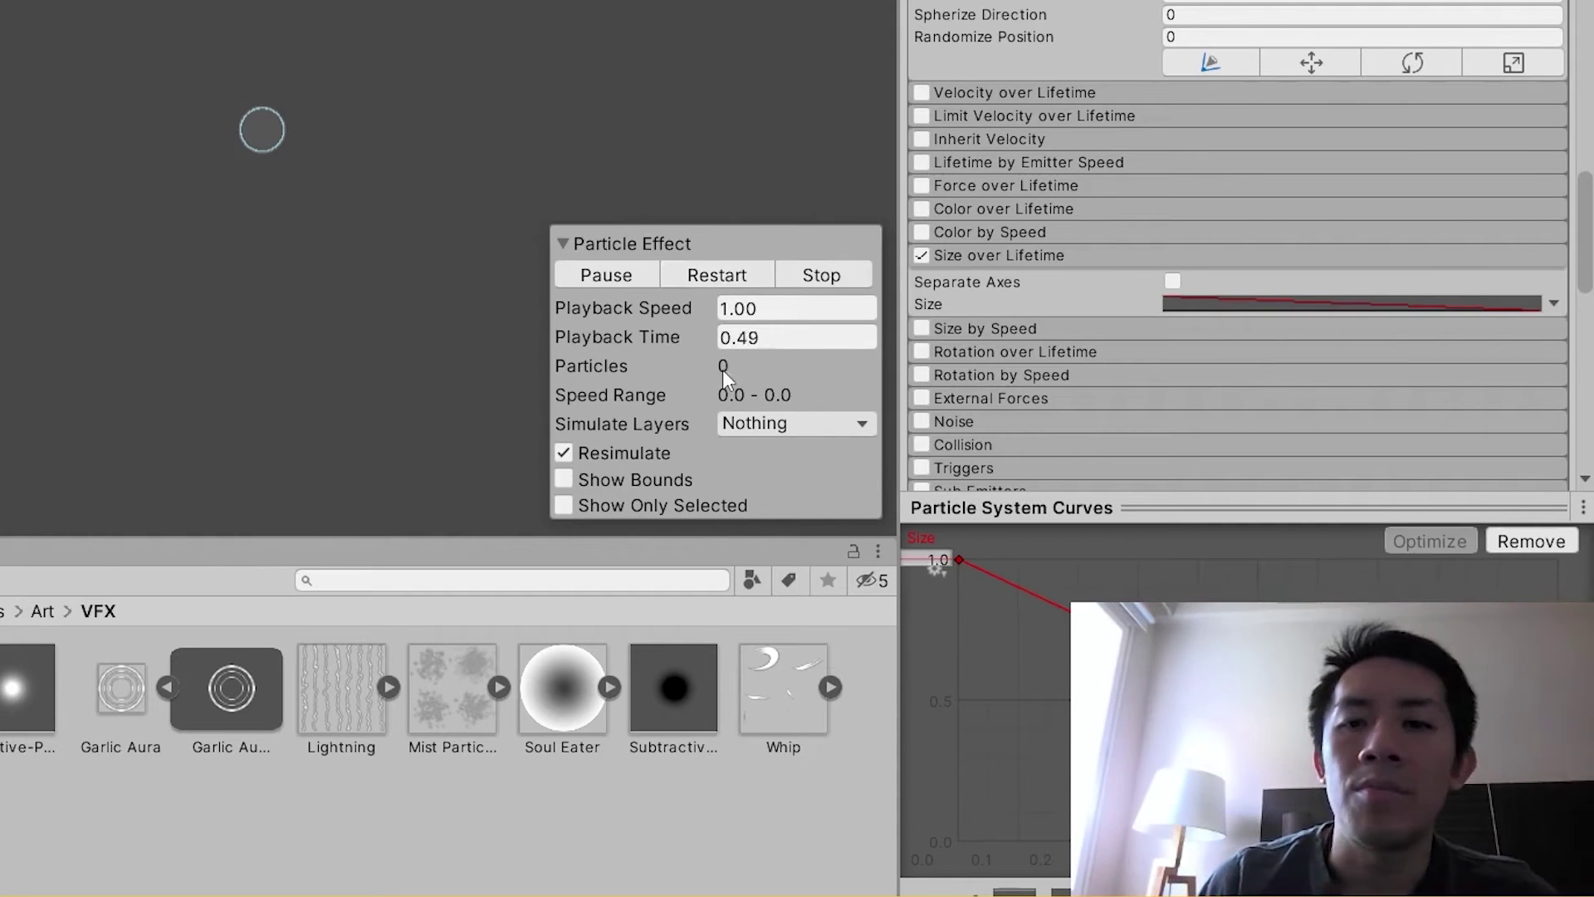
# Scrub the preview time, replay from the start, then switch Size over Lifetime off
pyautogui.click(585, 333)
pyautogui.moveTo(689, 340); pyautogui.dragTo(720, 337)
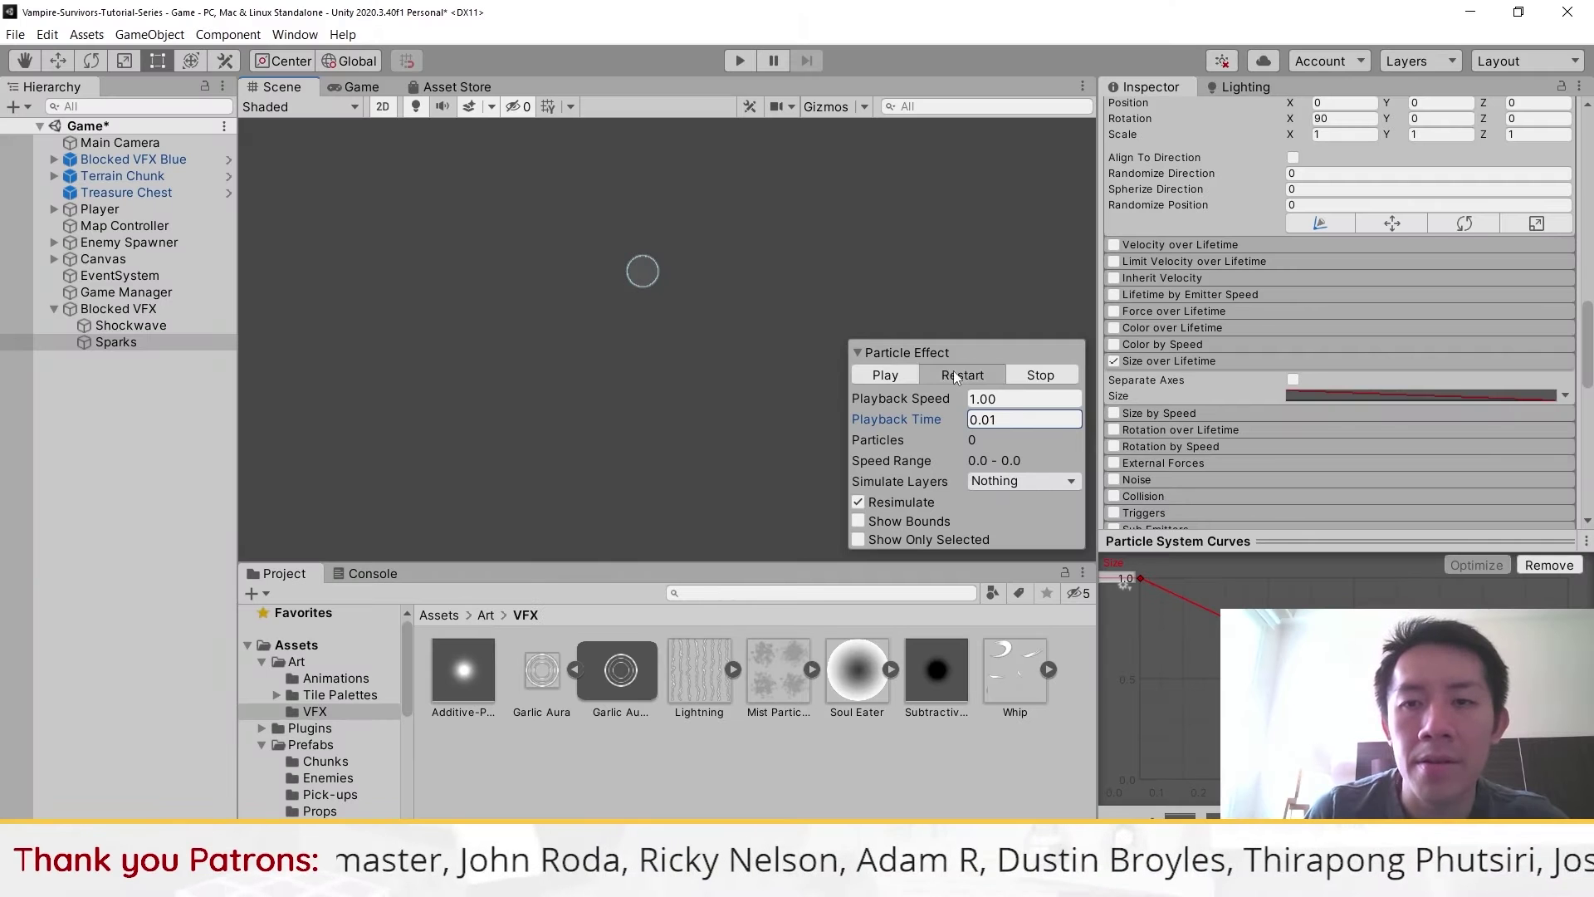
pyautogui.click(692, 280)
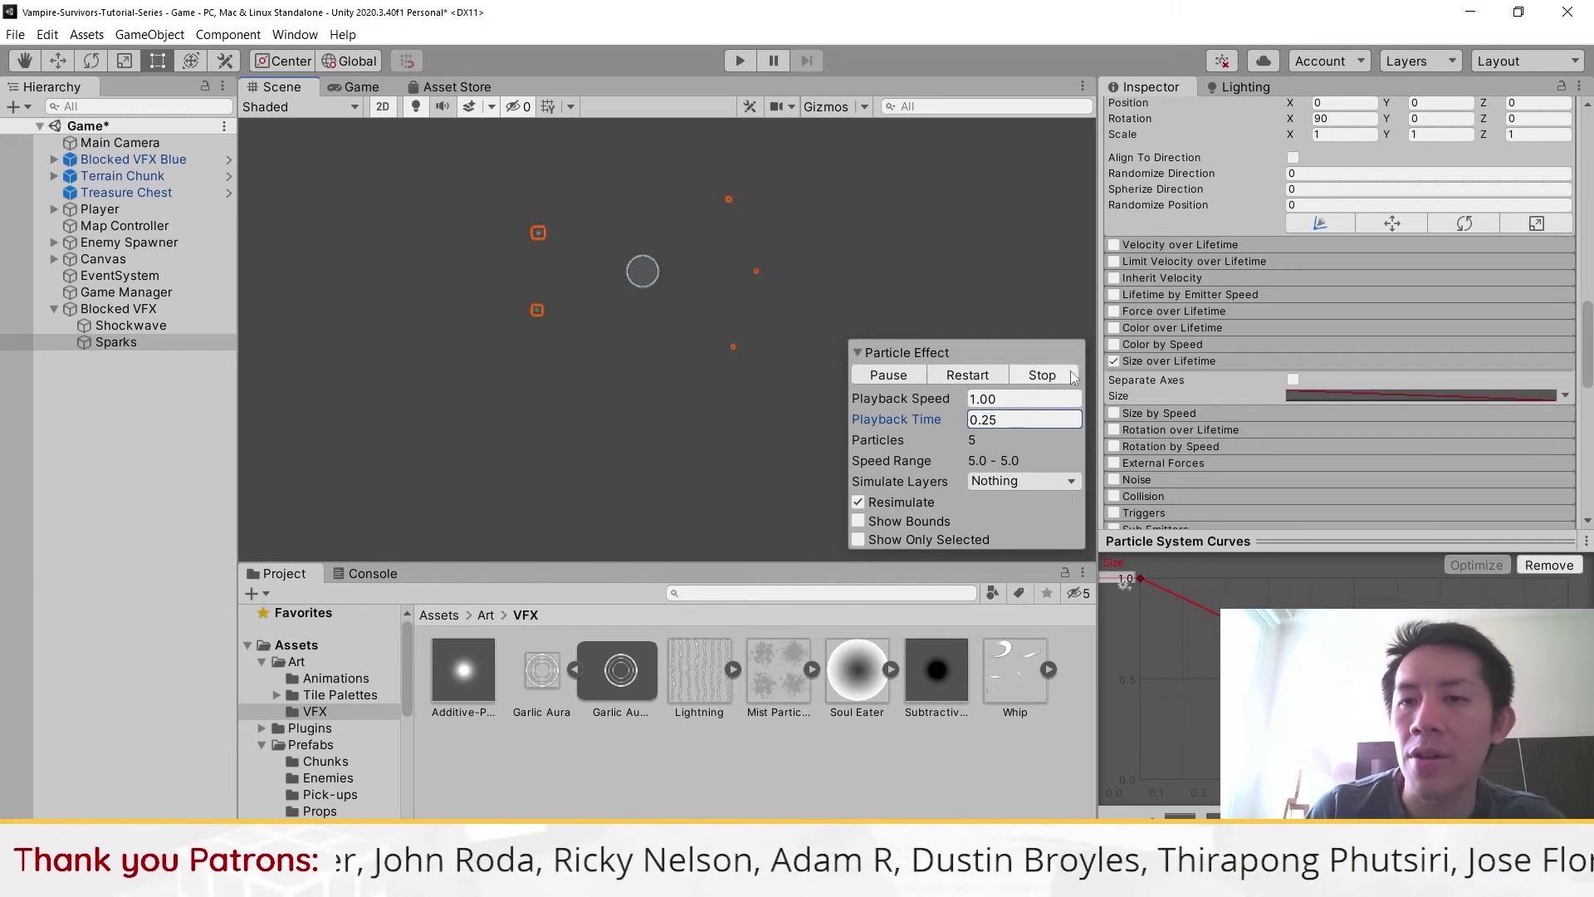
pyautogui.click(1113, 362)
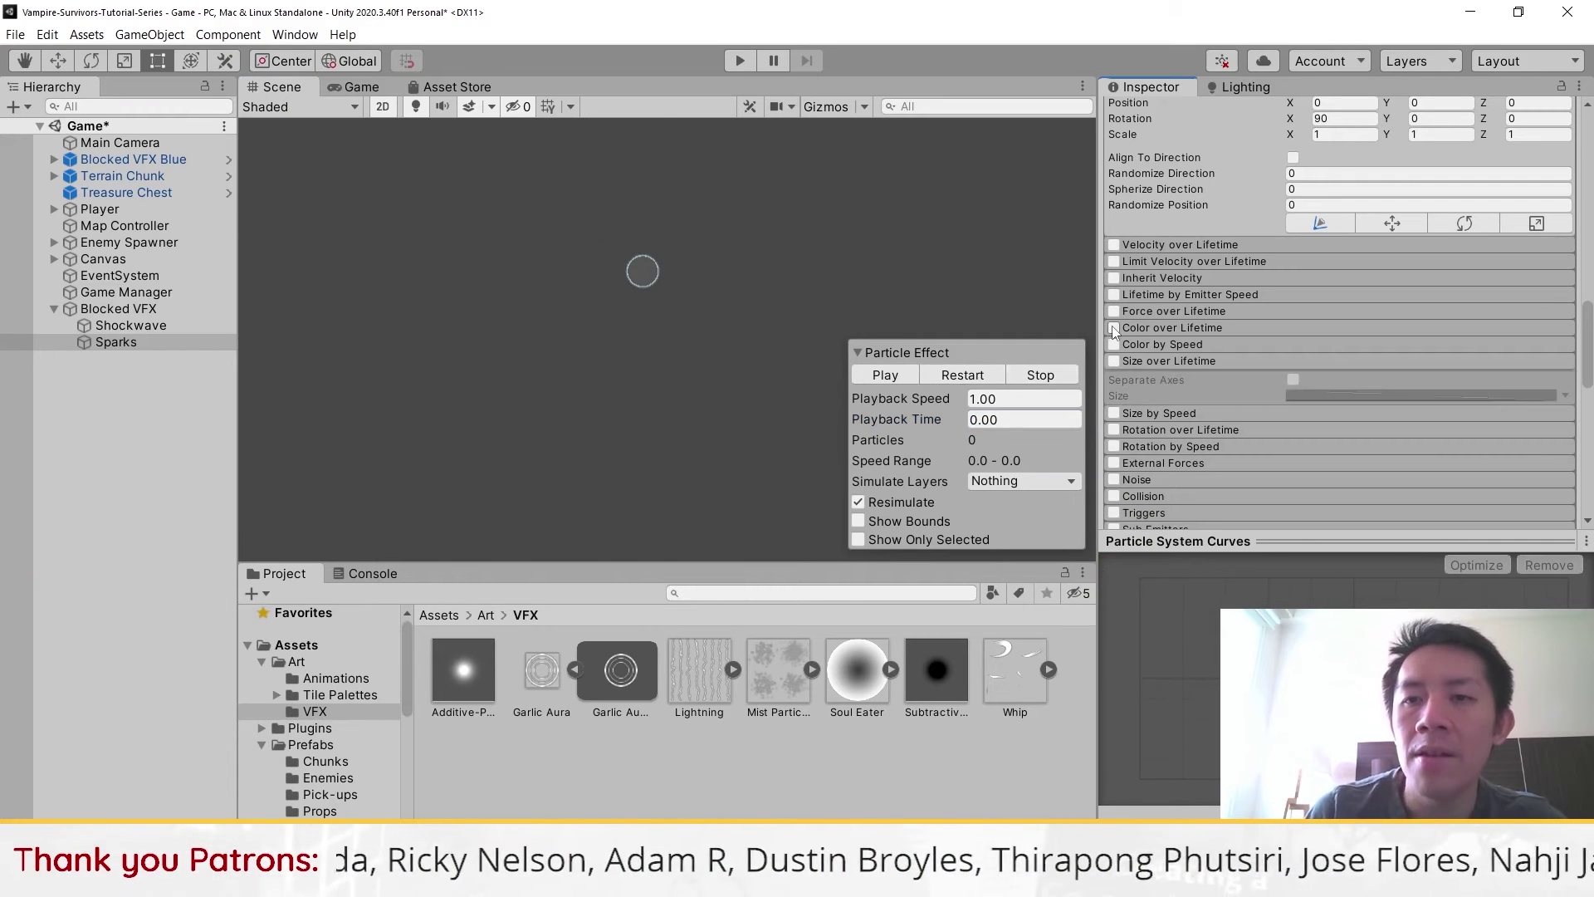
# Enable Color over Lifetime with the gradient's end alpha at 0 and preview the fade
pyautogui.click(1217, 331)
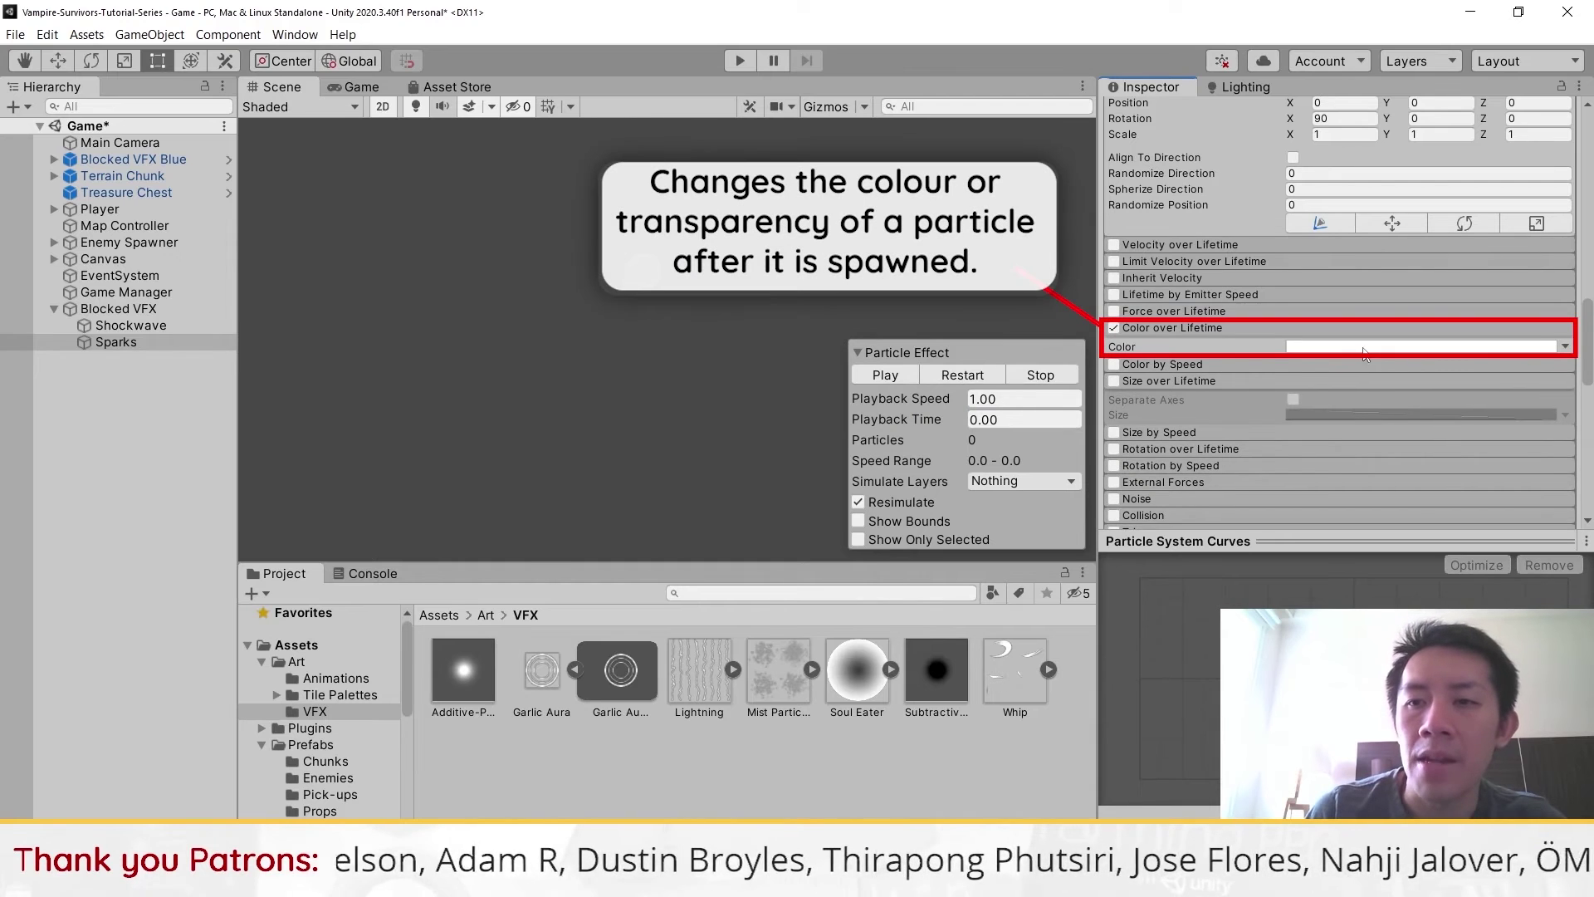
pyautogui.click(1422, 346)
pyautogui.moveTo(385, 237); pyautogui.dragTo(571, 195)
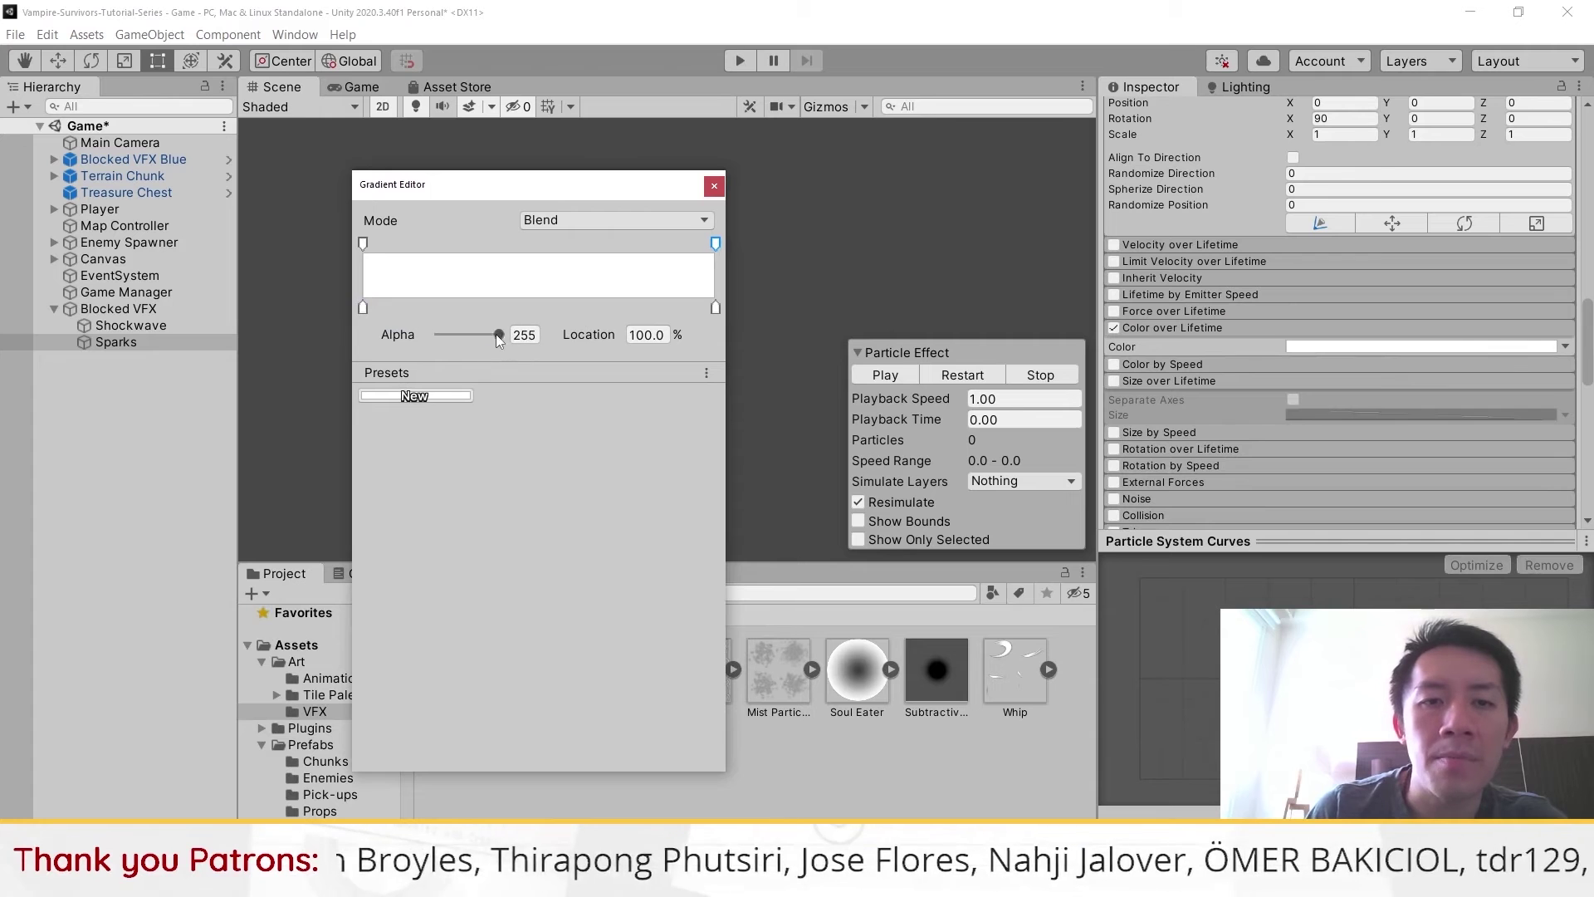
pyautogui.moveTo(498, 334); pyautogui.dragTo(437, 335)
pyautogui.click(713, 187)
pyautogui.moveTo(884, 419); pyautogui.dragTo(1087, 419)
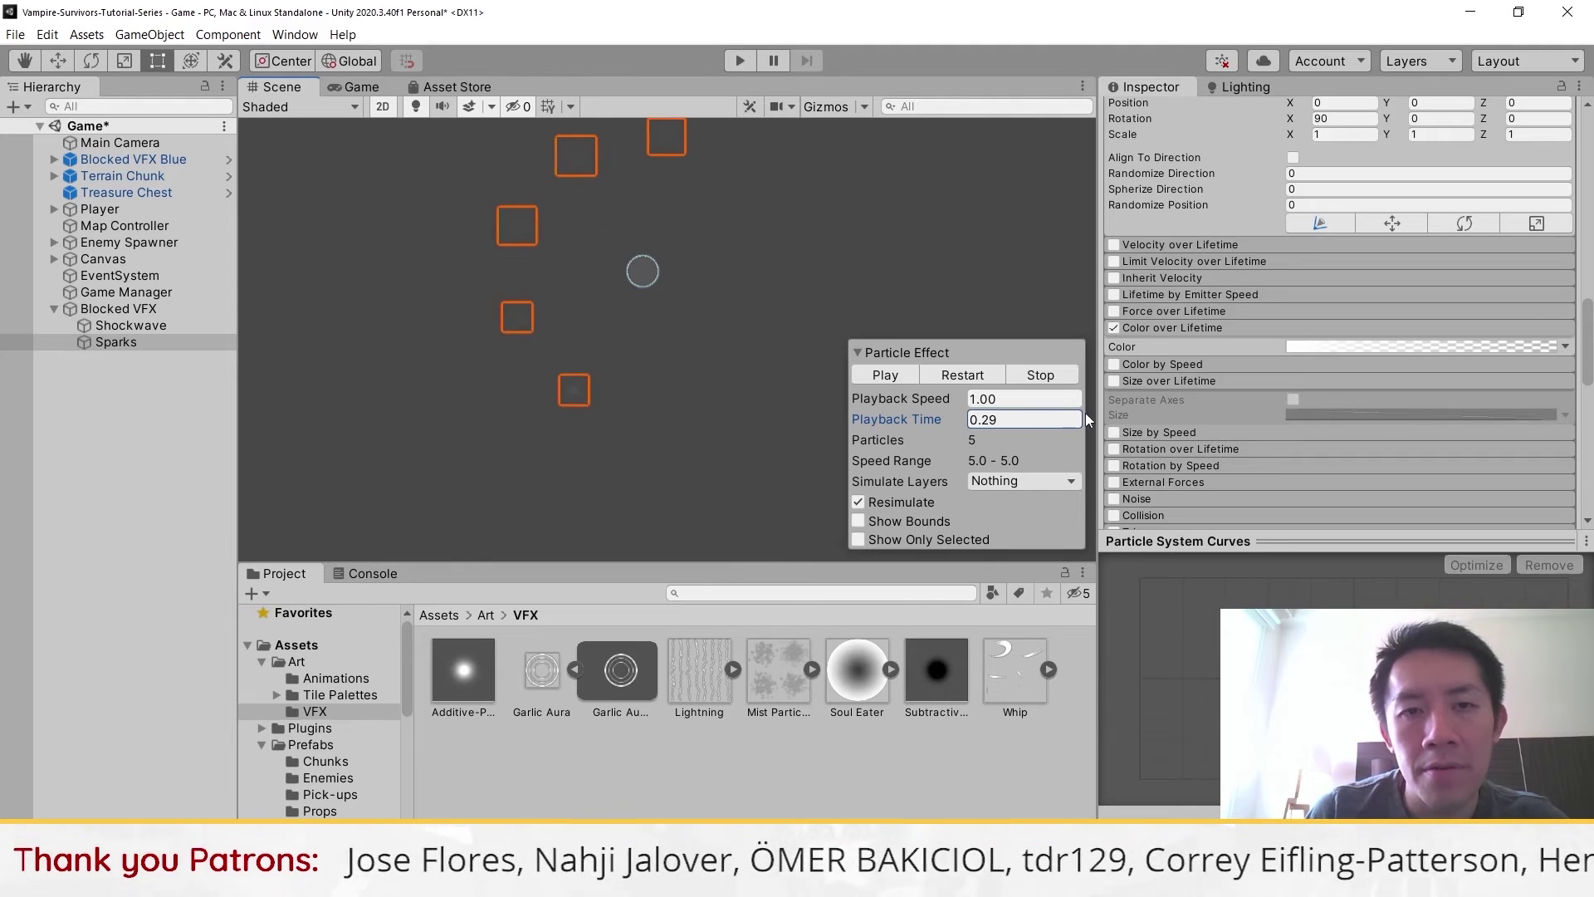
pyautogui.click(963, 376)
# Disable Color over Lifetime, re-enable Size over Lifetime, and select Blocked VFX in the Hierarchy
pyautogui.click(1113, 328)
pyautogui.click(1113, 381)
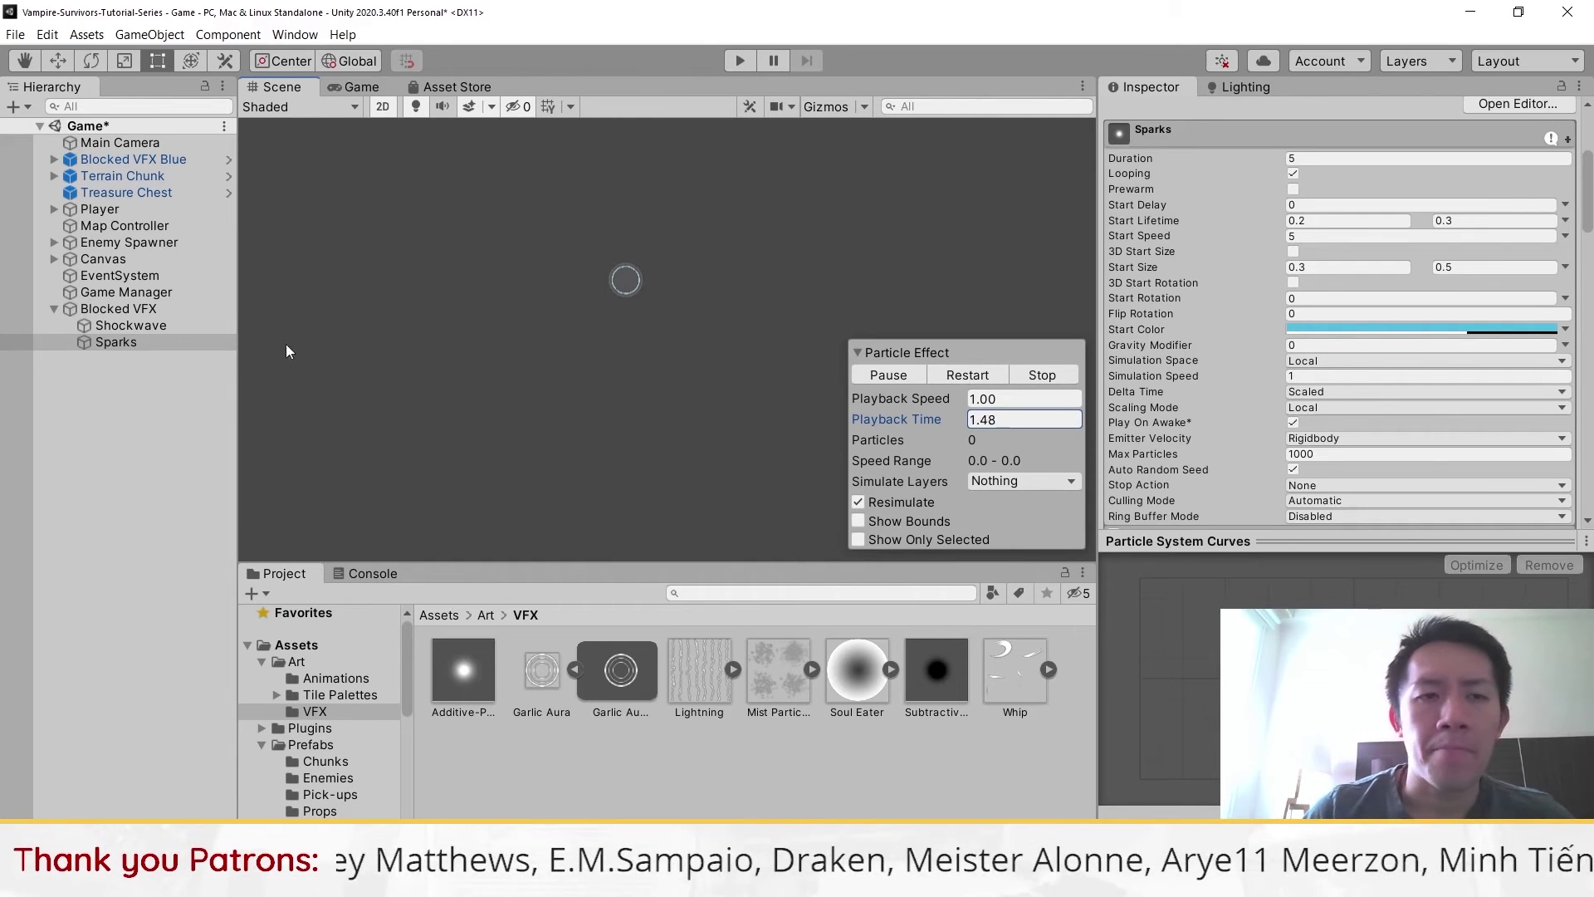
pyautogui.click(143, 312)
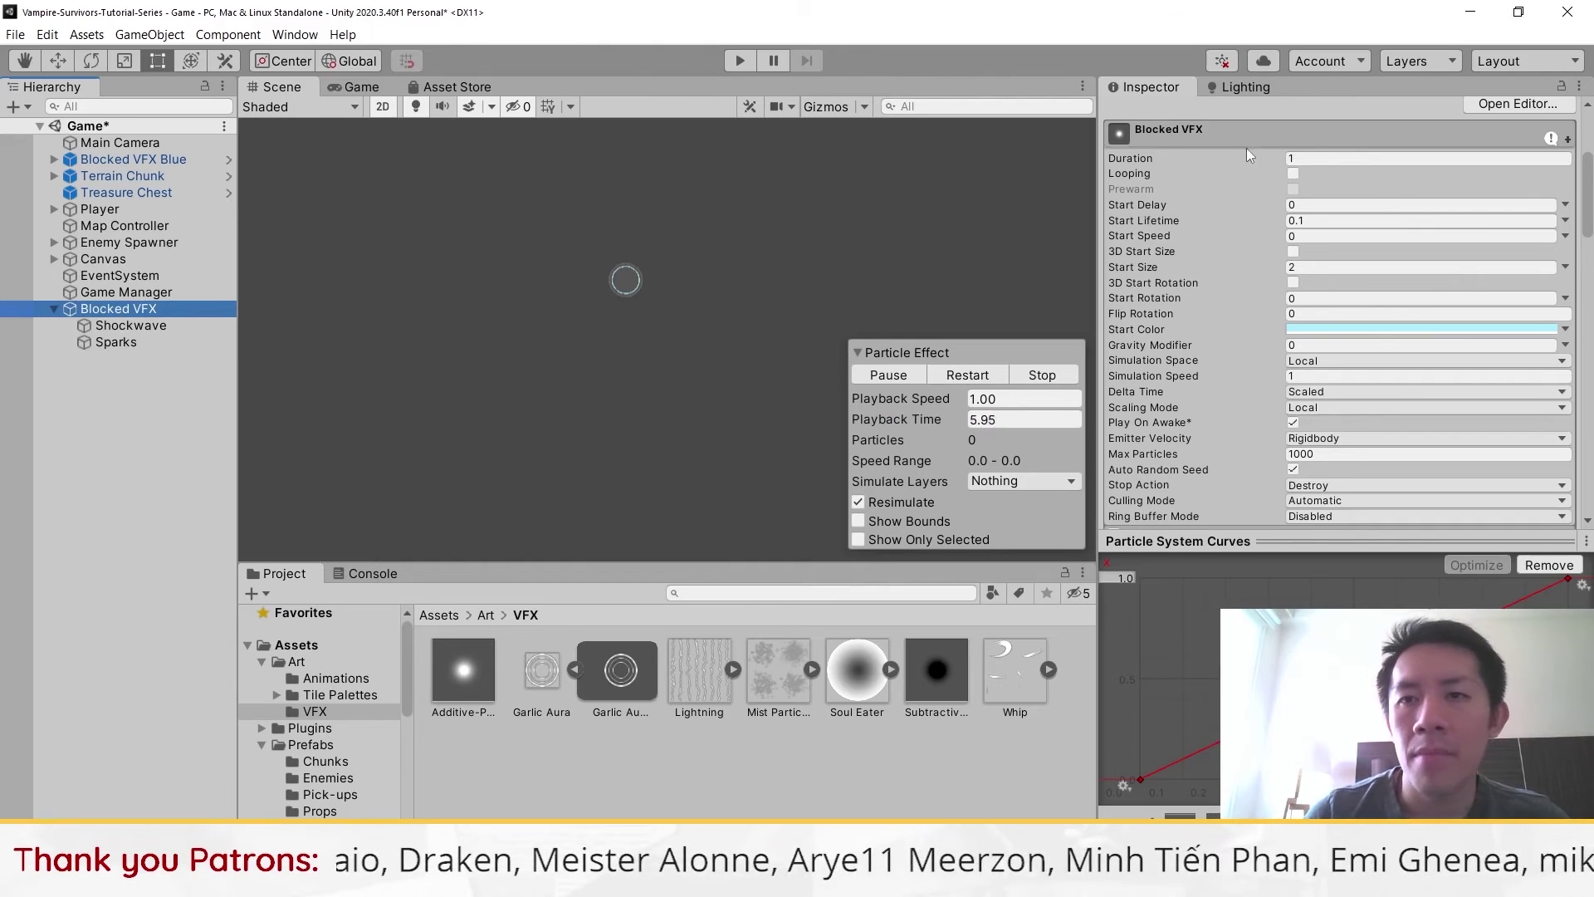
# Drag Blocked VFX into the Assets folder as a prefab and open it in Prefab Mode
pyautogui.click(963, 375)
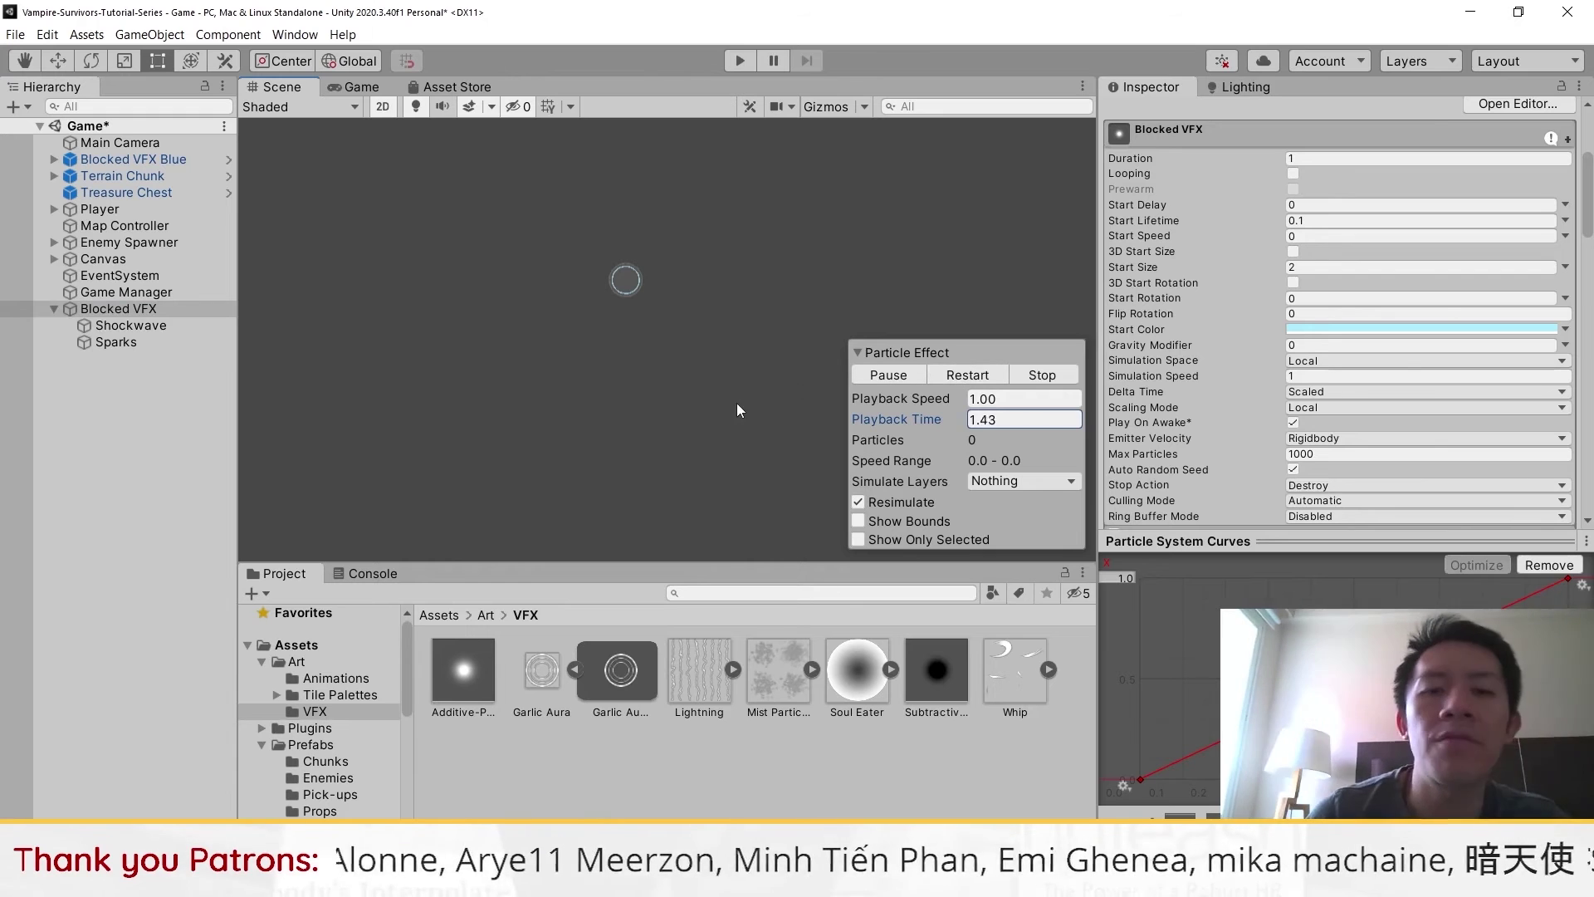
pyautogui.click(438, 615)
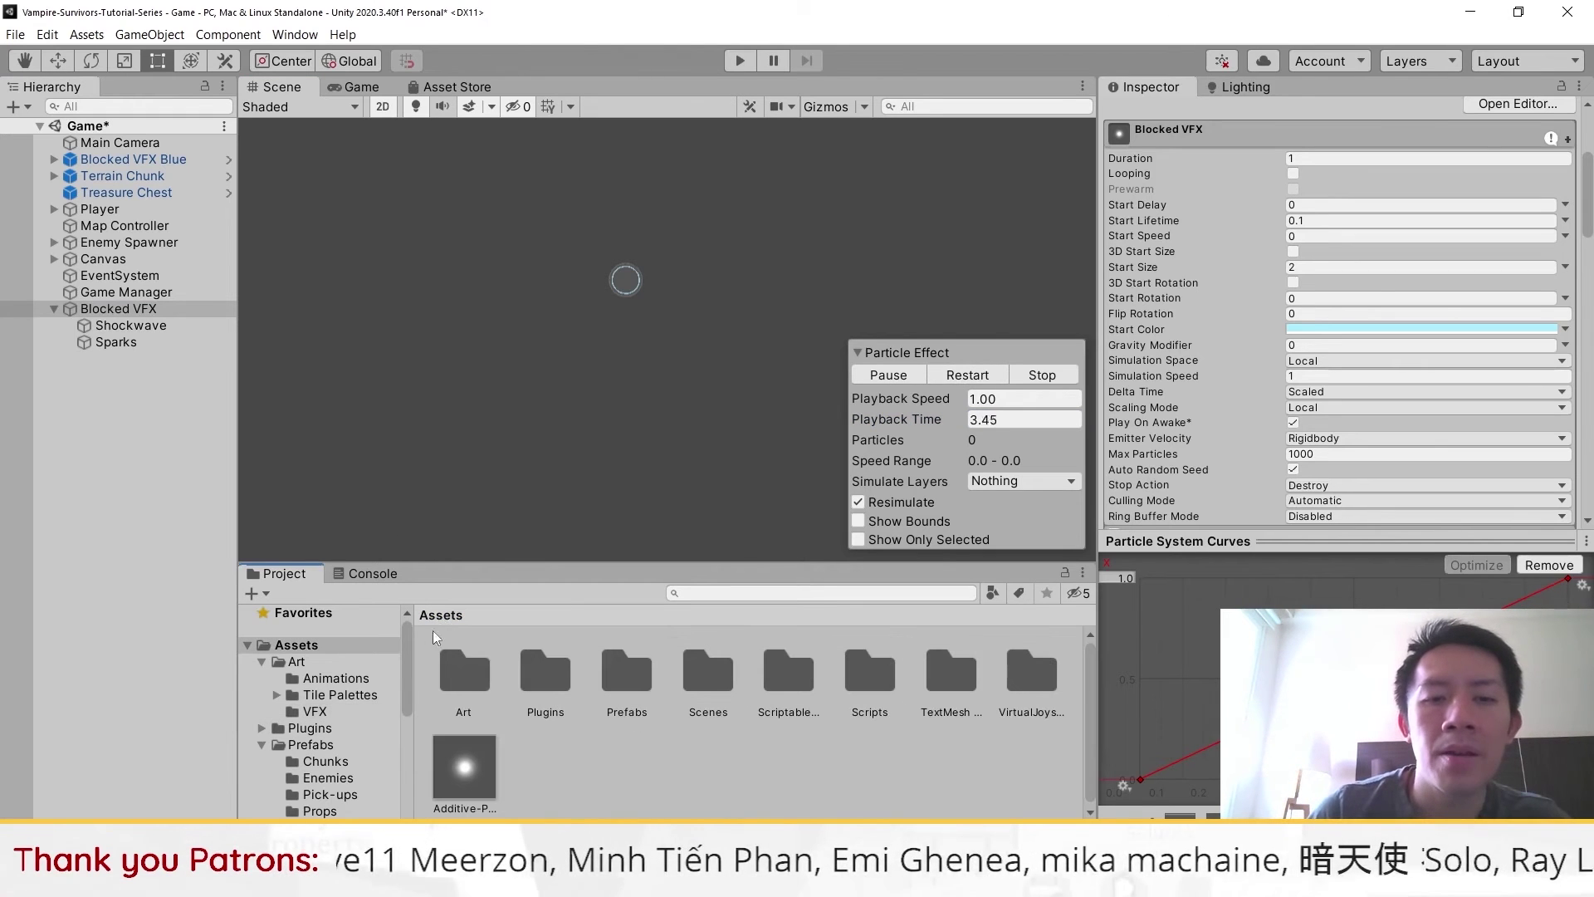
pyautogui.moveTo(119, 308); pyautogui.dragTo(578, 765)
pyautogui.click(982, 378)
pyautogui.click(982, 378)
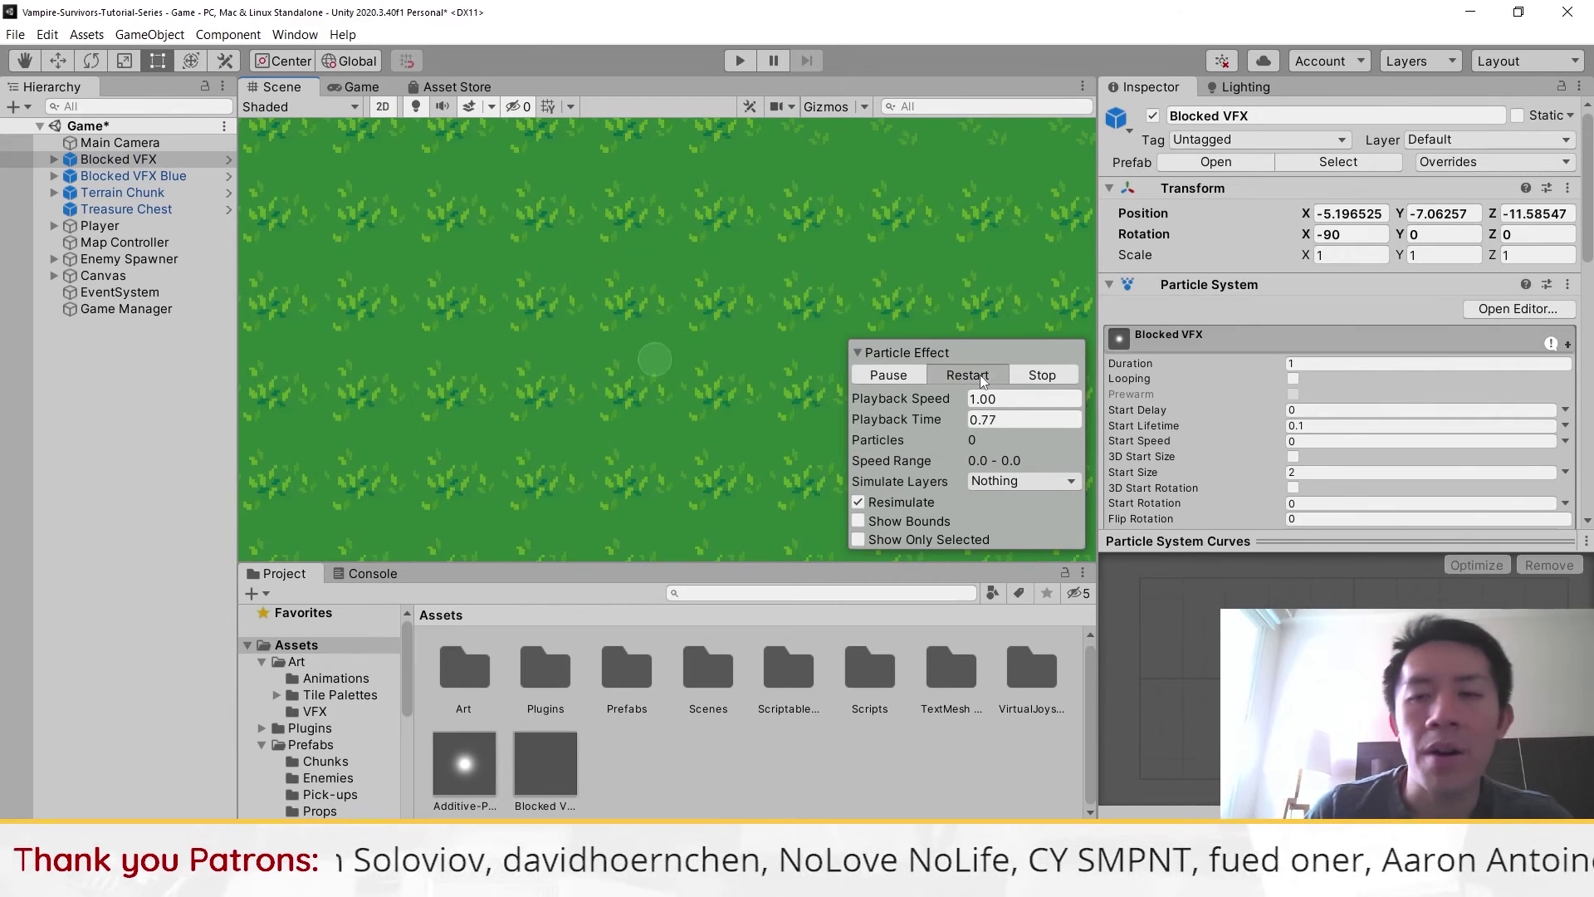
pyautogui.click(983, 379)
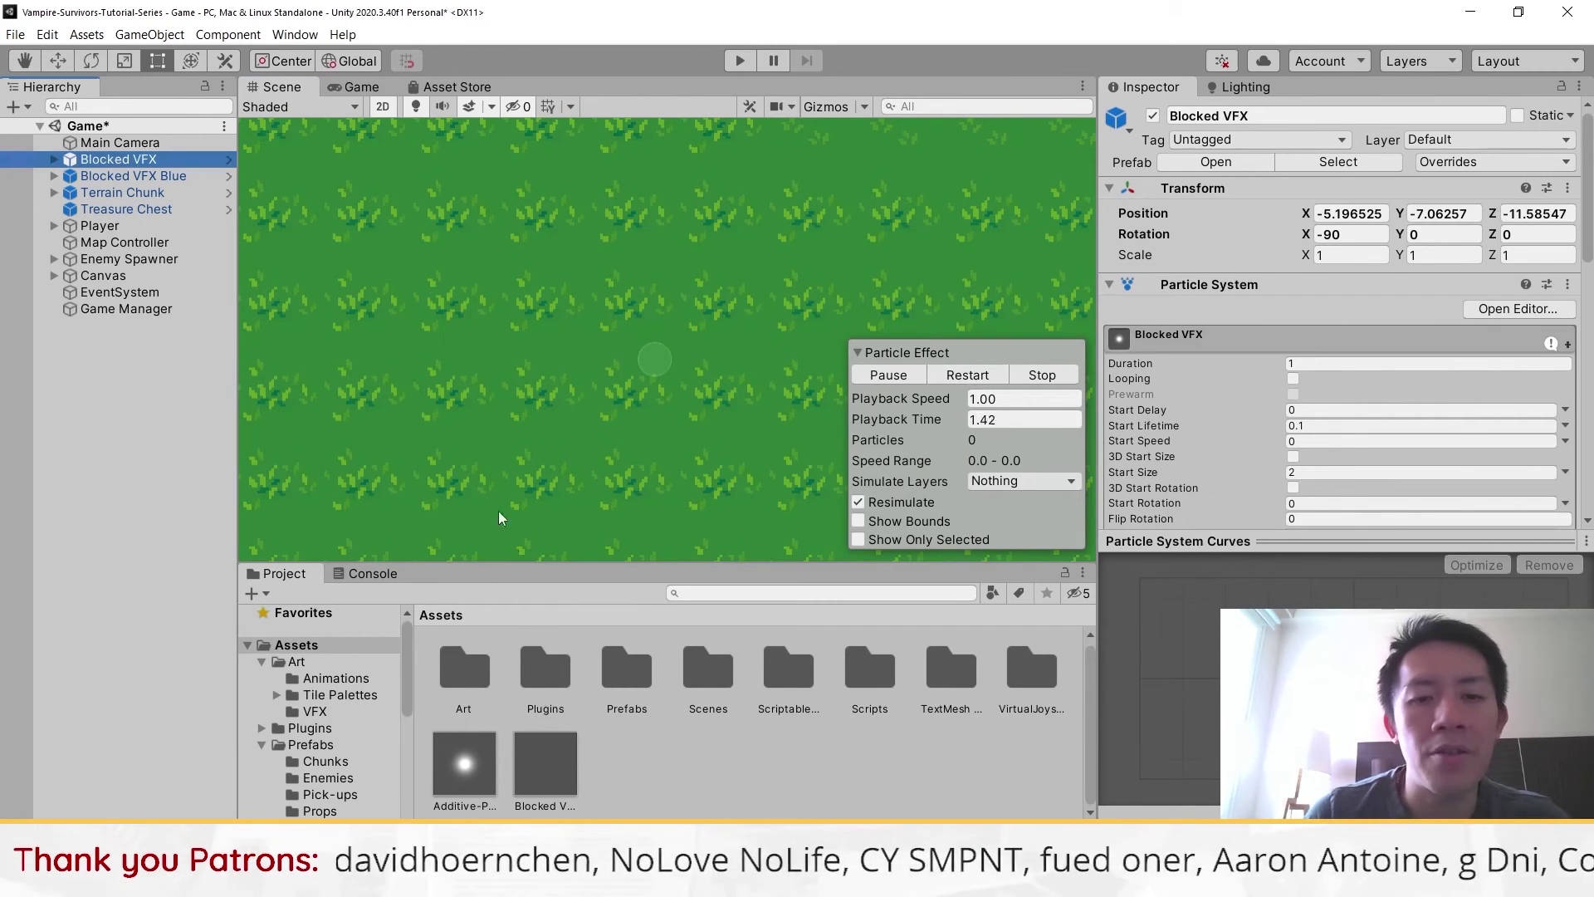
pyautogui.click(554, 796)
pyautogui.doubleClick(546, 764)
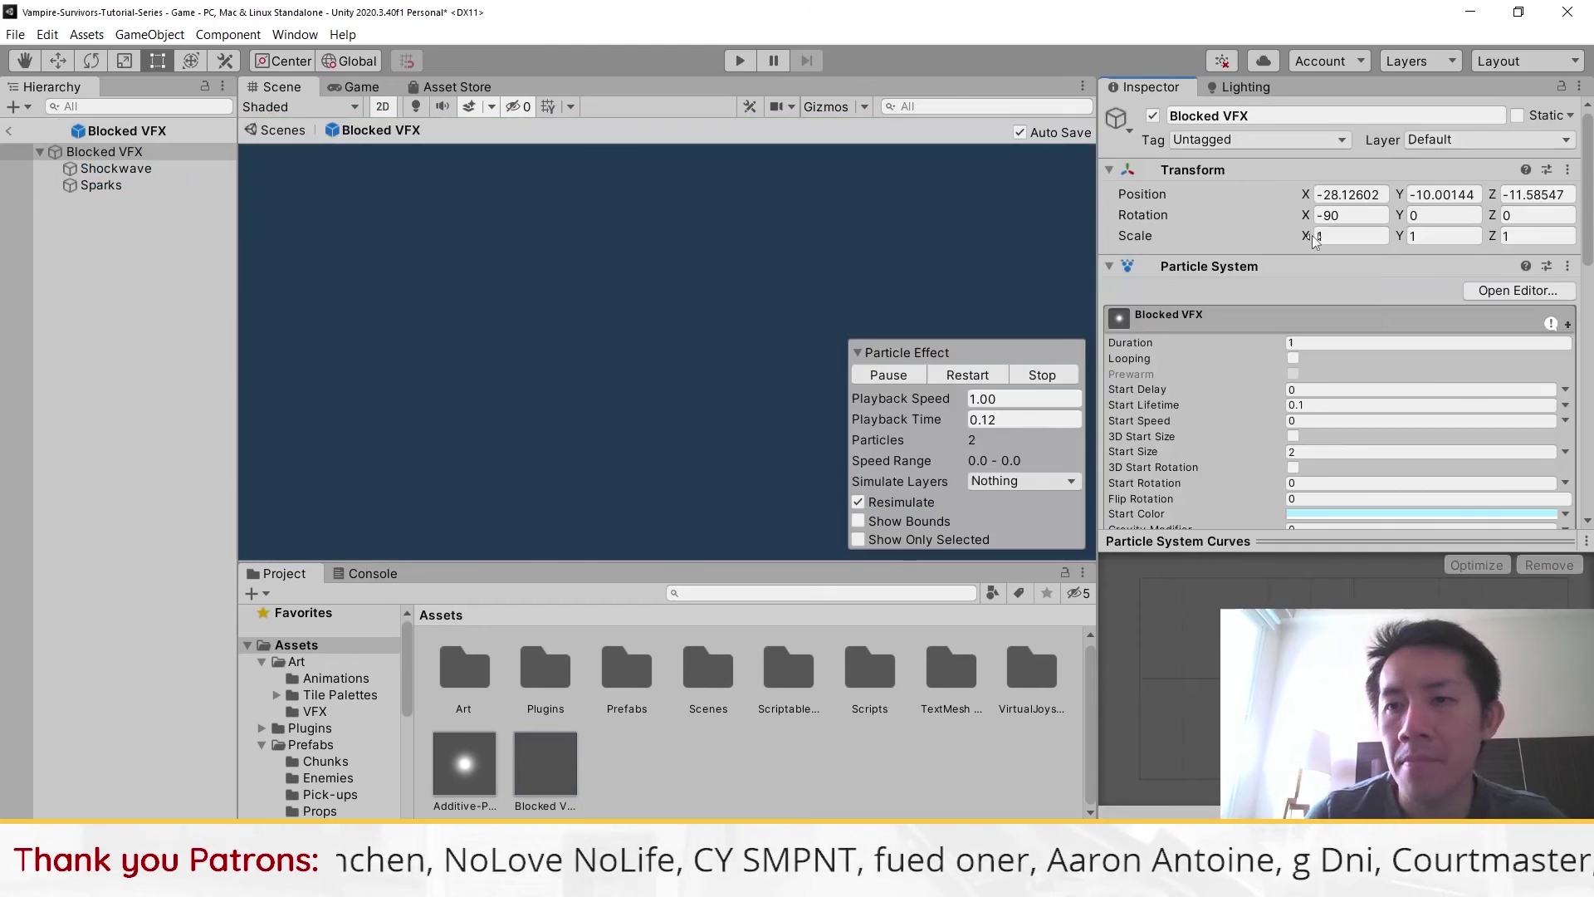
# Put the first particle system's Renderer on the Foreground sorting layer
pyautogui.scroll(-10, 1432, 334)
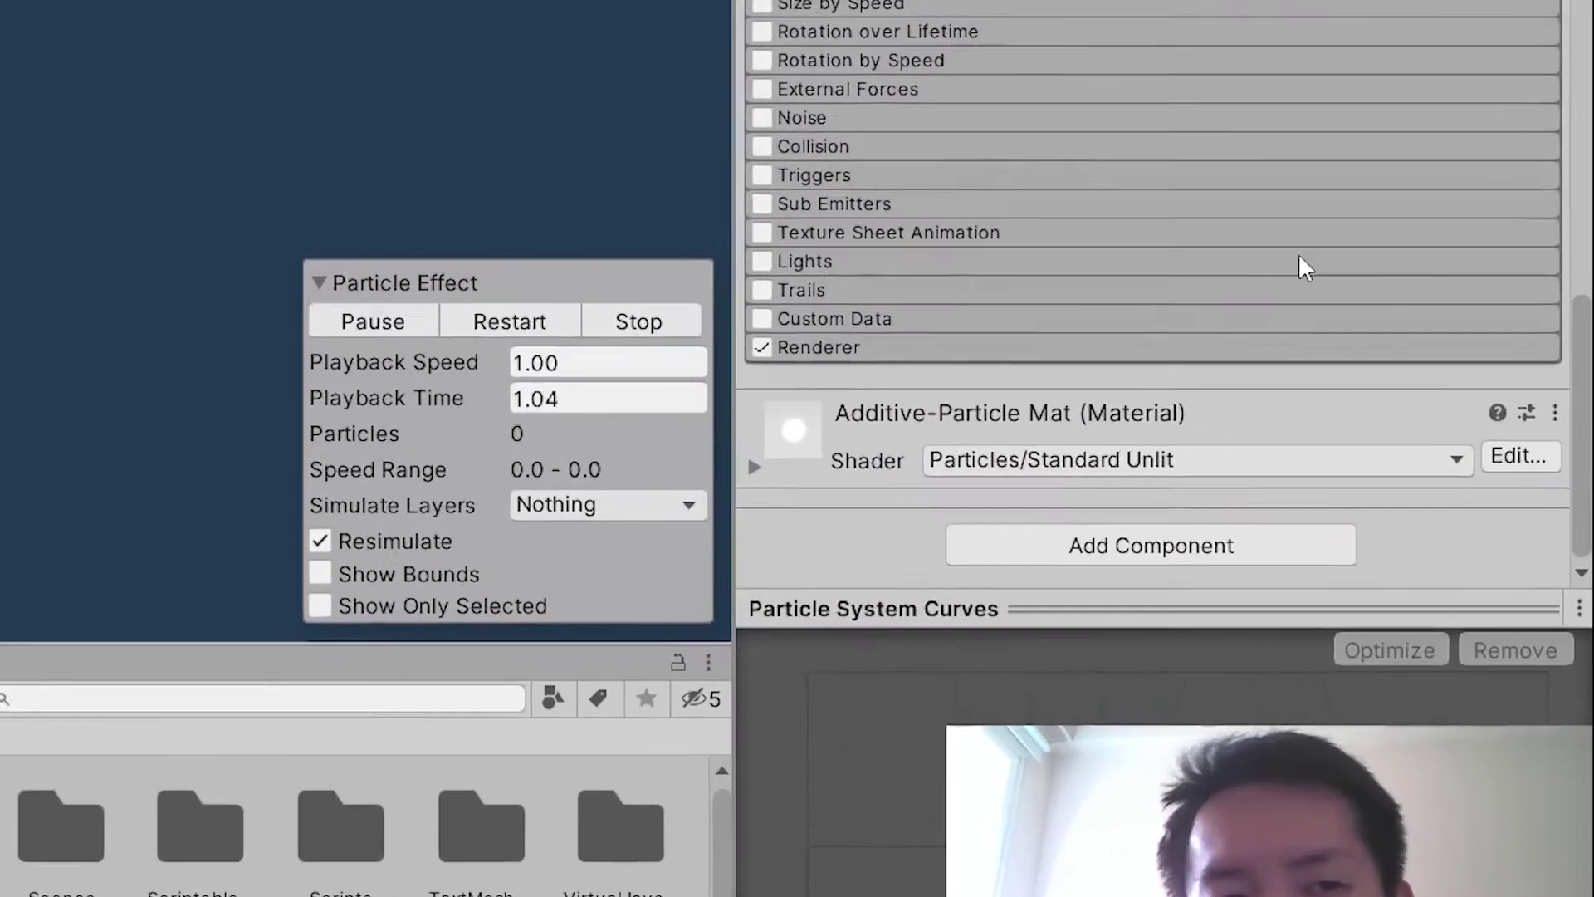
pyautogui.click(881, 348)
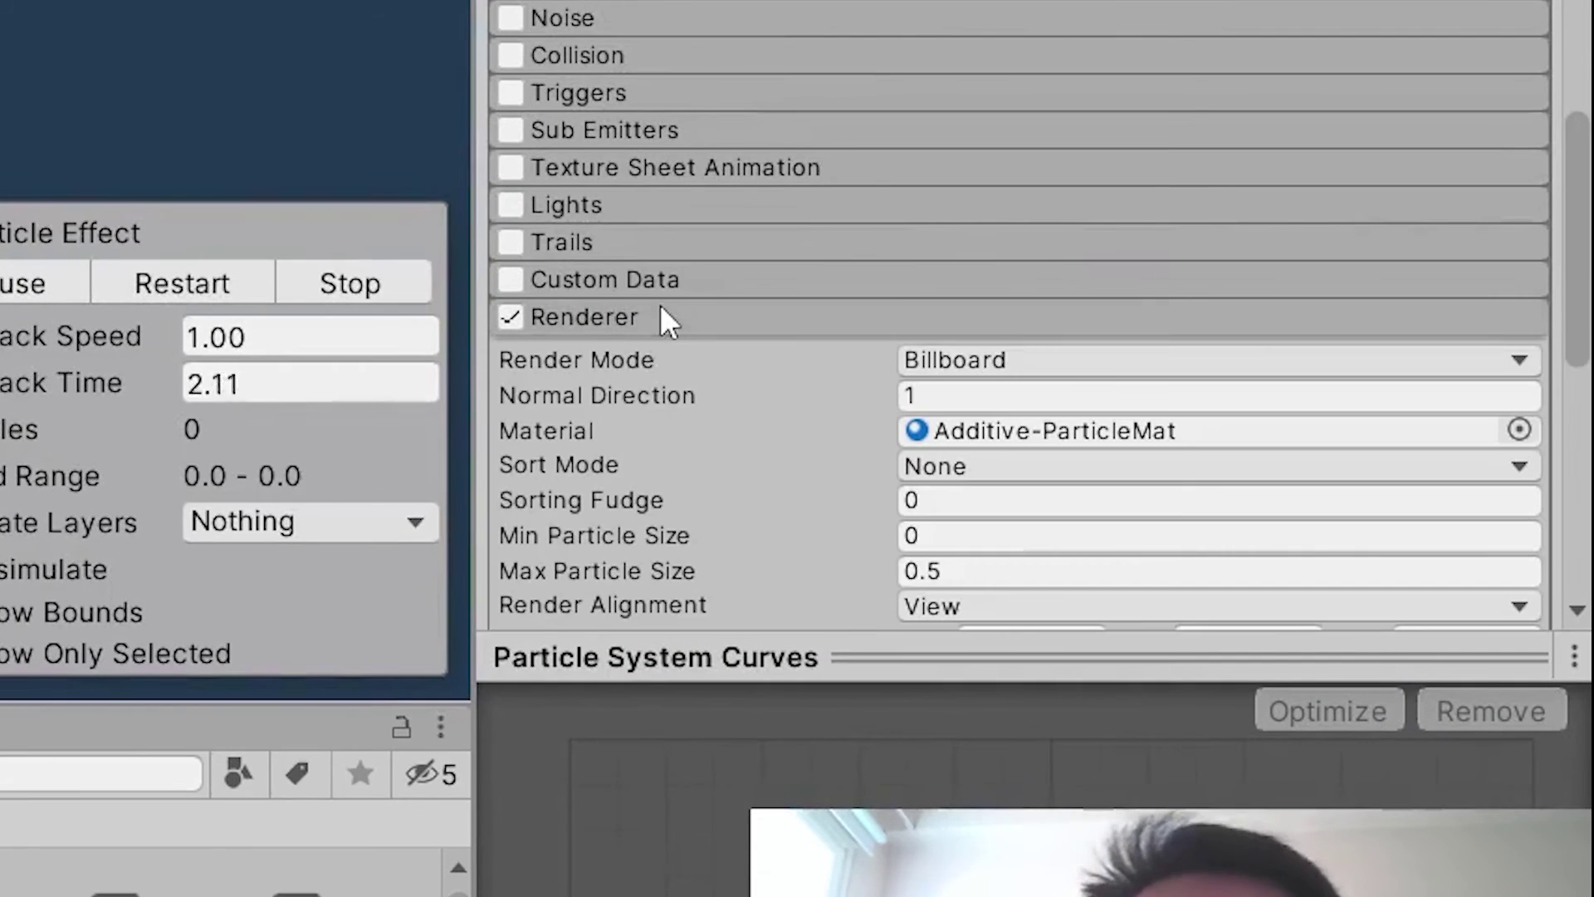
pyautogui.scroll(-5, 806, 376)
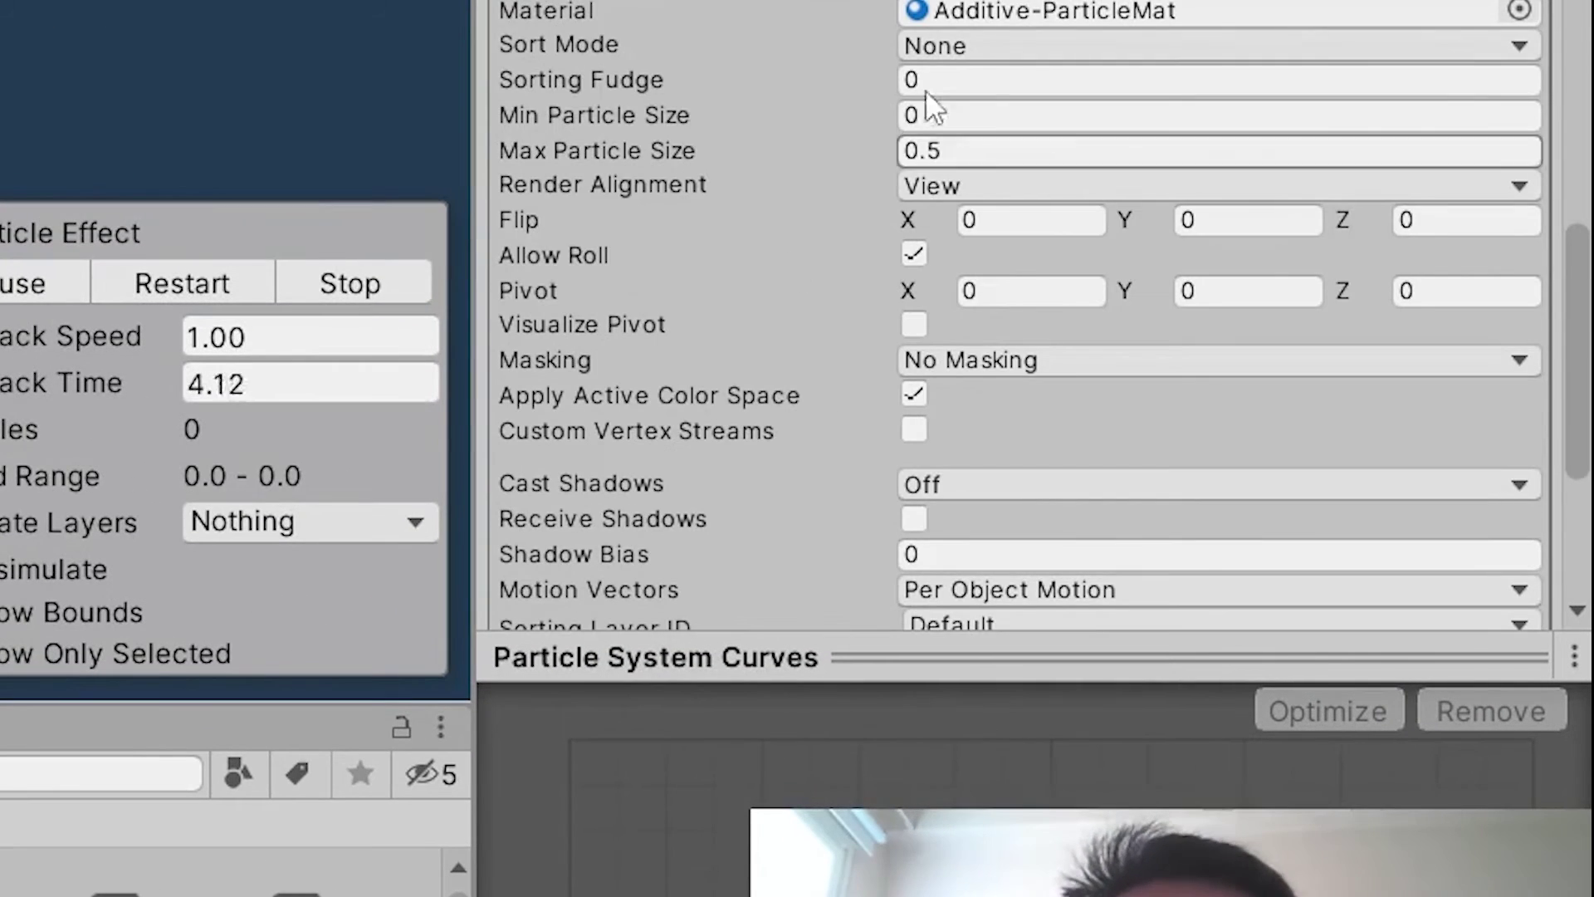
pyautogui.scroll(-5, 880, 378)
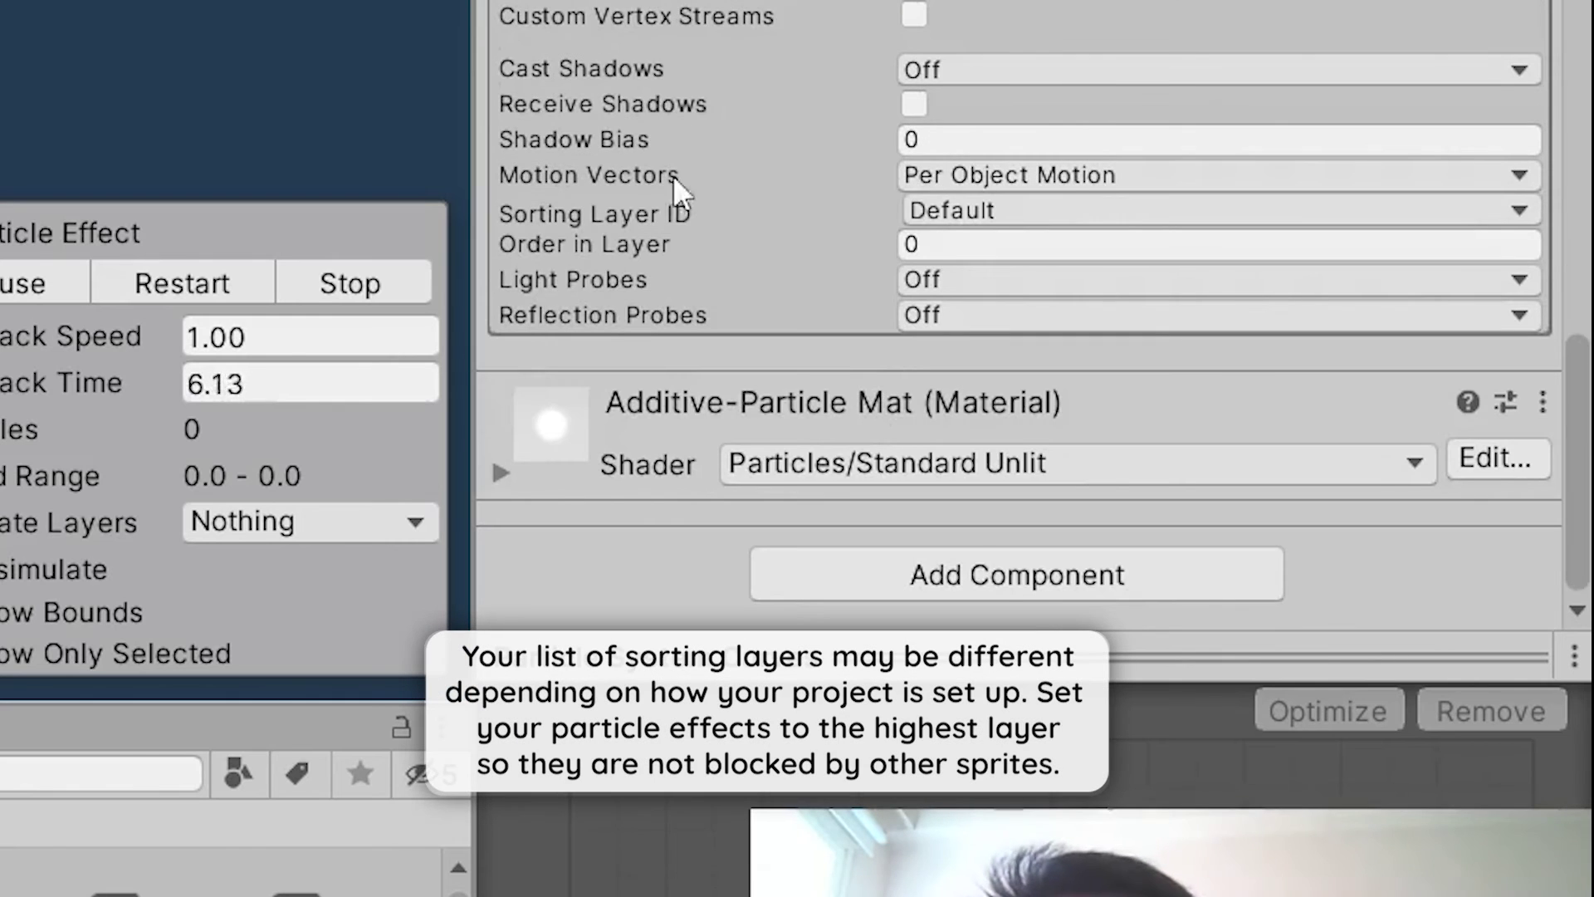
pyautogui.scroll(5, 913, 135)
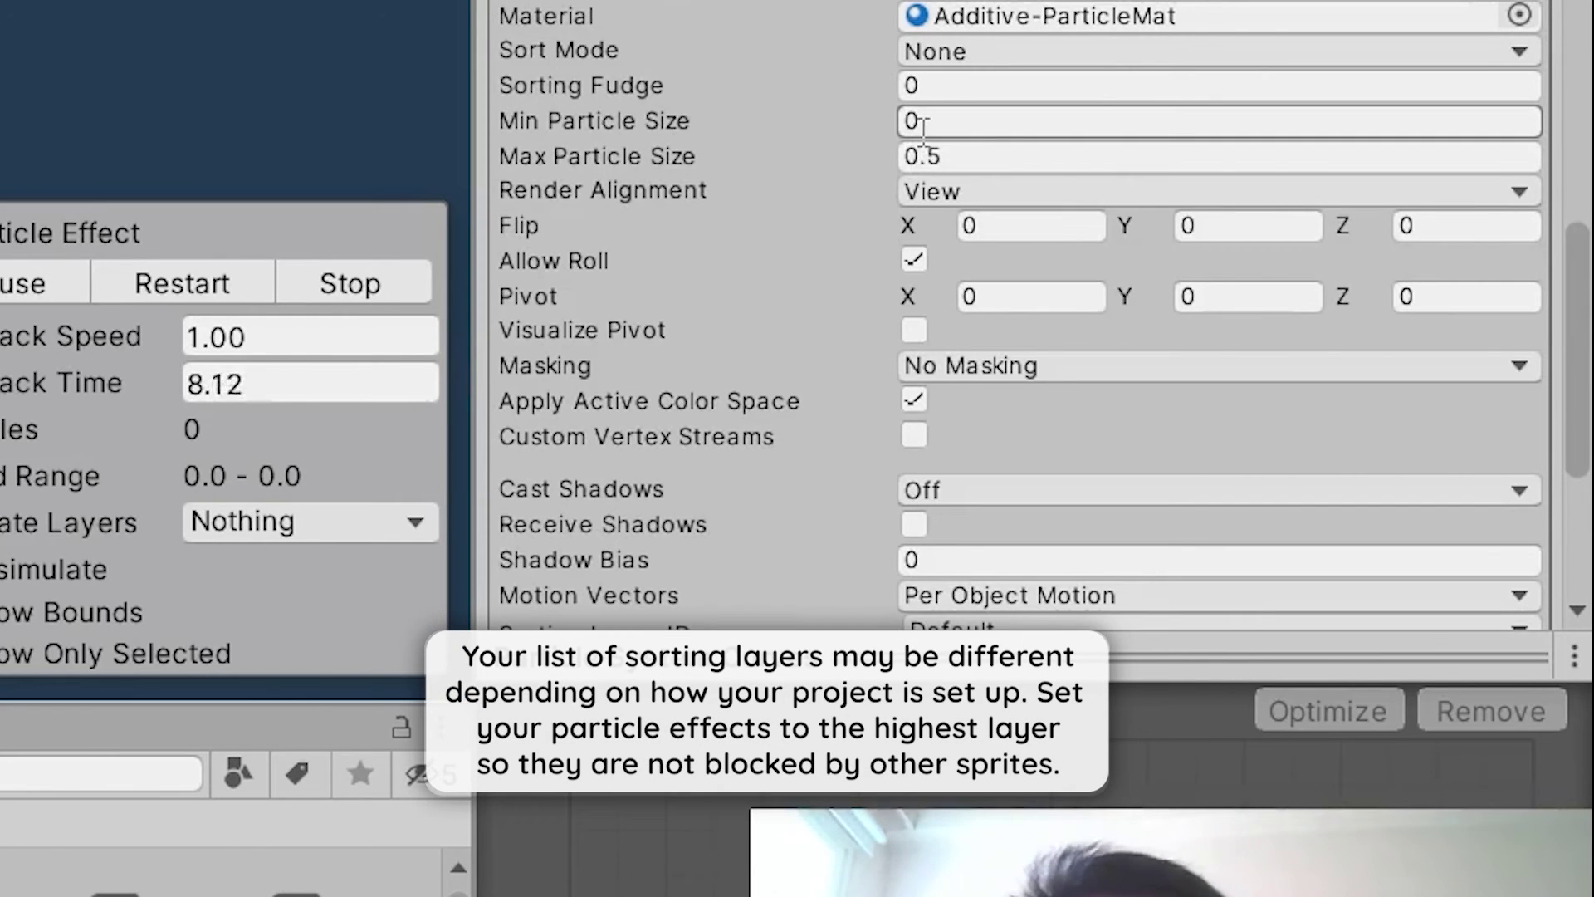
pyautogui.scroll(-5, 915, 141)
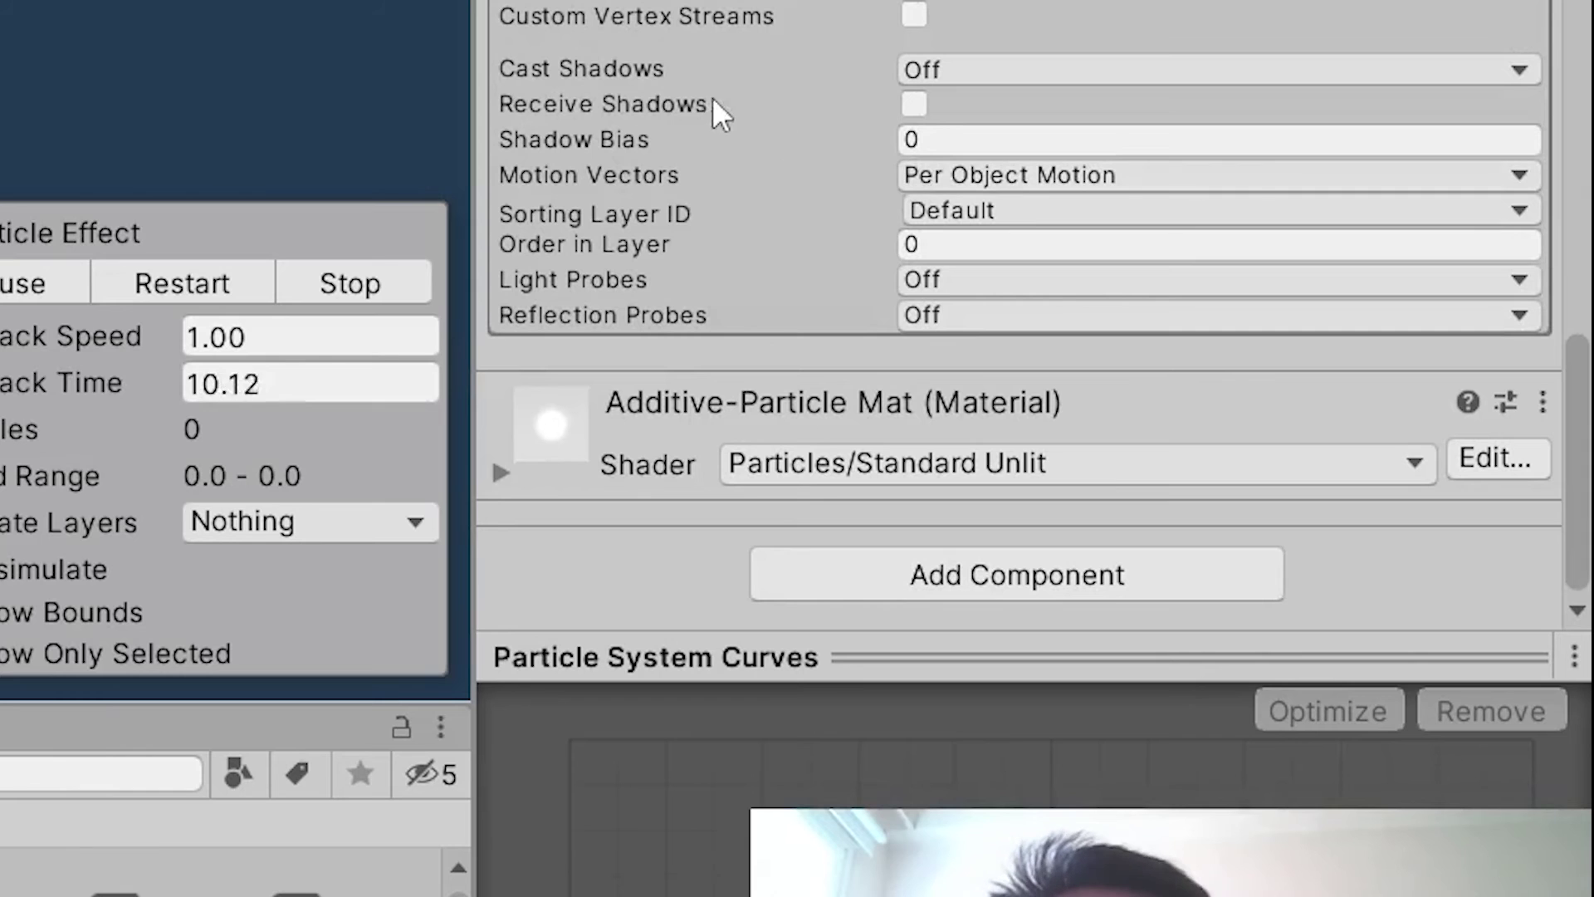
pyautogui.click(1006, 213)
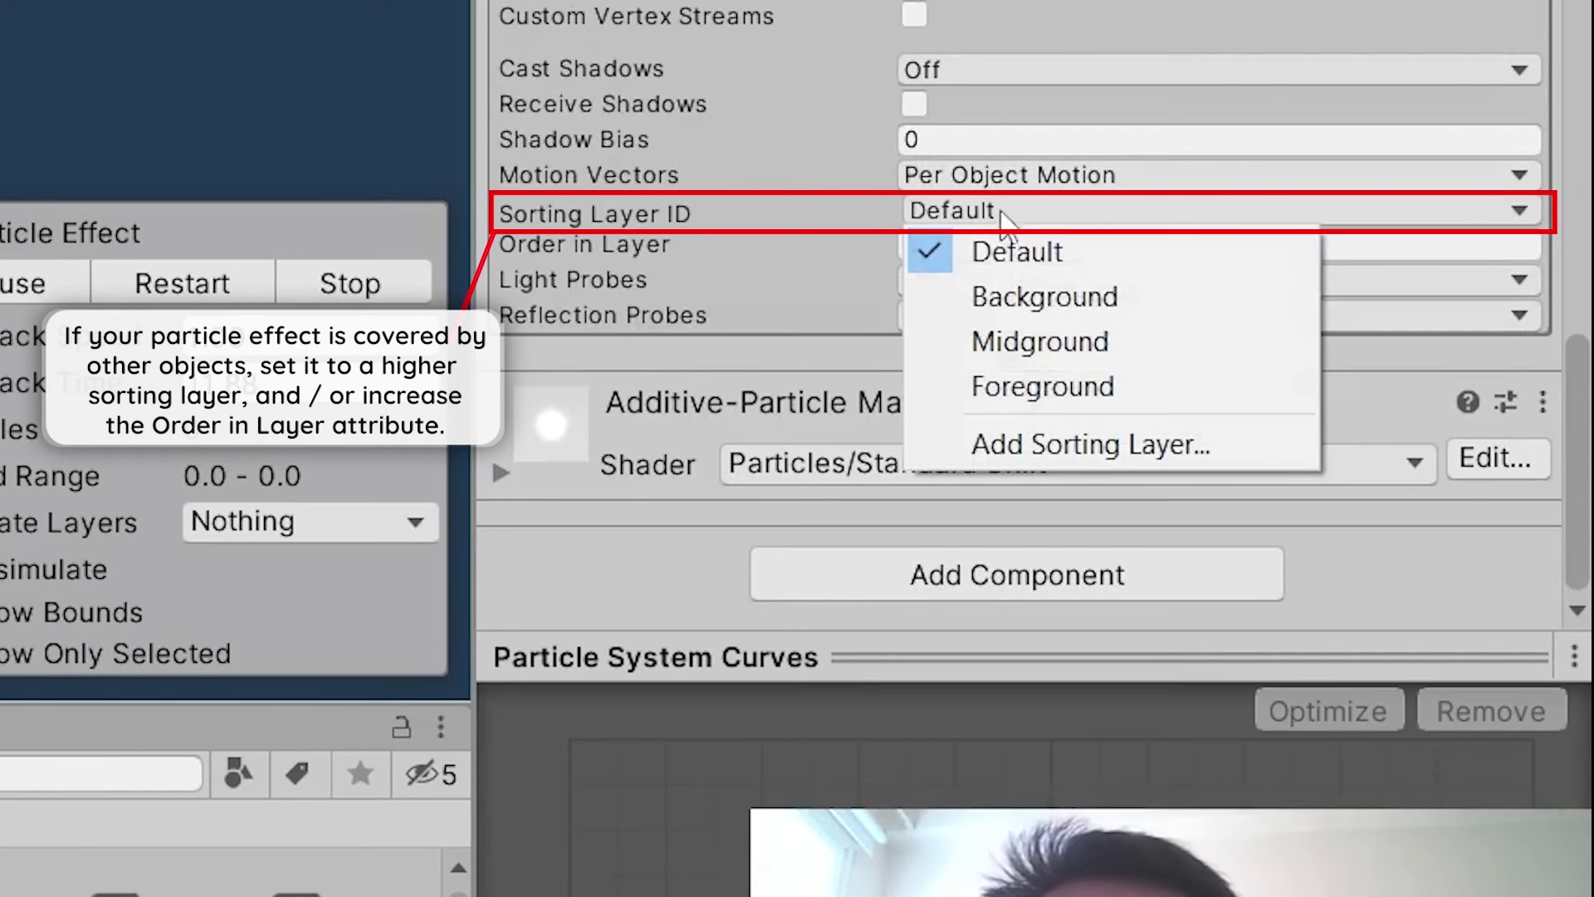
pyautogui.click(1008, 387)
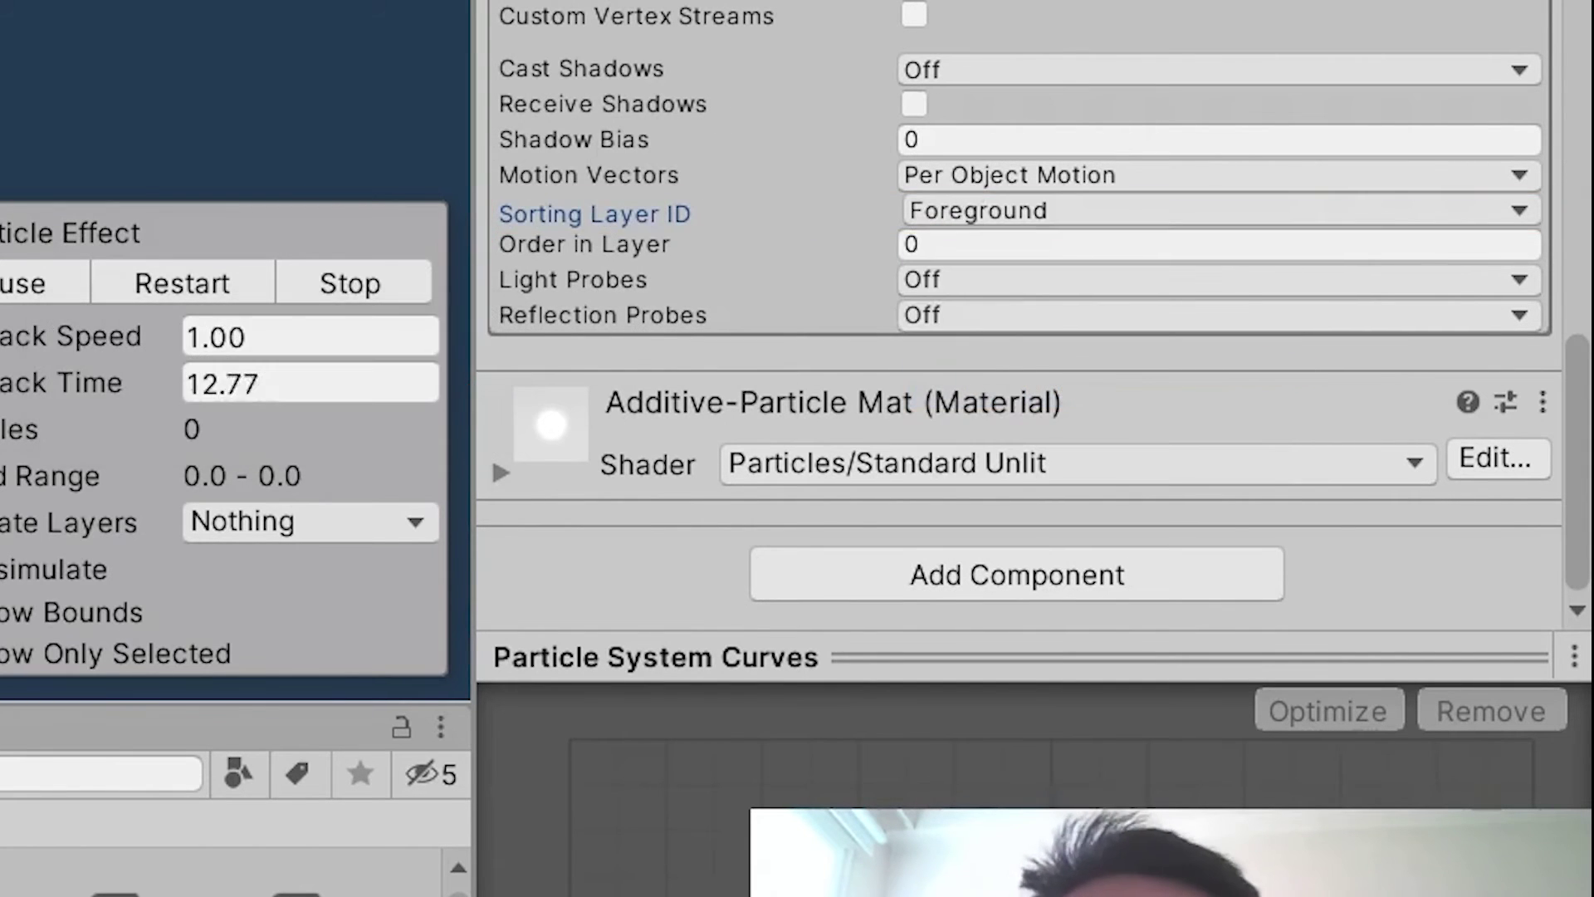
# Set the Sorting Layer of the other two particle systems' Renderers to Foreground
pyautogui.click(581, 318)
pyautogui.click(963, 218)
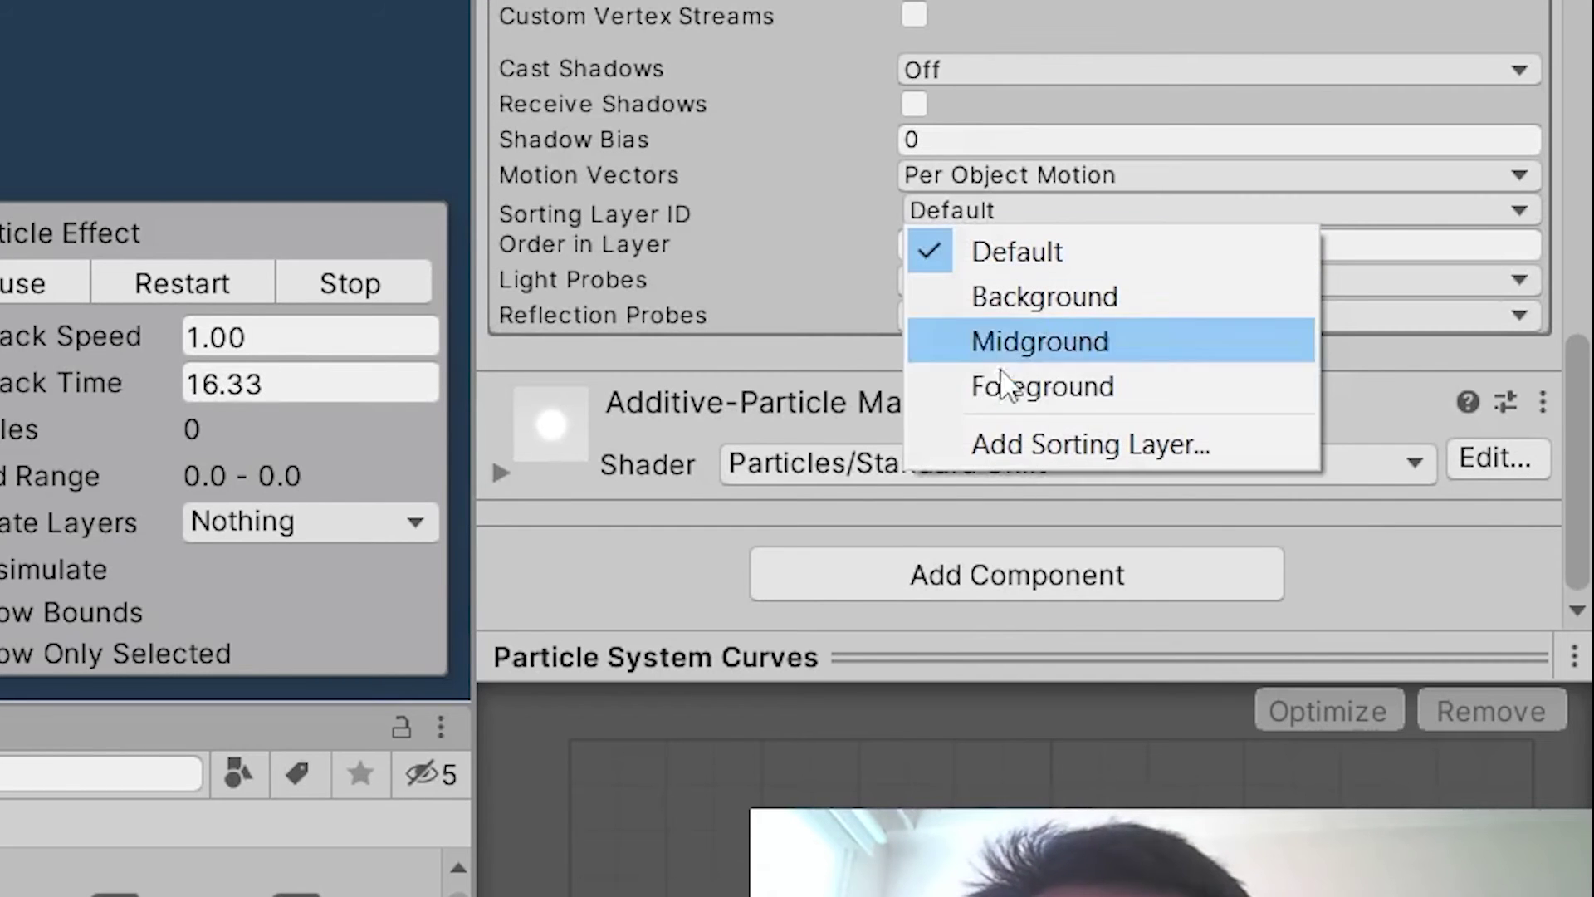
pyautogui.click(1013, 383)
pyautogui.click(441, 243)
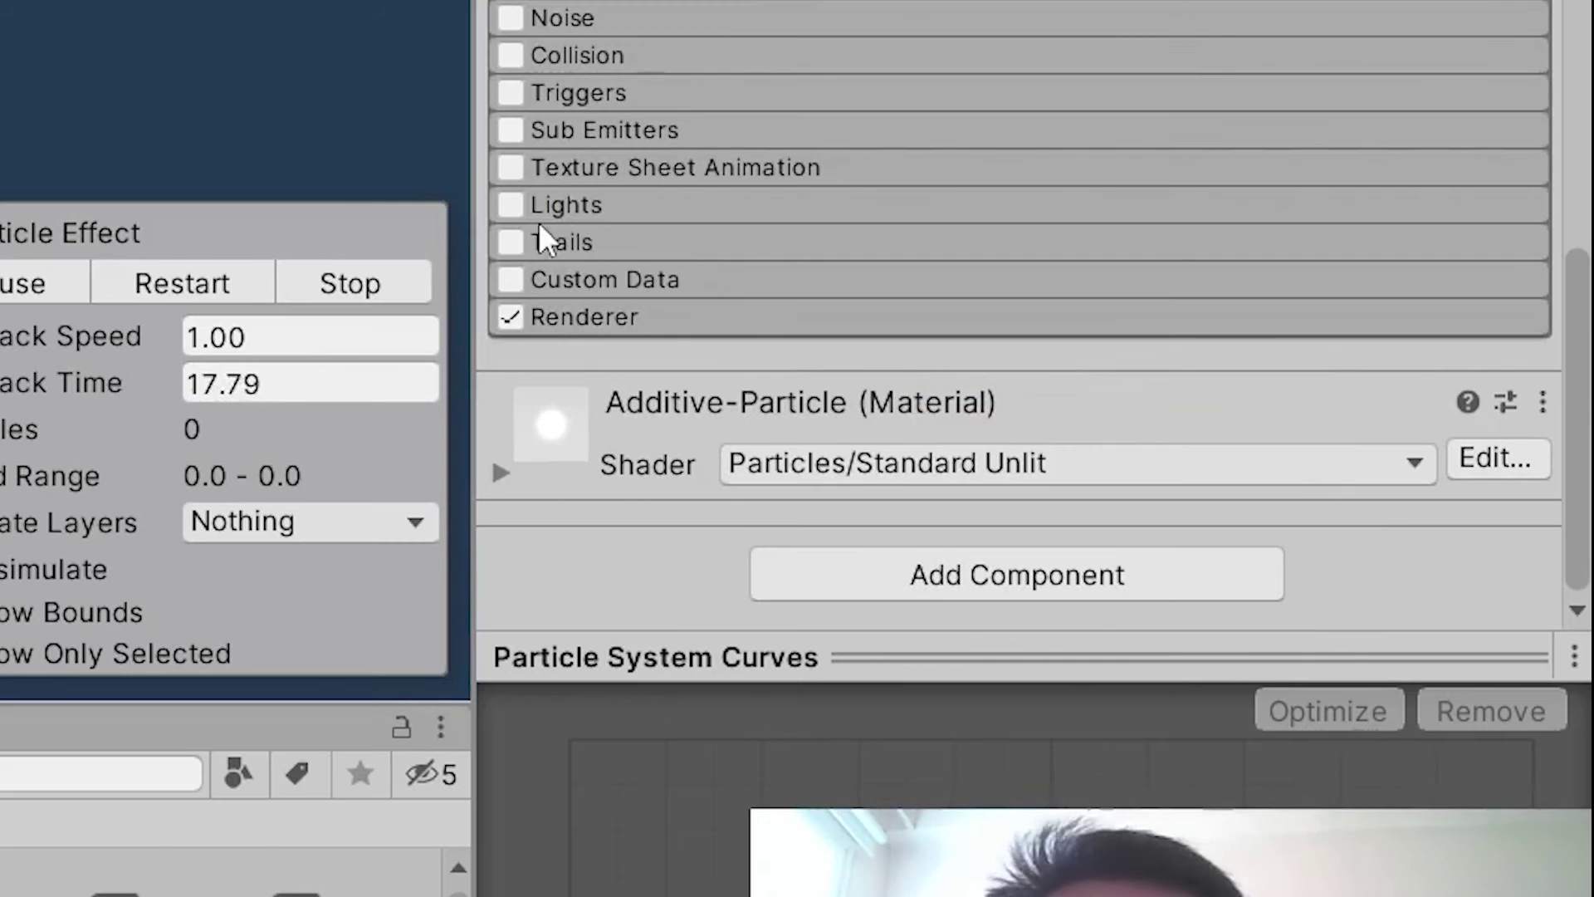
pyautogui.click(601, 317)
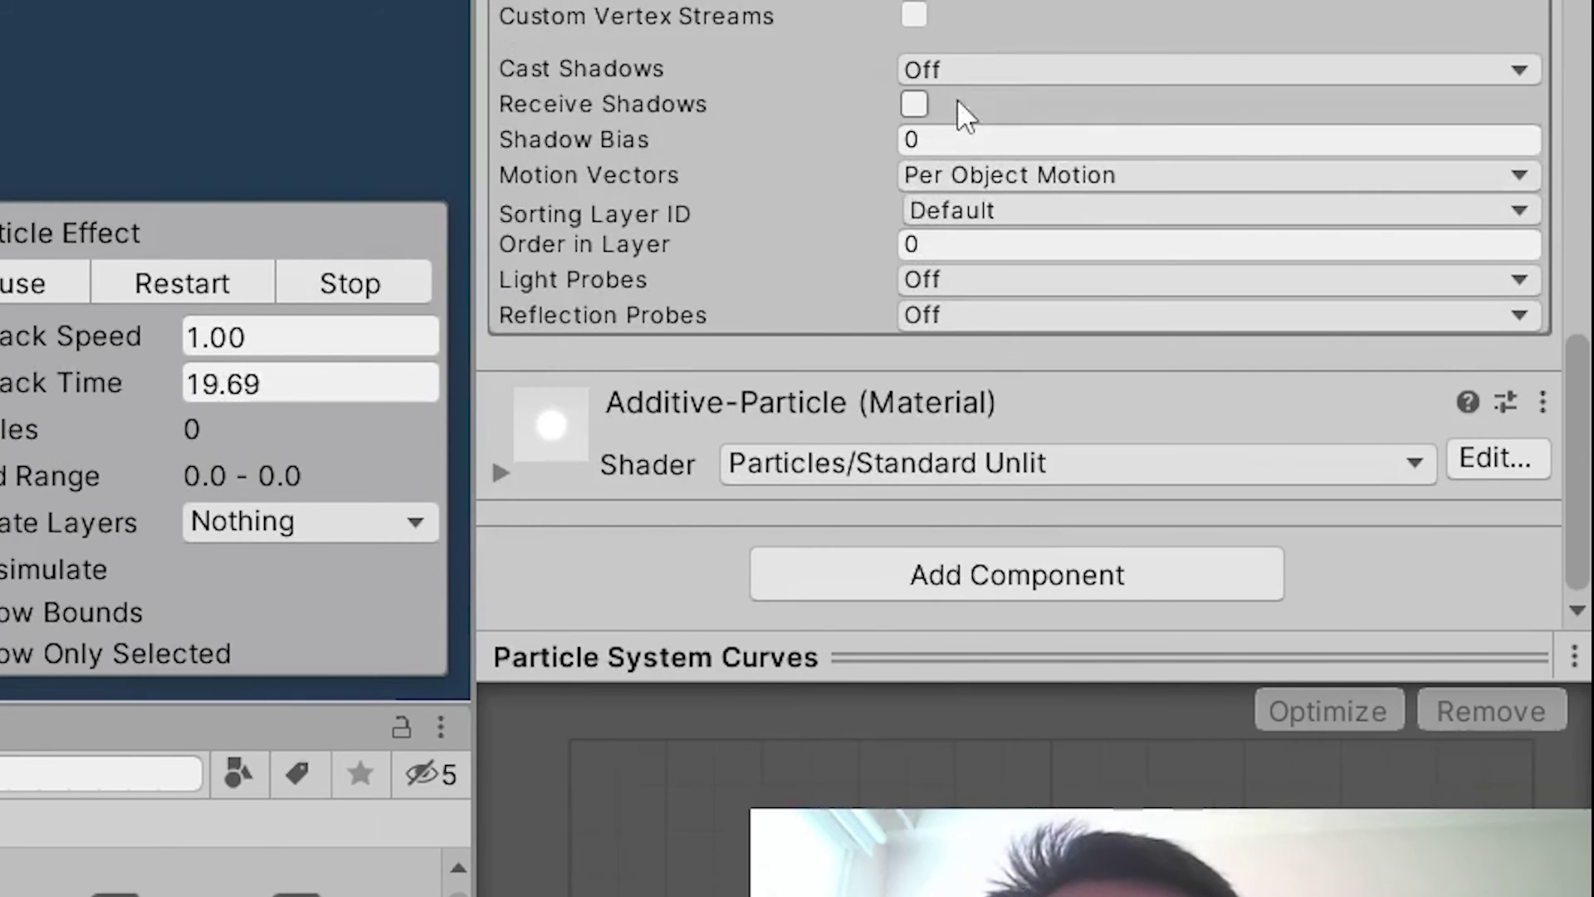
pyautogui.click(989, 213)
pyautogui.click(1013, 392)
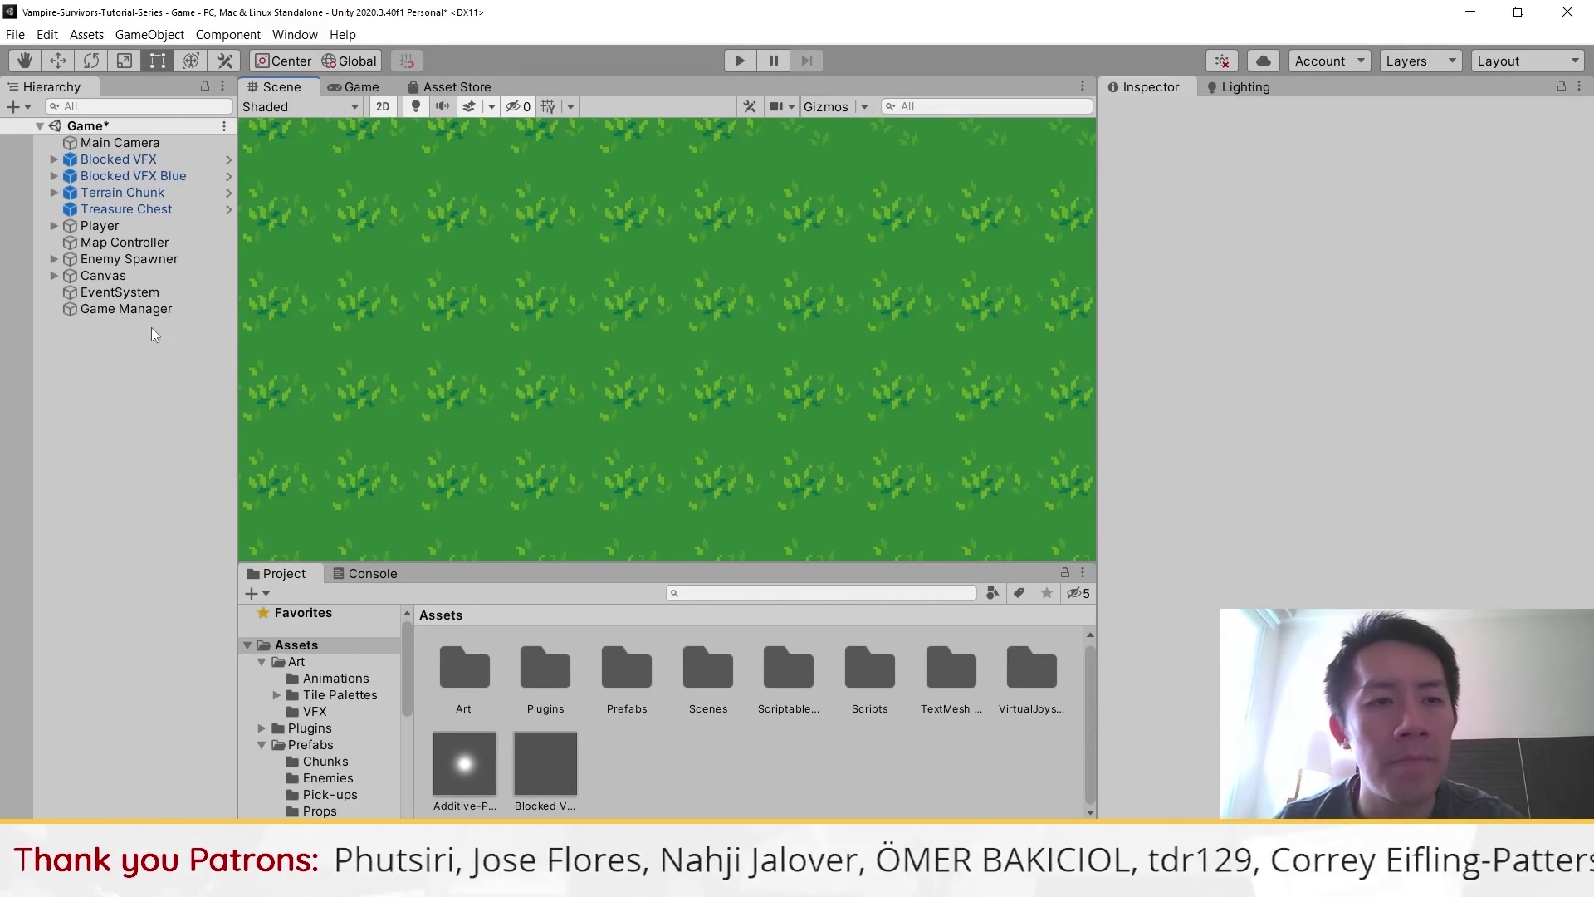
# Select Blocked VFX in the scene and replay its particle burst several times
pyautogui.click(129, 159)
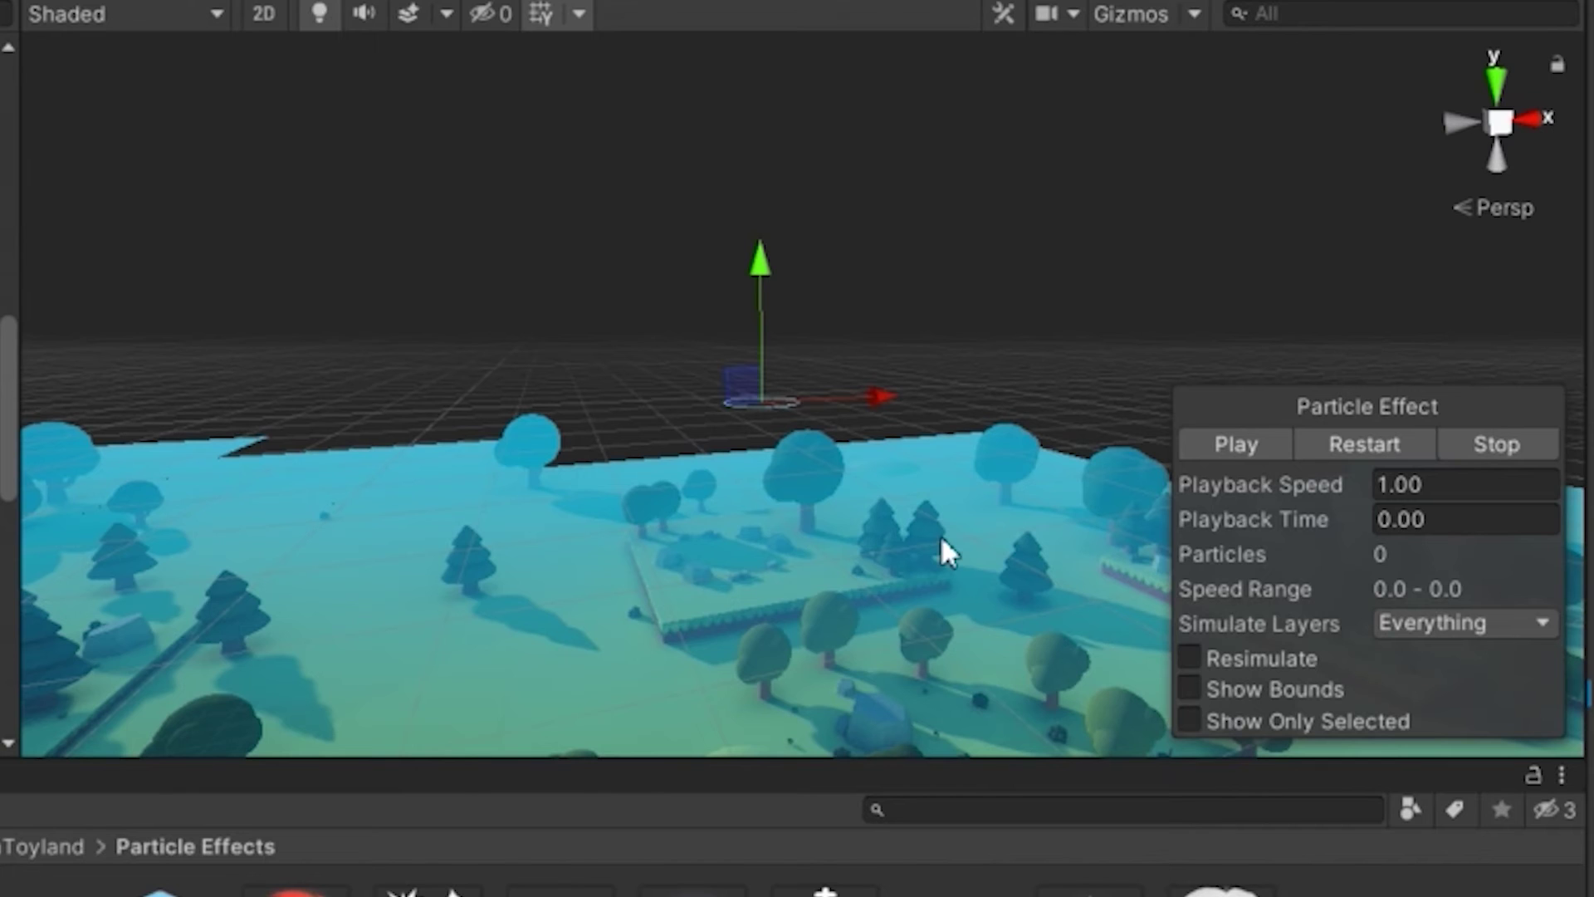
pyautogui.click(1363, 448)
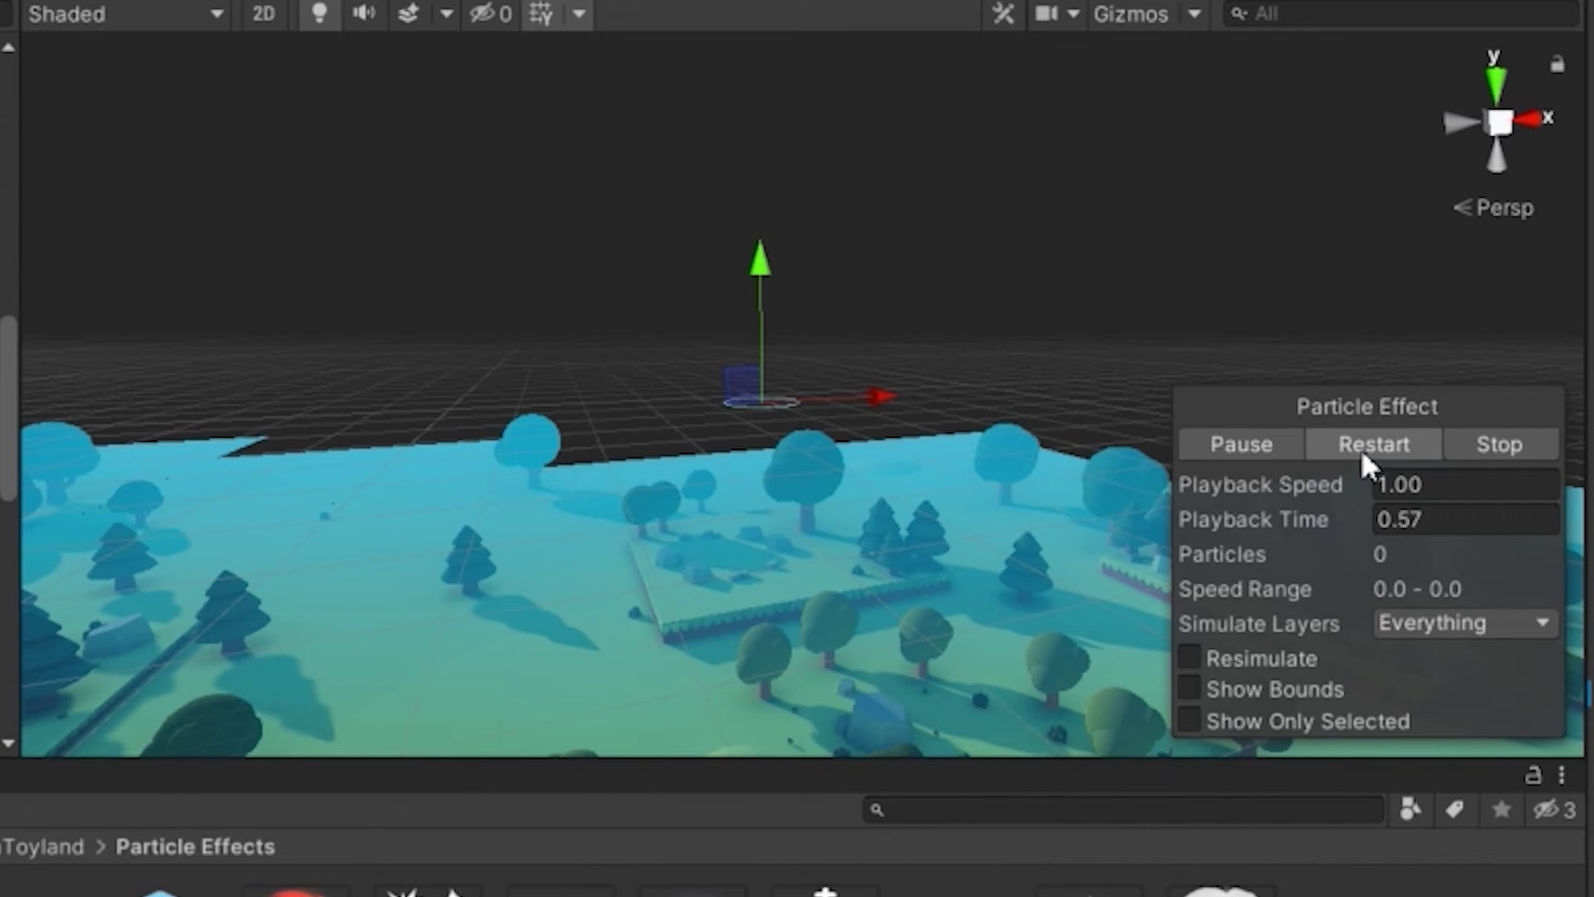
pyautogui.click(1362, 449)
pyautogui.click(1361, 449)
pyautogui.click(1362, 448)
pyautogui.click(1365, 447)
pyautogui.click(1369, 447)
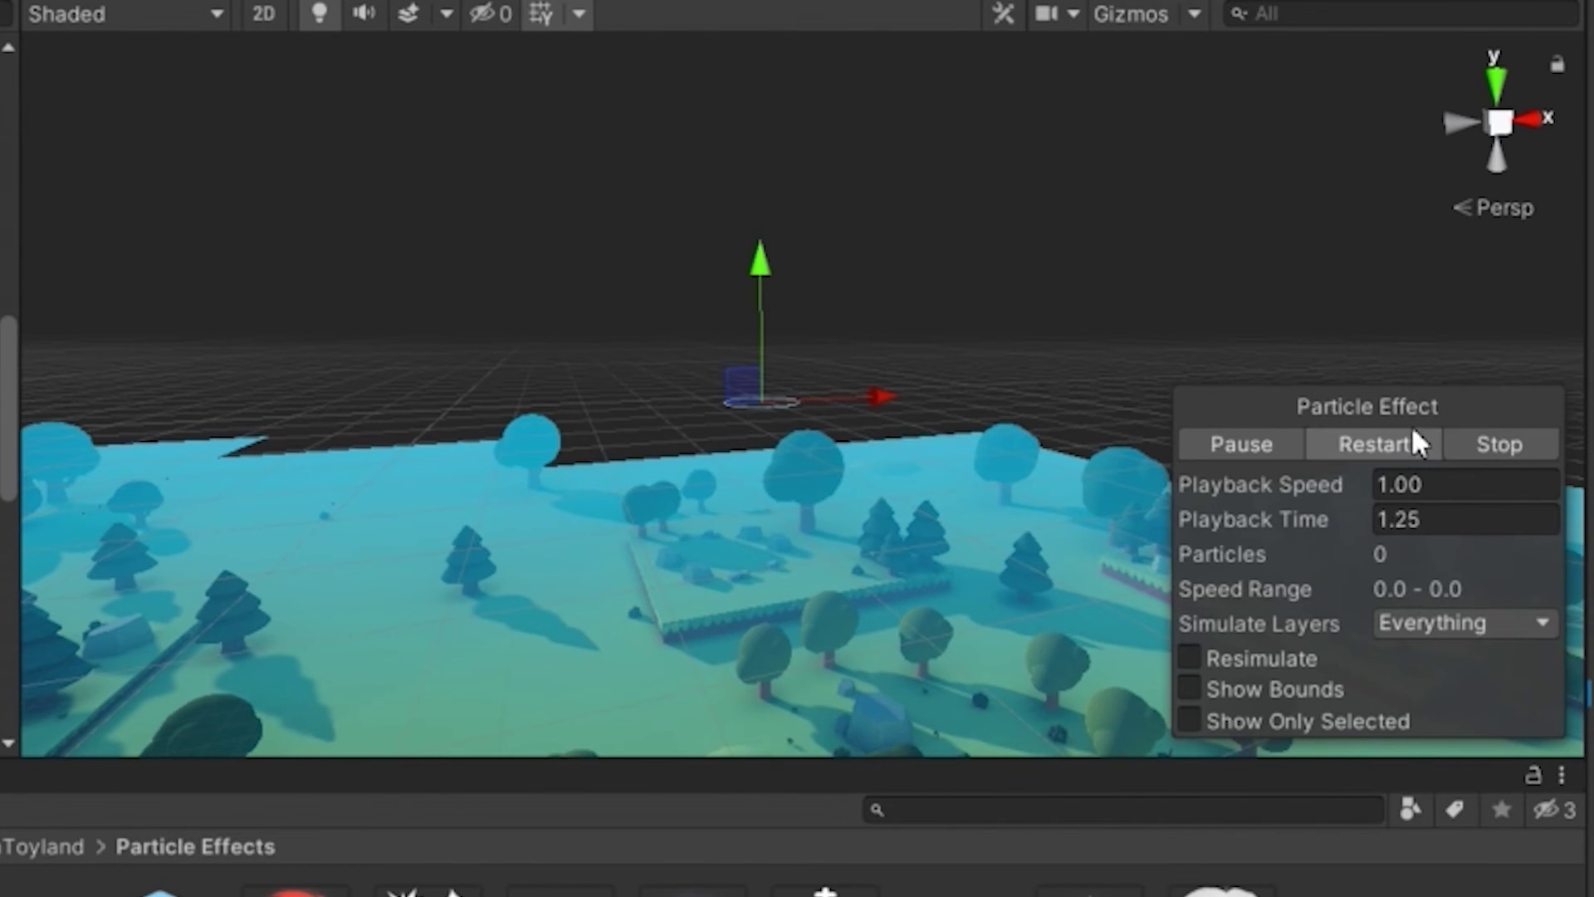
pyautogui.click(1414, 435)
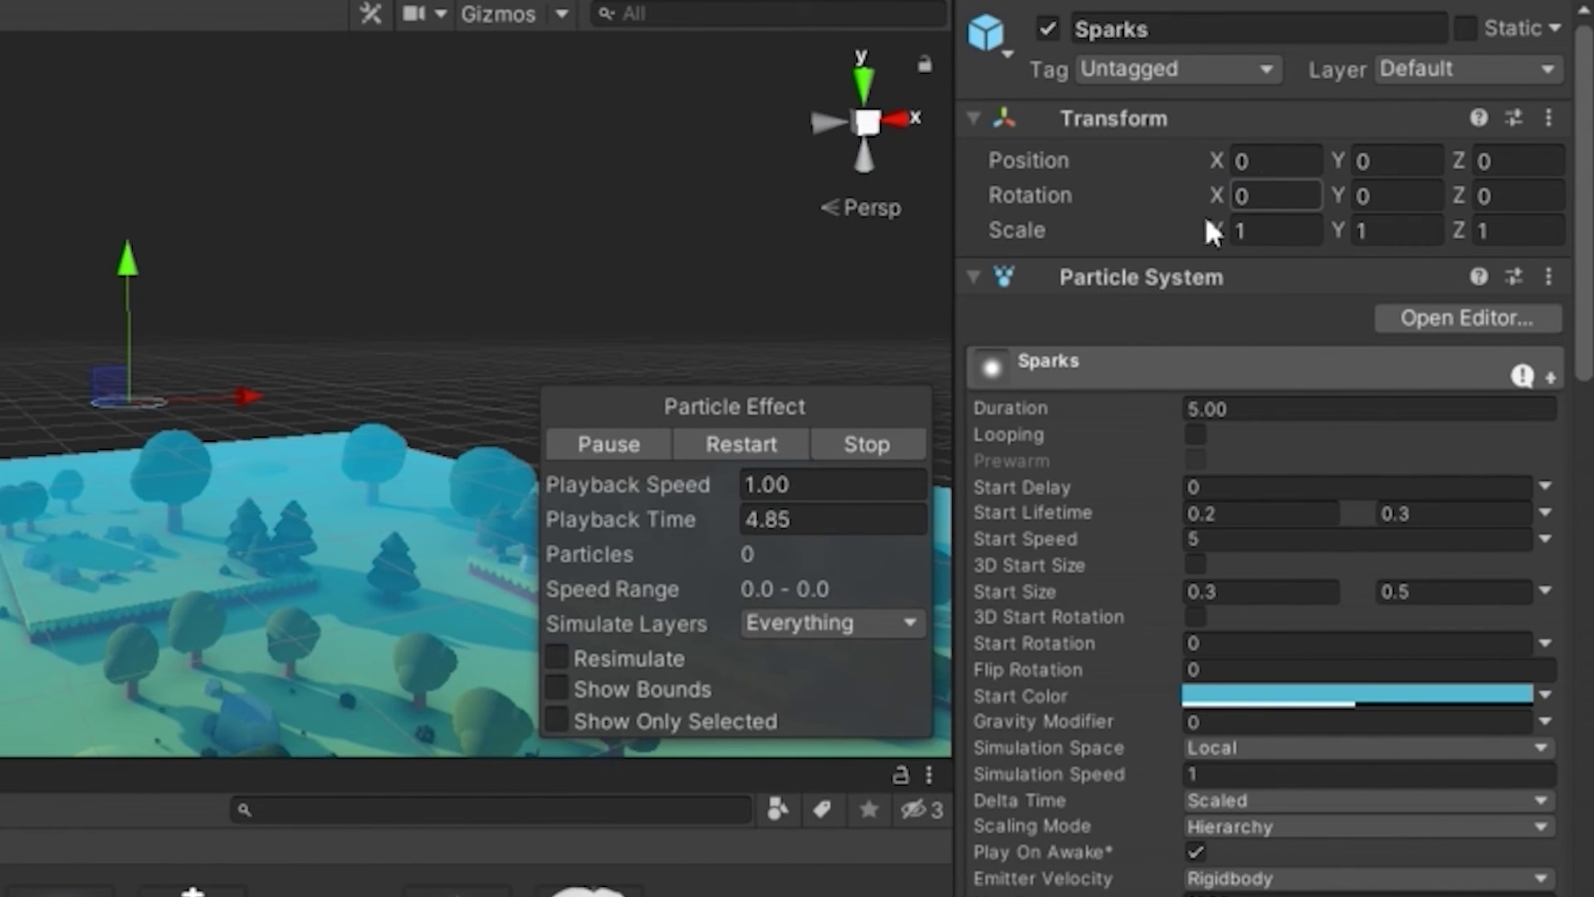
# Commit Sparks' shape Rotation X of 0 and replay the sparks burst
pyautogui.scroll(-15, 1131, 442)
pyautogui.scroll(7, 1148, 375)
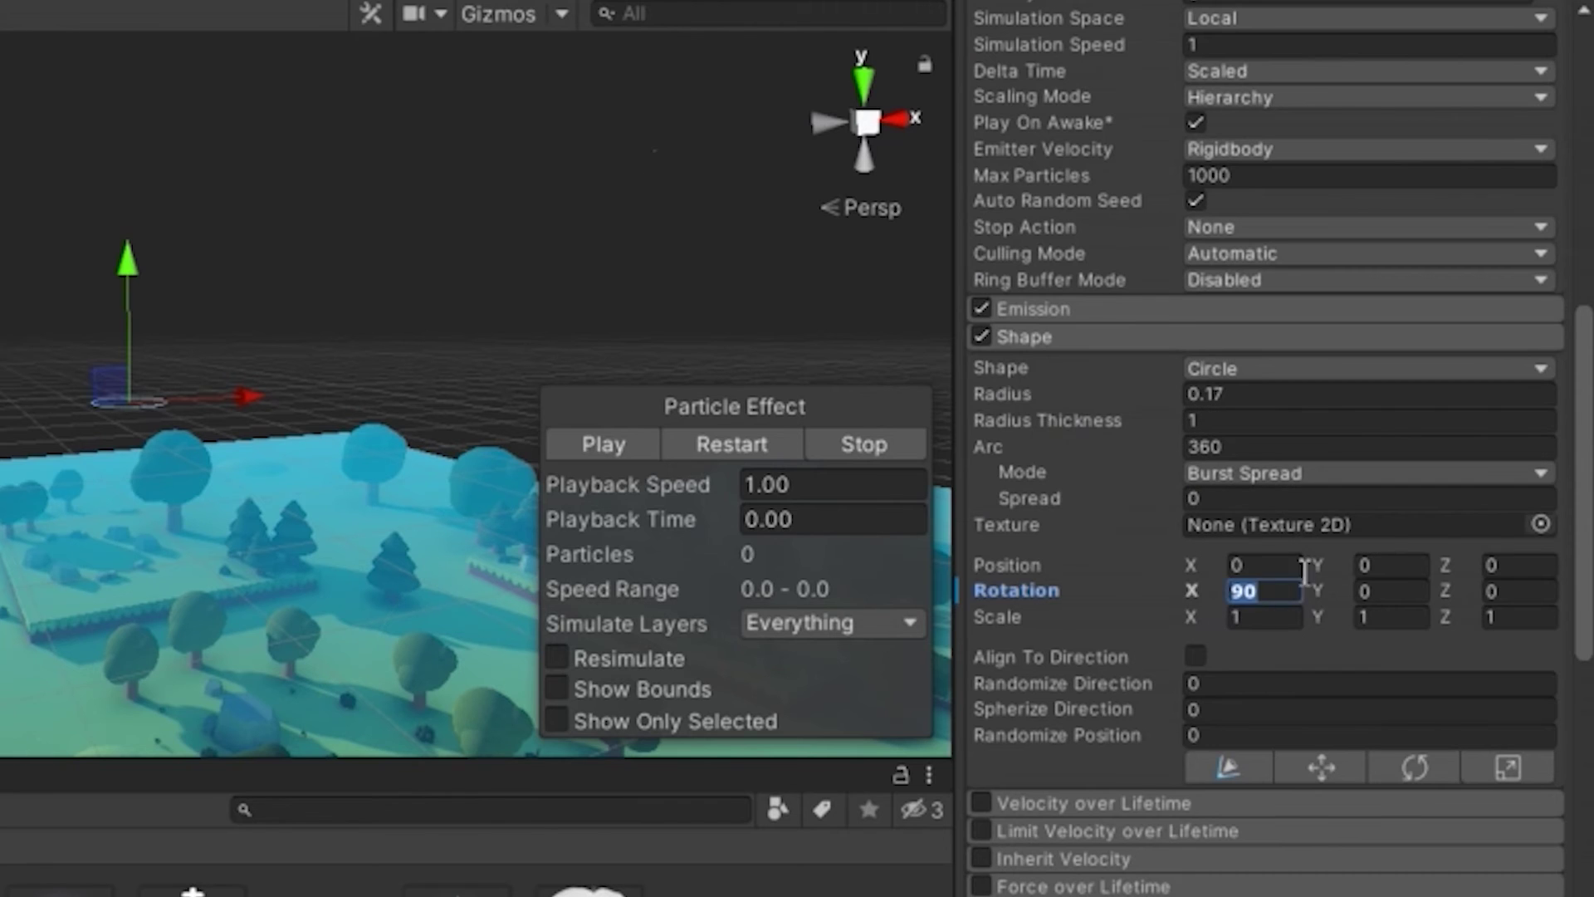
pyautogui.press('Return')
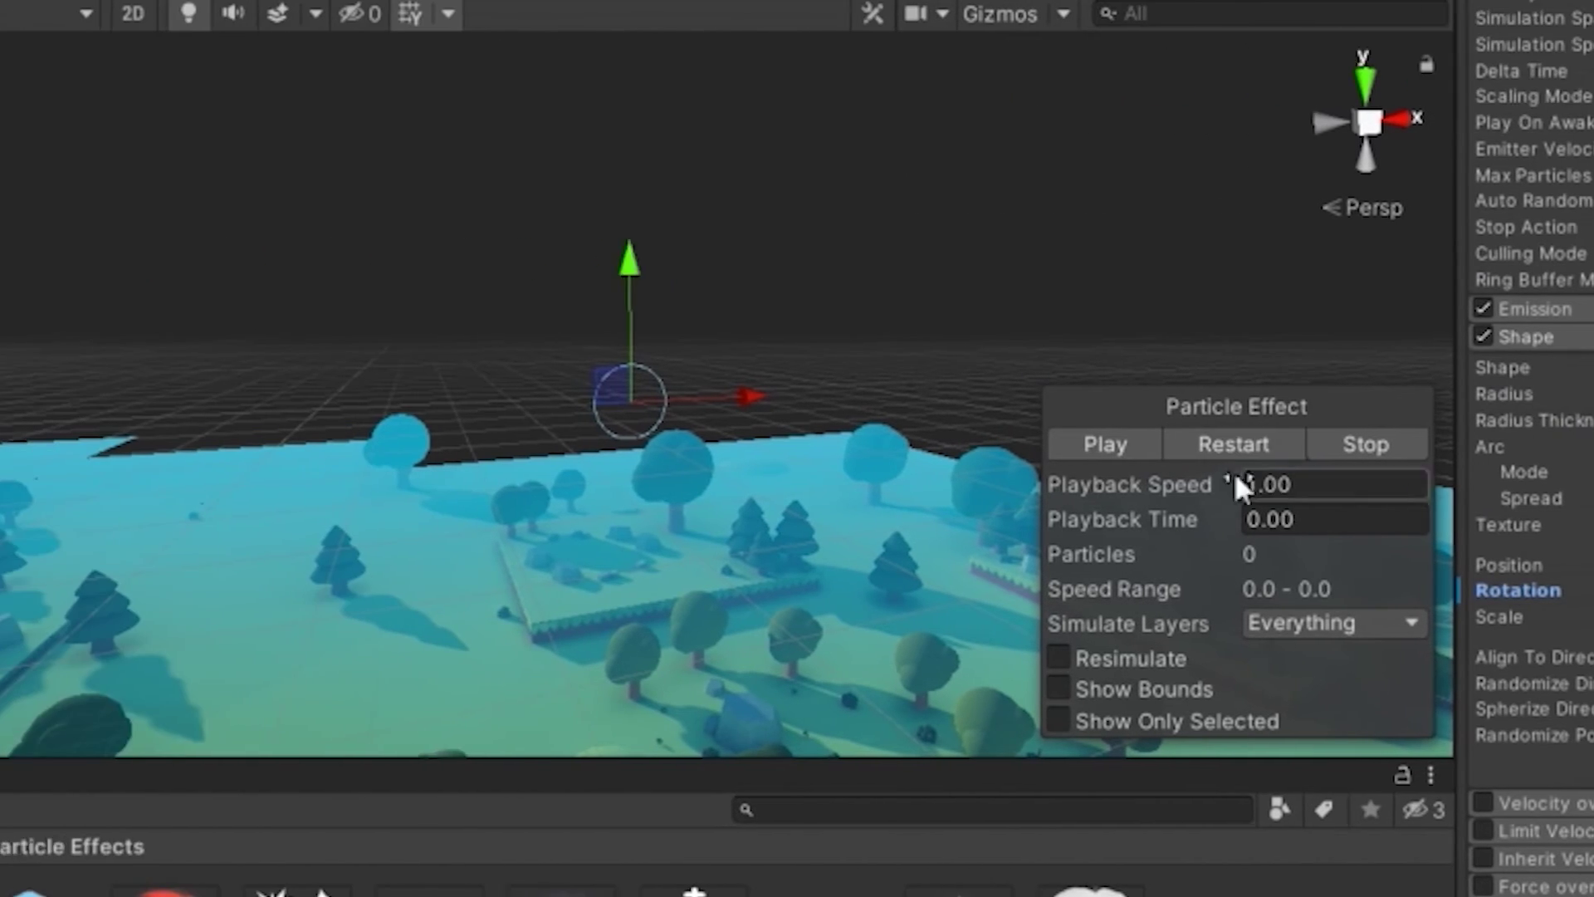
pyautogui.click(1234, 445)
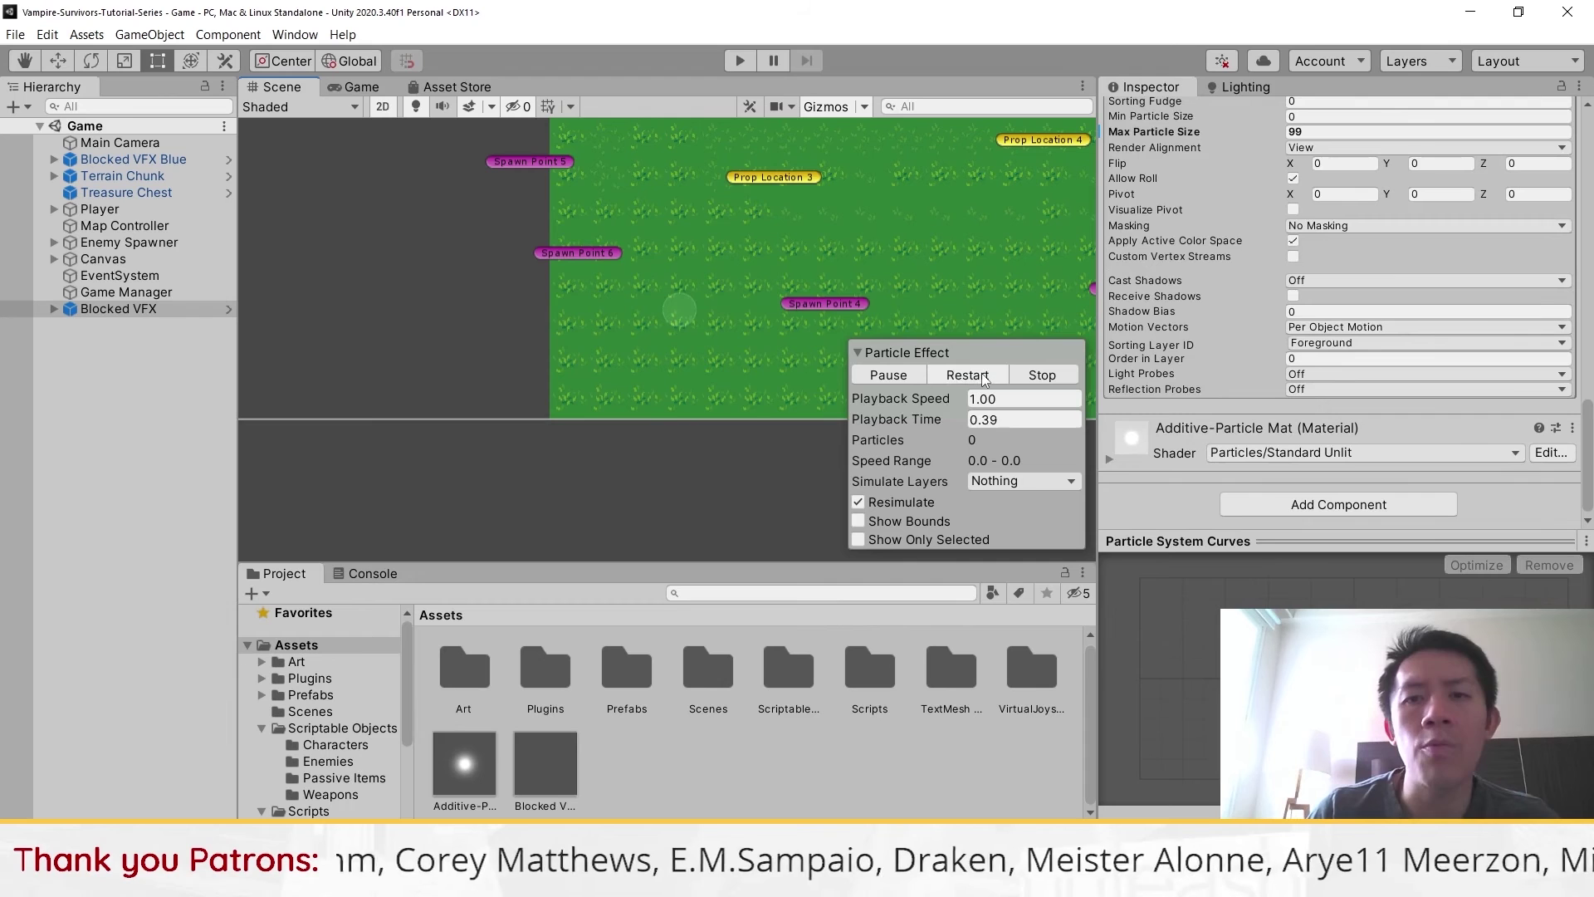
pyautogui.click(973, 381)
pyautogui.scroll(15, 1463, 192)
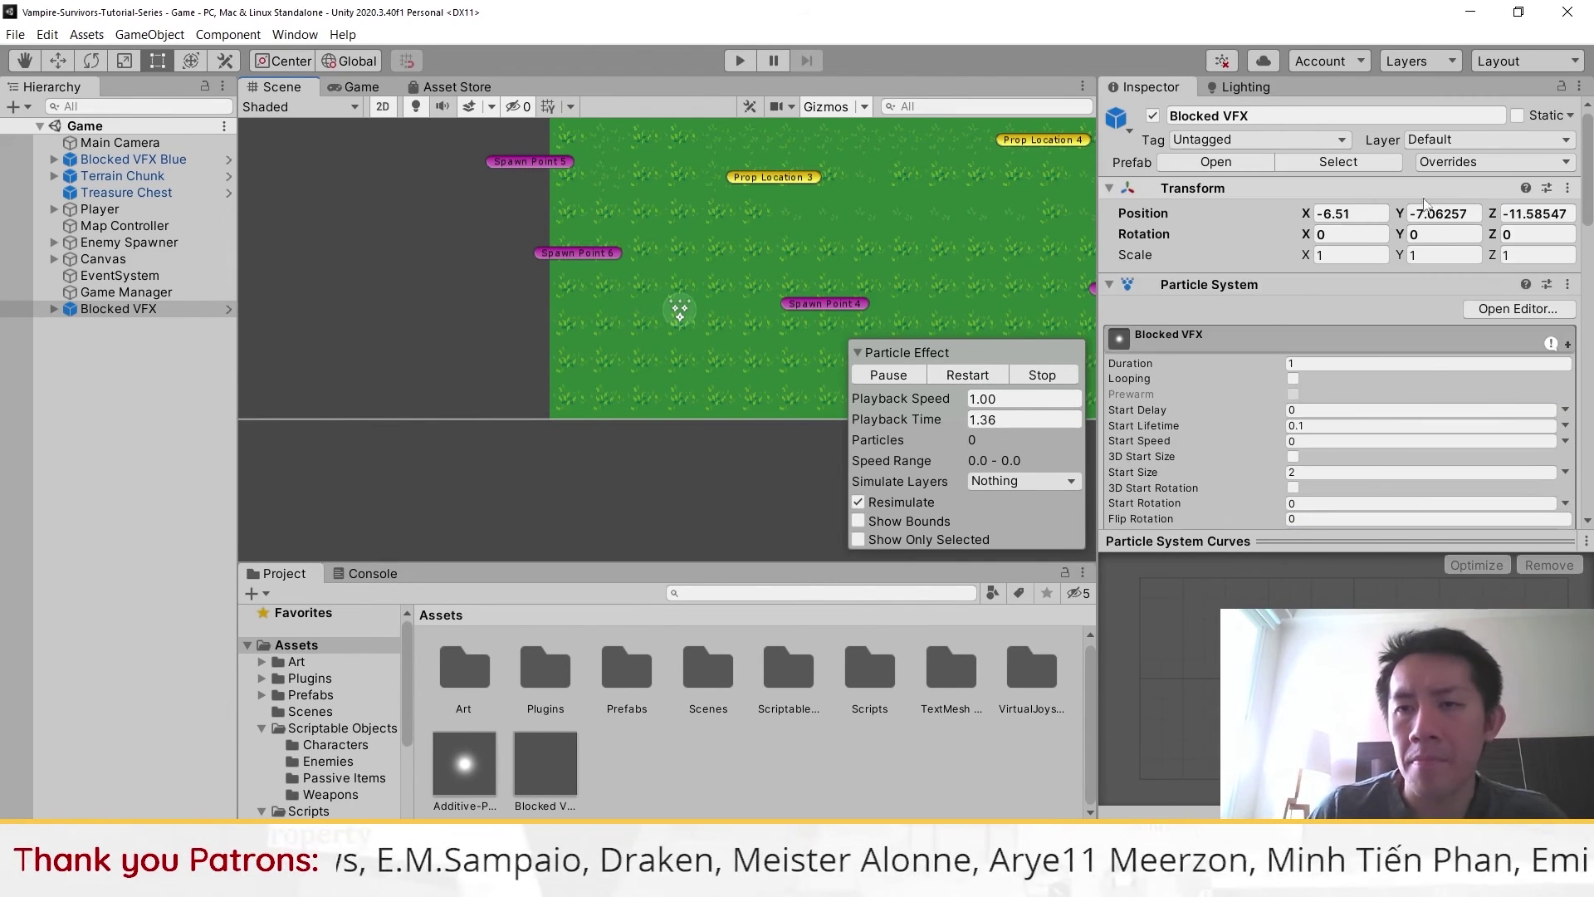
# Replay the effect, open the Blocked VFX prefab, and enter 0 for Sparks' Shape Rotation X
pyautogui.click(995, 381)
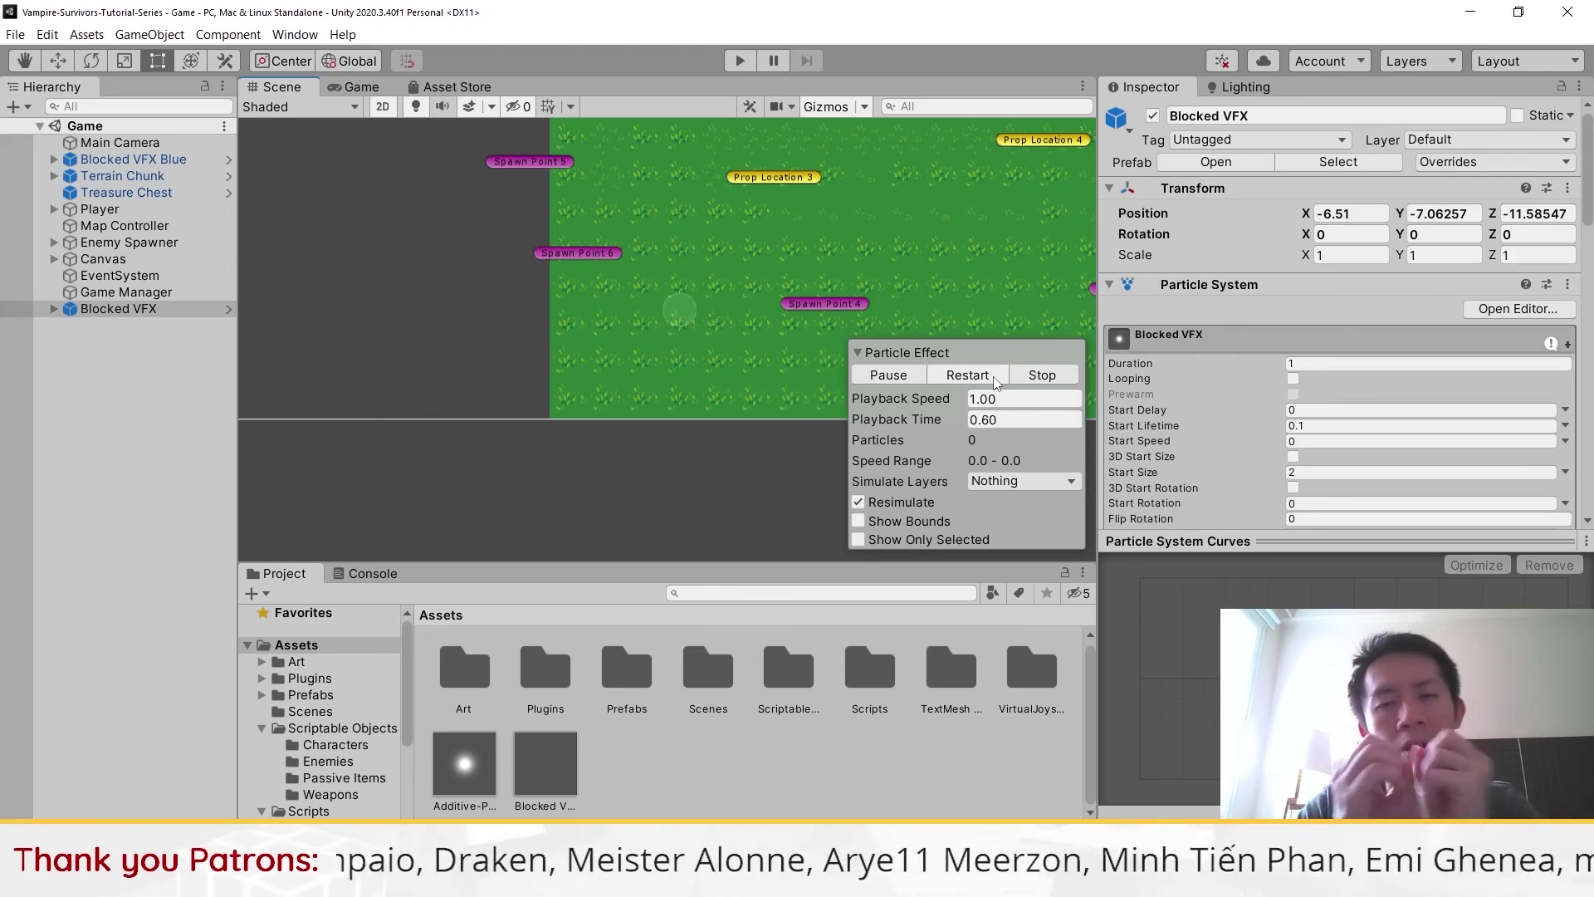
pyautogui.click(995, 380)
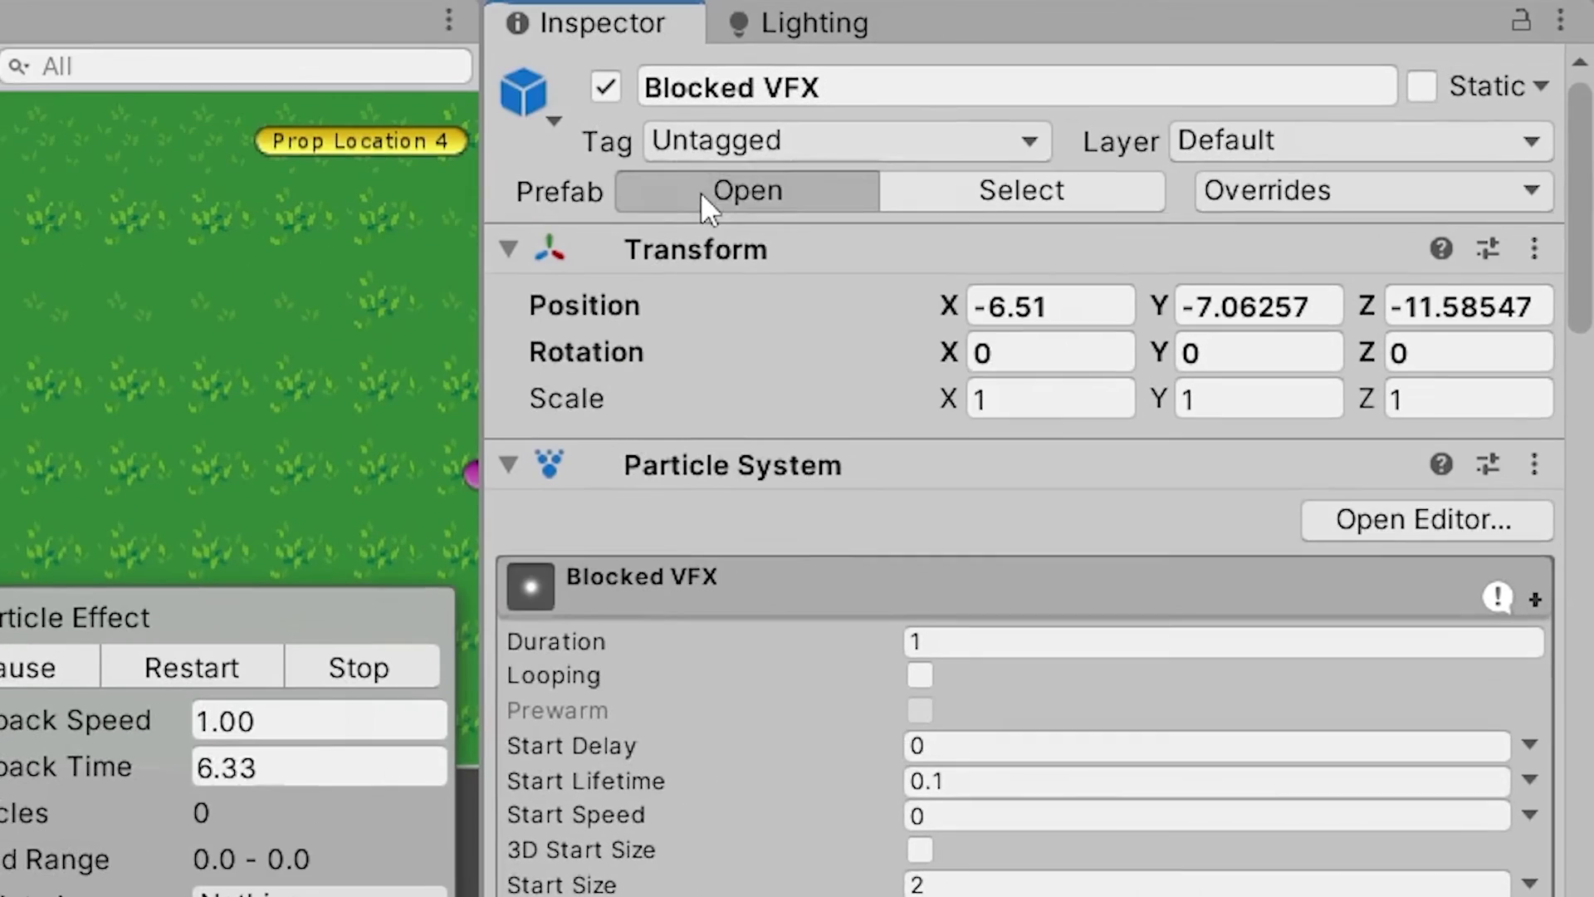
pyautogui.click(1214, 162)
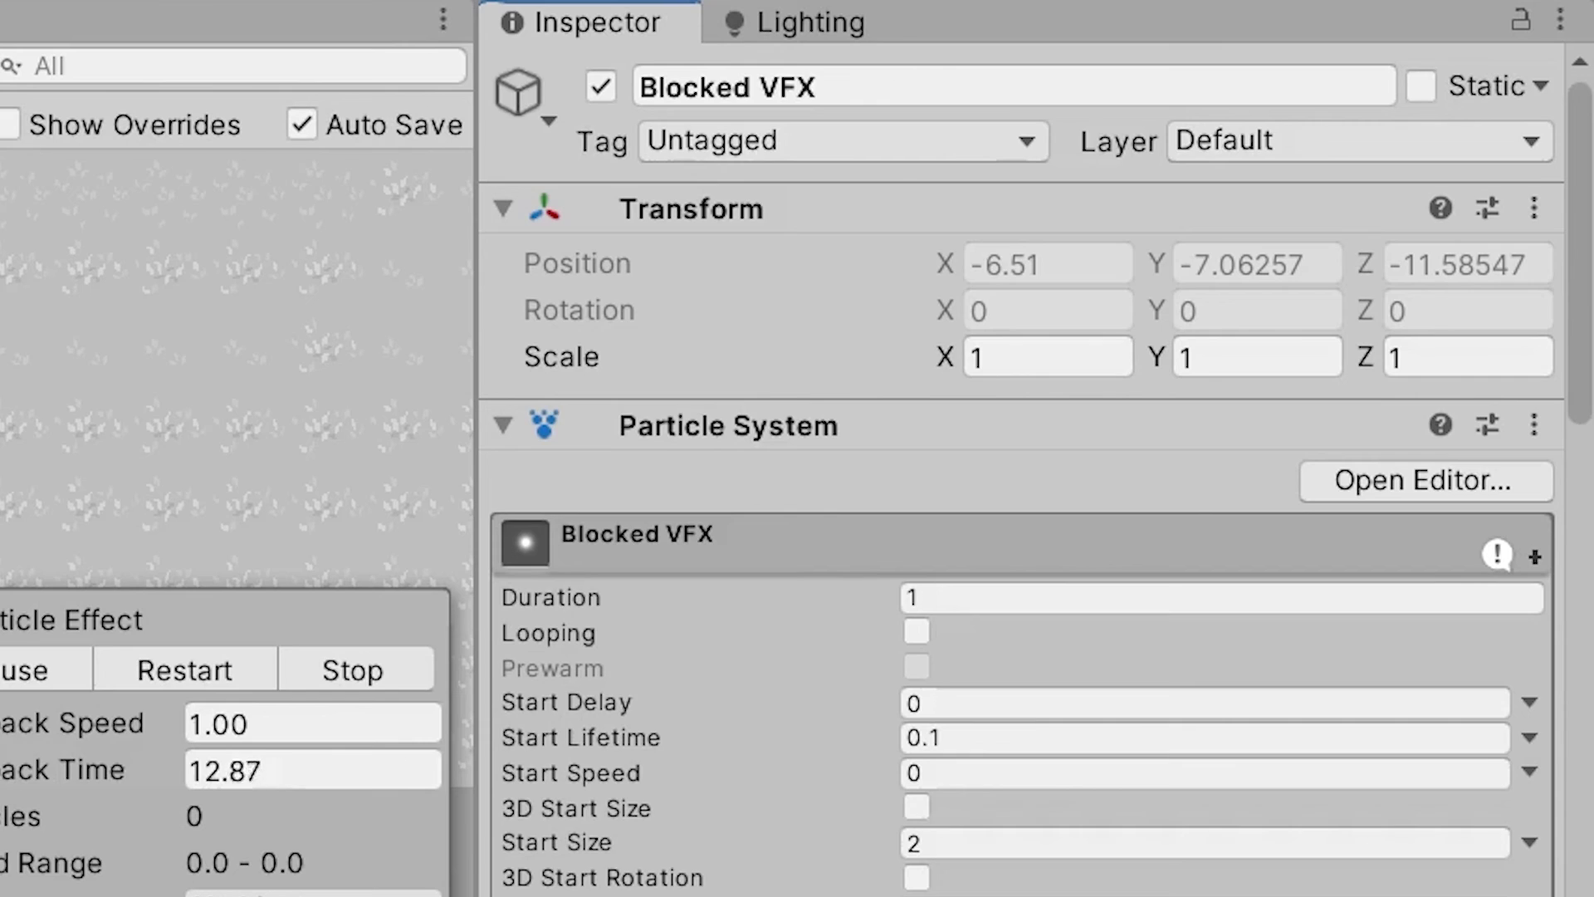
pyautogui.scroll(-15, 961, 676)
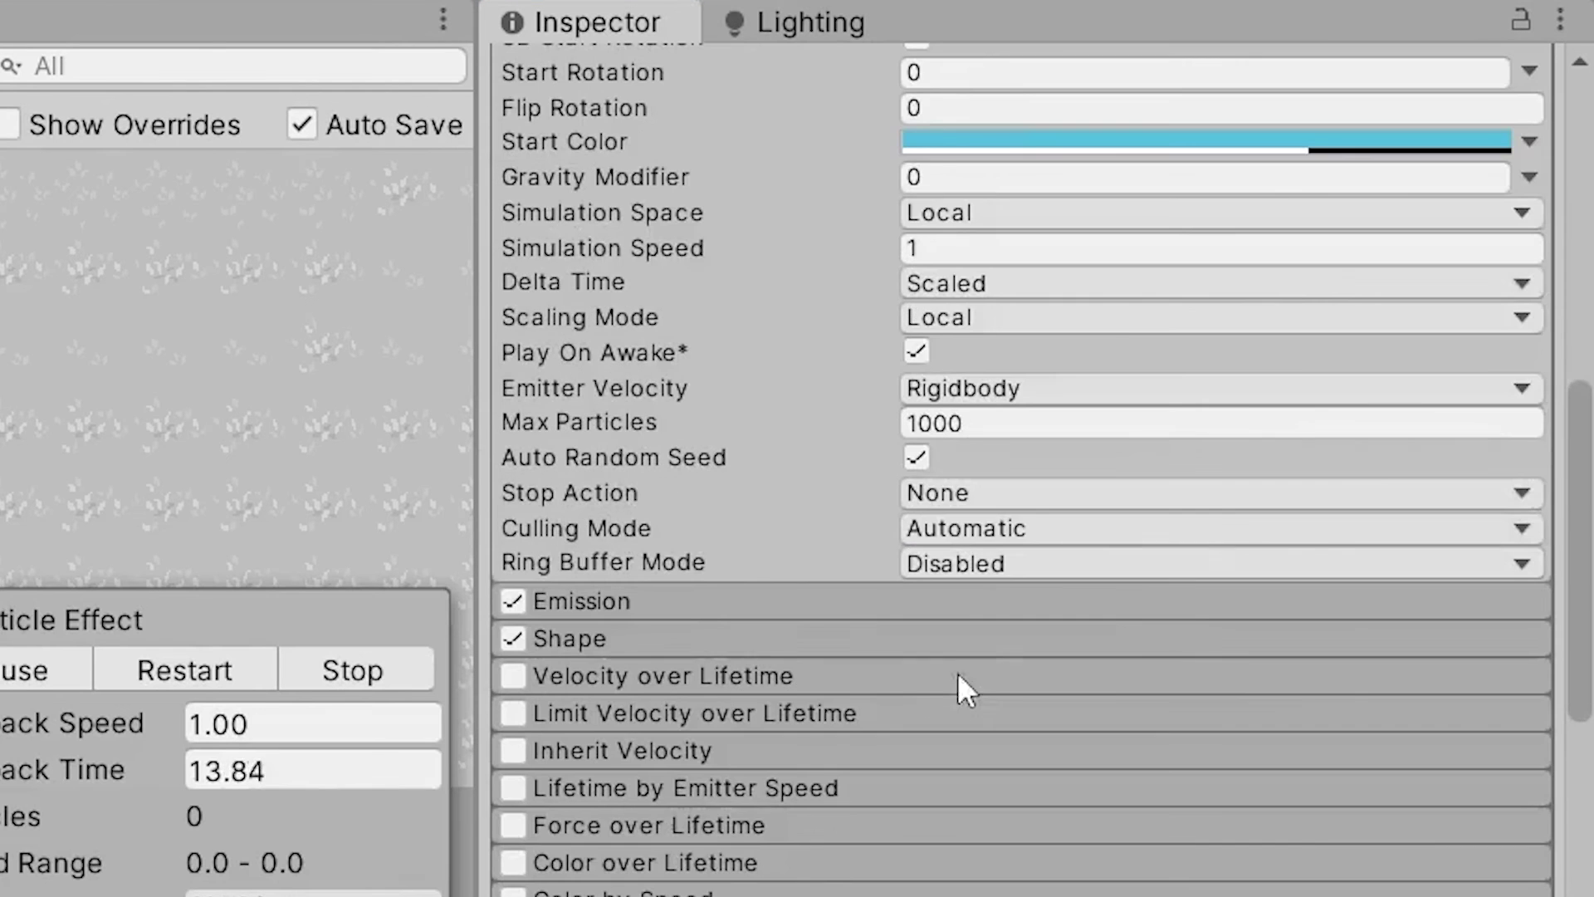
pyautogui.click(582, 221)
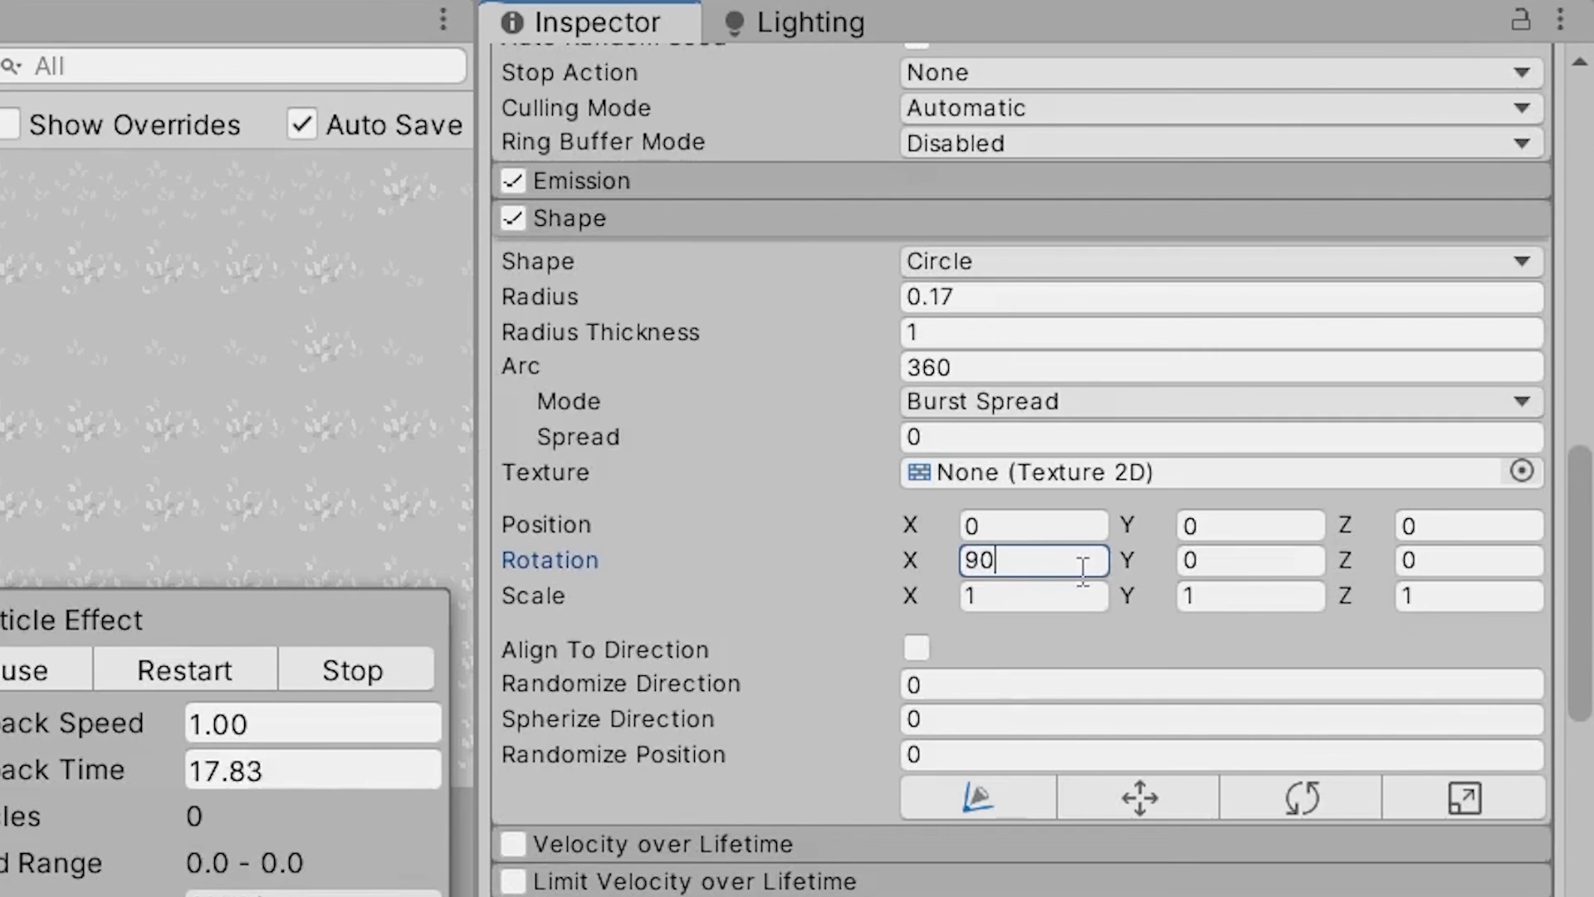
pyautogui.write('0')
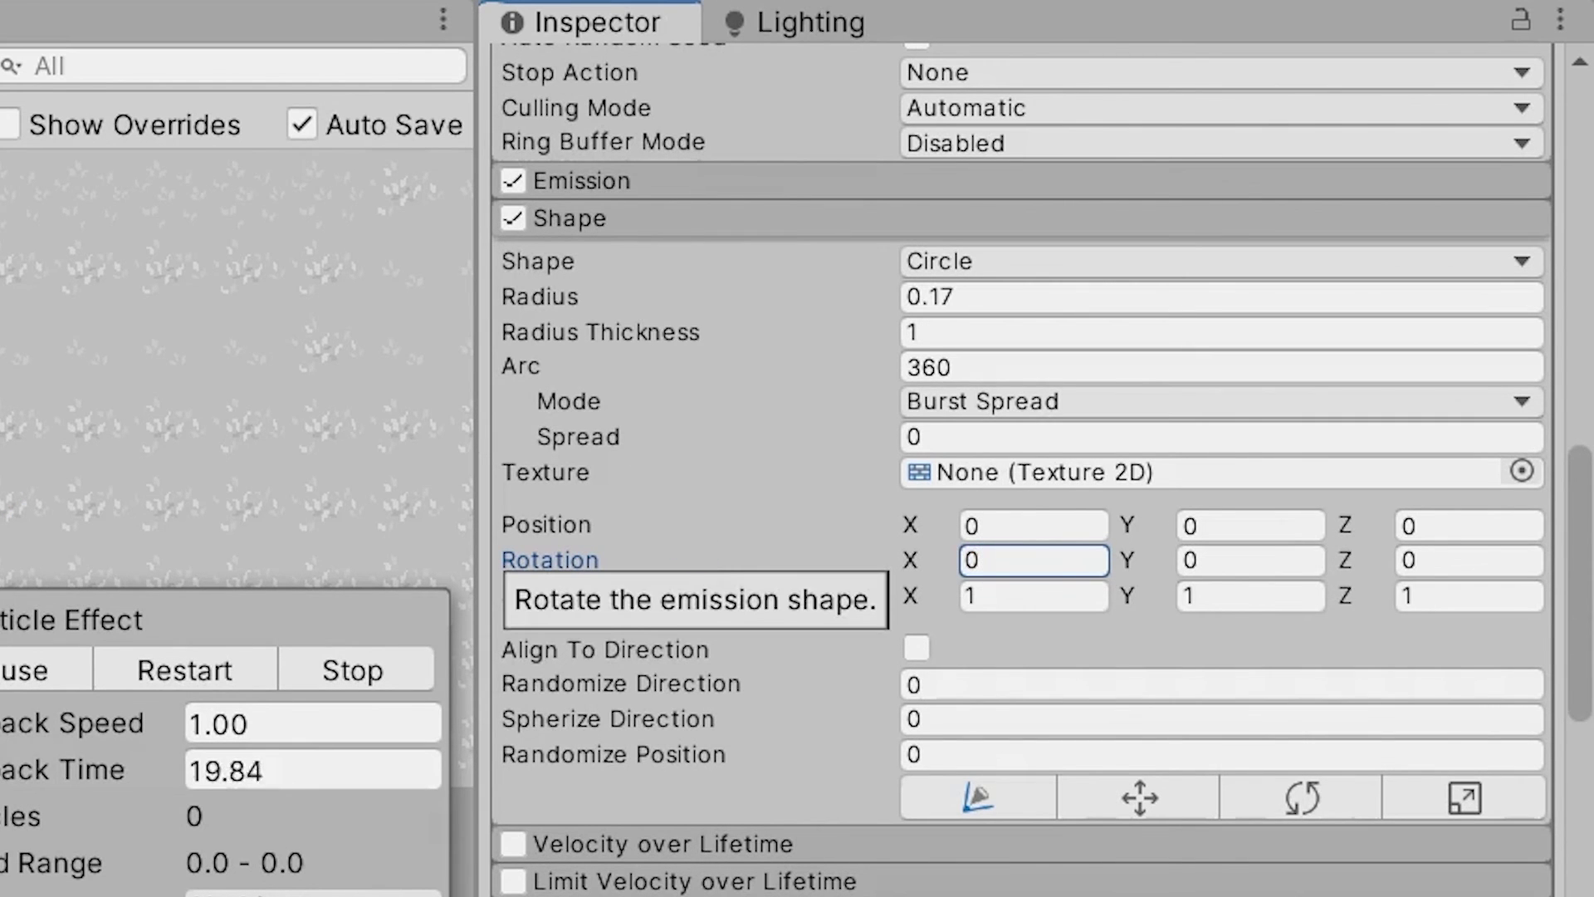